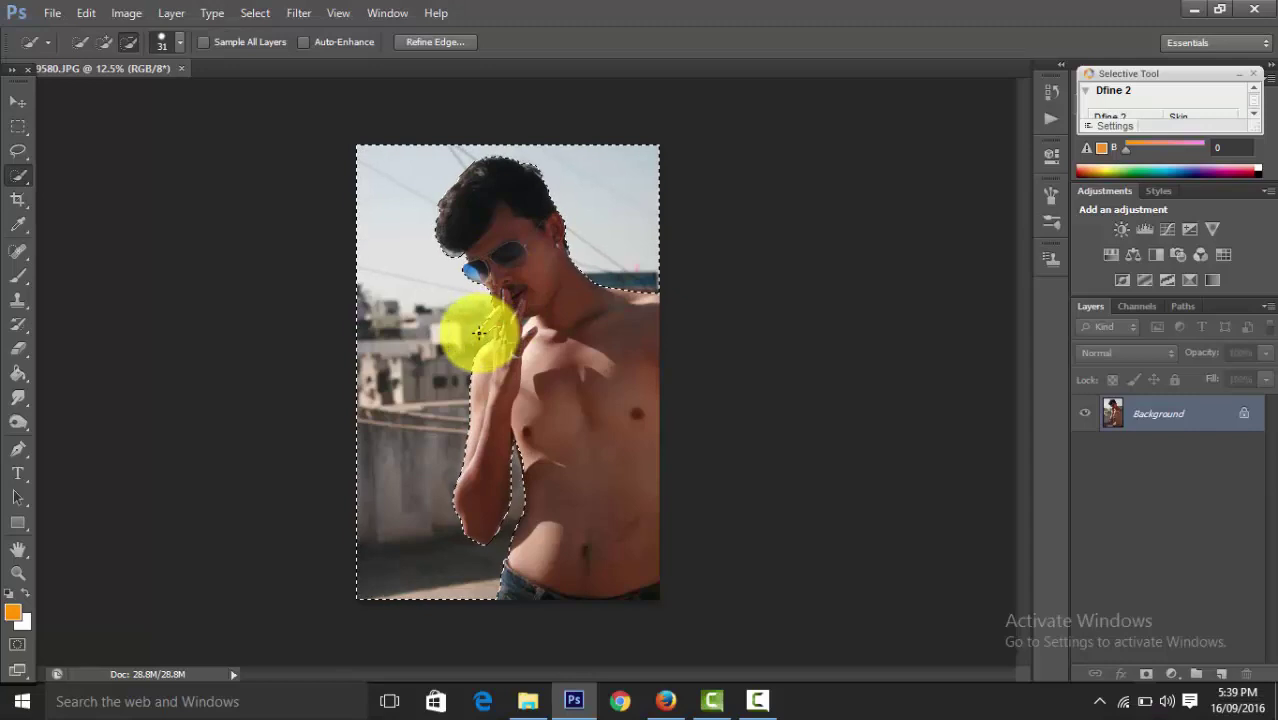
Bring up the portrait of the man with the Quick Selection outline already on him
{"action": "scroll", "coordinate": [480, 330], "scroll_direction": "up", "scroll_amount": 3}
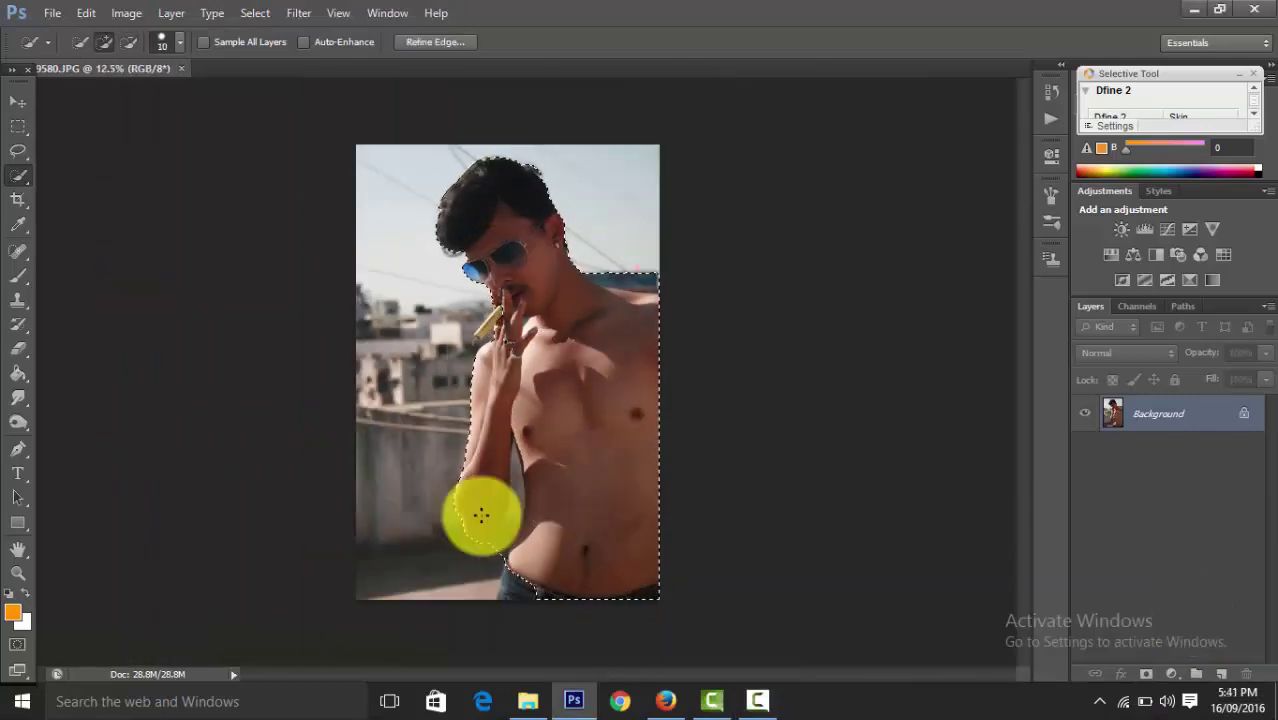
Extend the quick selection over the forearm, head and right shoulder contour
{"action": "scroll", "coordinate": [478, 285], "scroll_direction": "up", "scroll_amount": 2}
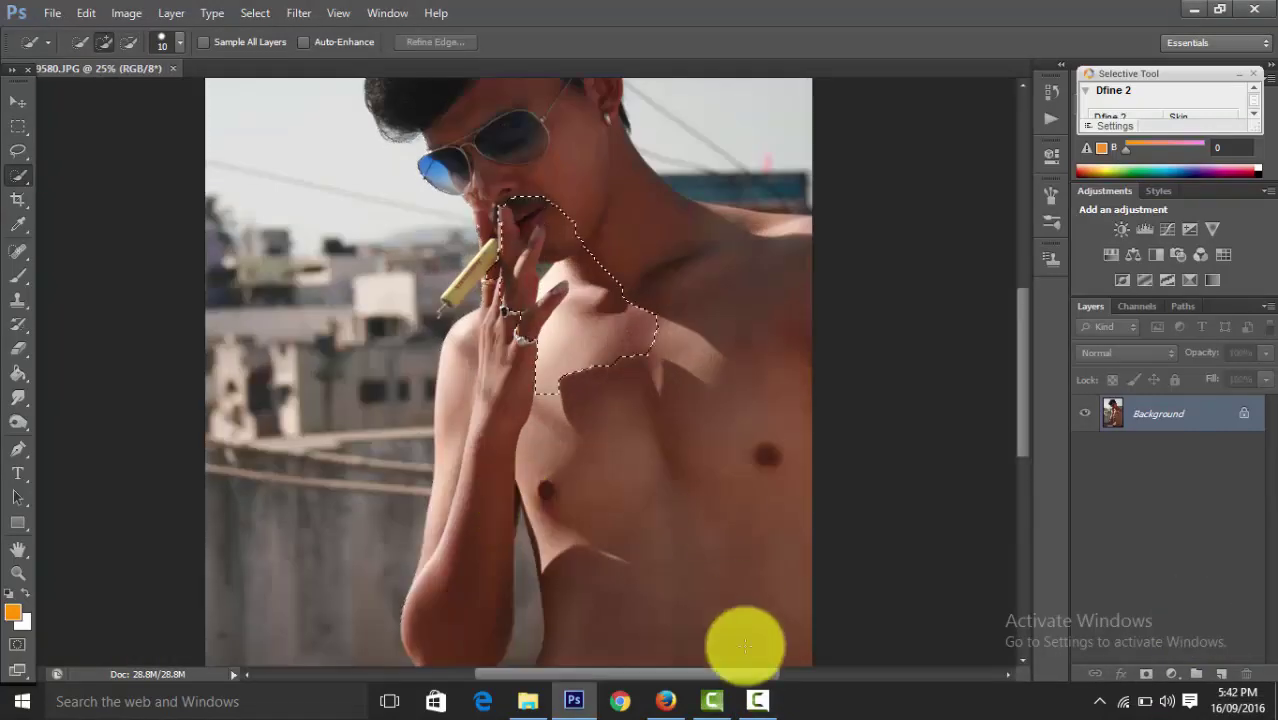
{"action": "scroll", "coordinate": [453, 622], "scroll_direction": "down", "scroll_amount": 5}
{"action": "left_click_drag", "start_coordinate": [528, 528], "coordinate": [471, 463]}
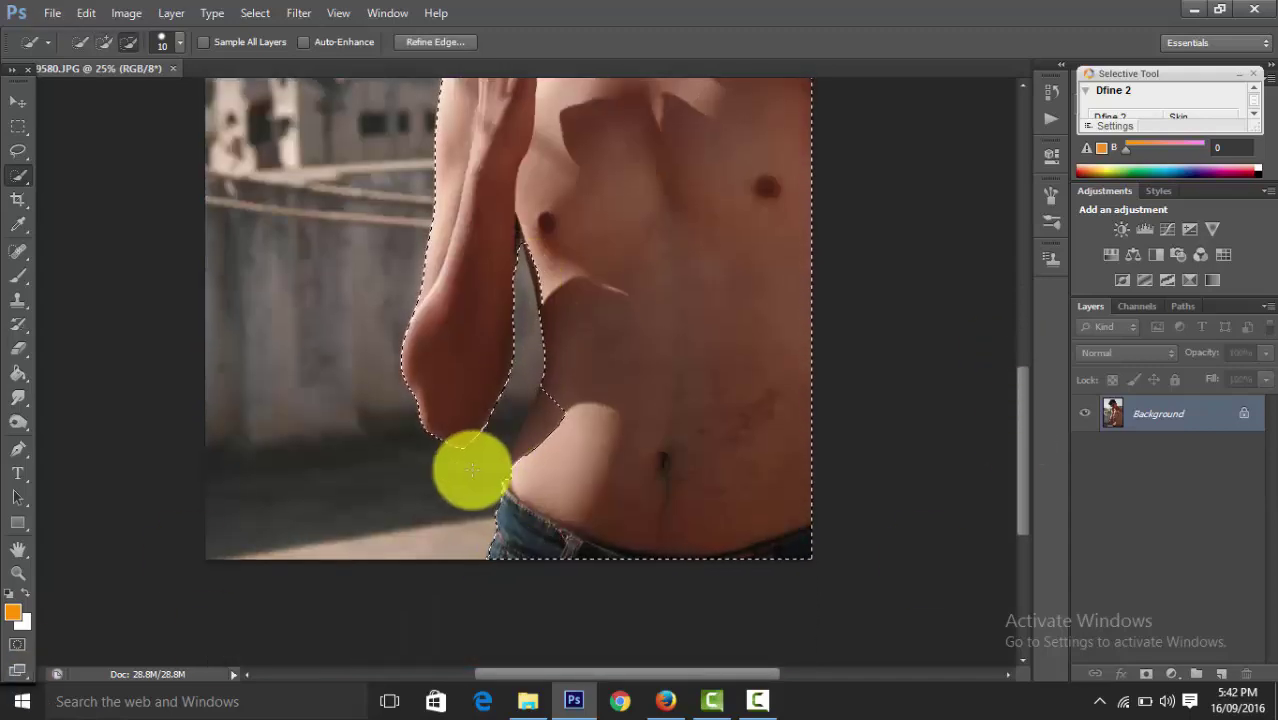
{"action": "scroll", "coordinate": [519, 394], "scroll_direction": "up", "scroll_amount": 8}
{"action": "mouse_move", "coordinate": [519, 394]}
{"action": "left_mouse_down"}
{"action": "mouse_move", "coordinate": [462, 586]}
{"action": "mouse_move", "coordinate": [462, 643]}
{"action": "left_mouse_up"}
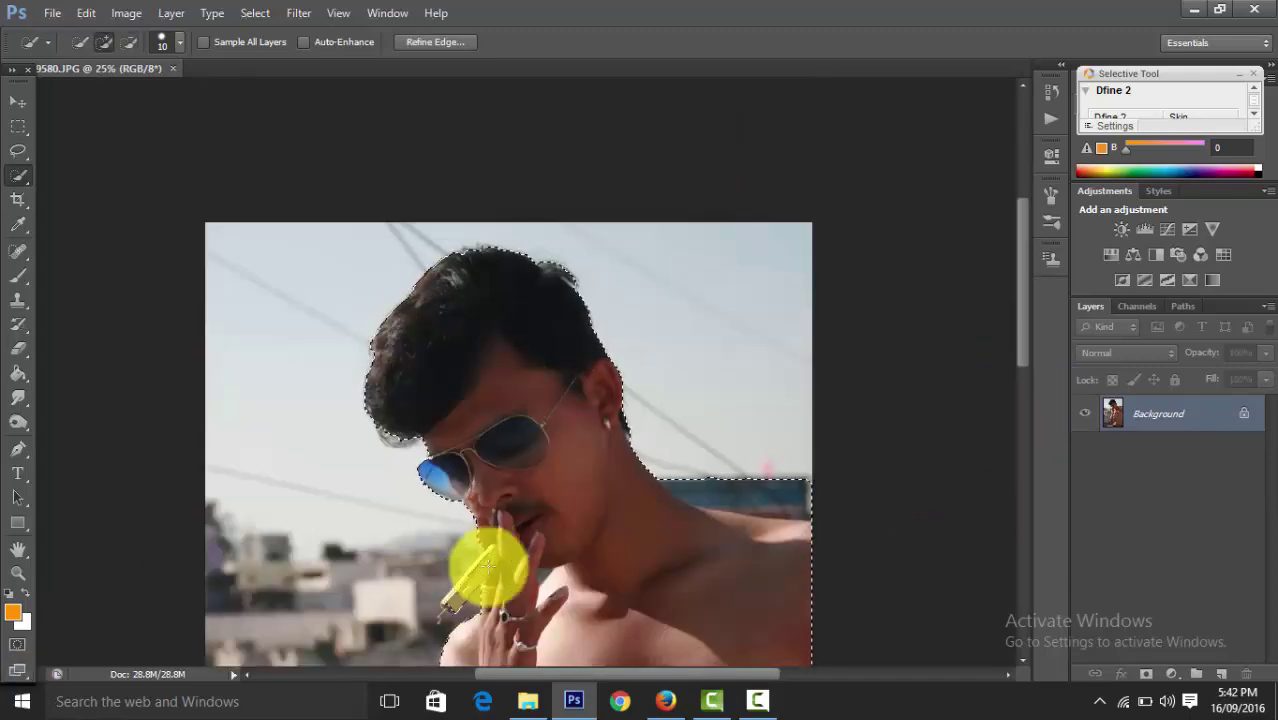
{"action": "scroll", "coordinate": [537, 437], "scroll_direction": "up", "scroll_amount": 2}
{"action": "scroll", "coordinate": [422, 463], "scroll_direction": "down", "scroll_amount": 3}
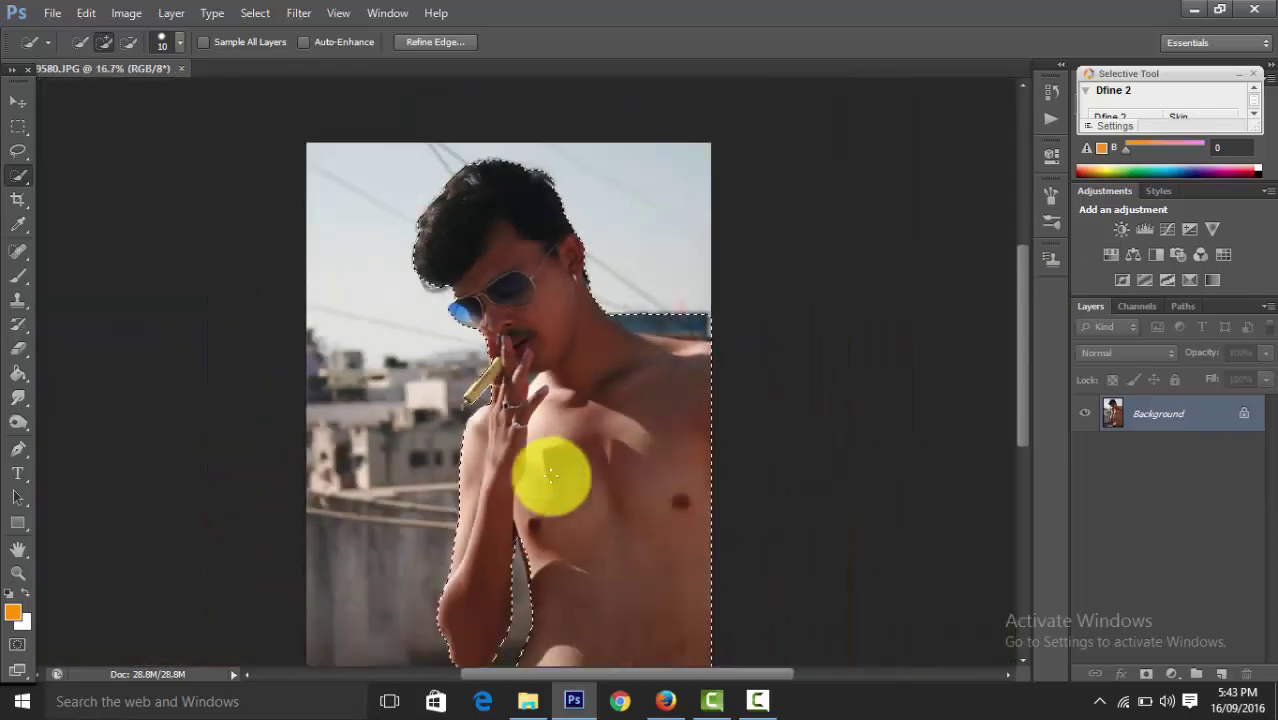
{"action": "left_click_drag", "start_coordinate": [646, 320], "coordinate": [719, 300]}
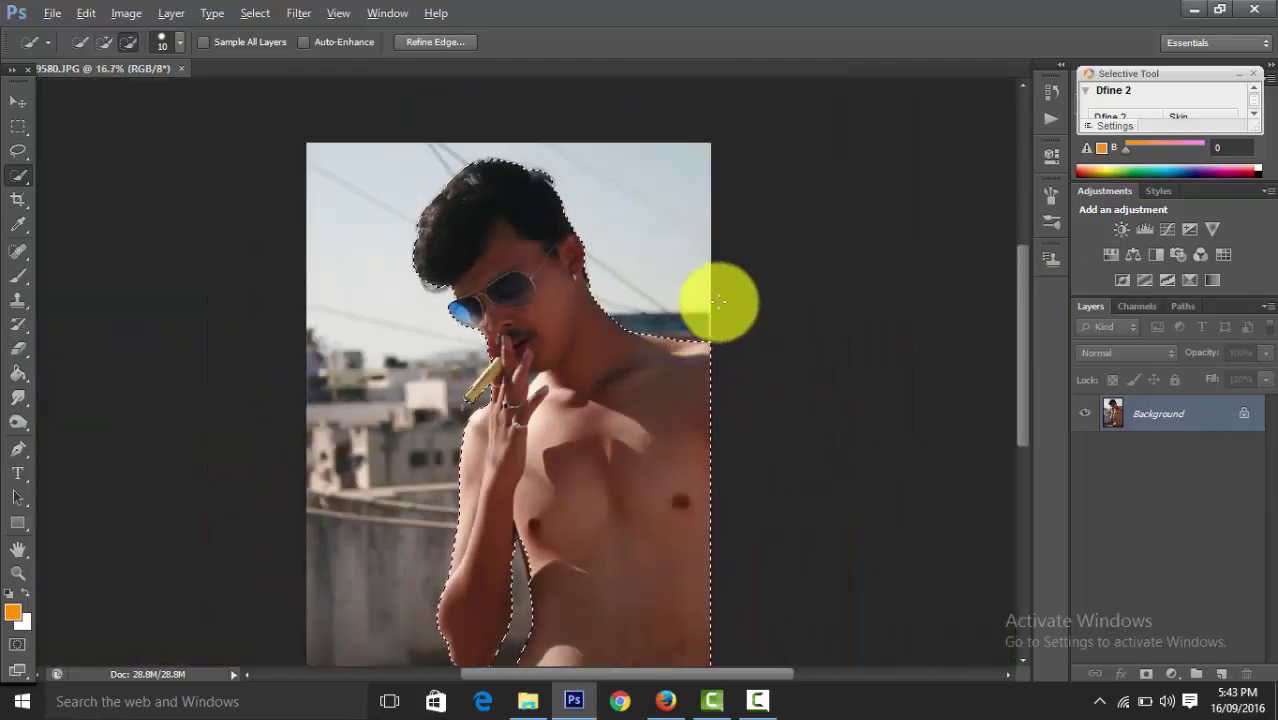
{"action": "scroll", "coordinate": [719, 300], "scroll_direction": "down", "scroll_amount": 1}
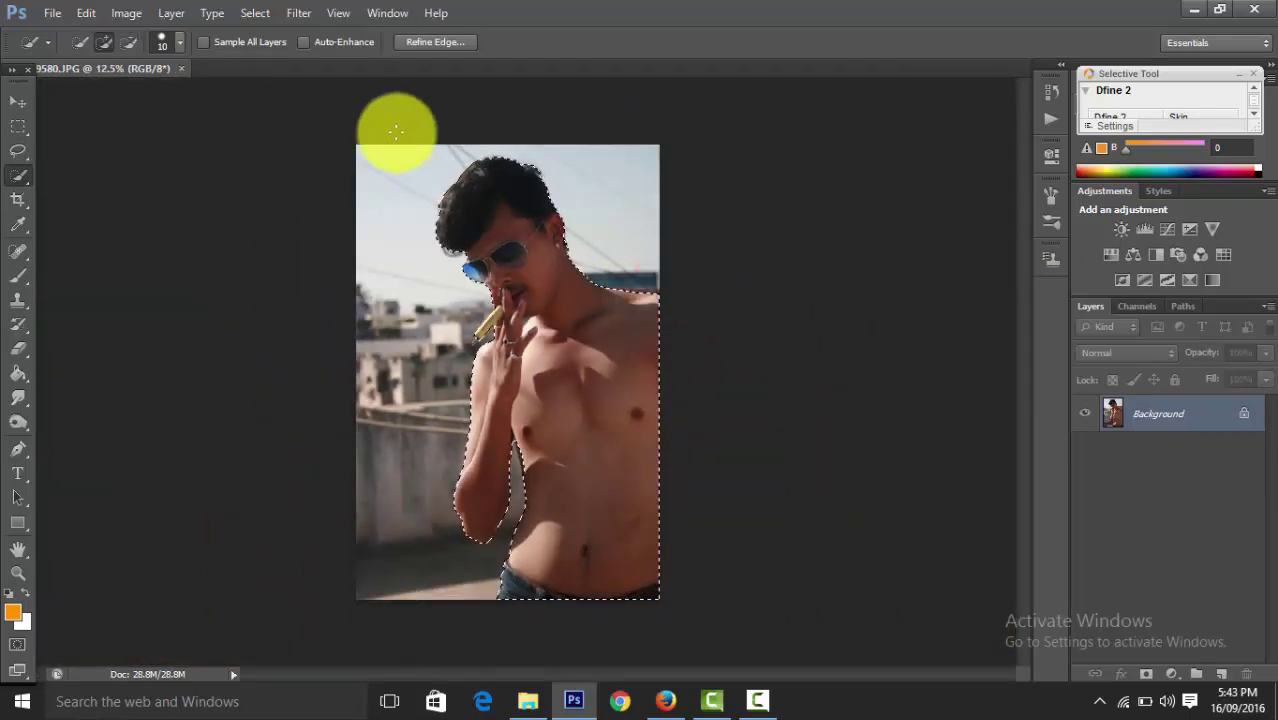
In Refine Edge, brush the Refine Radius over the hair and shoulder-arm edges, then apply
{"action": "left_click", "coordinate": [438, 42]}
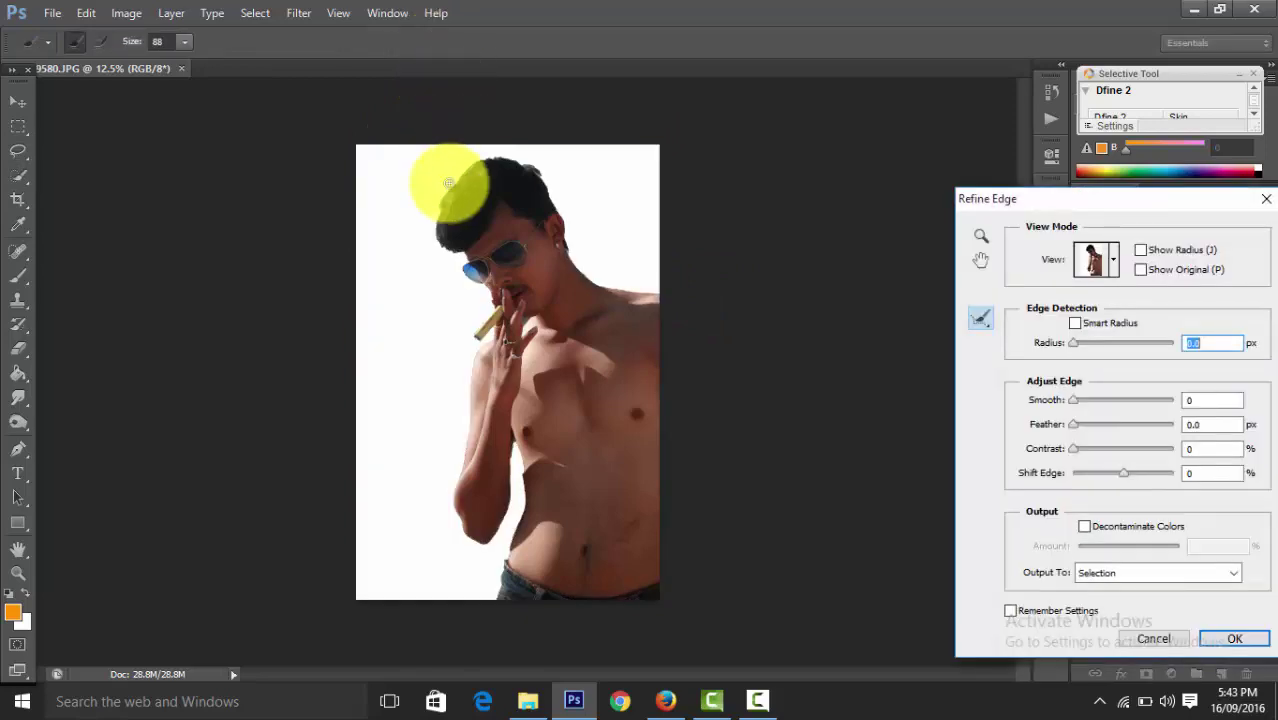
{"action": "mouse_move", "coordinate": [450, 183]}
{"action": "left_mouse_down"}
{"action": "mouse_move", "coordinate": [429, 234]}
{"action": "mouse_move", "coordinate": [452, 248]}
{"action": "mouse_move", "coordinate": [467, 250]}
{"action": "mouse_move", "coordinate": [445, 202]}
{"action": "mouse_move", "coordinate": [494, 149]}
{"action": "mouse_move", "coordinate": [561, 205]}
{"action": "mouse_move", "coordinate": [591, 284]}
{"action": "mouse_move", "coordinate": [584, 271]}
{"action": "mouse_move", "coordinate": [685, 294]}
{"action": "left_mouse_up"}
{"action": "mouse_move", "coordinate": [471, 449]}
{"action": "left_mouse_down"}
{"action": "mouse_move", "coordinate": [469, 401]}
{"action": "mouse_move", "coordinate": [485, 522]}
{"action": "mouse_move", "coordinate": [512, 449]}
{"action": "mouse_move", "coordinate": [522, 456]}
{"action": "mouse_move", "coordinate": [497, 590]}
{"action": "mouse_move", "coordinate": [456, 491]}
{"action": "mouse_move", "coordinate": [491, 614]}
{"action": "mouse_move", "coordinate": [498, 583]}
{"action": "mouse_move", "coordinate": [496, 596]}
{"action": "mouse_move", "coordinate": [442, 442]}
{"action": "mouse_move", "coordinate": [459, 430]}
{"action": "left_mouse_up"}
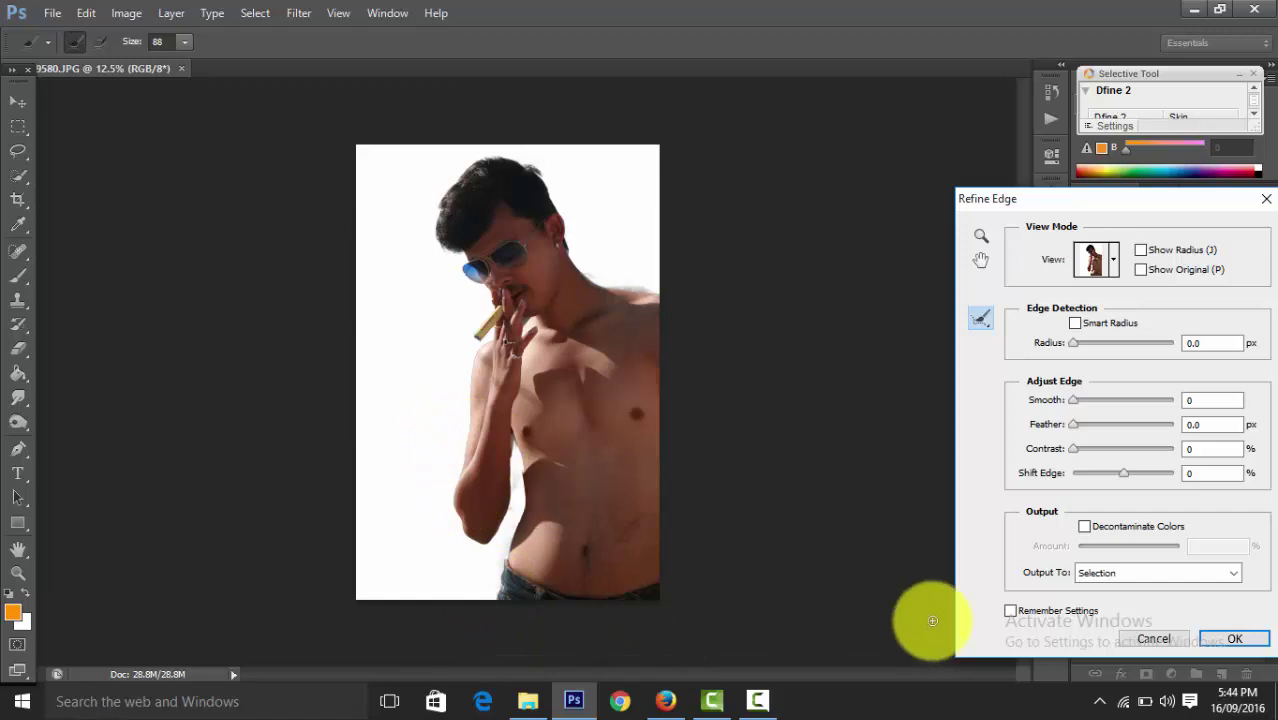
{"action": "left_click", "coordinate": [1223, 640]}
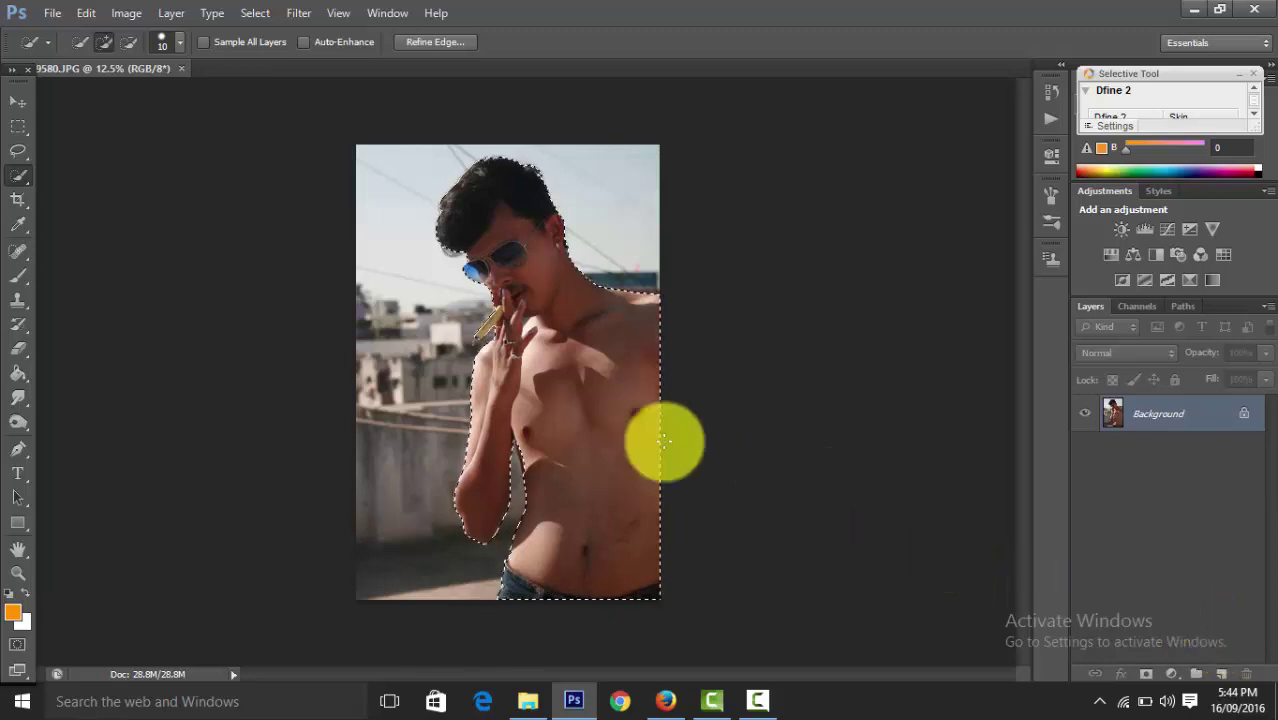
Cut the selected man onto a new layer with Layer Via Cut and hide the Background layer
{"action": "right_click", "coordinate": [592, 385]}
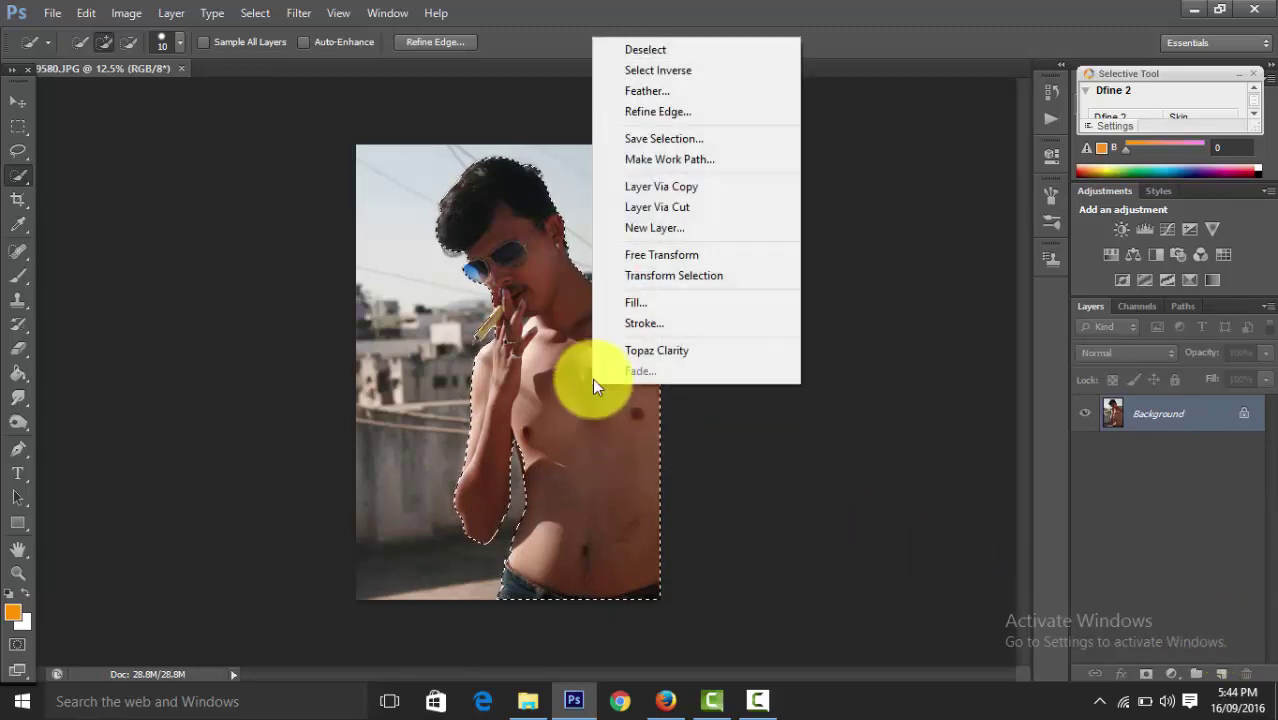
{"action": "left_click", "coordinate": [692, 206]}
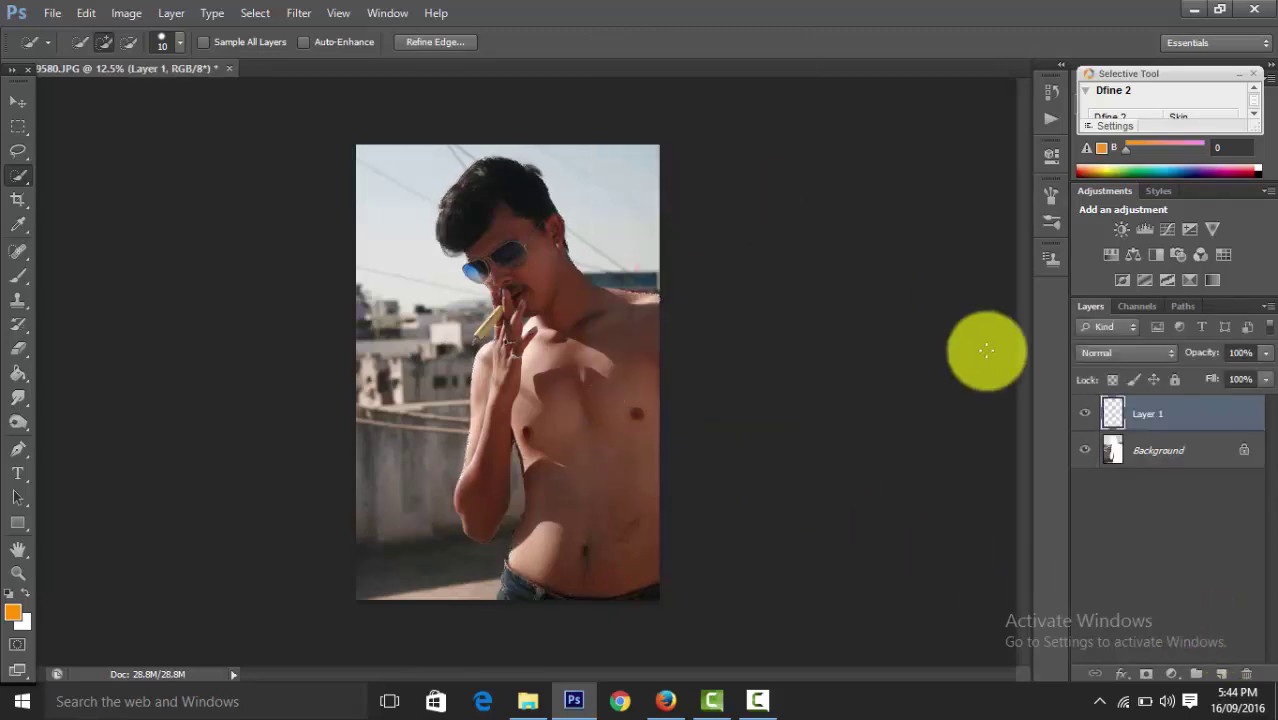
{"action": "left_click", "coordinate": [1085, 450]}
{"action": "left_click", "coordinate": [1138, 457]}
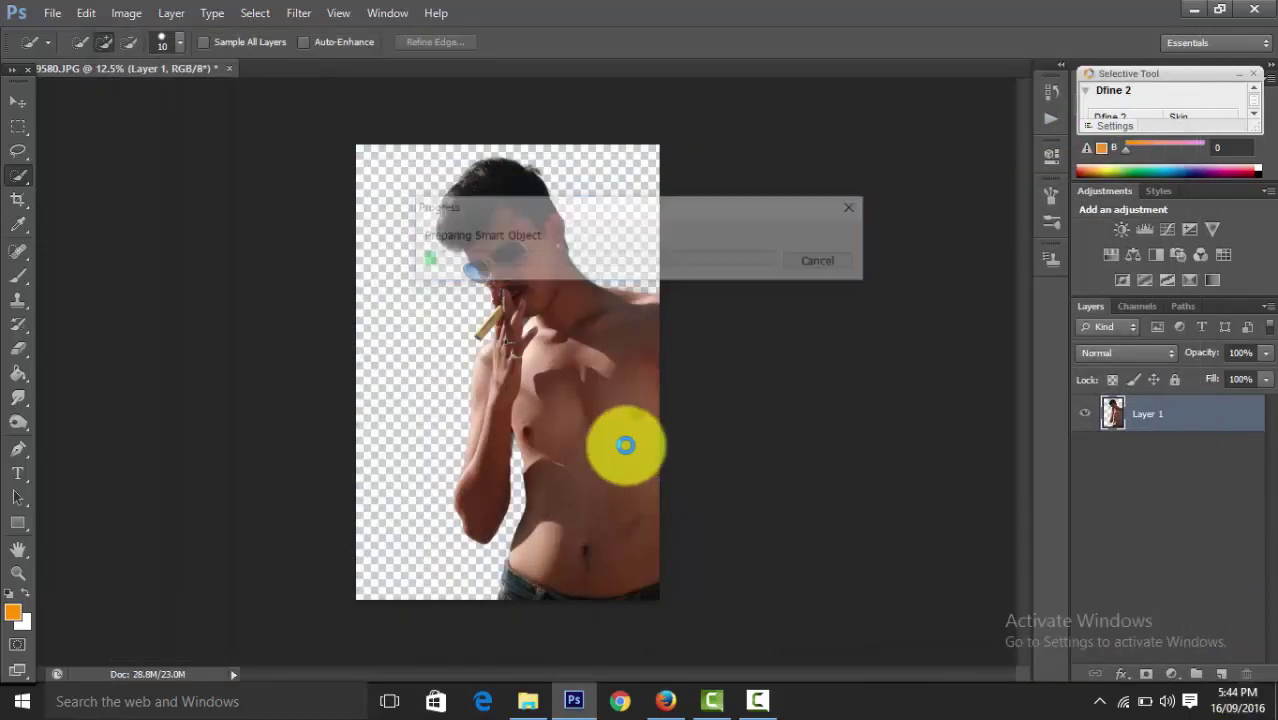
Scale the mountain image to cover the canvas and move it beneath the man's layer
{"action": "left_click_drag", "start_coordinate": [418, 441], "coordinate": [331, 606]}
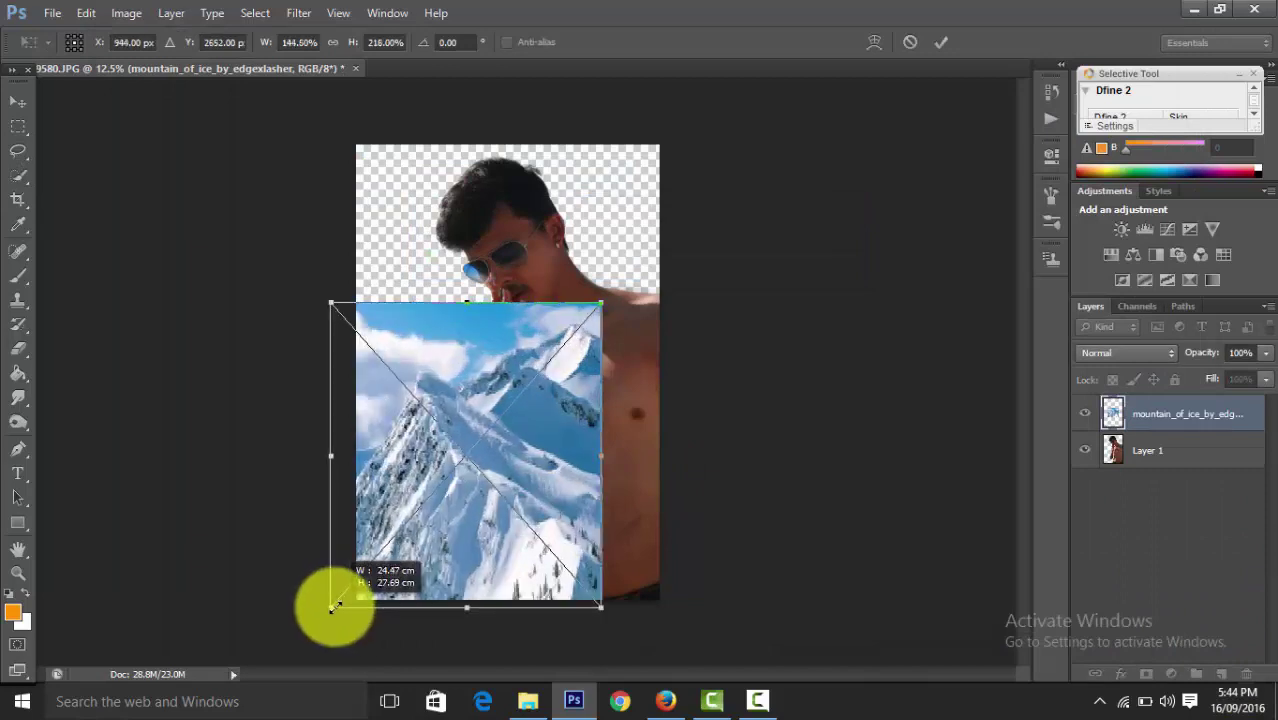
{"action": "left_click_drag", "start_coordinate": [602, 300], "coordinate": [679, 146]}
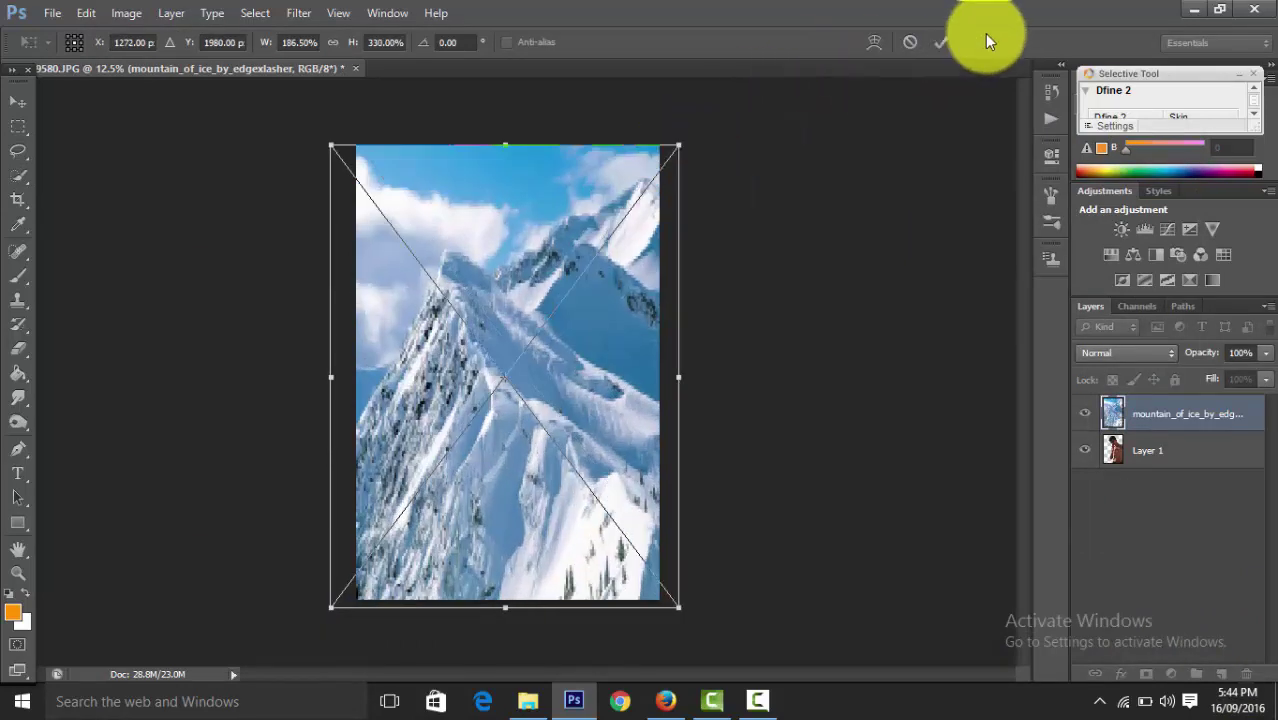
{"action": "left_click", "coordinate": [943, 42]}
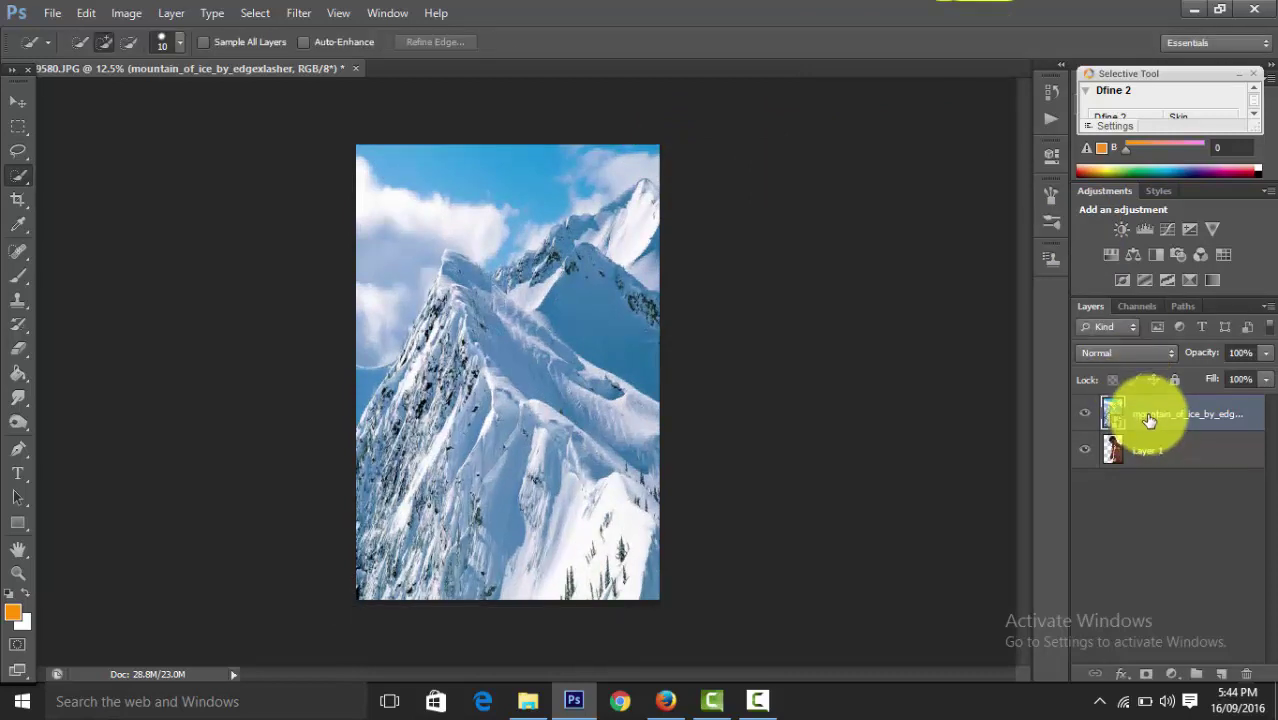
{"action": "left_click_drag", "start_coordinate": [1140, 415], "coordinate": [1150, 477]}
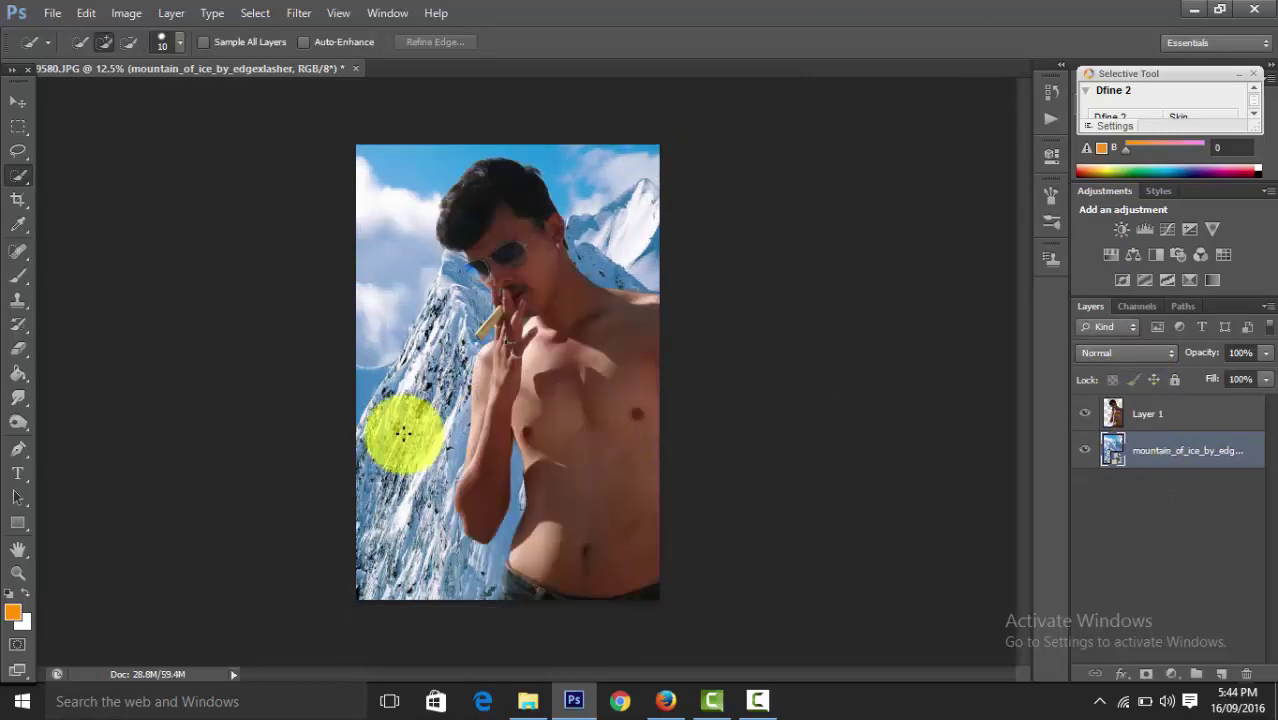
Free Transform the mountain layer to shift it slightly and widen it toward the left
{"action": "key", "text": "t"}
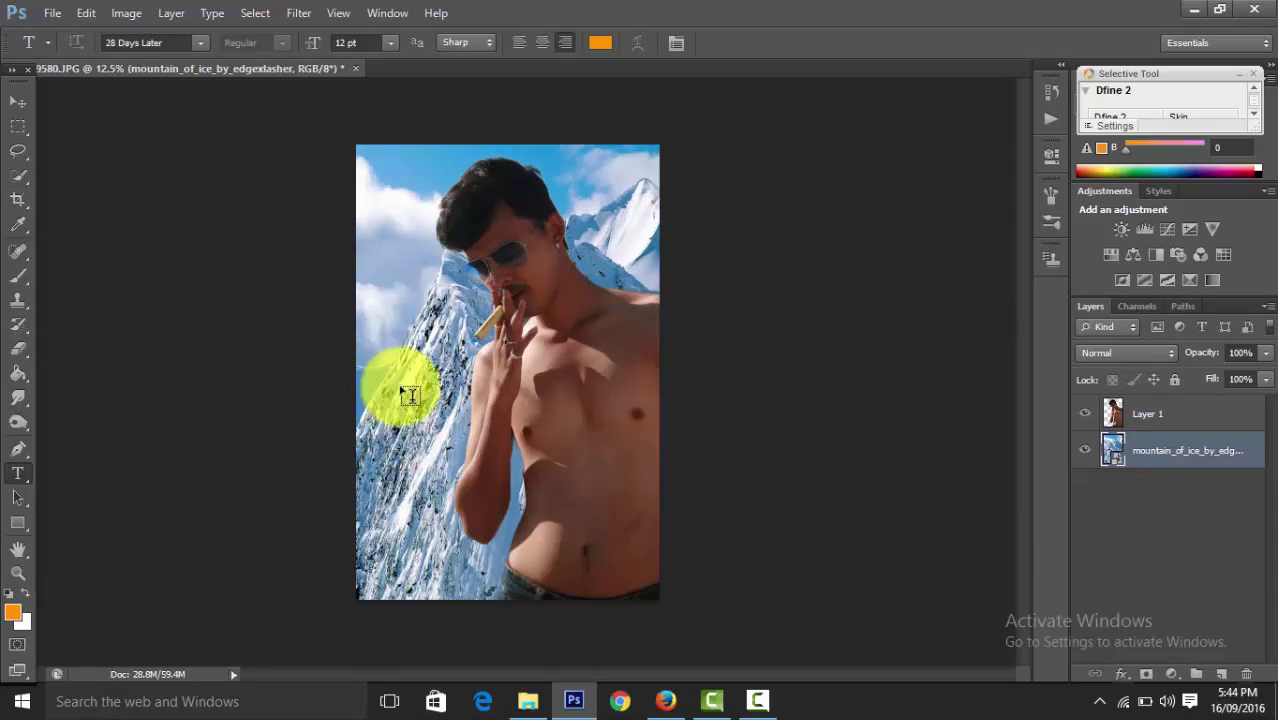
{"action": "left_click", "coordinate": [18, 101]}
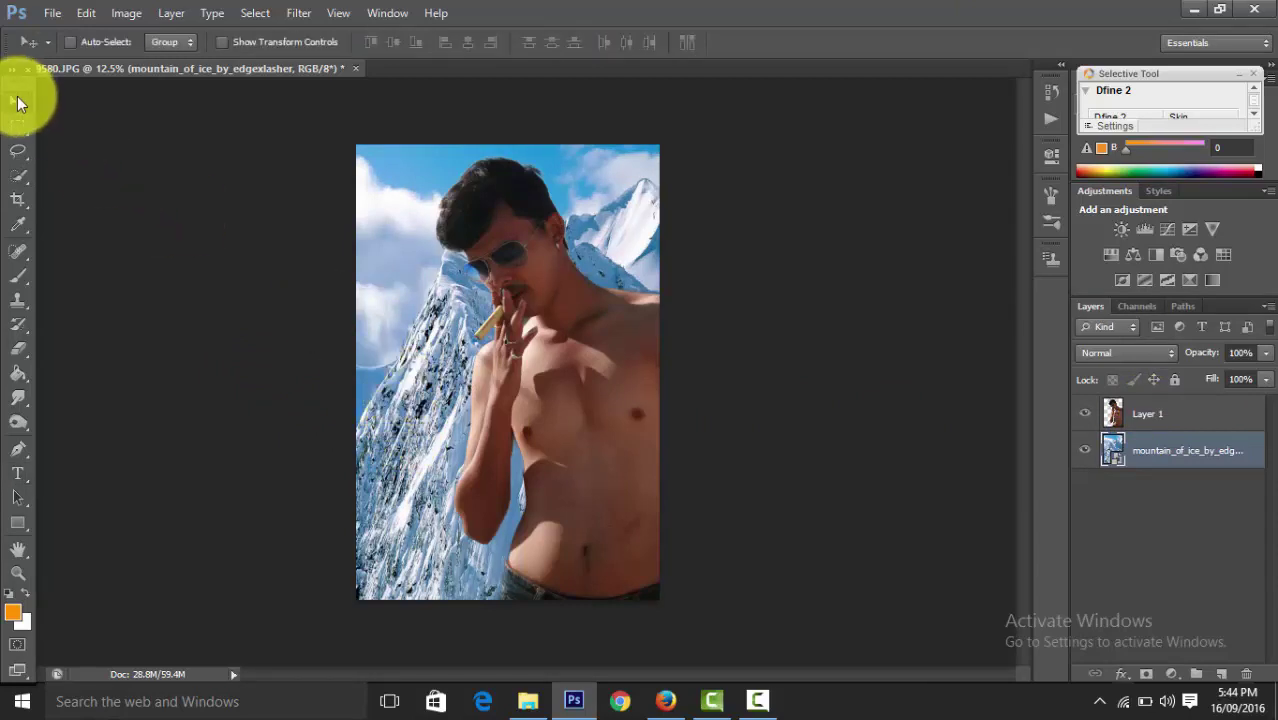
{"action": "key", "text": "ctrl+t"}
{"action": "left_click_drag", "start_coordinate": [522, 391], "coordinate": [513, 391]}
{"action": "left_click_drag", "start_coordinate": [306, 376], "coordinate": [275, 366]}
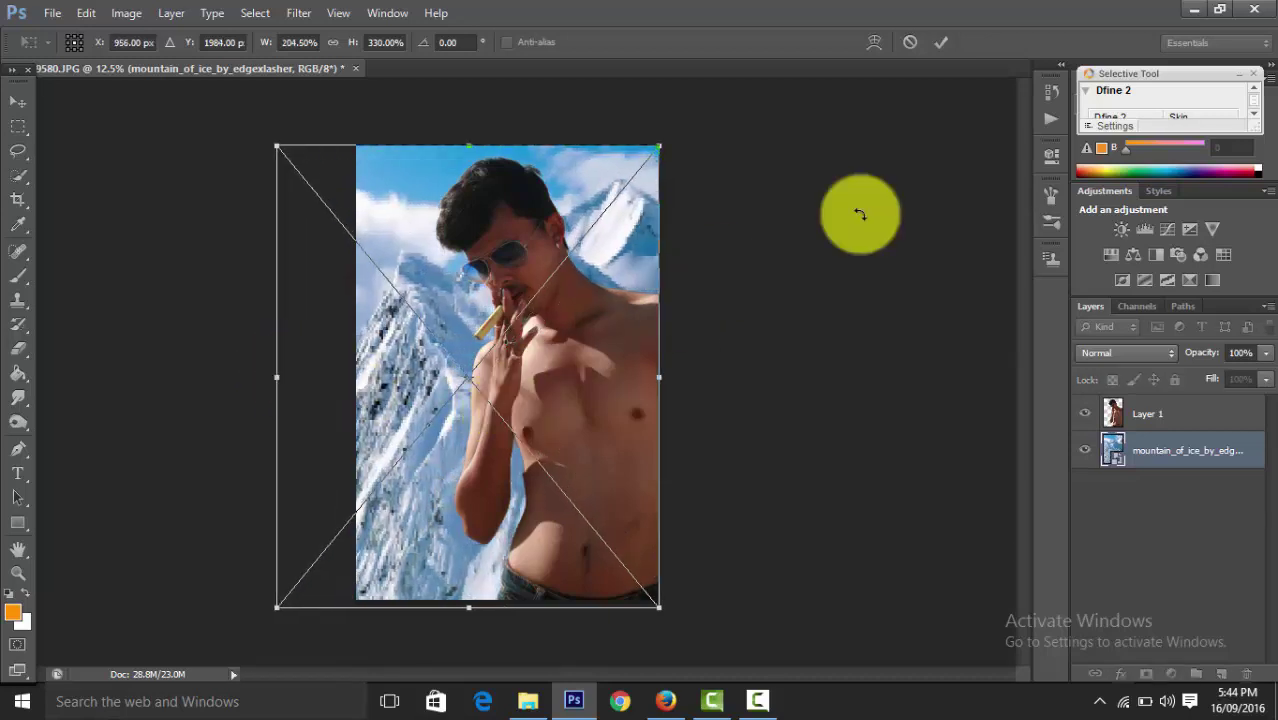
{"action": "left_click", "coordinate": [945, 42]}
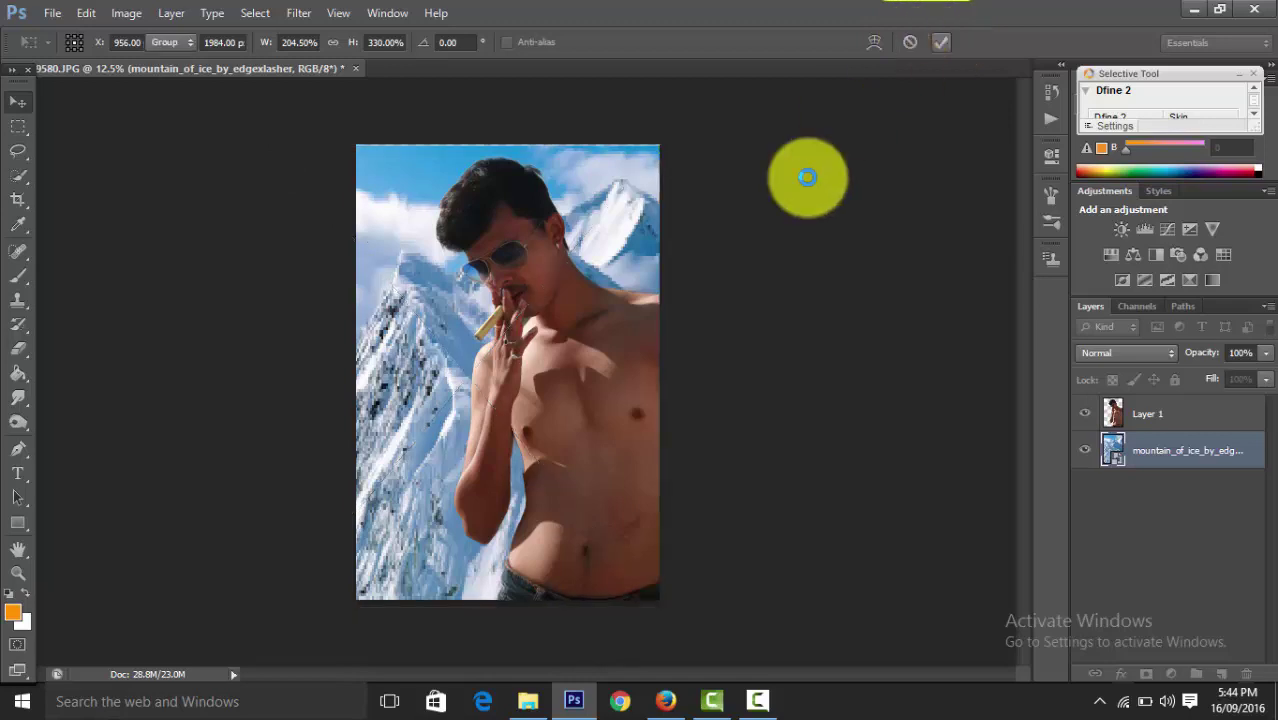
Transform the mountain layer again, nudging its top edge upward, and apply
{"action": "key", "text": "ctrl+minus"}
{"action": "key", "text": "ctrl+plus"}
{"action": "key", "text": "ctrl+plus"}
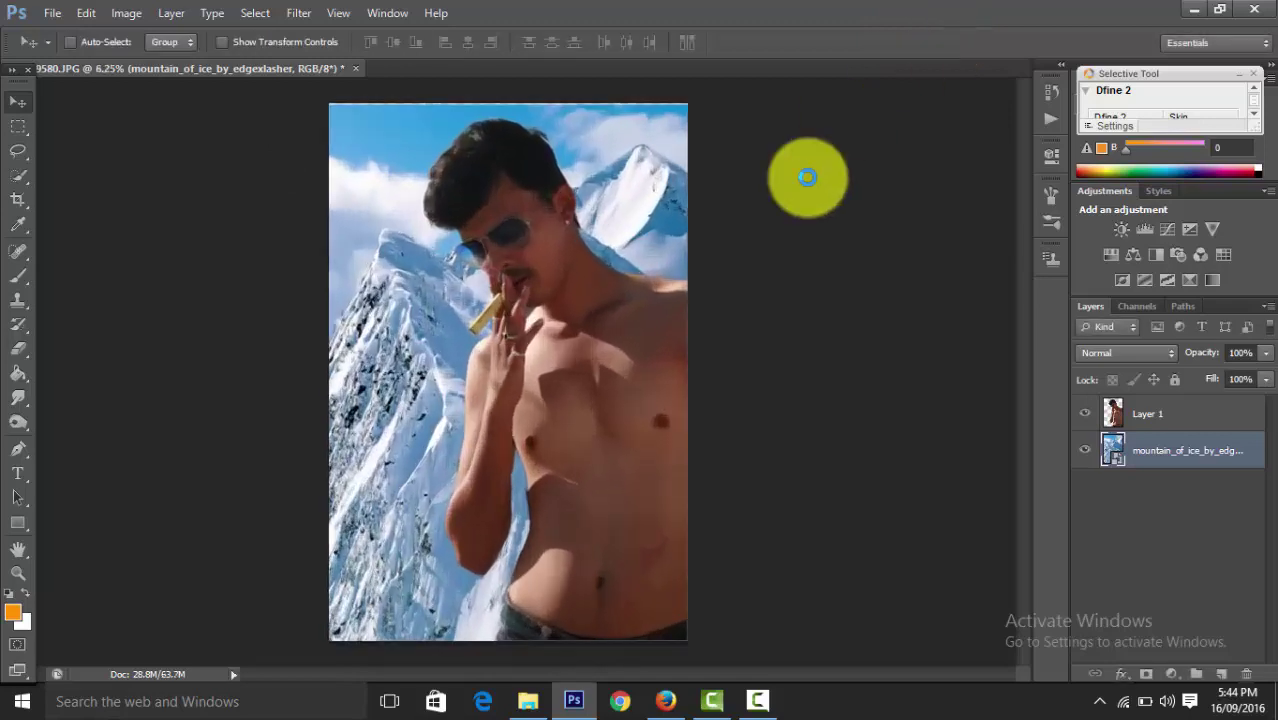
{"action": "key", "text": "ctrl+t"}
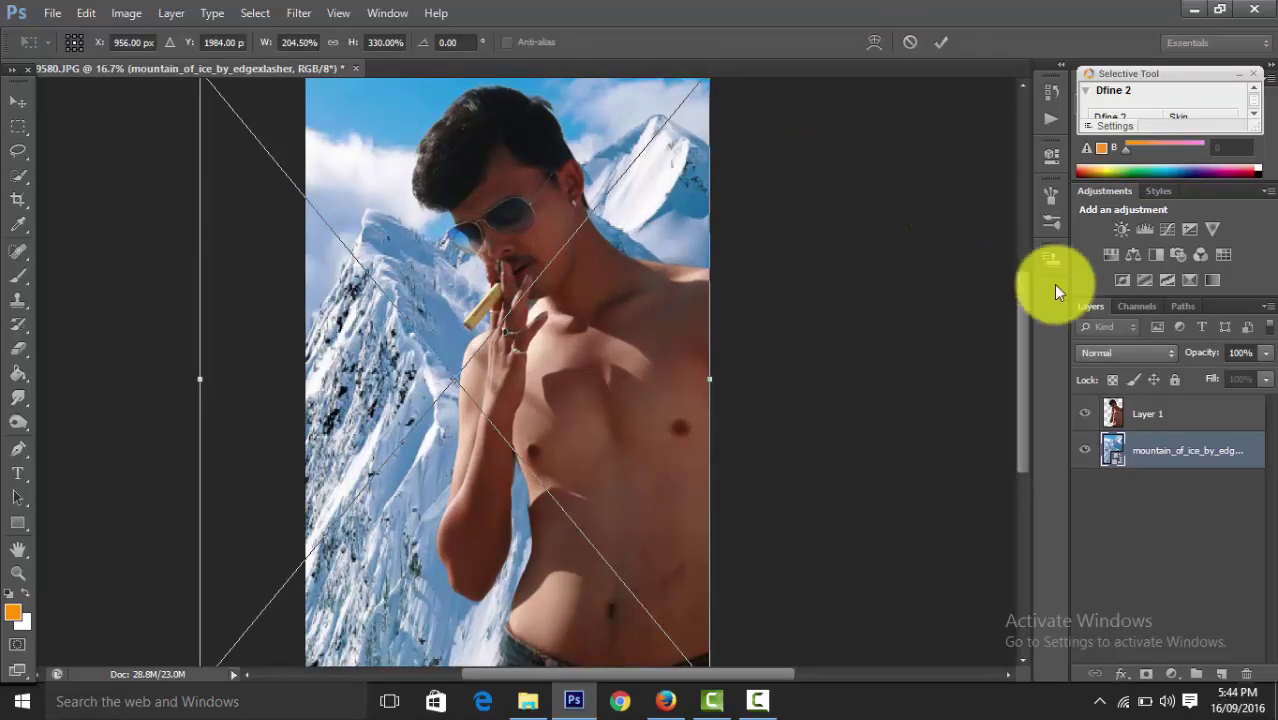
{"action": "key", "text": "ctrl+minus"}
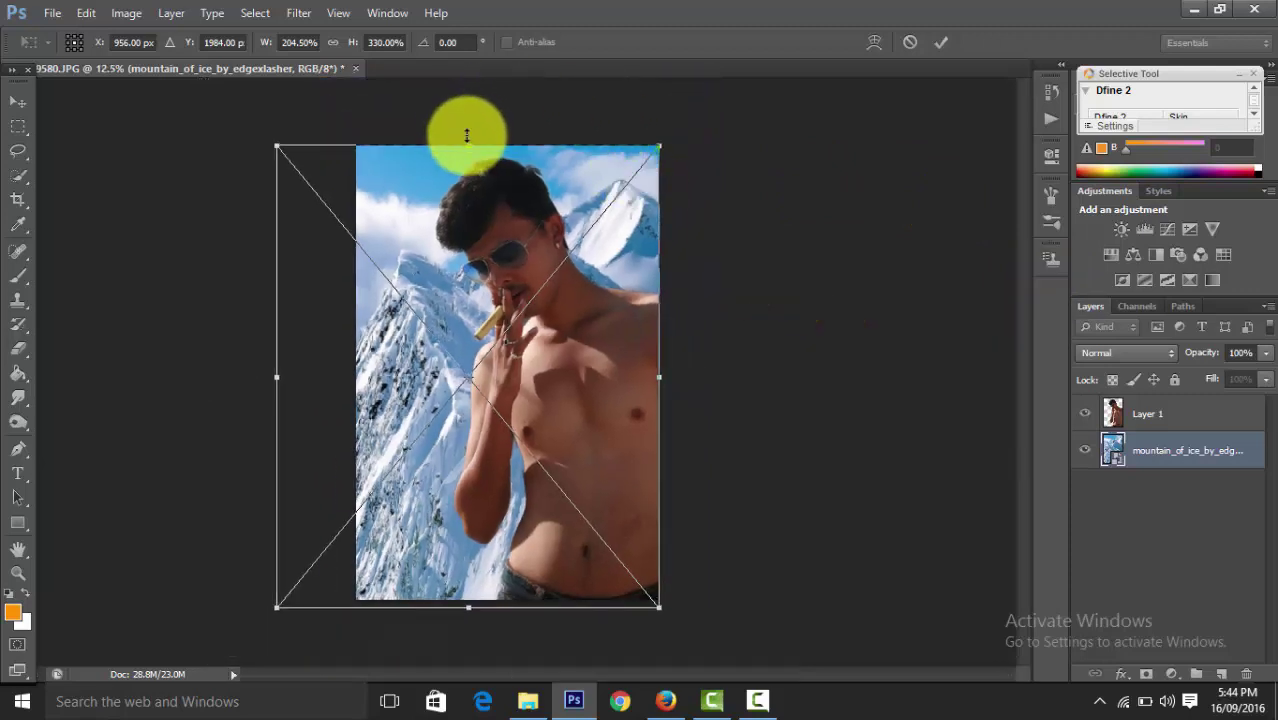
{"action": "left_click_drag", "start_coordinate": [468, 147], "coordinate": [467, 145]}
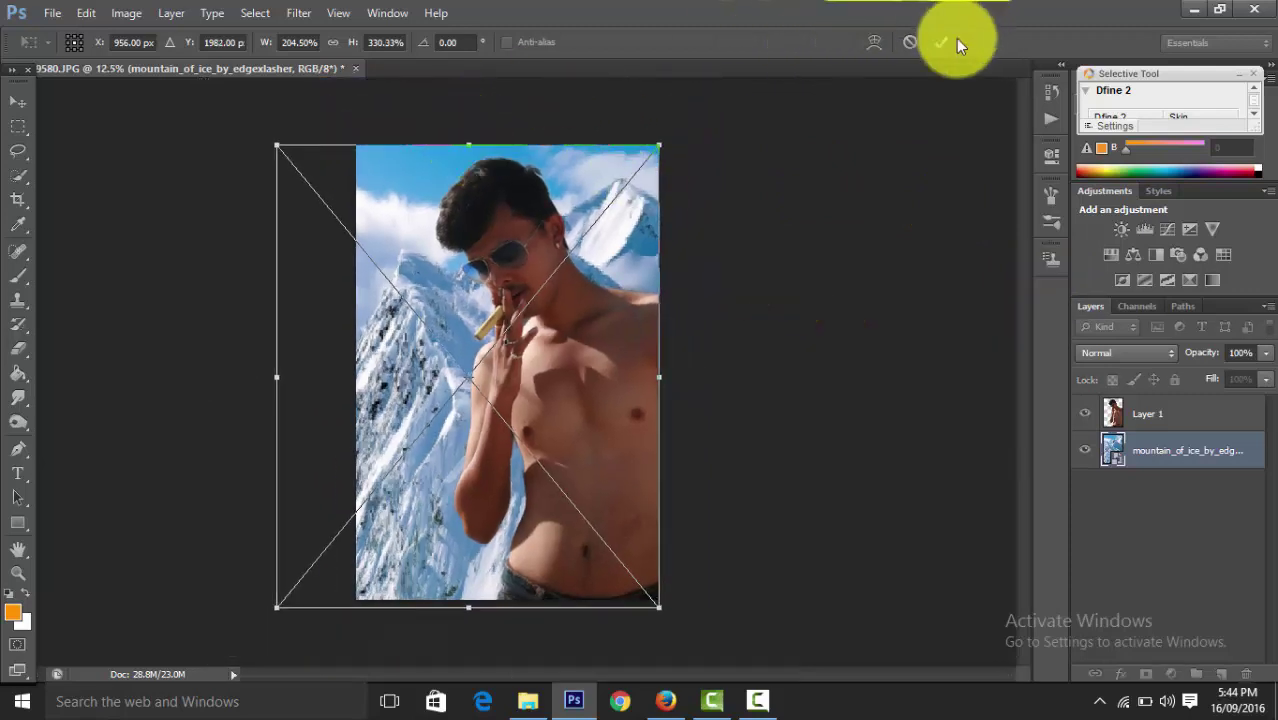
{"action": "key", "text": "Return"}
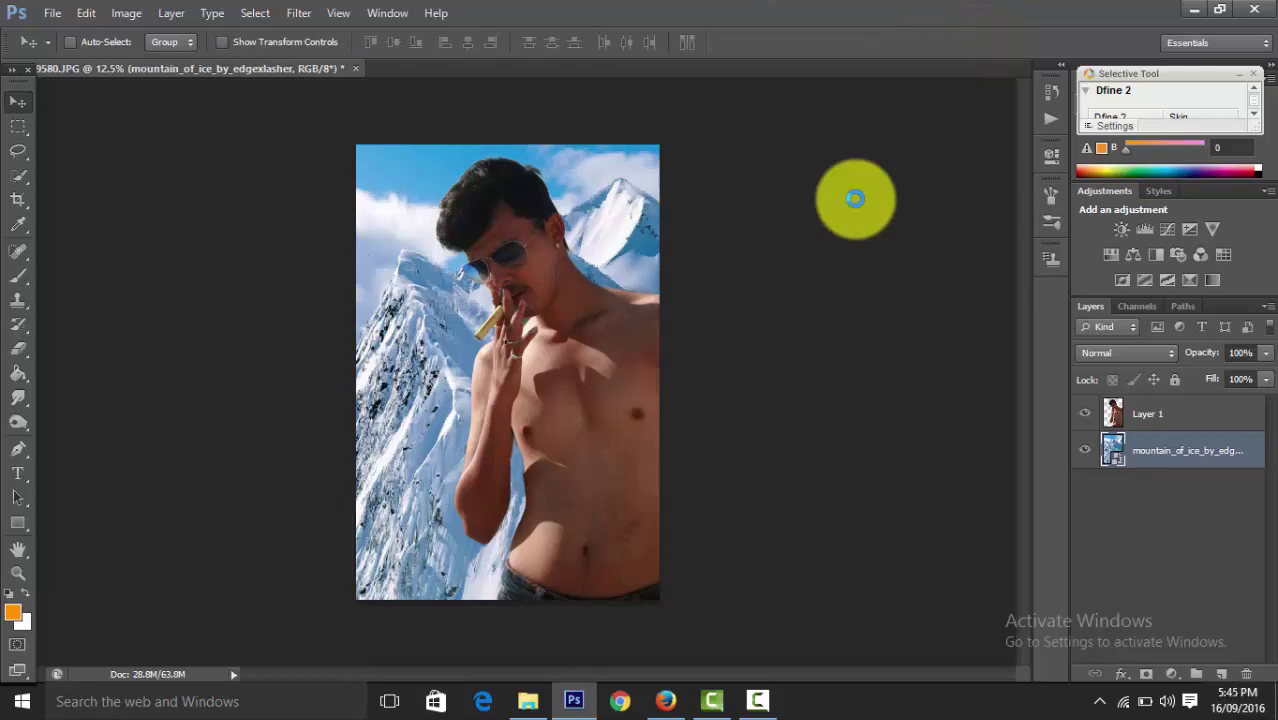
{"action": "key", "text": "ctrl+minus"}
{"action": "key", "text": "ctrl+plus"}
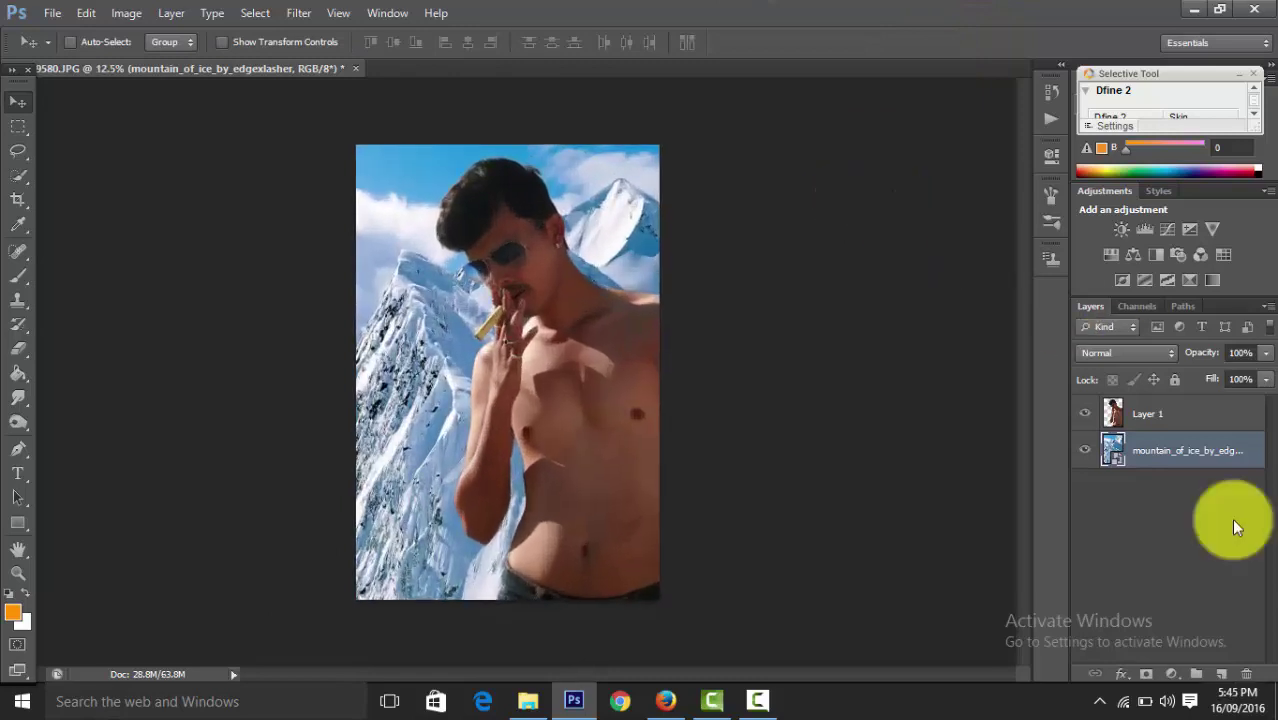
Try a Levels adjustment (black 21, midtones 1.38), then delete the Levels 1 layer
{"action": "left_click", "coordinate": [1172, 673]}
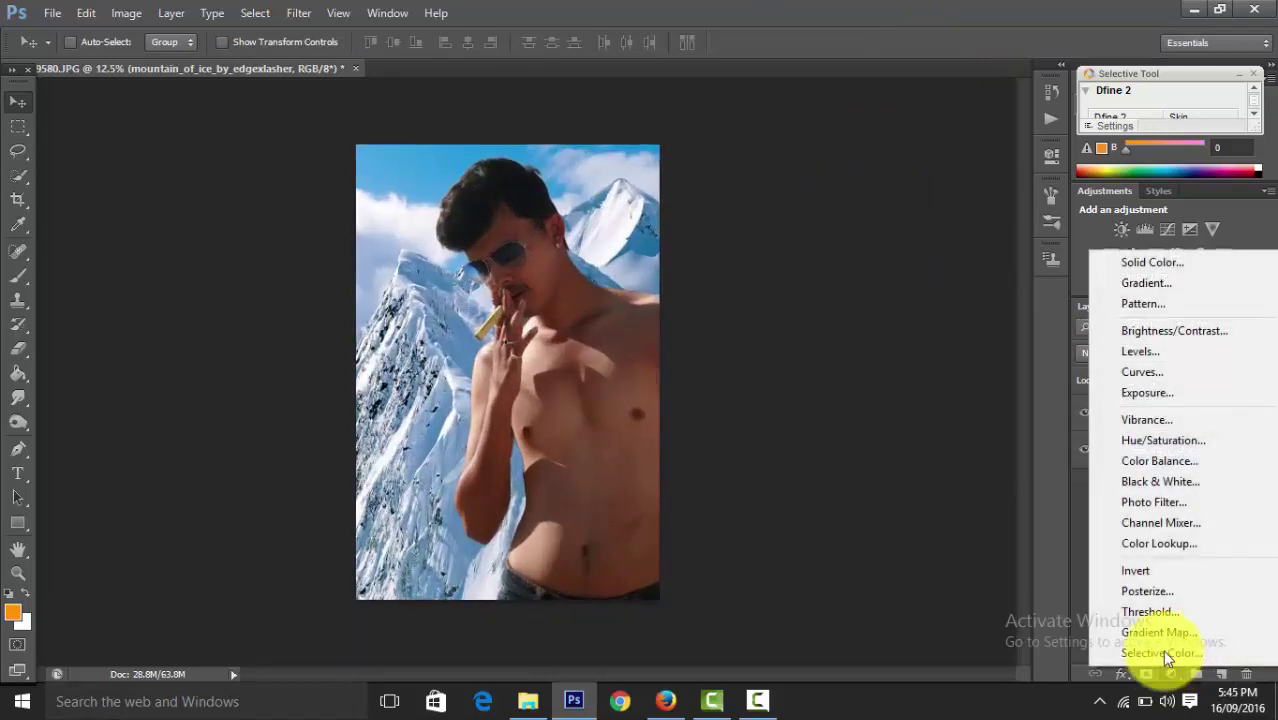
{"action": "left_click", "coordinate": [1156, 355]}
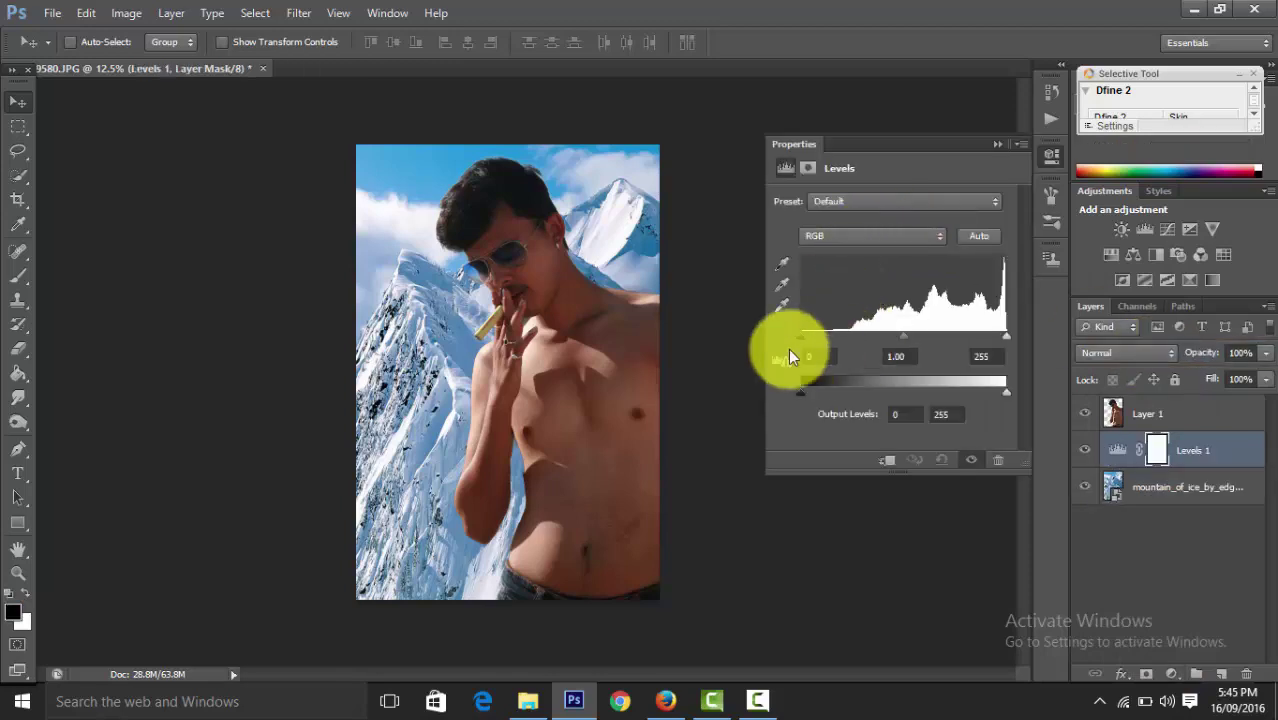
{"action": "left_click_drag", "start_coordinate": [797, 336], "coordinate": [816, 336]}
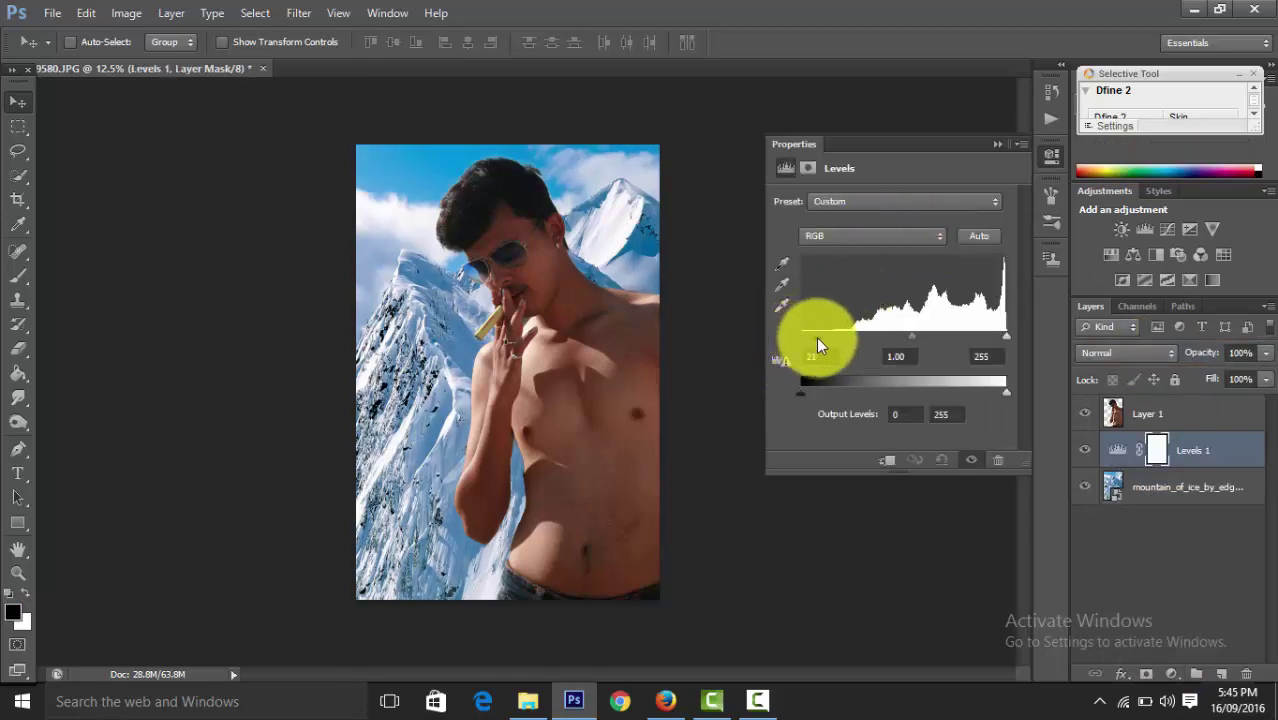
{"action": "left_click_drag", "start_coordinate": [911, 336], "coordinate": [889, 336]}
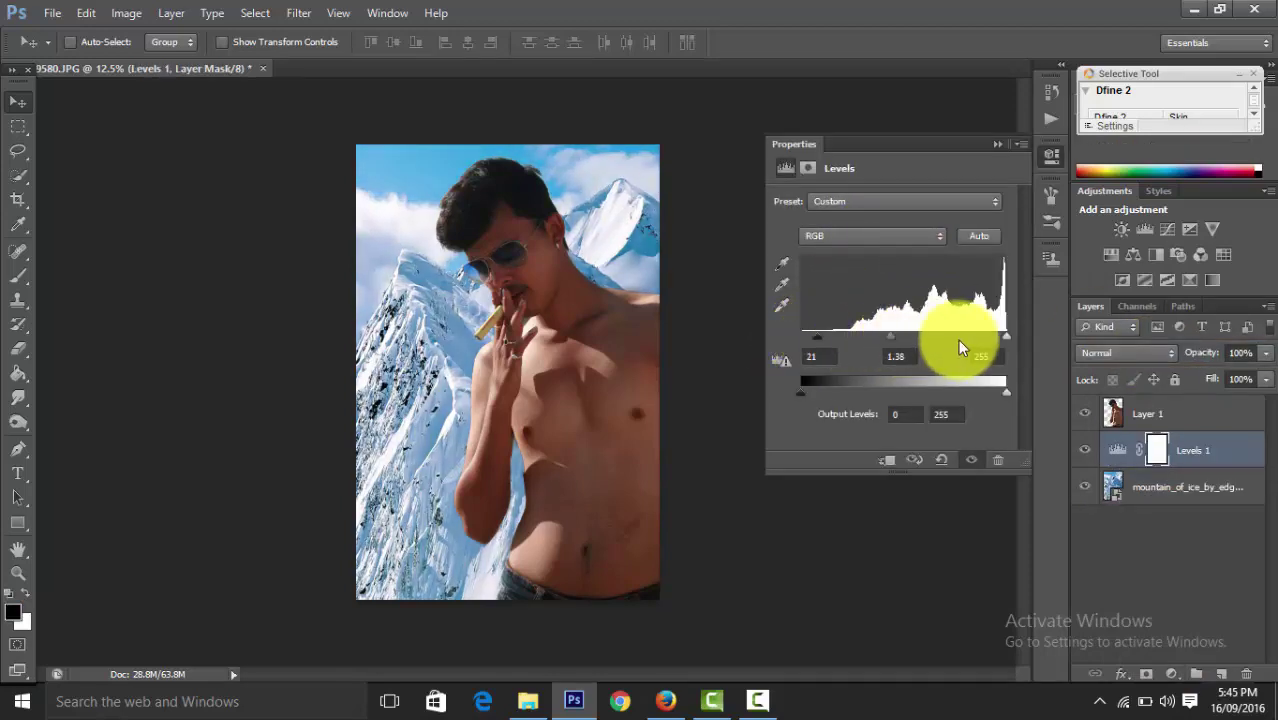
{"action": "left_click", "coordinate": [996, 144]}
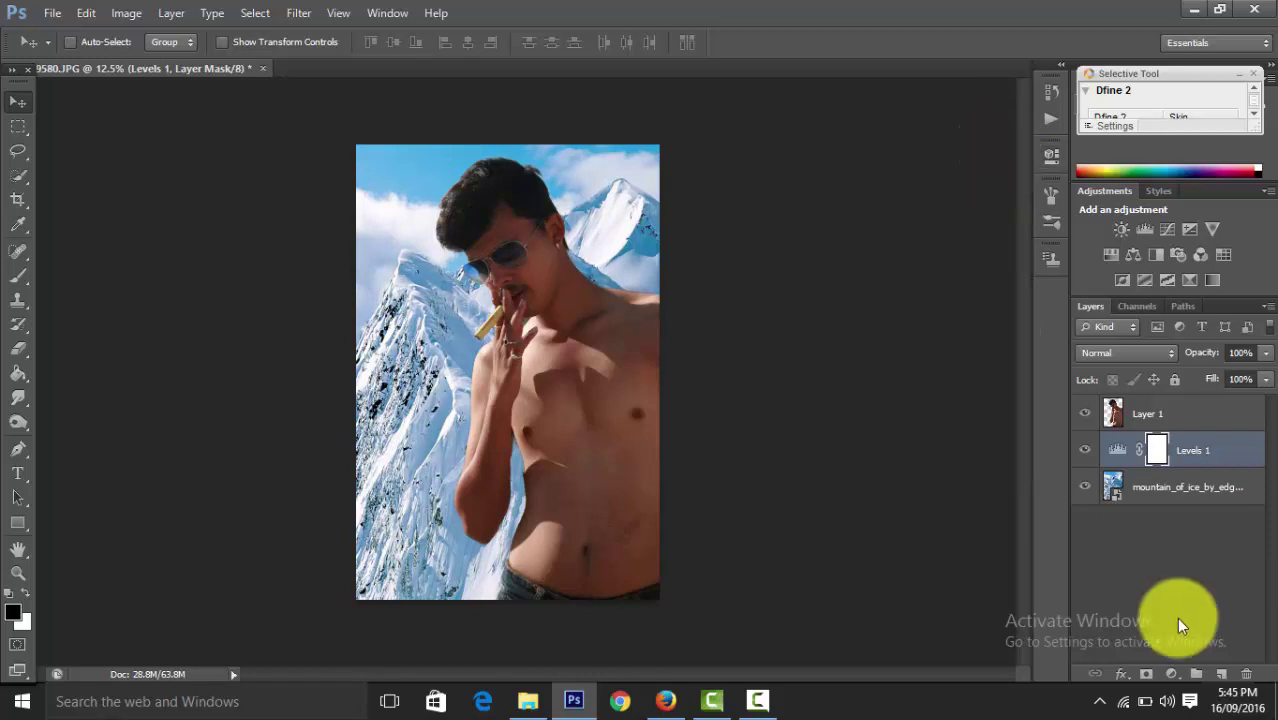
{"action": "left_click", "coordinate": [1245, 674]}
Merge Layer 1 and the mountain layer into a single layer
{"action": "left_click", "coordinate": [1185, 420], "text": "shift"}
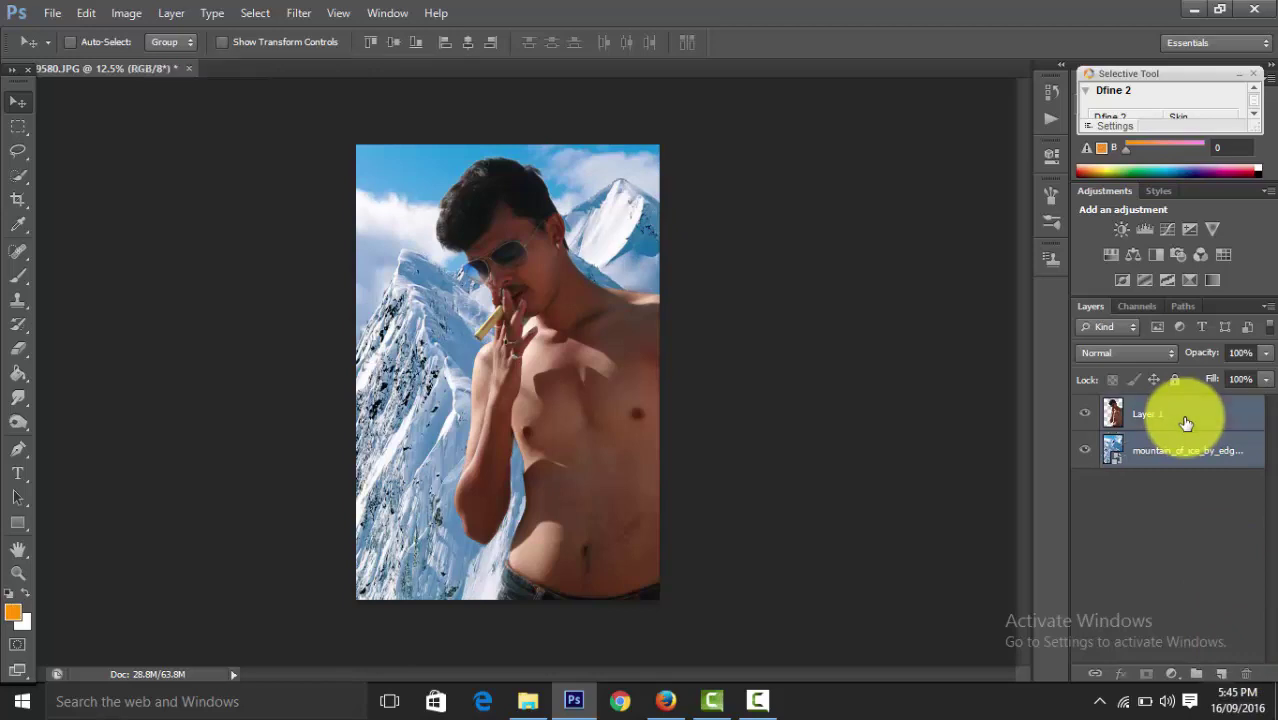
{"action": "right_click", "coordinate": [1182, 420]}
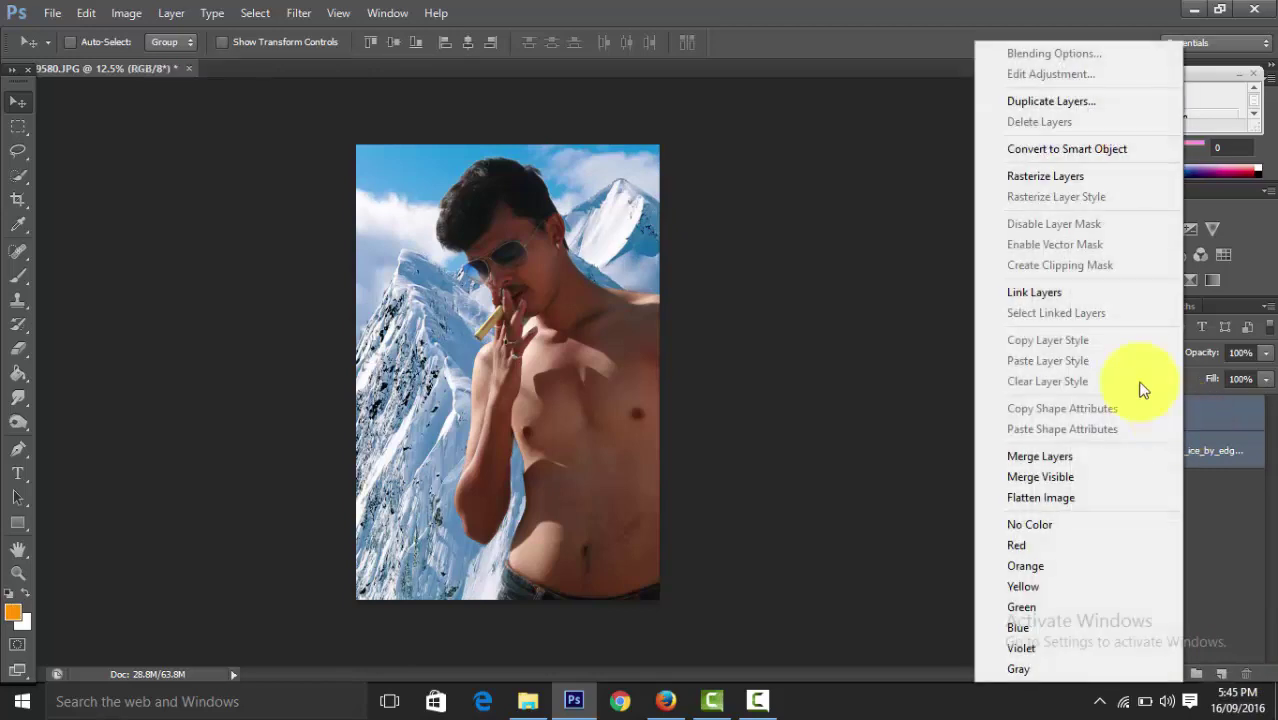
{"action": "left_click", "coordinate": [1063, 456]}
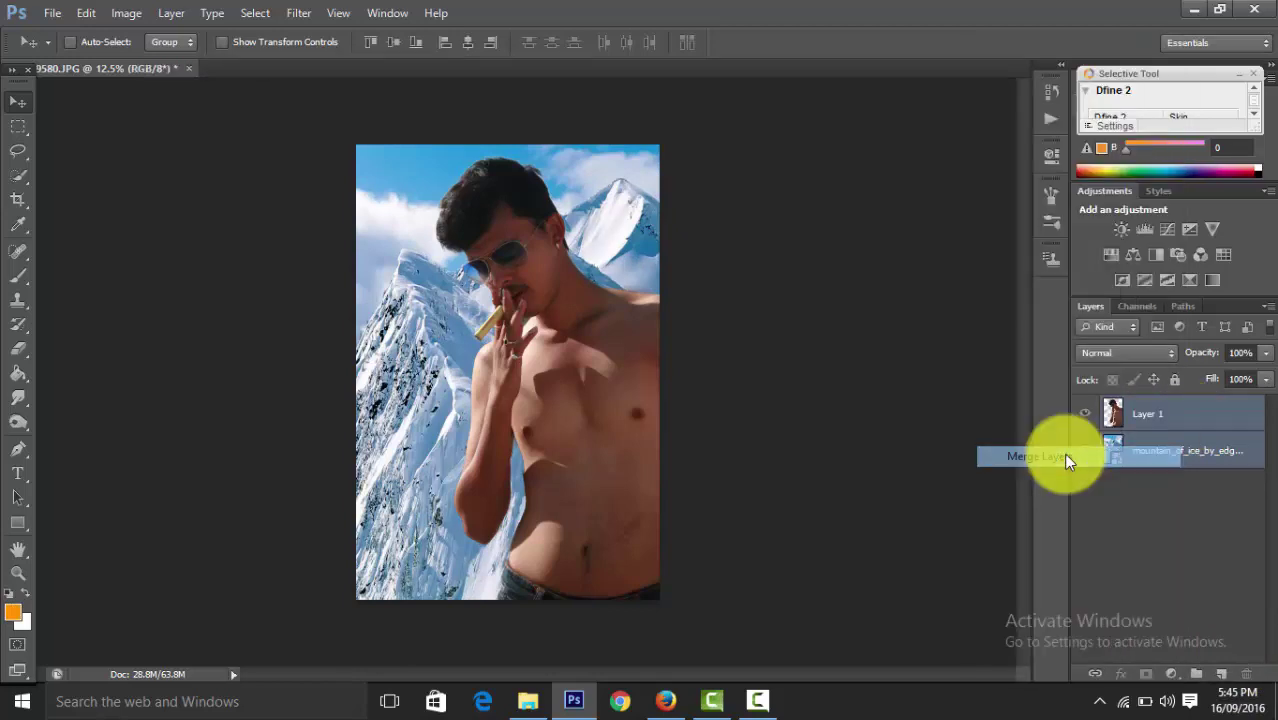
Add a Levels adjustment with input levels 23, 1.61, 226 and output levels 8 to 231
{"action": "left_click", "coordinate": [1171, 674]}
{"action": "left_click", "coordinate": [1161, 357]}
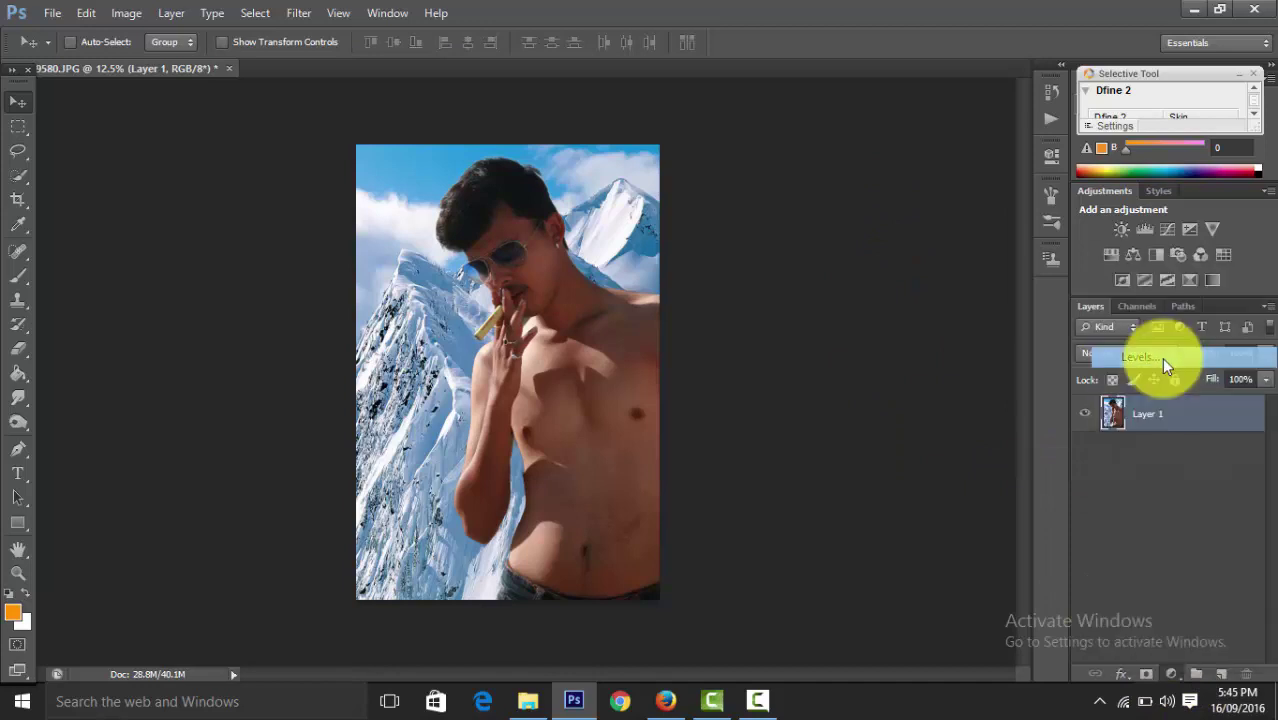
{"action": "left_click_drag", "start_coordinate": [801, 336], "coordinate": [818, 336]}
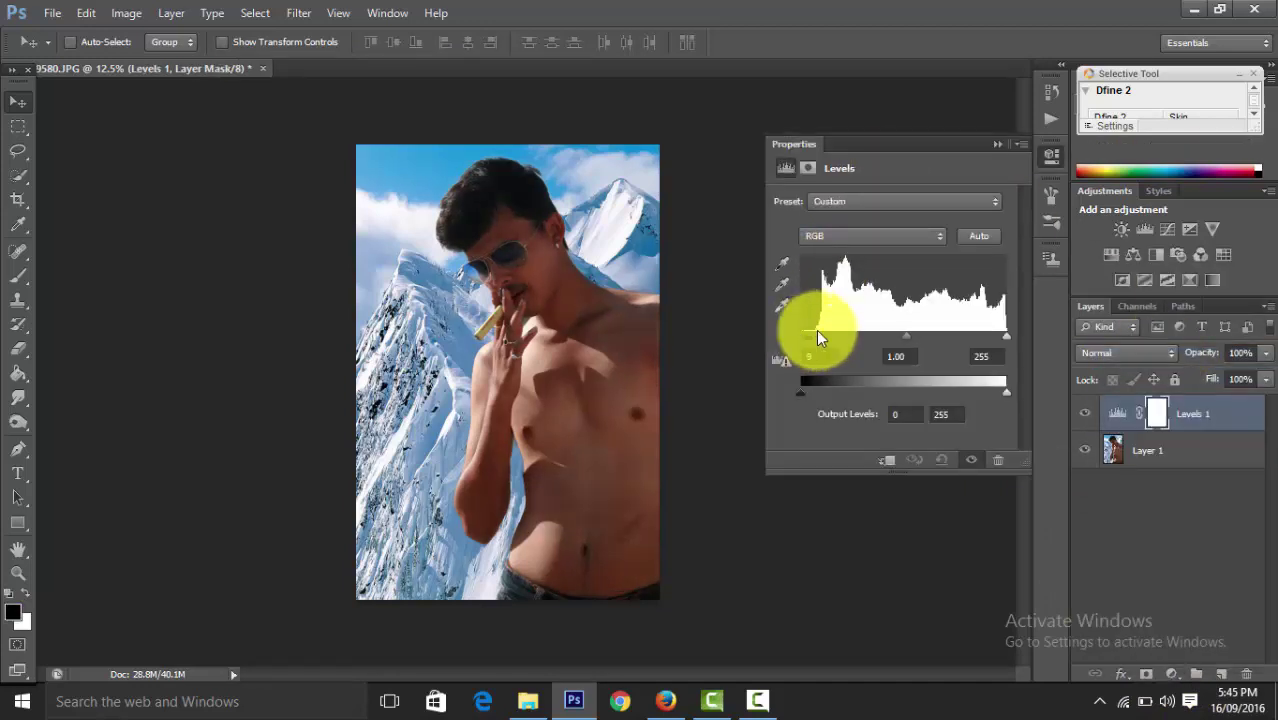
{"action": "left_click_drag", "start_coordinate": [915, 345], "coordinate": [883, 343]}
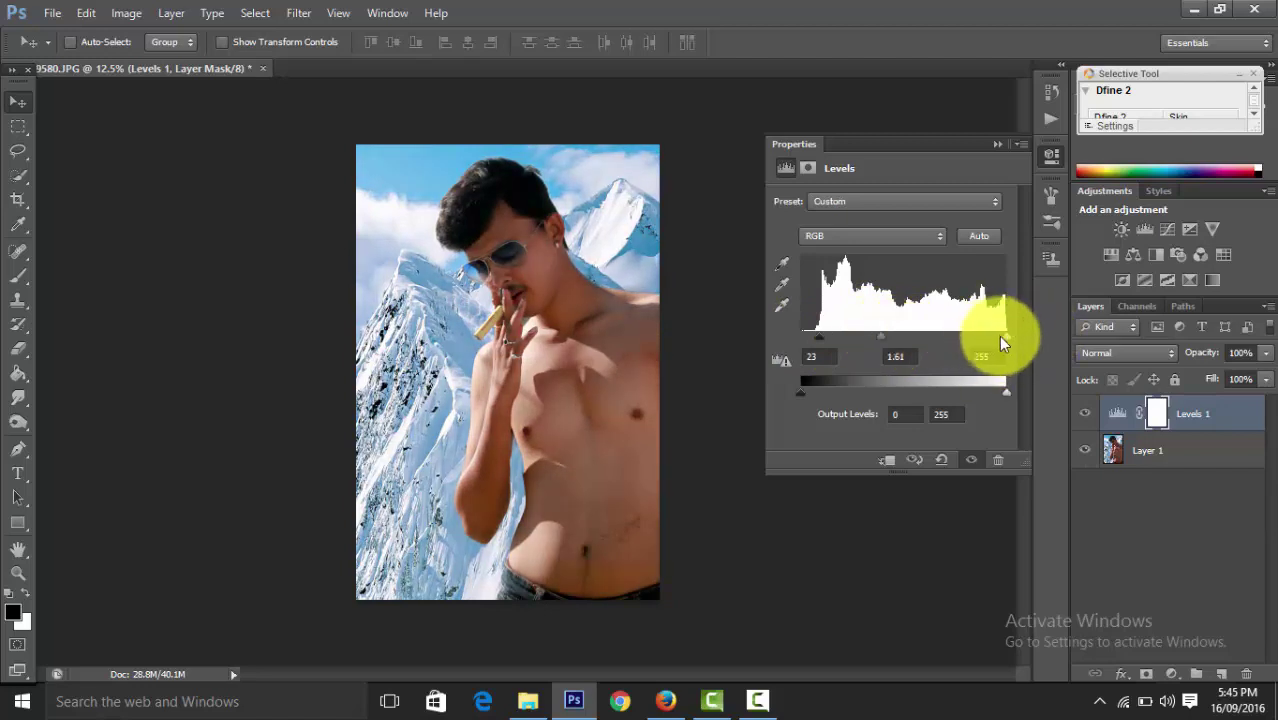
{"action": "left_click_drag", "start_coordinate": [1001, 343], "coordinate": [985, 343]}
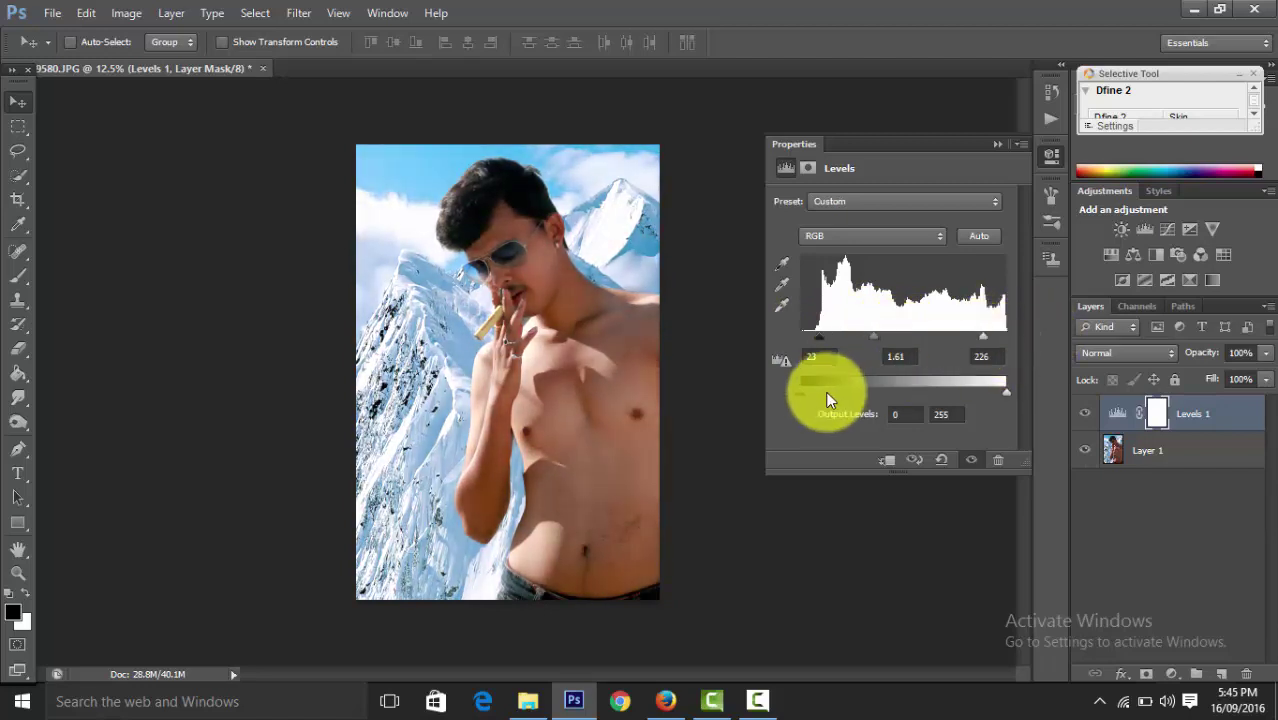
{"action": "left_click_drag", "start_coordinate": [800, 393], "coordinate": [807, 393]}
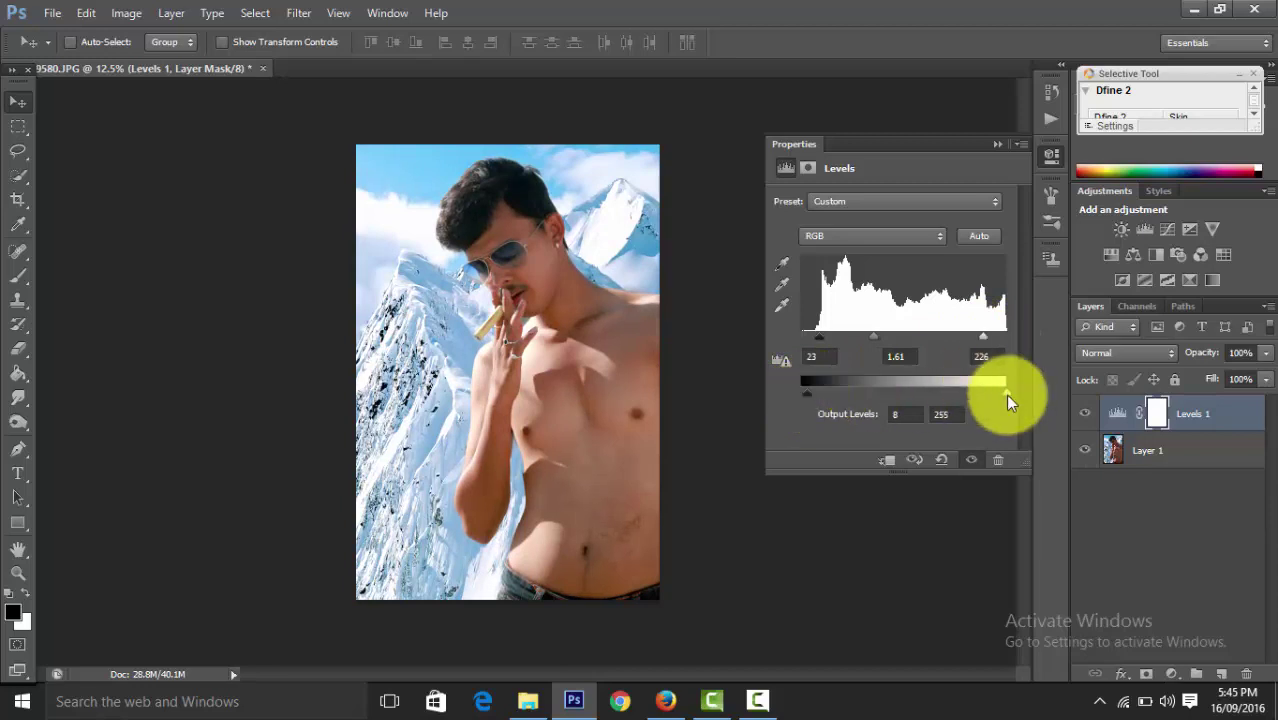
{"action": "left_click_drag", "start_coordinate": [1005, 391], "coordinate": [987, 391]}
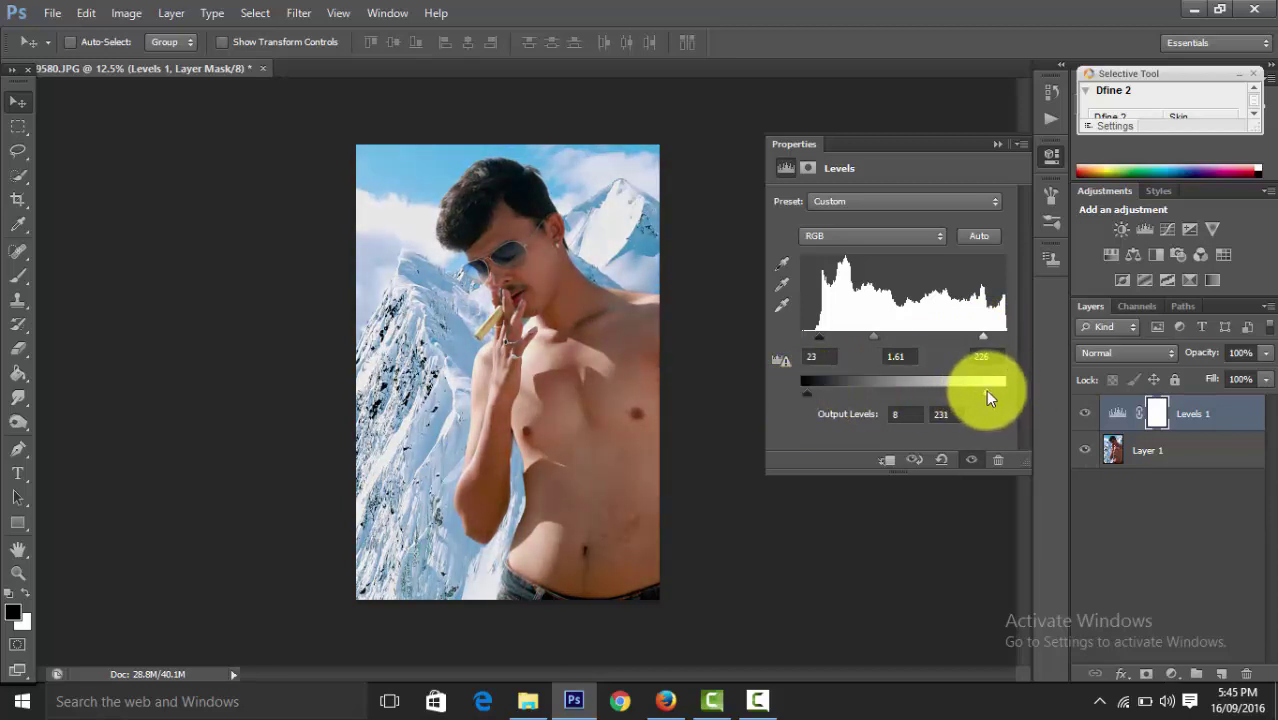
{"action": "left_click", "coordinate": [997, 144]}
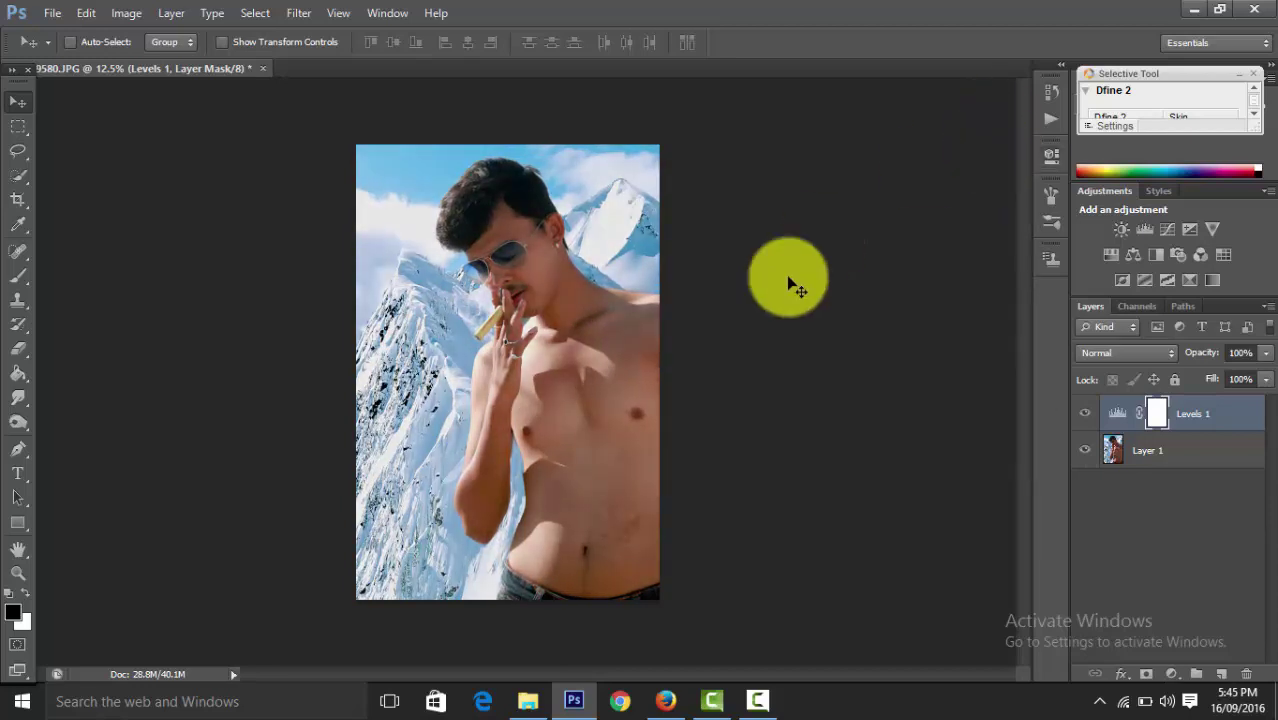
{"action": "key", "text": "ctrl+minus"}
{"action": "key", "text": "ctrl+minus"}
{"action": "key", "text": "ctrl+plus"}
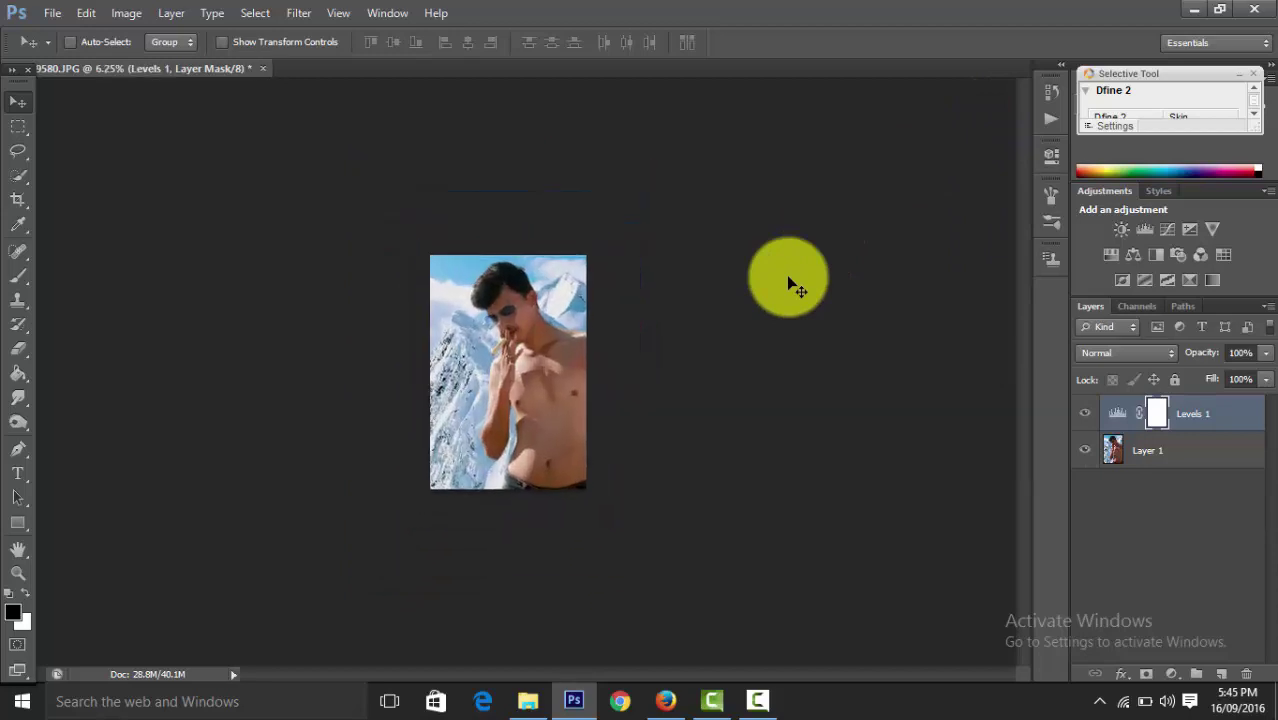
{"action": "key", "text": "ctrl+plus"}
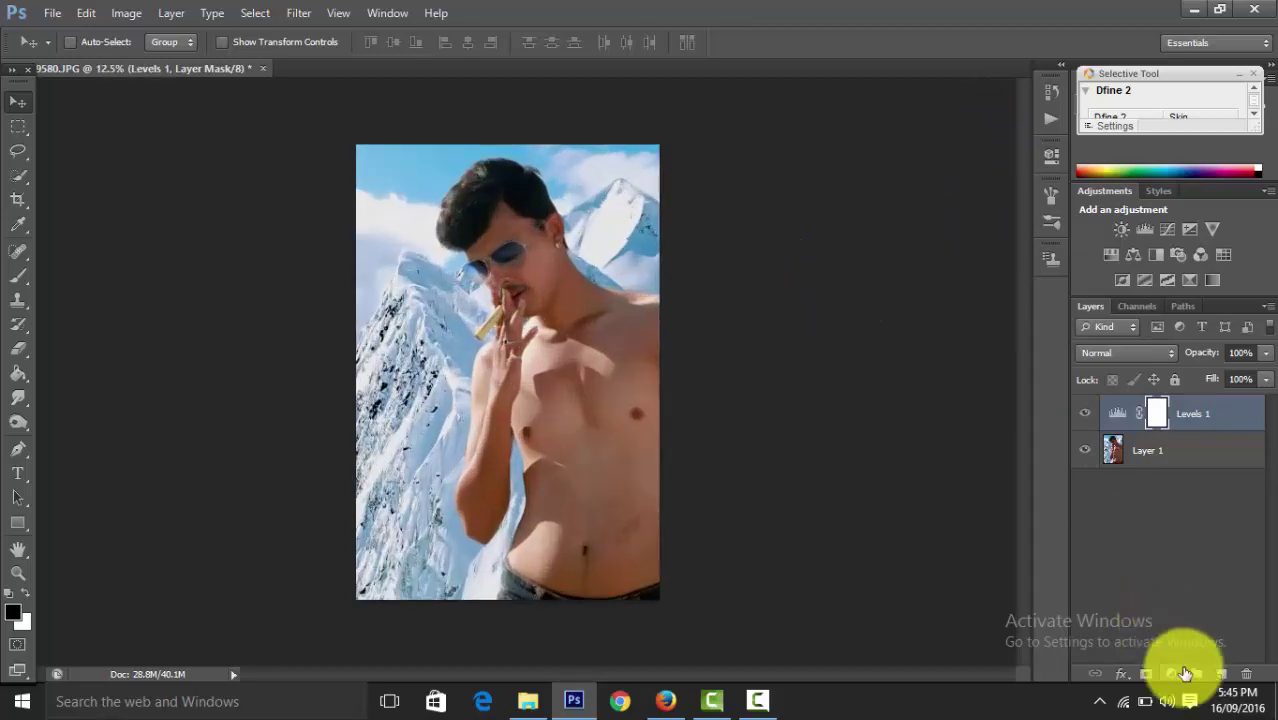
{"action": "left_click", "coordinate": [1183, 676]}
Add a Curves adjustment that lowers the shadow end, lifts the midtones and reshapes the highlights
{"action": "left_click", "coordinate": [1168, 374]}
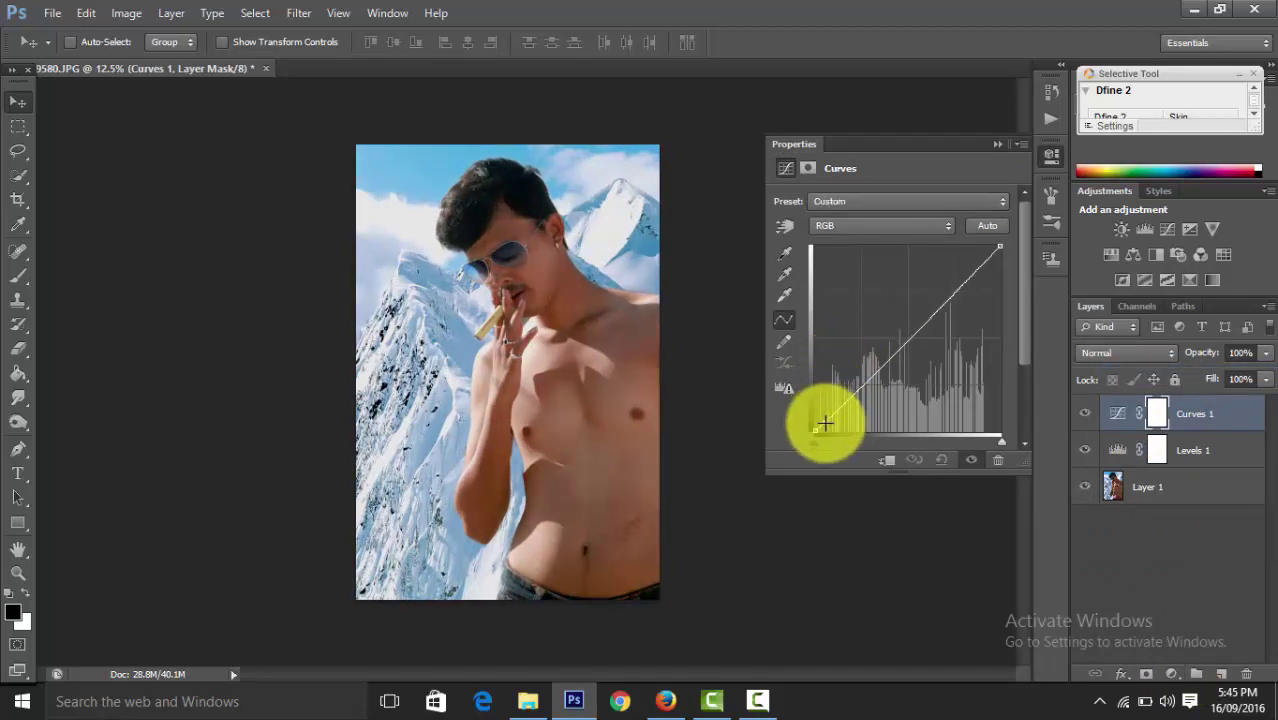
{"action": "left_click_drag", "start_coordinate": [824, 423], "coordinate": [826, 425]}
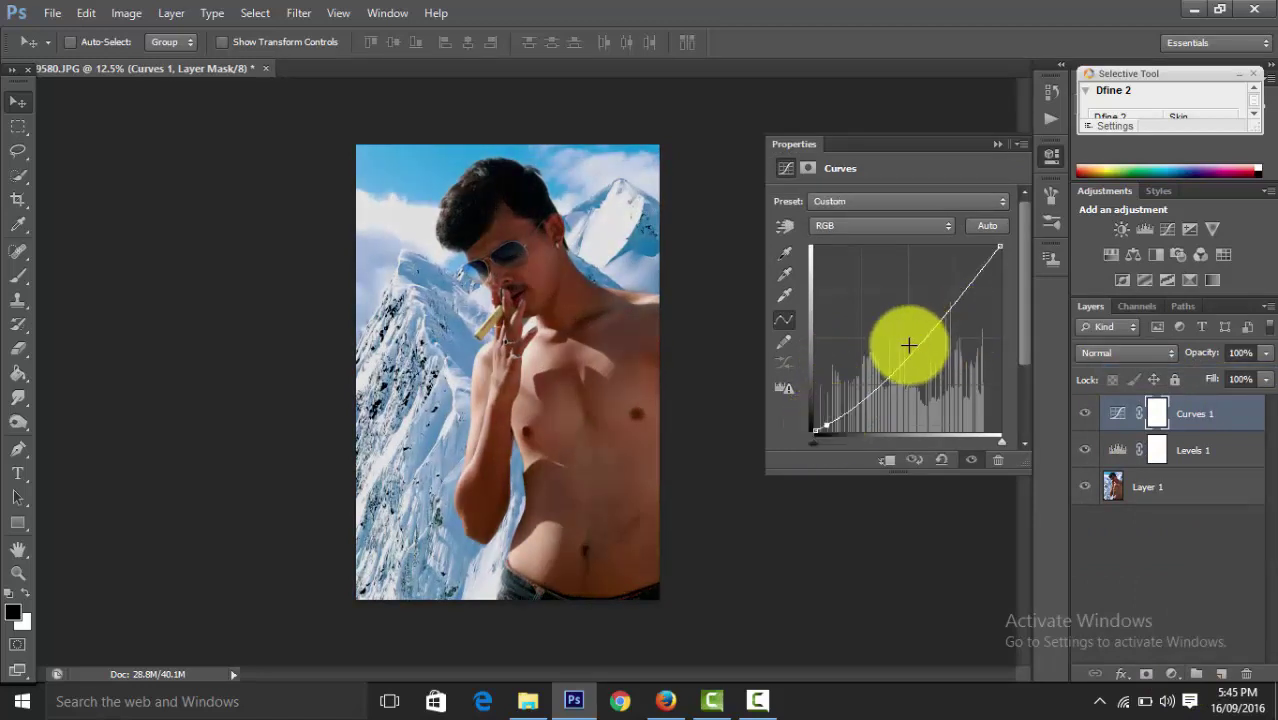
{"action": "left_click_drag", "start_coordinate": [907, 339], "coordinate": [904, 329]}
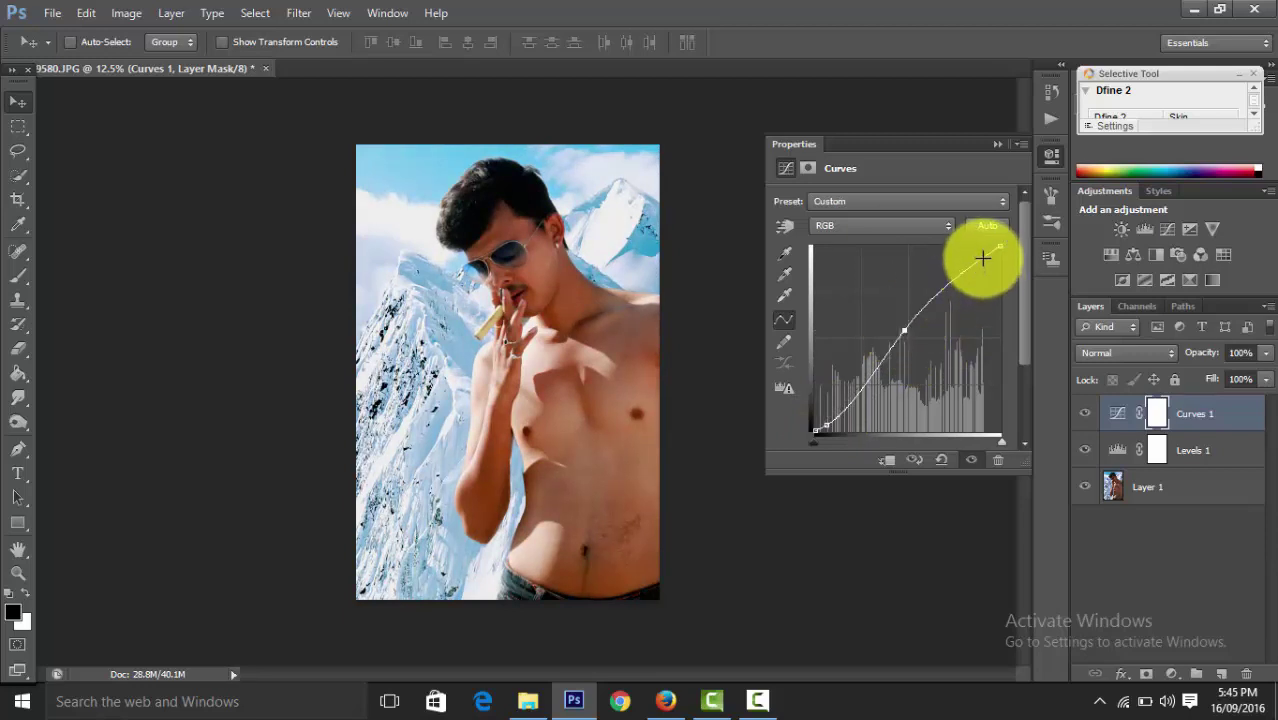
{"action": "left_click_drag", "start_coordinate": [983, 258], "coordinate": [986, 264]}
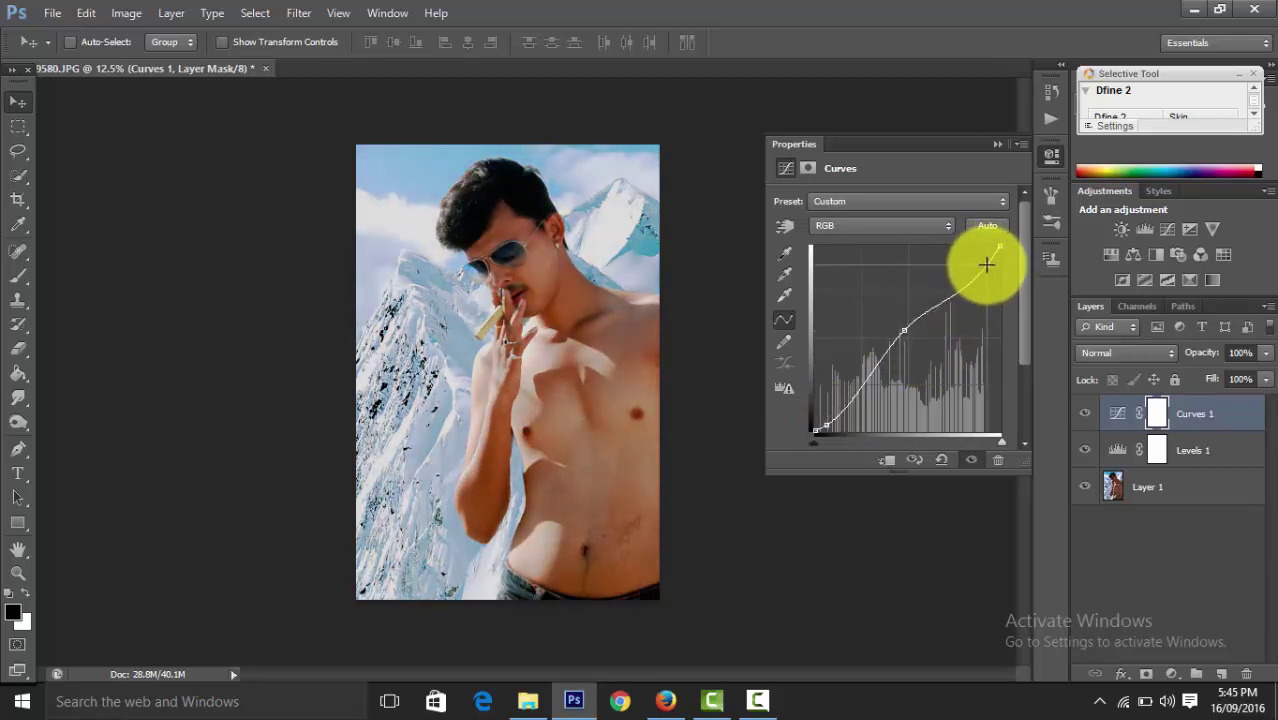
{"action": "left_click", "coordinate": [997, 145]}
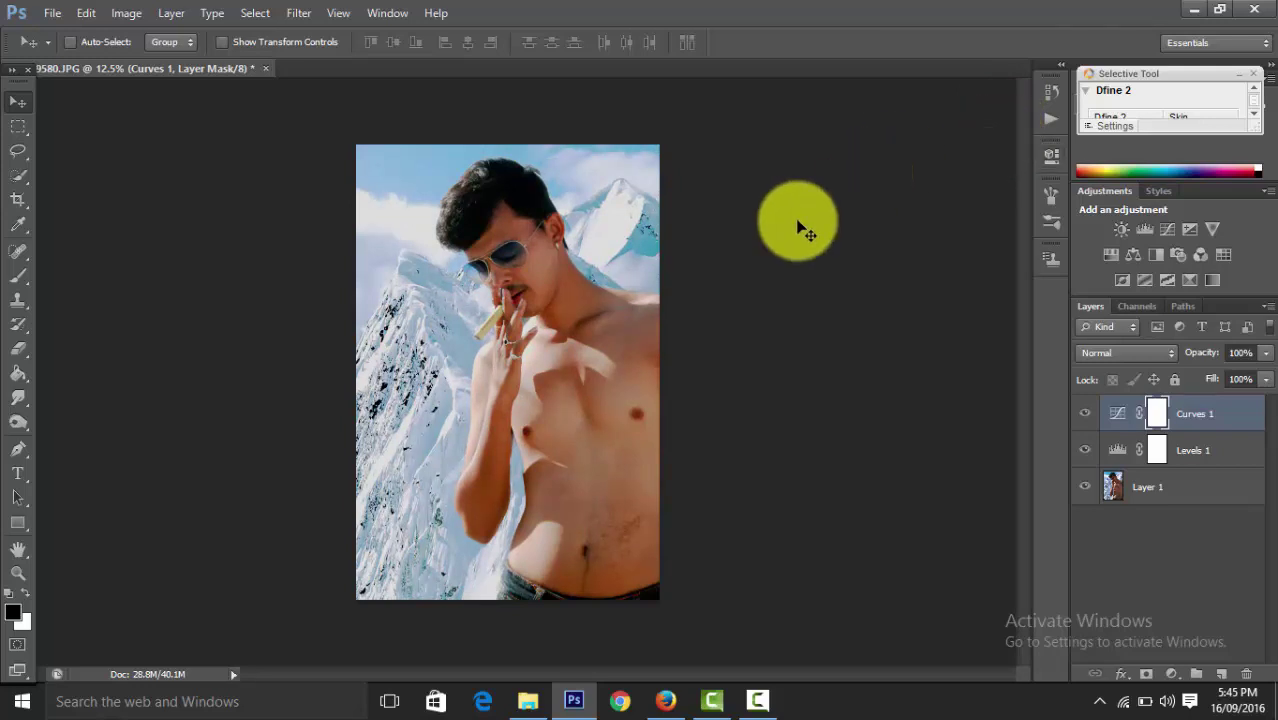
{"action": "key", "text": "ctrl+minus"}
{"action": "key", "text": "ctrl+minus"}
{"action": "key", "text": "ctrl+plus"}
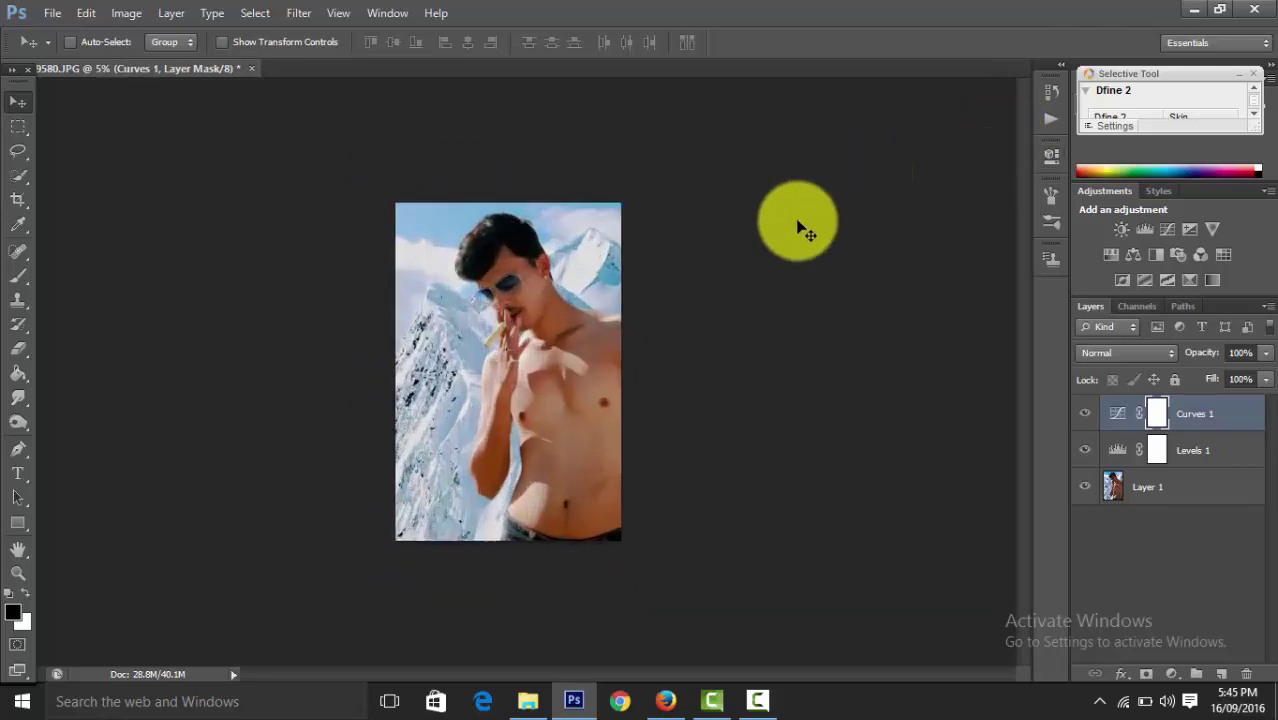
{"action": "key", "text": "ctrl+plus"}
Add a Selective Color adjustment shifting the Cyan and Black sliders for Whites
{"action": "left_click", "coordinate": [1172, 676]}
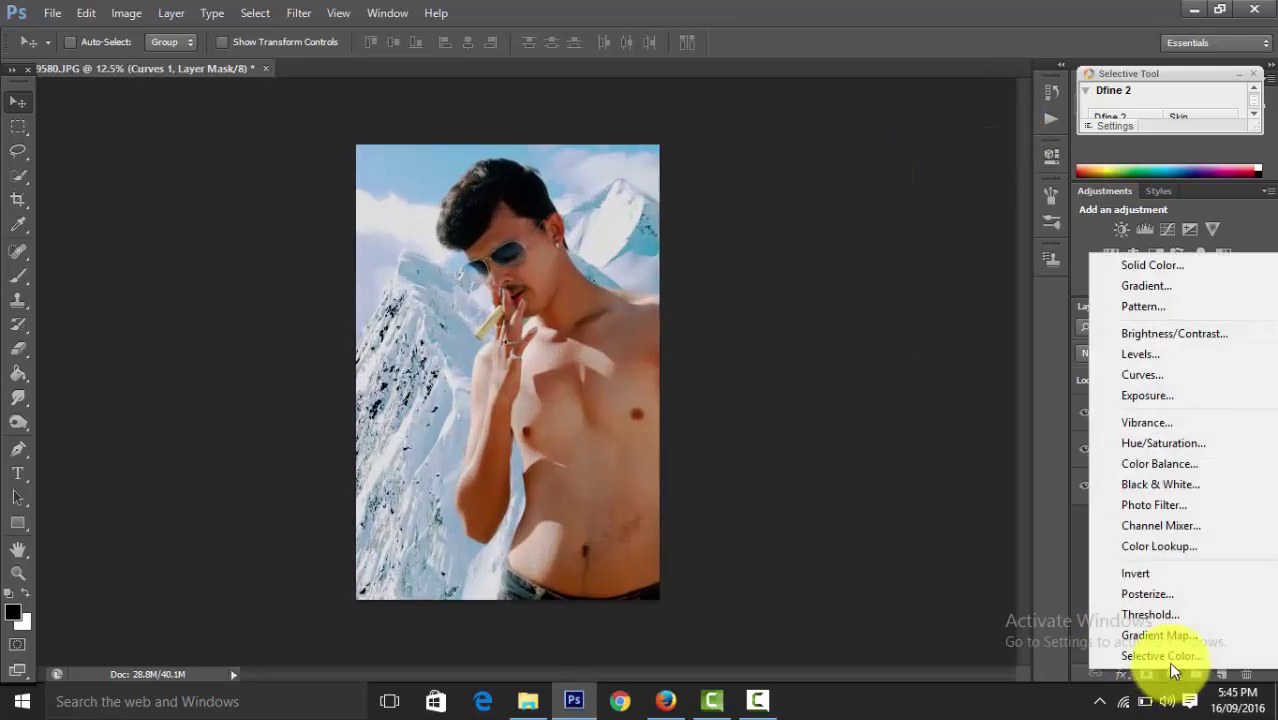
{"action": "left_click", "coordinate": [1139, 630]}
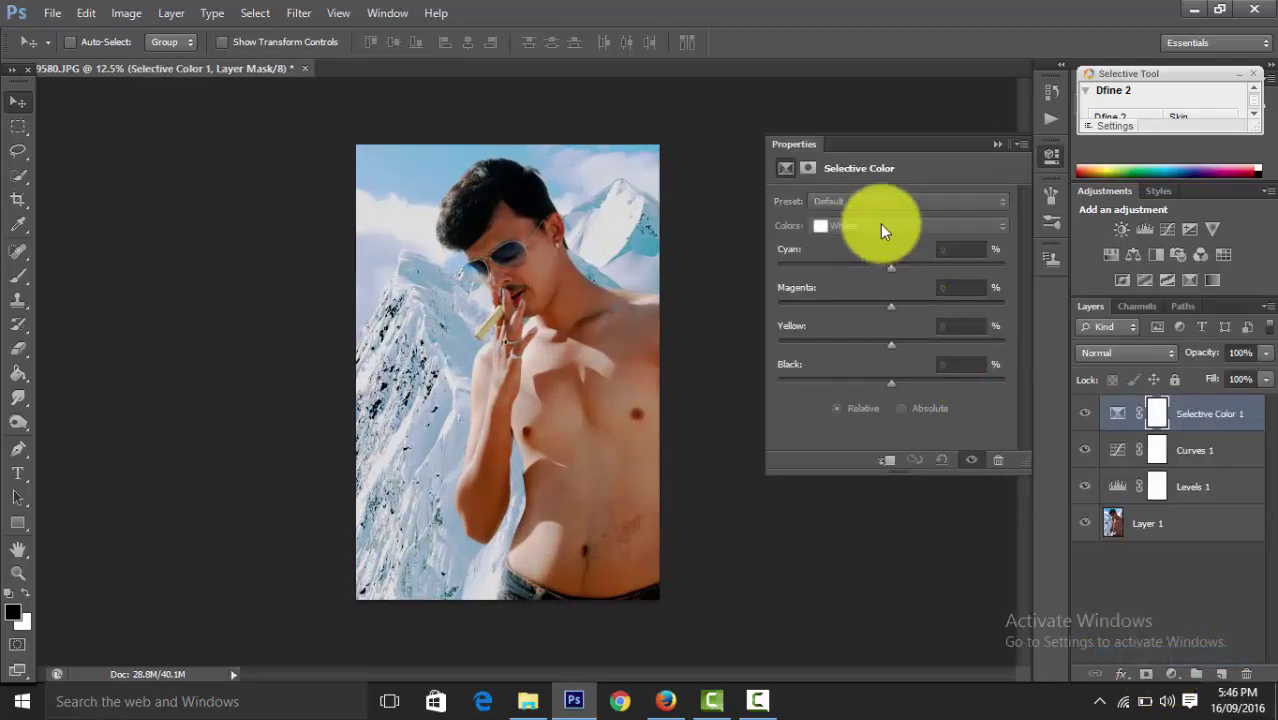
{"action": "mouse_move", "coordinate": [878, 266]}
{"action": "left_mouse_down"}
{"action": "mouse_move", "coordinate": [857, 267]}
{"action": "mouse_move", "coordinate": [930, 268]}
{"action": "left_mouse_up"}
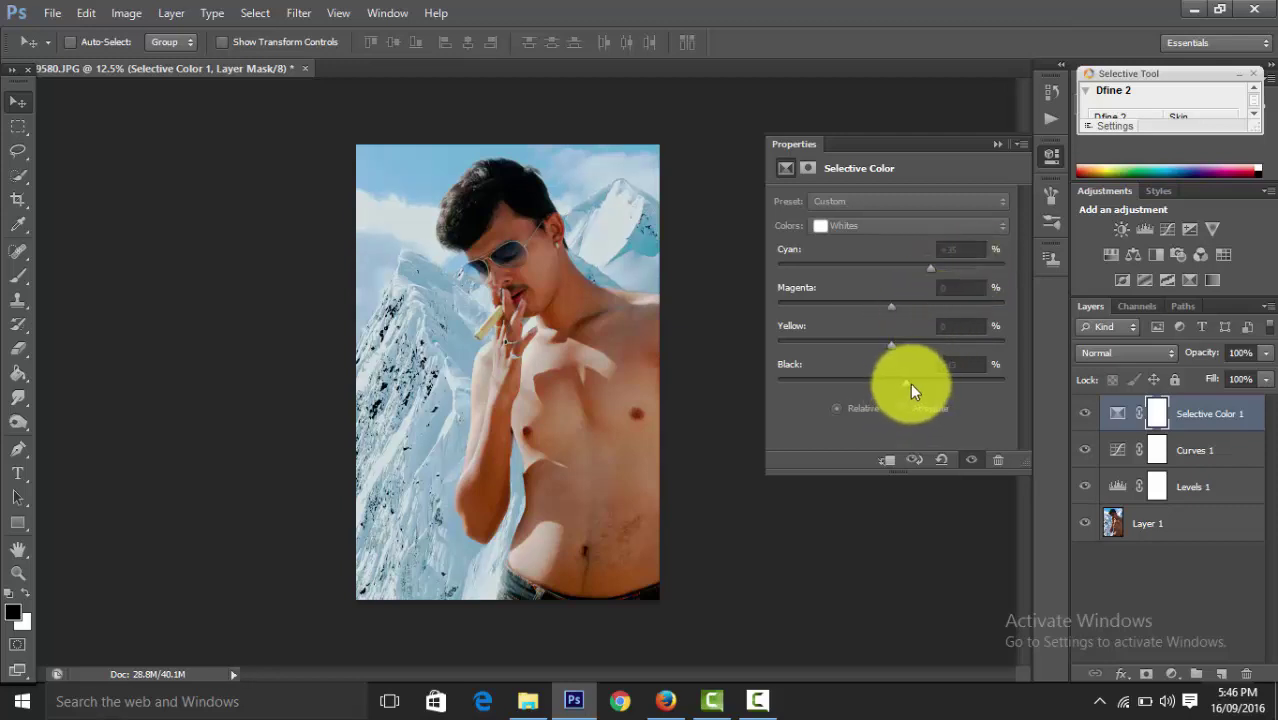
{"action": "left_click_drag", "start_coordinate": [903, 384], "coordinate": [848, 382]}
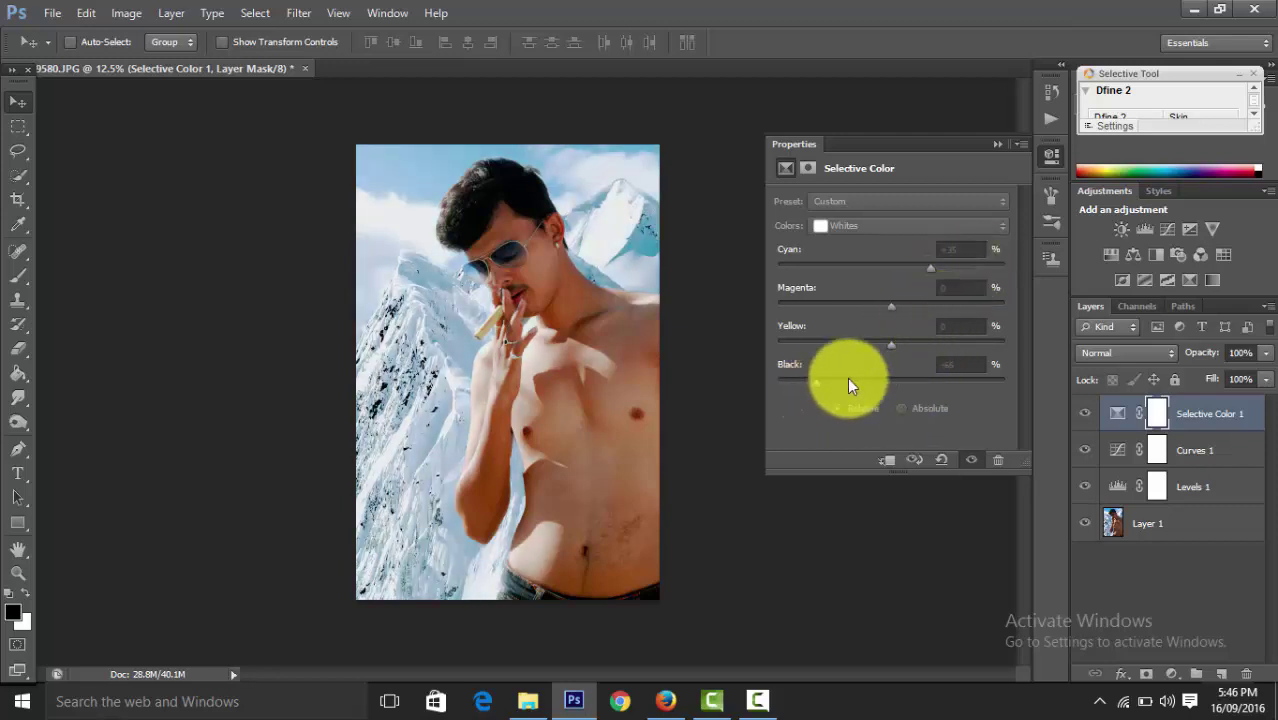
{"action": "left_click", "coordinate": [997, 145]}
{"action": "key", "text": "ctrl+minus"}
{"action": "key", "text": "ctrl+minus"}
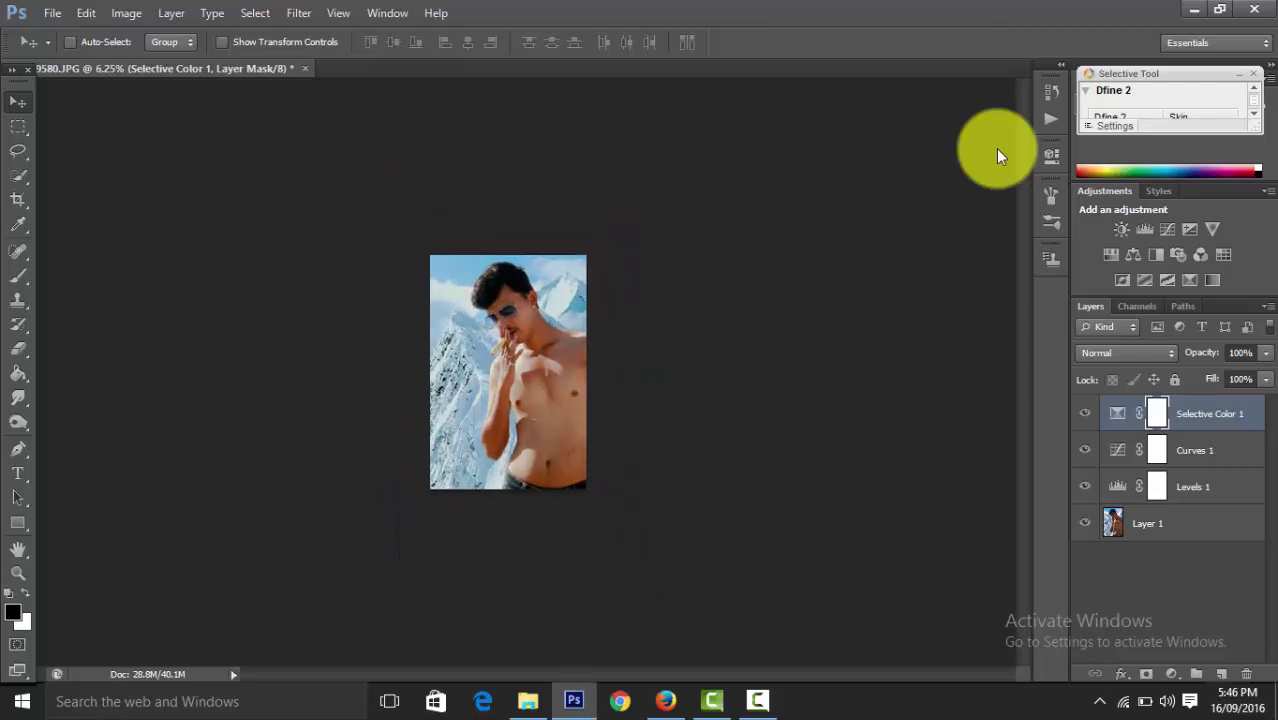
{"action": "key", "text": "ctrl+plus"}
{"action": "key", "text": "ctrl+plus"}
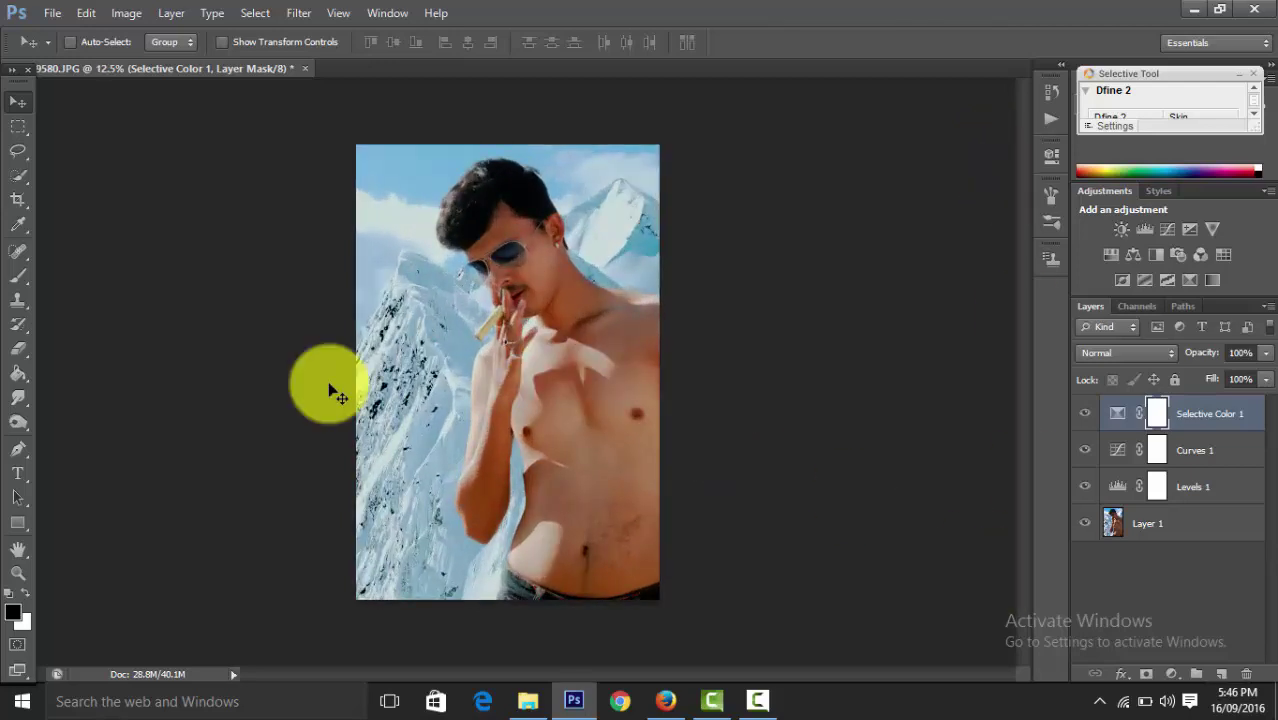
Toggle with Ctrl+comma to compare the graded image against its earlier look
{"action": "key", "text": "ctrl+comma"}
{"action": "key", "text": "ctrl+comma"}
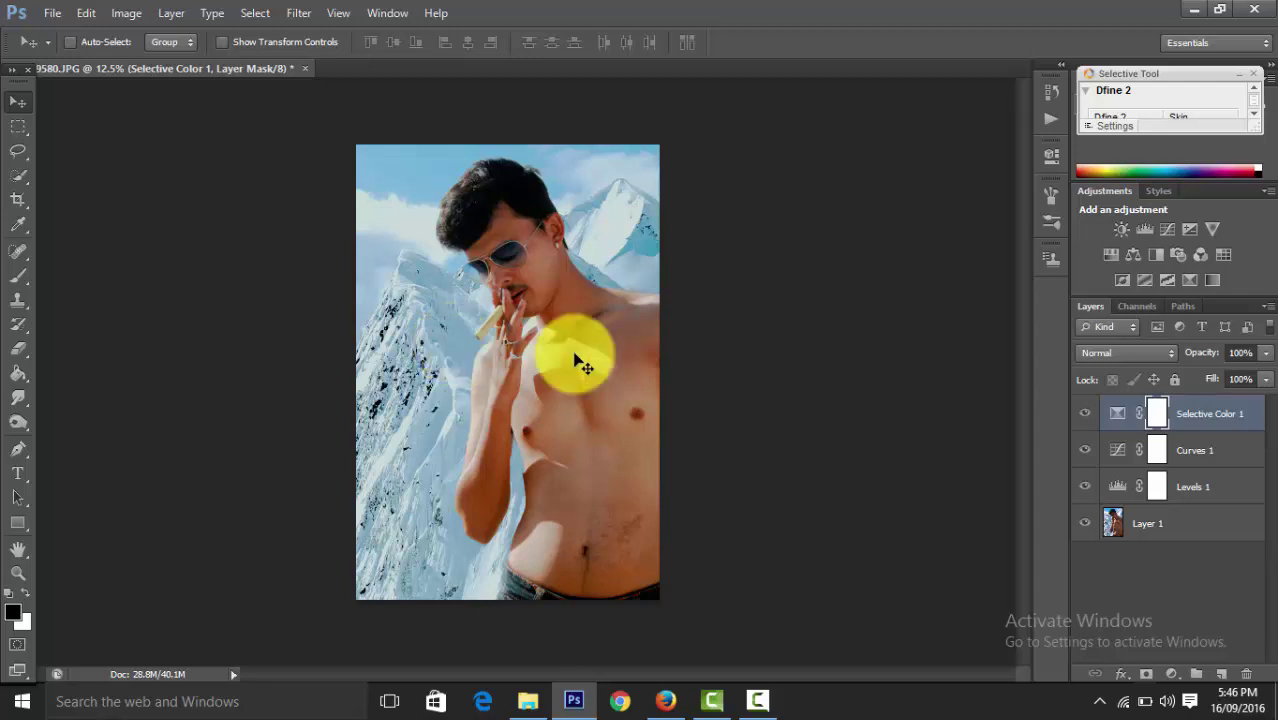
{"action": "key", "text": "ctrl+comma"}
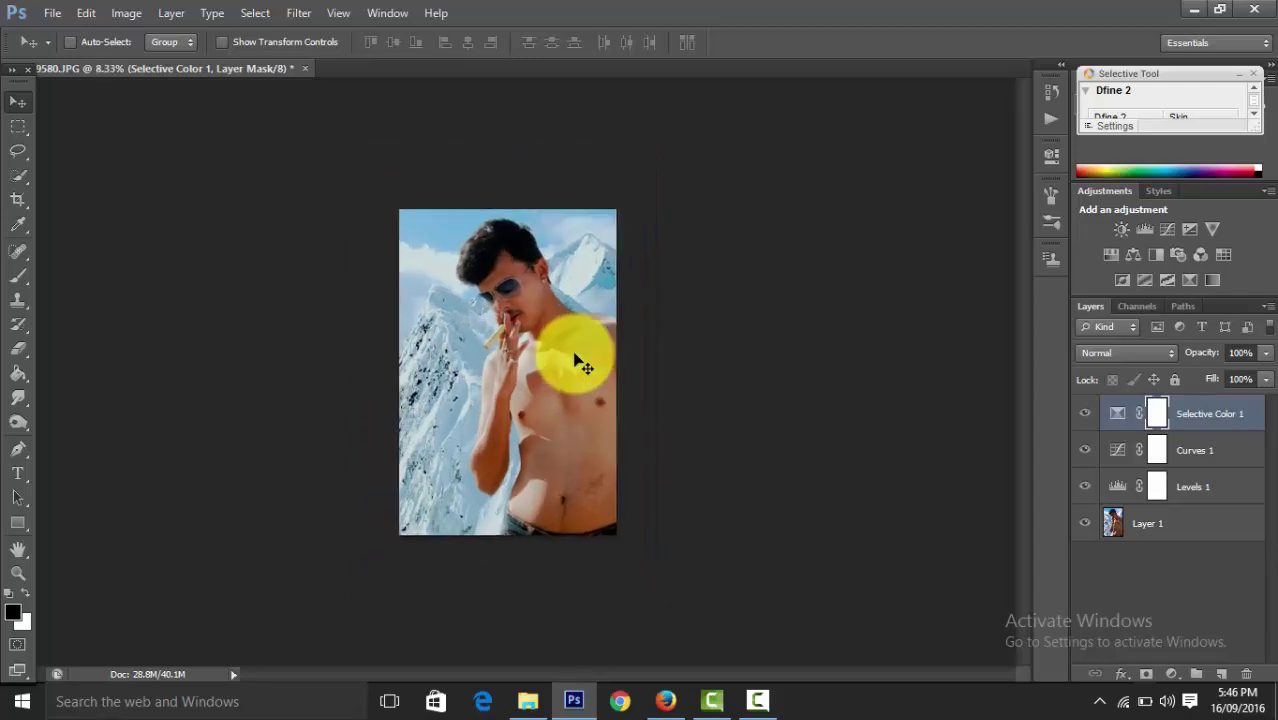
{"action": "key", "text": "ctrl+comma"}
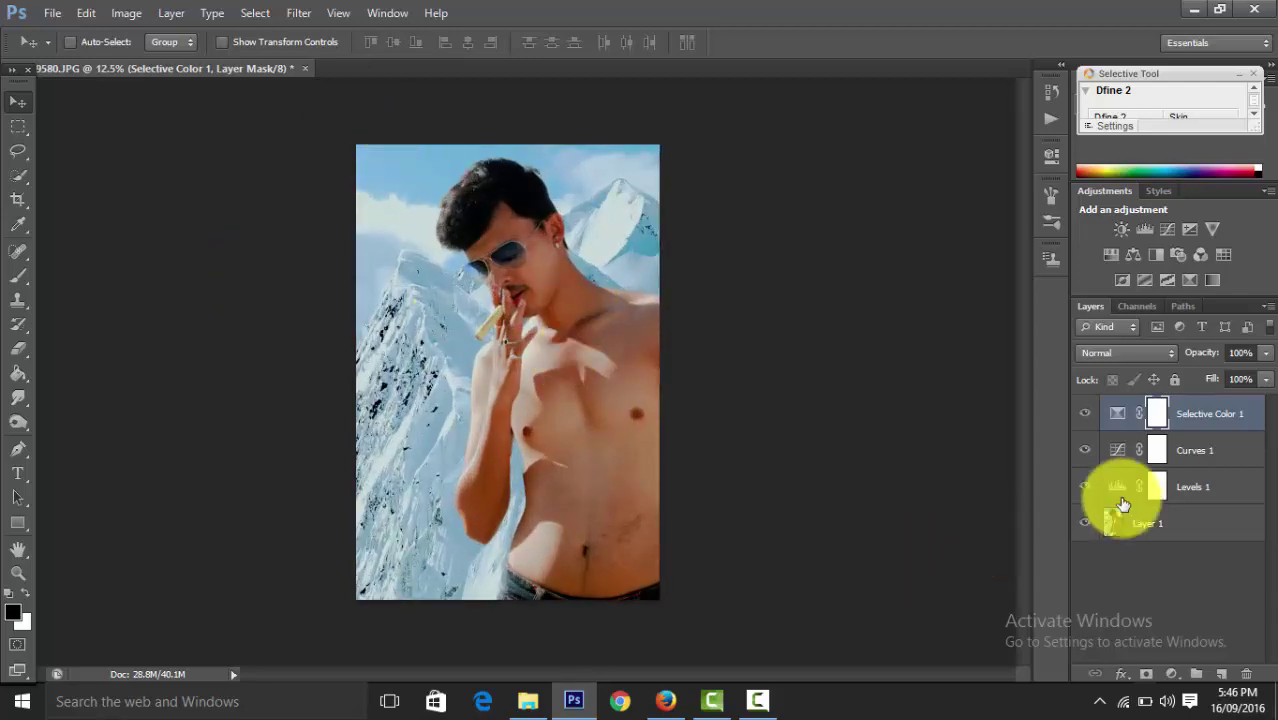
Select Layer 1 and apply Color Efex Pro 4's Dynamic Skin Softener filter to it
{"action": "left_click", "coordinate": [1185, 533]}
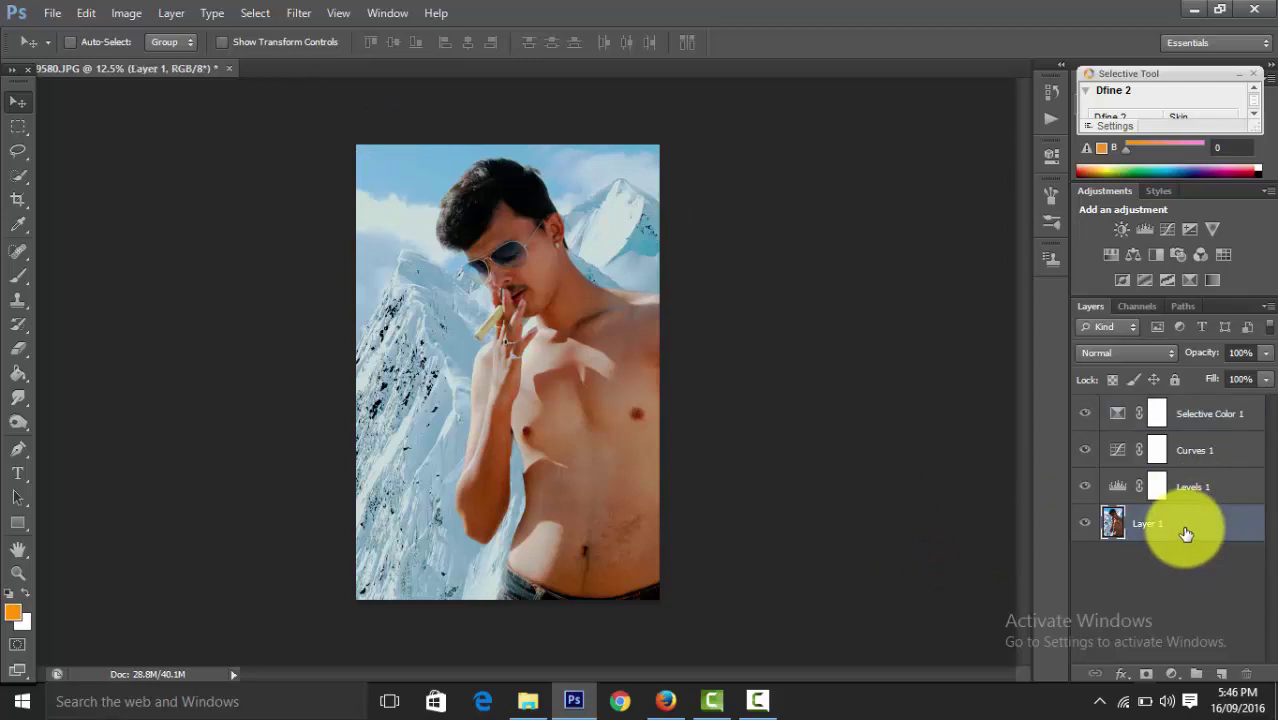
{"action": "left_click", "coordinate": [299, 12]}
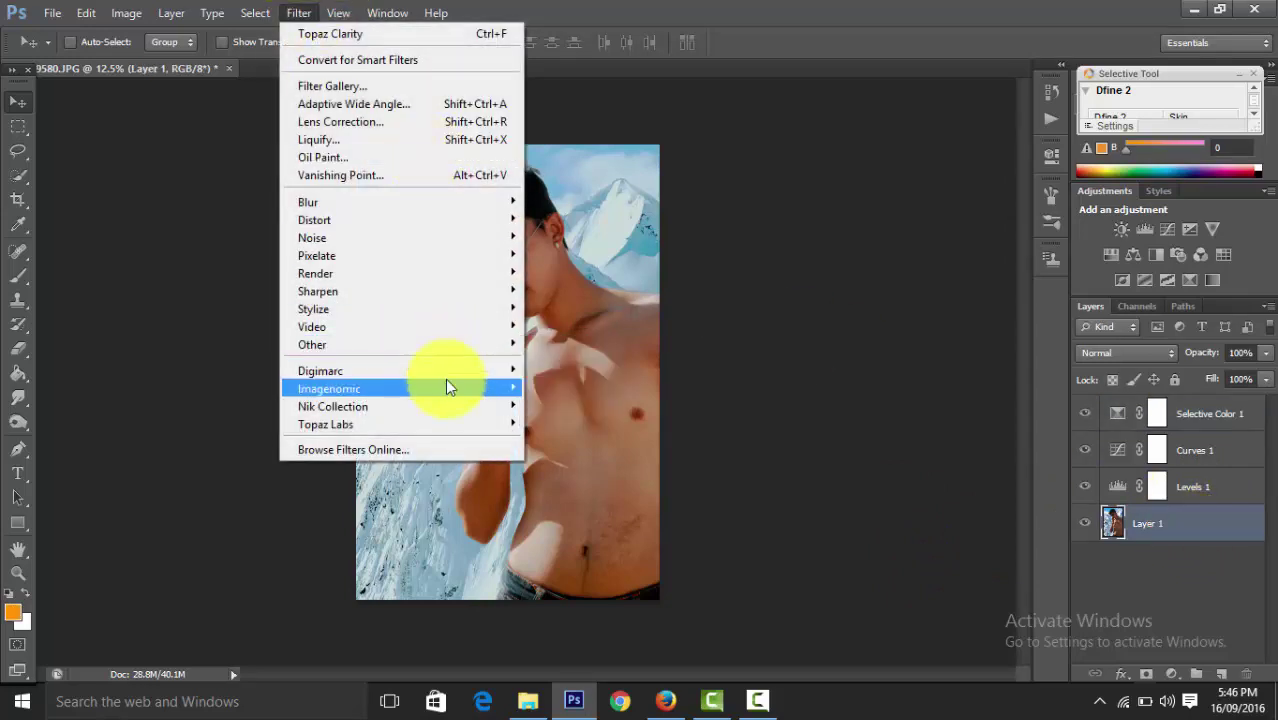
{"action": "mouse_move", "coordinate": [333, 406]}
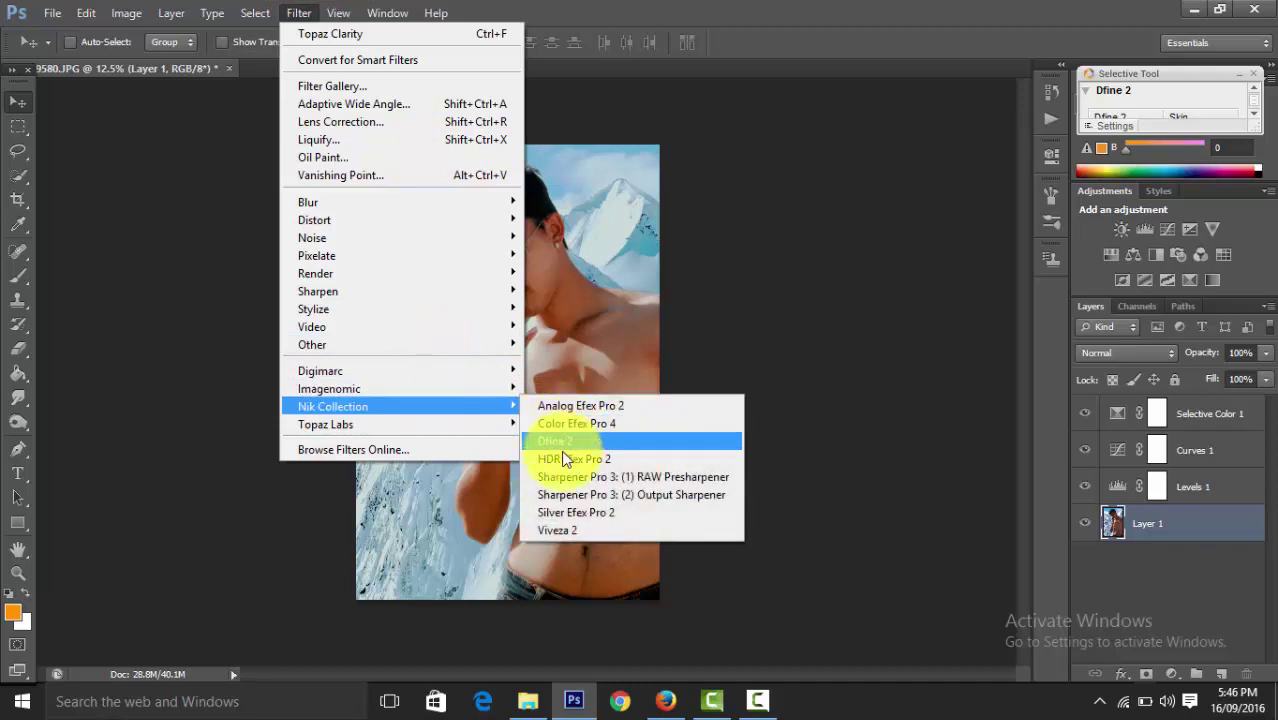
{"action": "left_click", "coordinate": [558, 428]}
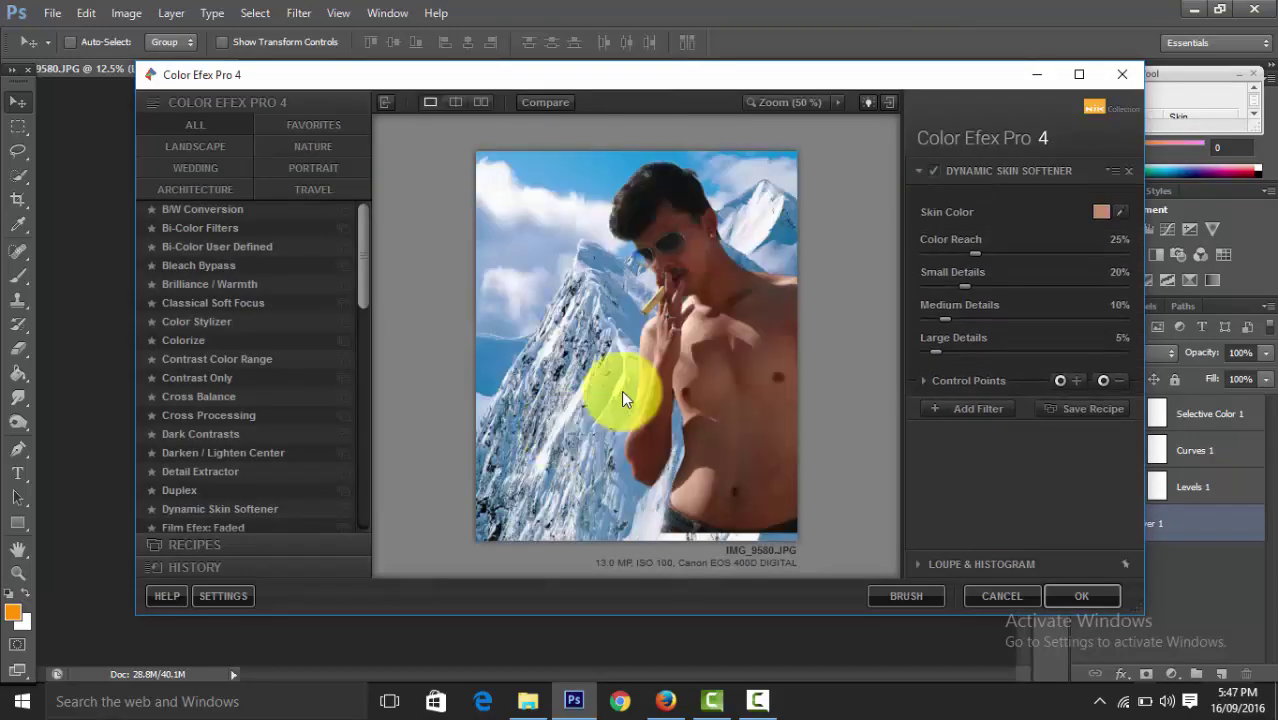
{"action": "left_click", "coordinate": [980, 408]}
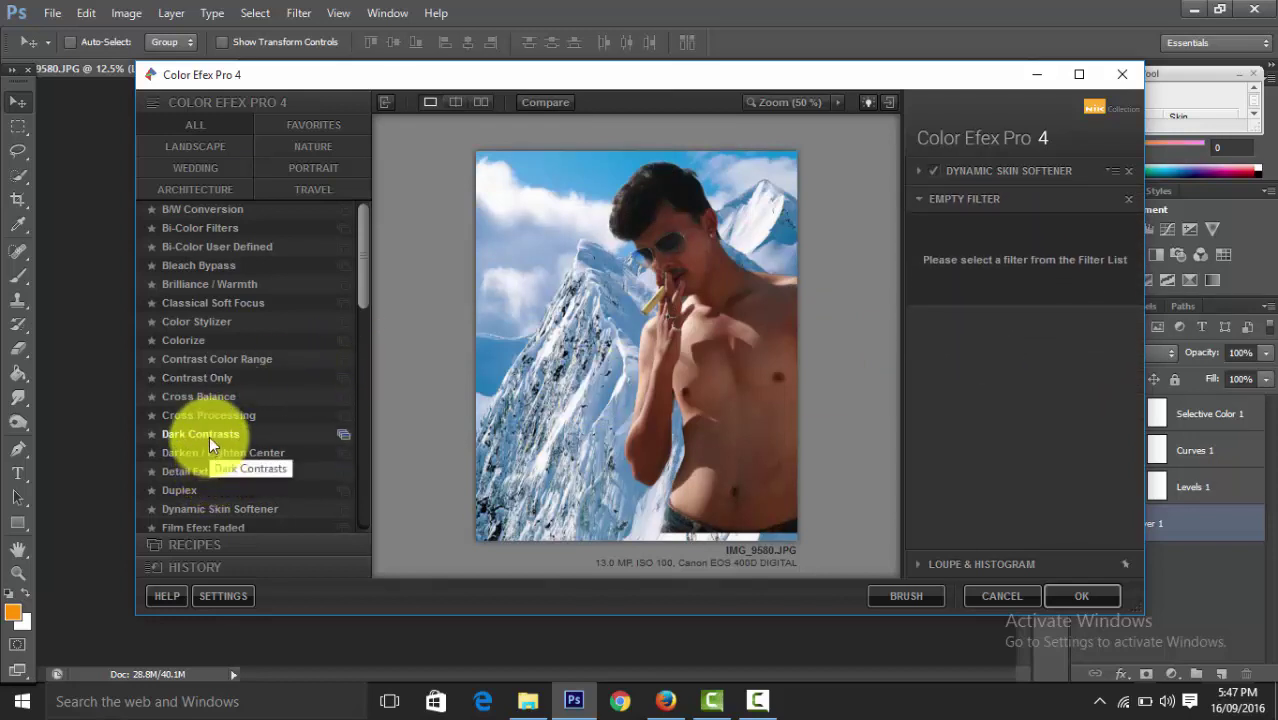
{"action": "left_click", "coordinate": [209, 514]}
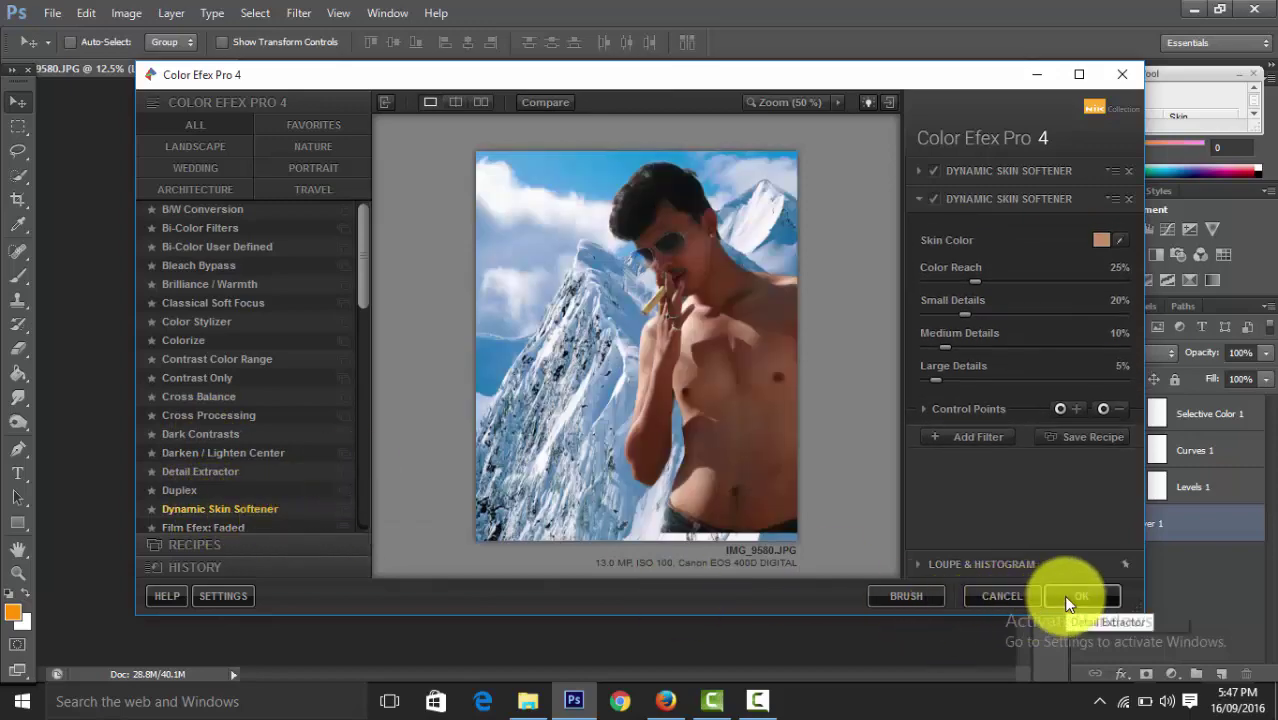
{"action": "left_click", "coordinate": [1063, 596]}
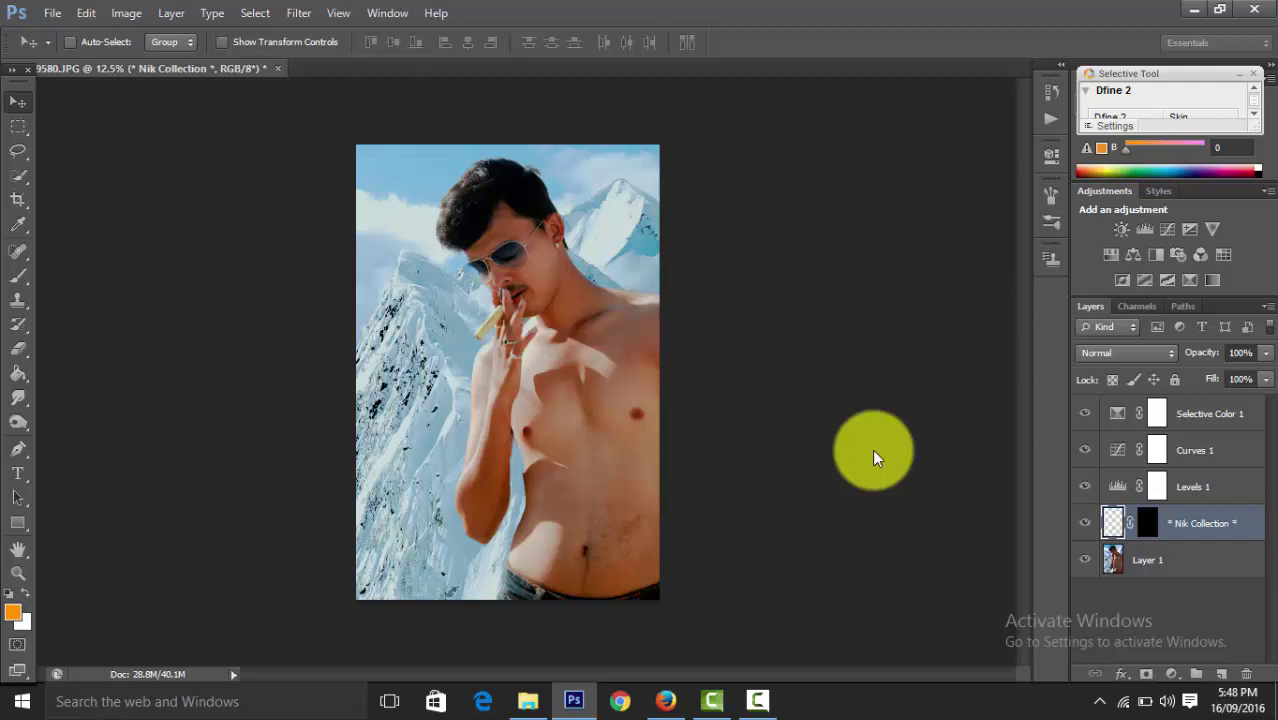
Heal the mark on the lower abdomen in Layer 1 with a 107 px Spot Healing Brush
{"action": "key", "text": "ctrl+plus"}
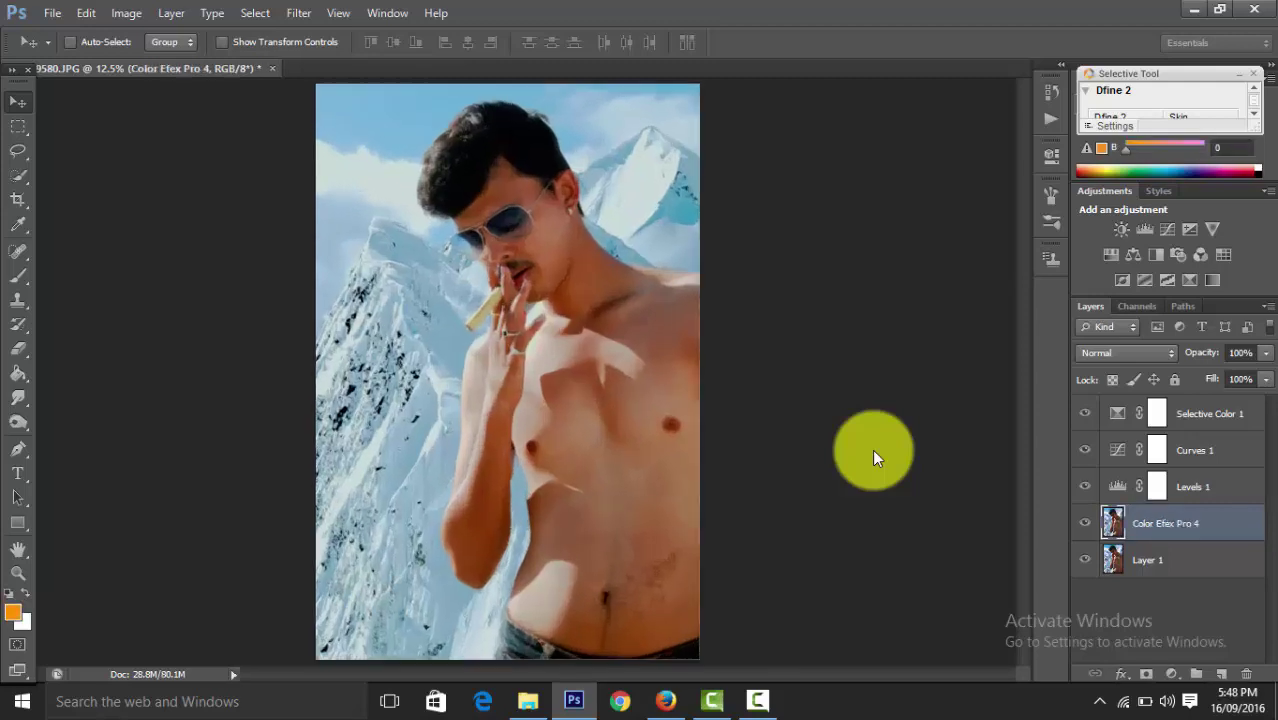
{"action": "scroll", "coordinate": [1020, 425], "scroll_direction": "down", "scroll_amount": 2}
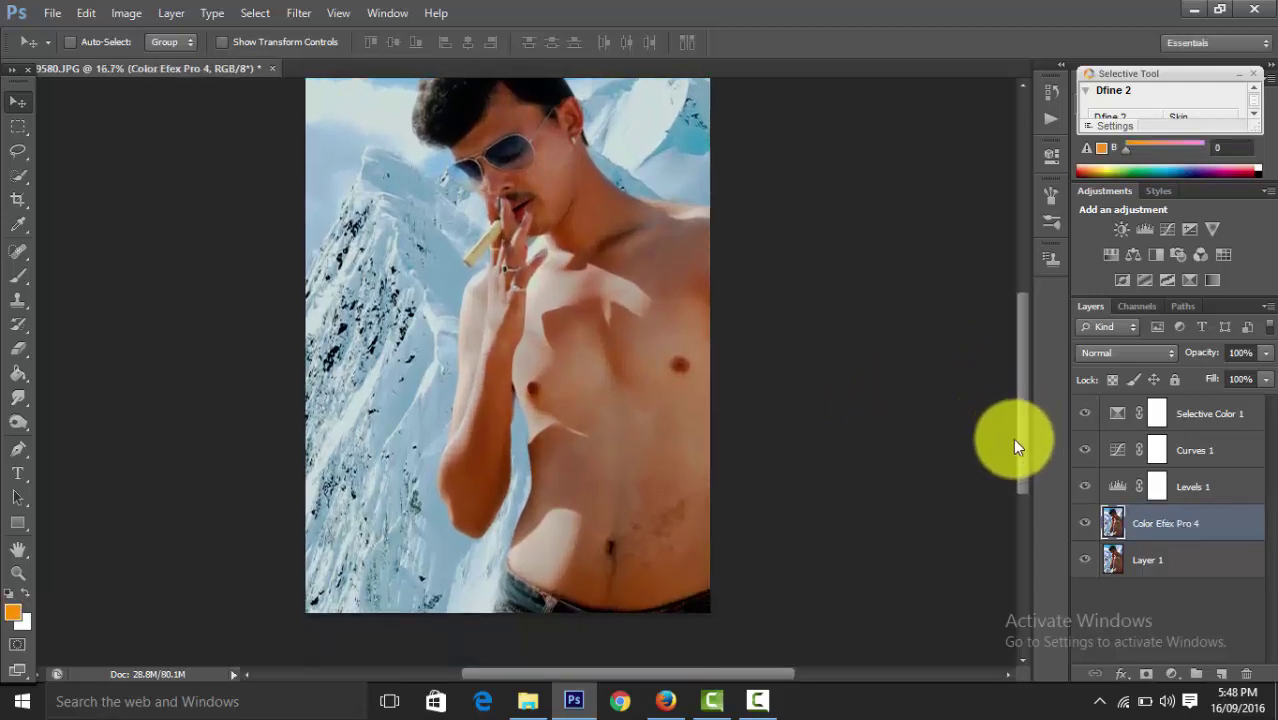
{"action": "left_click", "coordinate": [17, 253]}
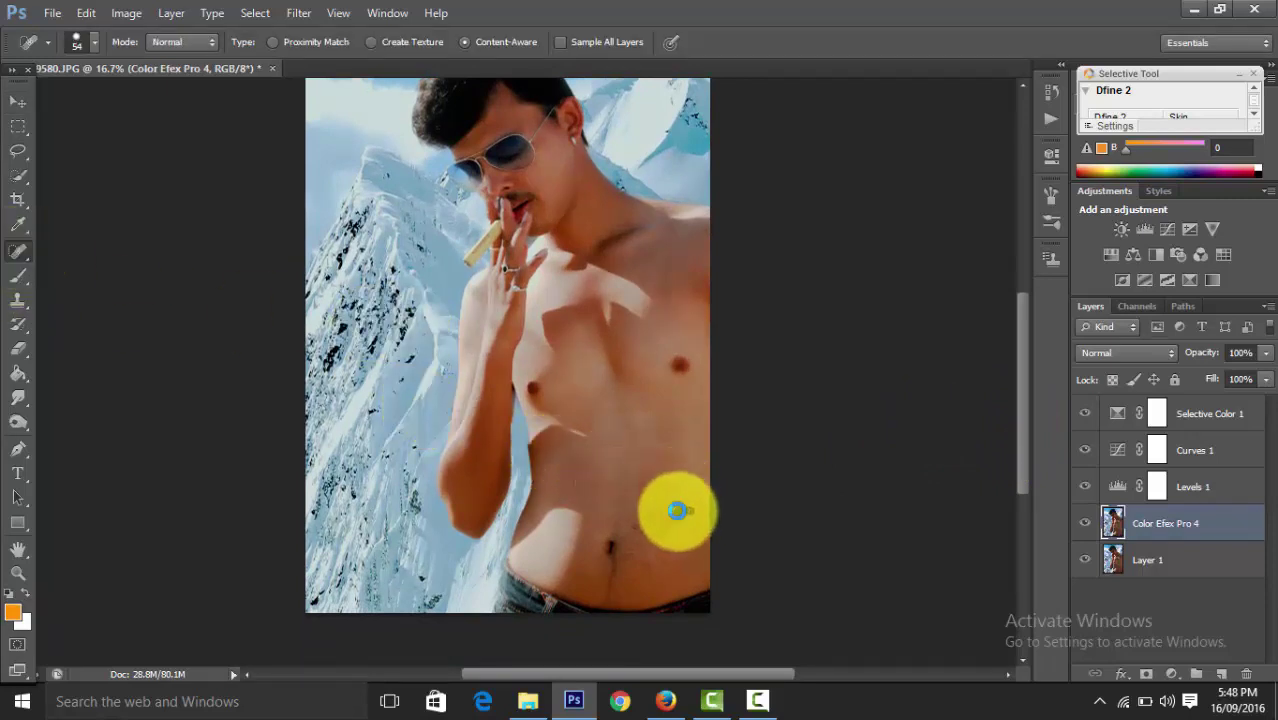
{"action": "left_click", "coordinate": [95, 42]}
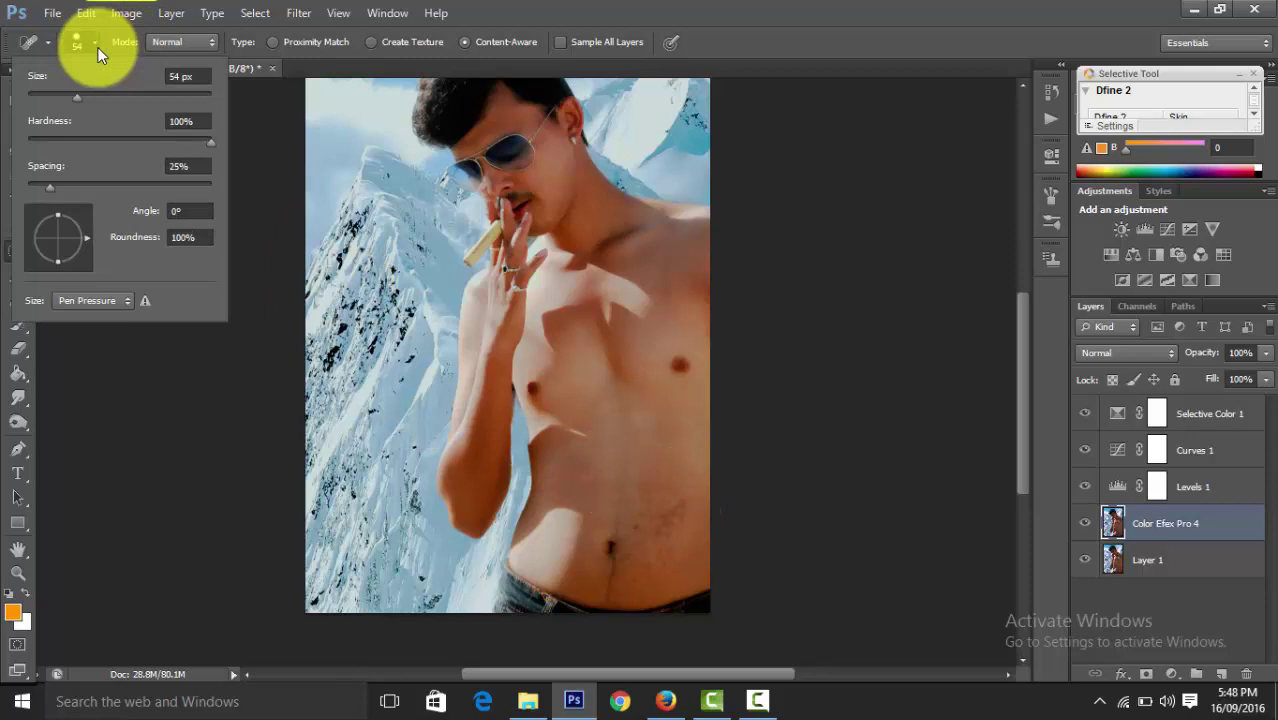
{"action": "left_click", "coordinate": [123, 101]}
{"action": "left_click", "coordinate": [1150, 570]}
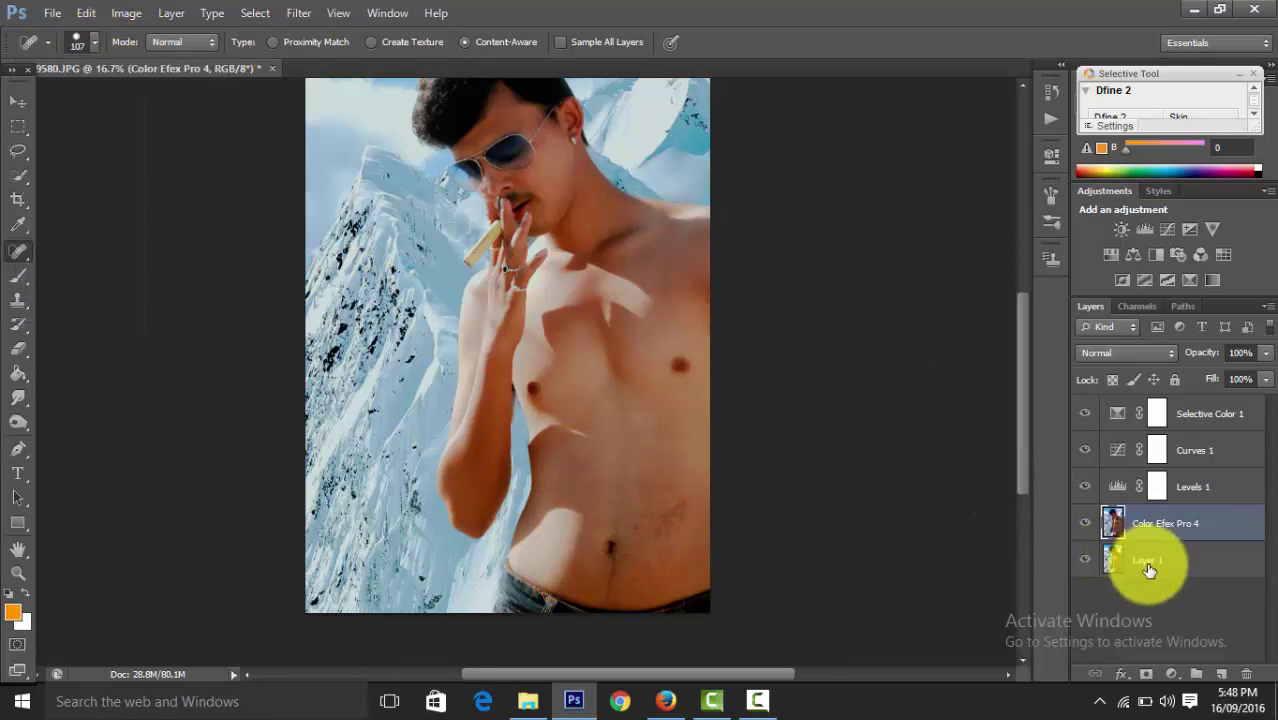
{"action": "left_click", "coordinate": [1150, 570]}
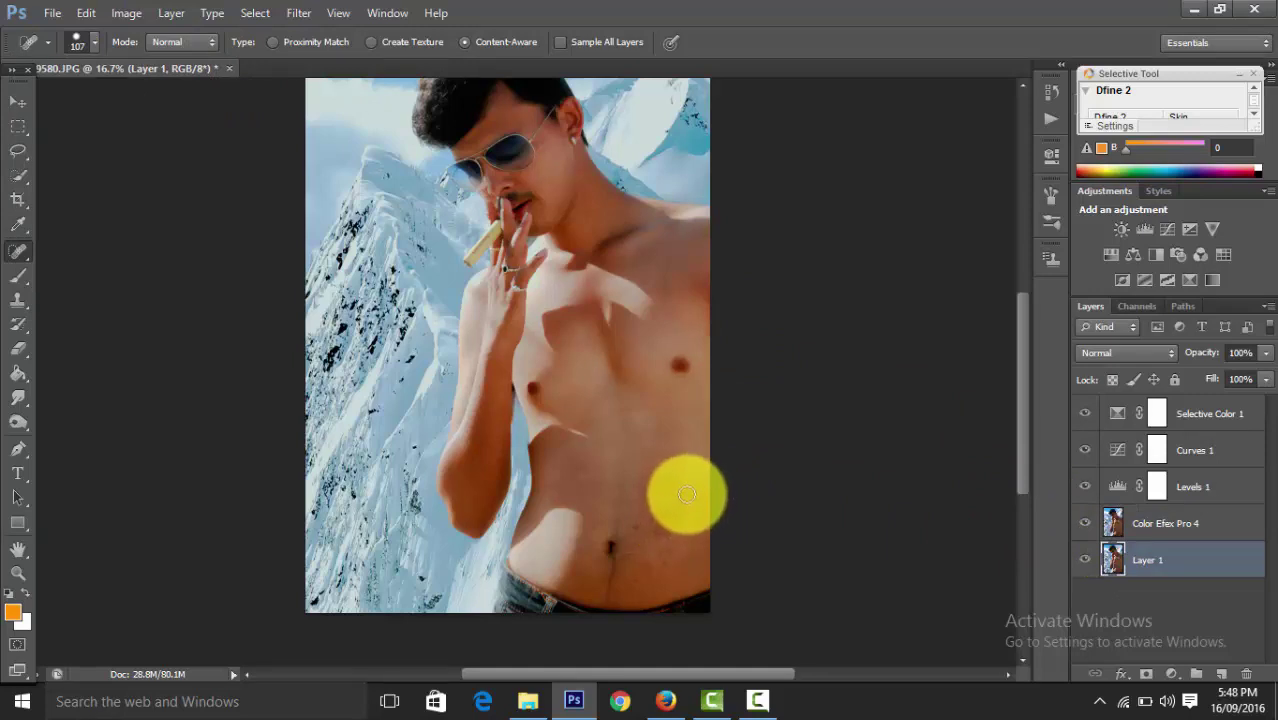
{"action": "mouse_move", "coordinate": [700, 497]}
{"action": "left_mouse_down"}
{"action": "mouse_move", "coordinate": [696, 475]}
{"action": "mouse_move", "coordinate": [672, 517]}
{"action": "left_mouse_up"}
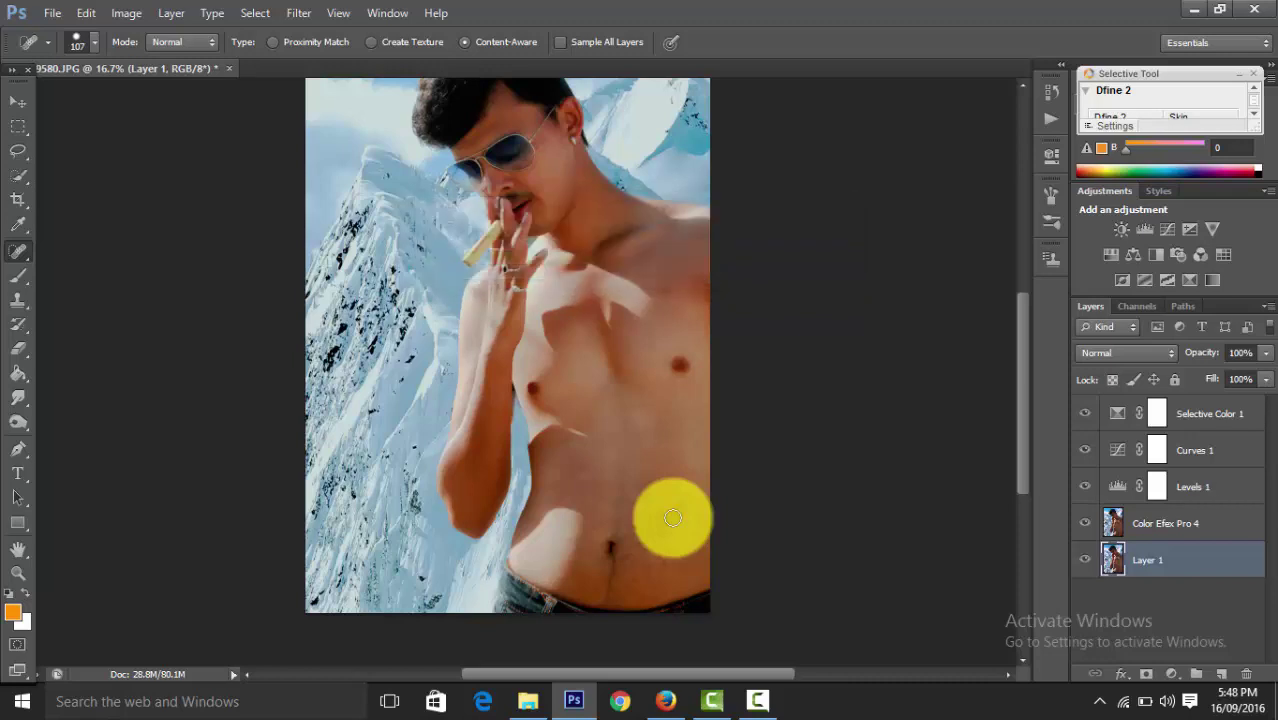
Add the adjustment layers to the layer selection
{"action": "key", "text": "ctrl+plus"}
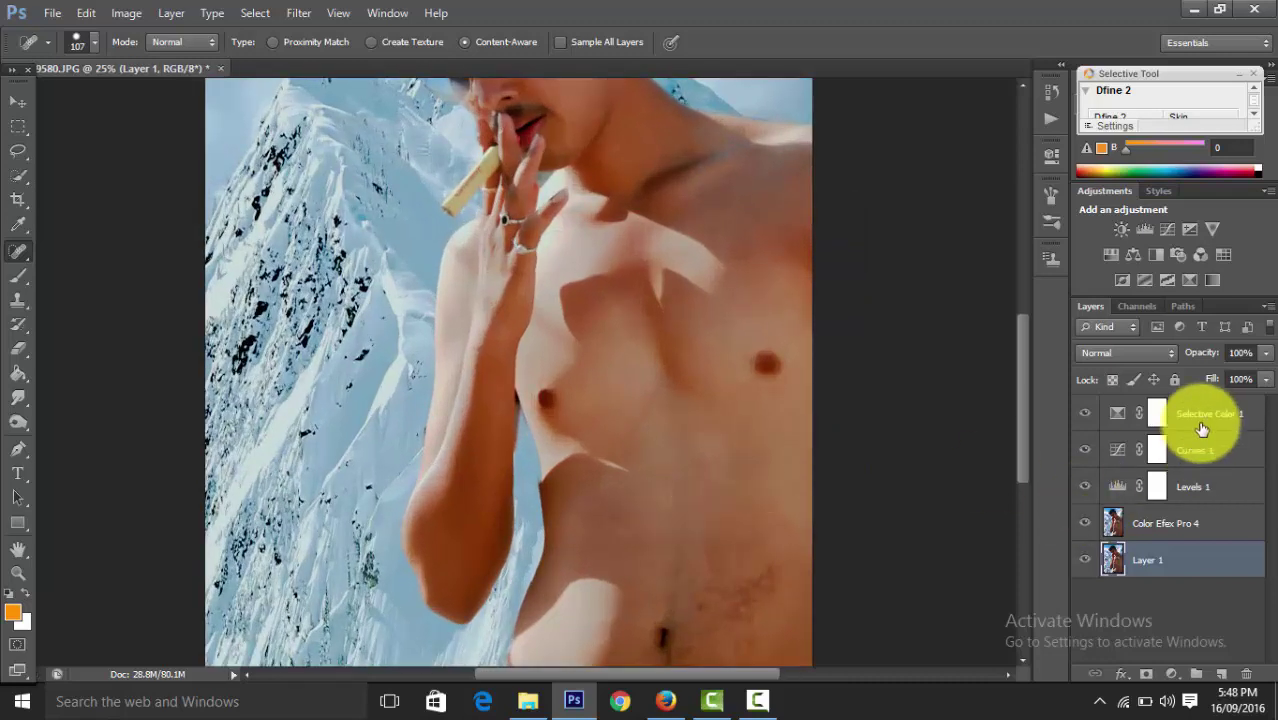
{"action": "left_click", "coordinate": [1203, 427], "text": "ctrl"}
{"action": "left_click", "coordinate": [1195, 487], "text": "shift"}
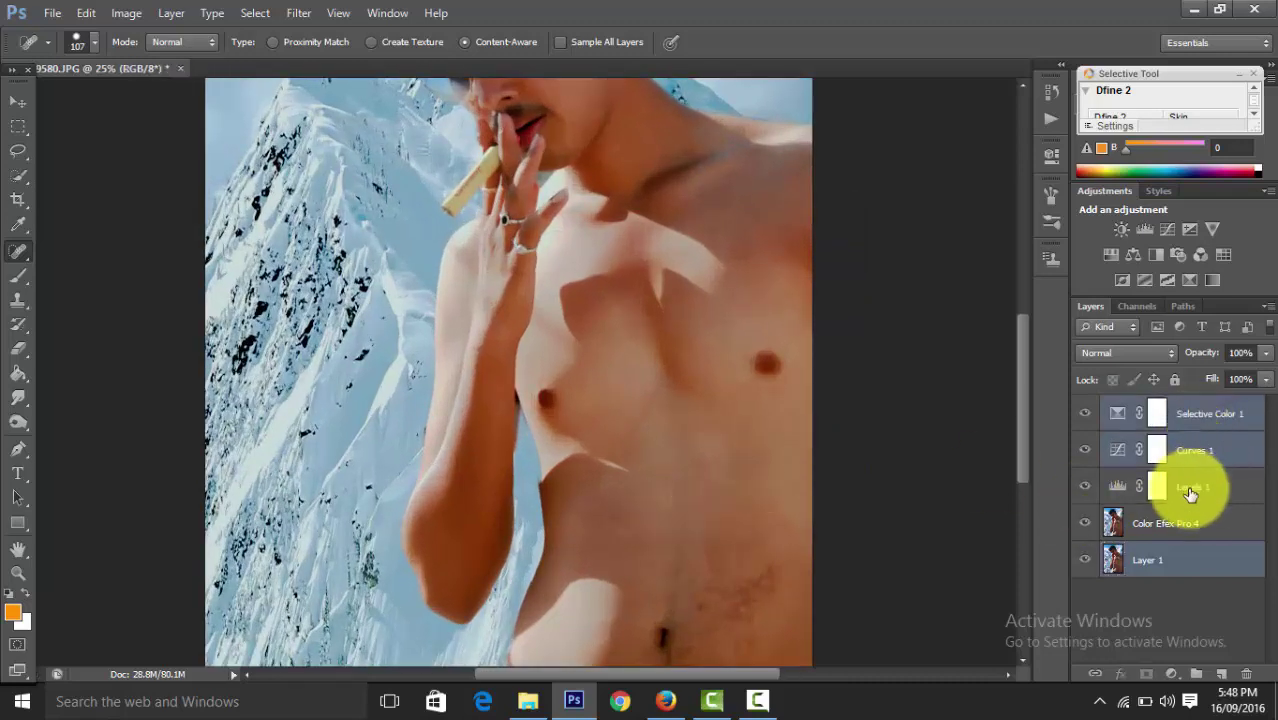
Merge the selected layers, including Color Efex Pro 4, then flatten the image to one Background
{"action": "left_click", "coordinate": [1178, 528], "text": "ctrl"}
{"action": "right_click", "coordinate": [1168, 524]}
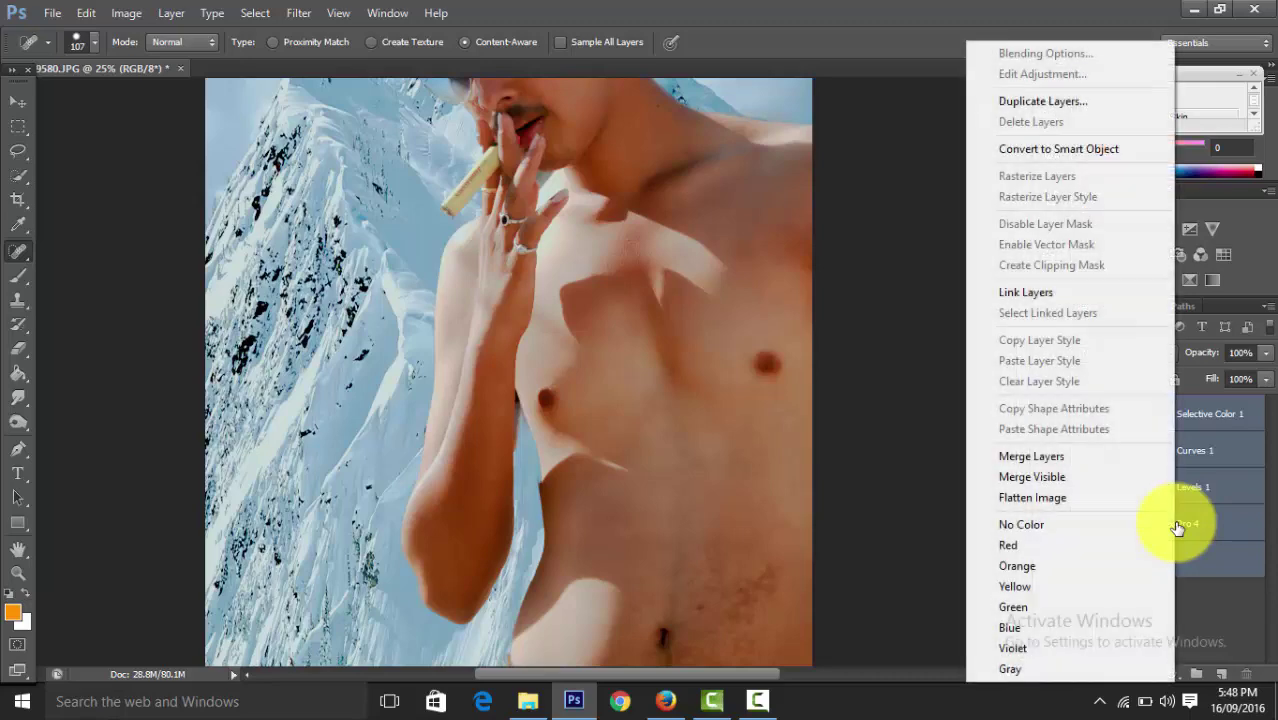
{"action": "left_click", "coordinate": [1078, 466]}
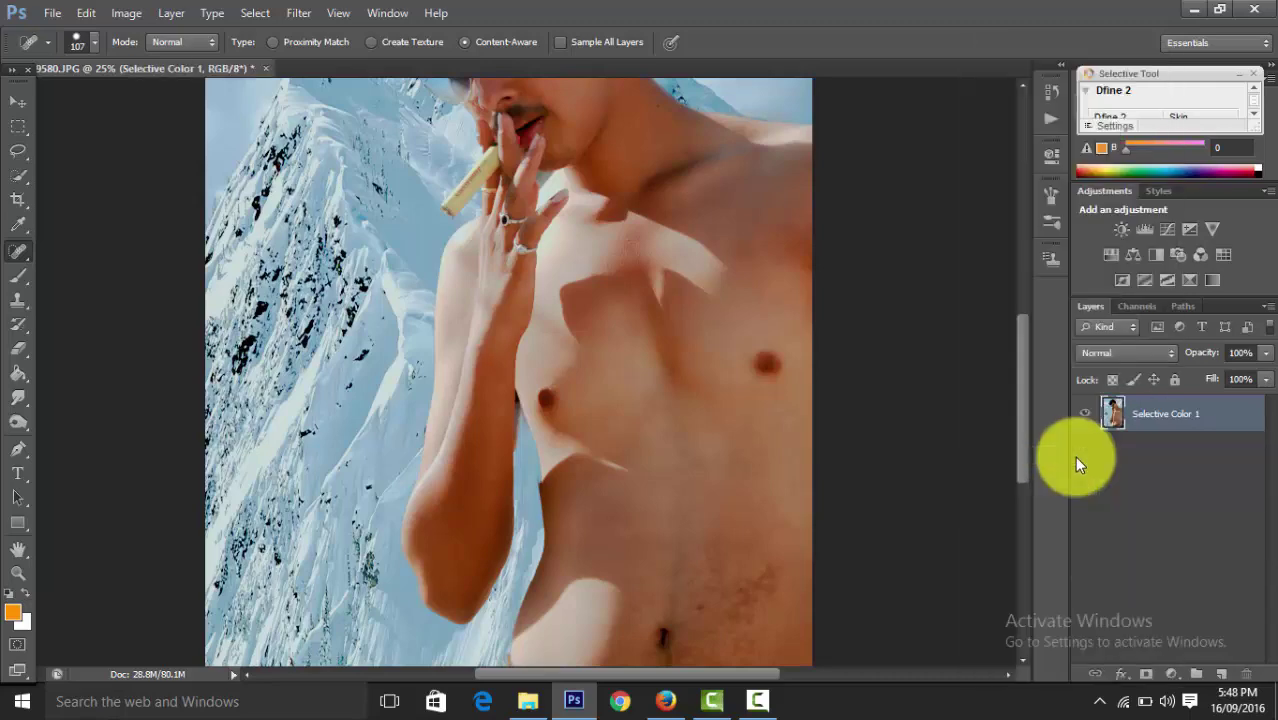
{"action": "right_click", "coordinate": [1180, 427]}
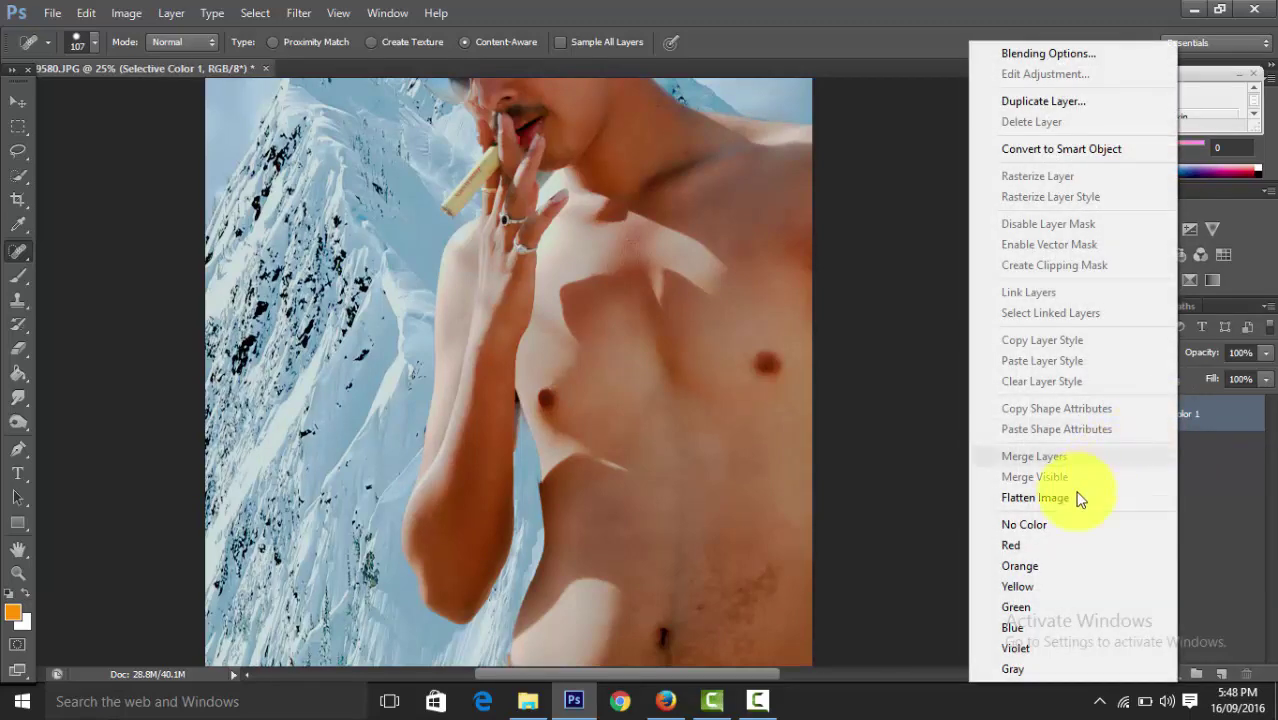
{"action": "left_click", "coordinate": [1075, 498]}
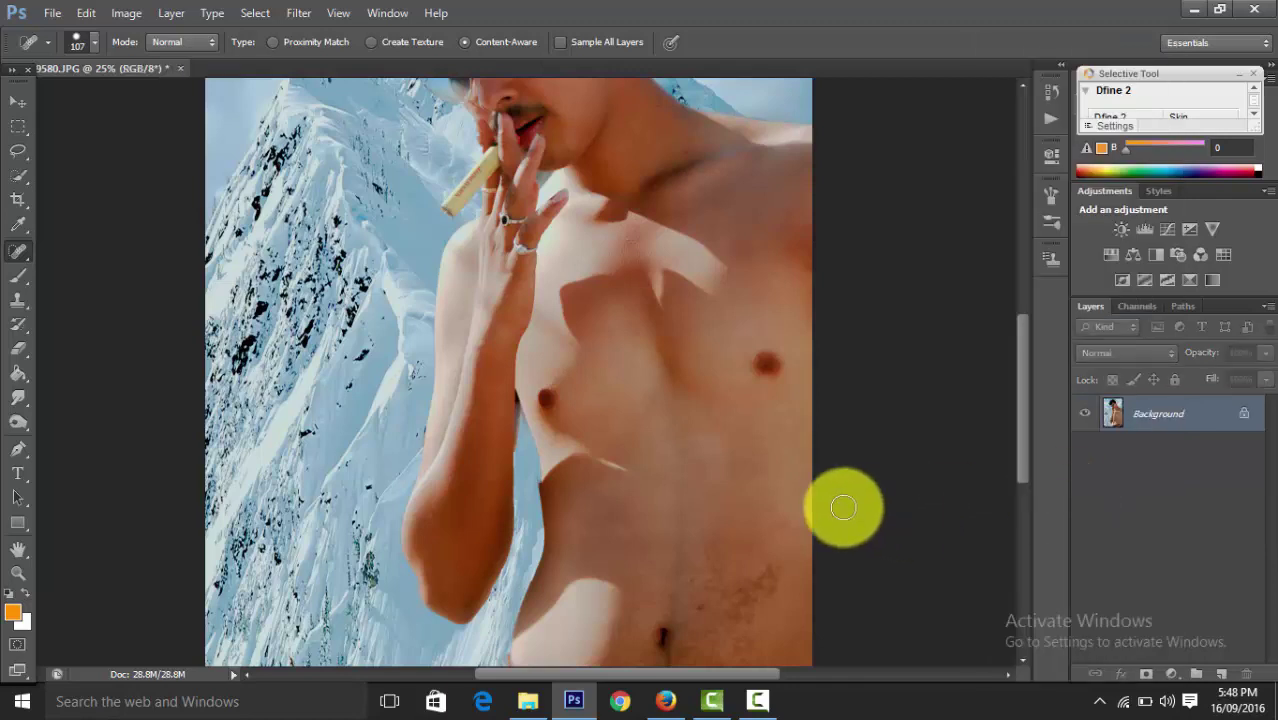
Heal two more marks on the man's abdomen with the Spot Healing Brush
{"action": "mouse_move", "coordinate": [784, 542]}
{"action": "left_mouse_down"}
{"action": "mouse_move", "coordinate": [779, 516]}
{"action": "mouse_move", "coordinate": [748, 590]}
{"action": "mouse_move", "coordinate": [713, 550]}
{"action": "mouse_move", "coordinate": [739, 610]}
{"action": "mouse_move", "coordinate": [795, 543]}
{"action": "left_mouse_up"}
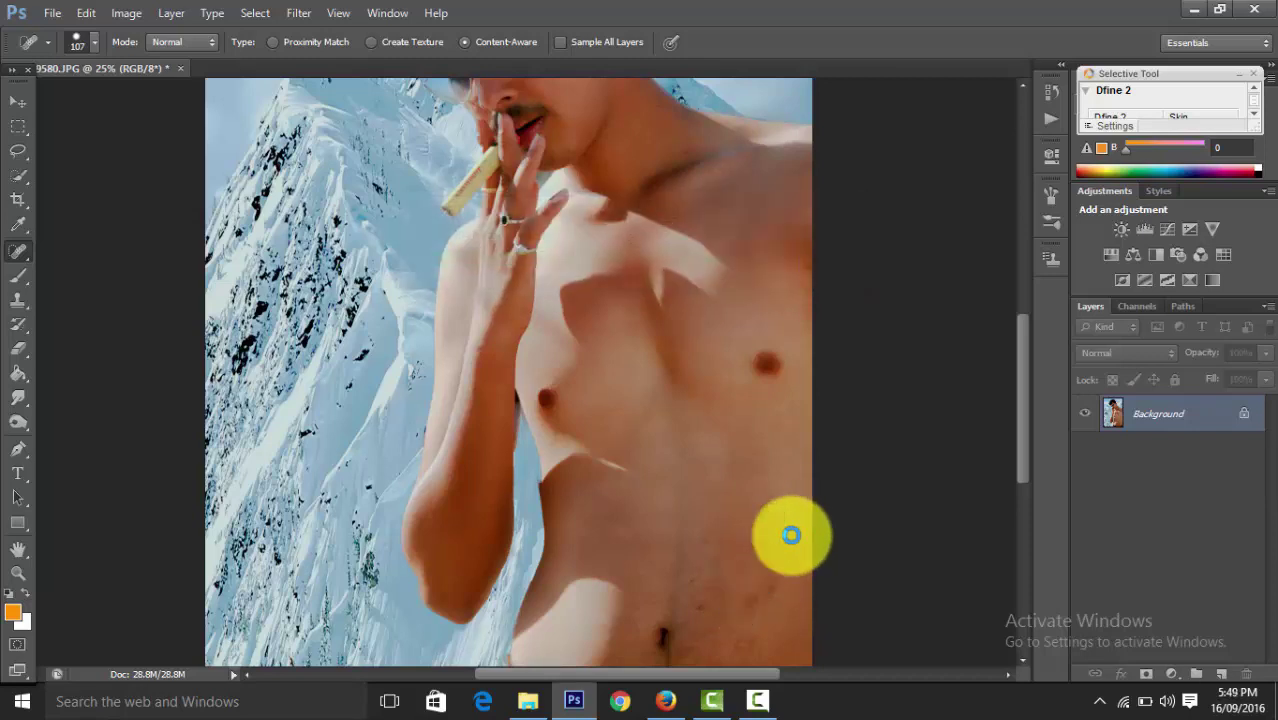
{"action": "left_click_drag", "start_coordinate": [790, 527], "coordinate": [758, 597]}
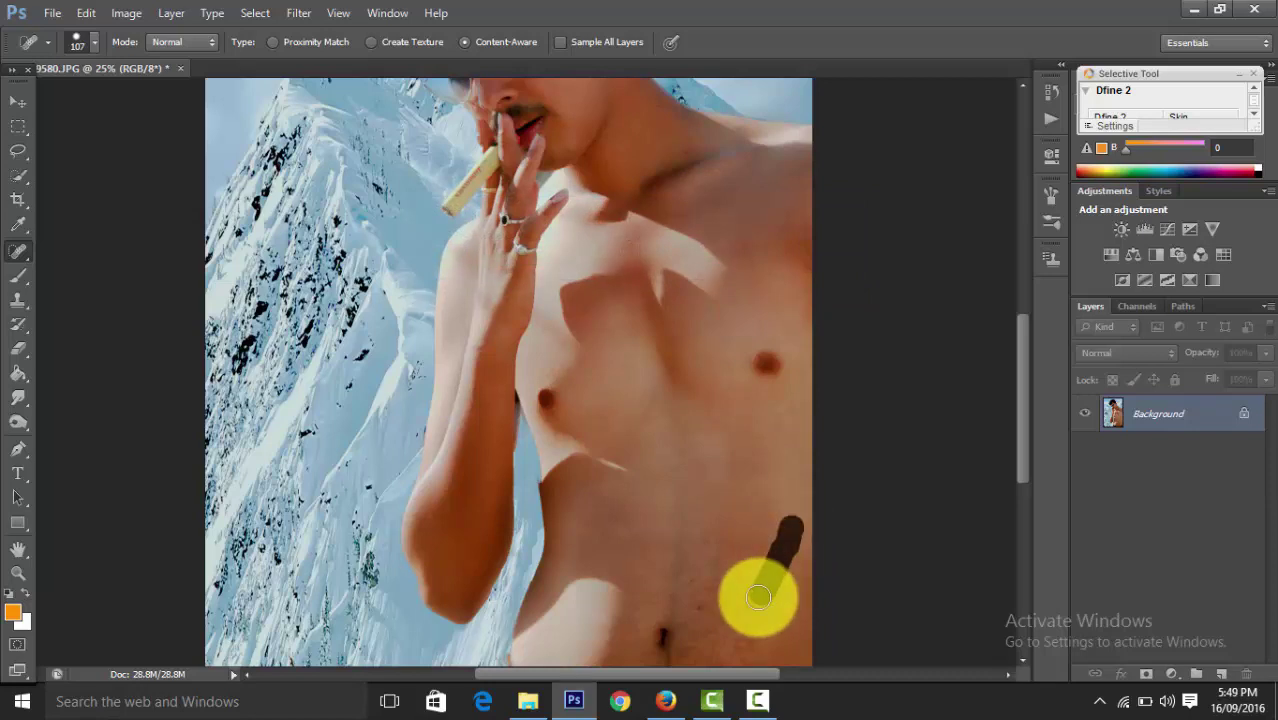
{"action": "key", "text": "ctrl+minus"}
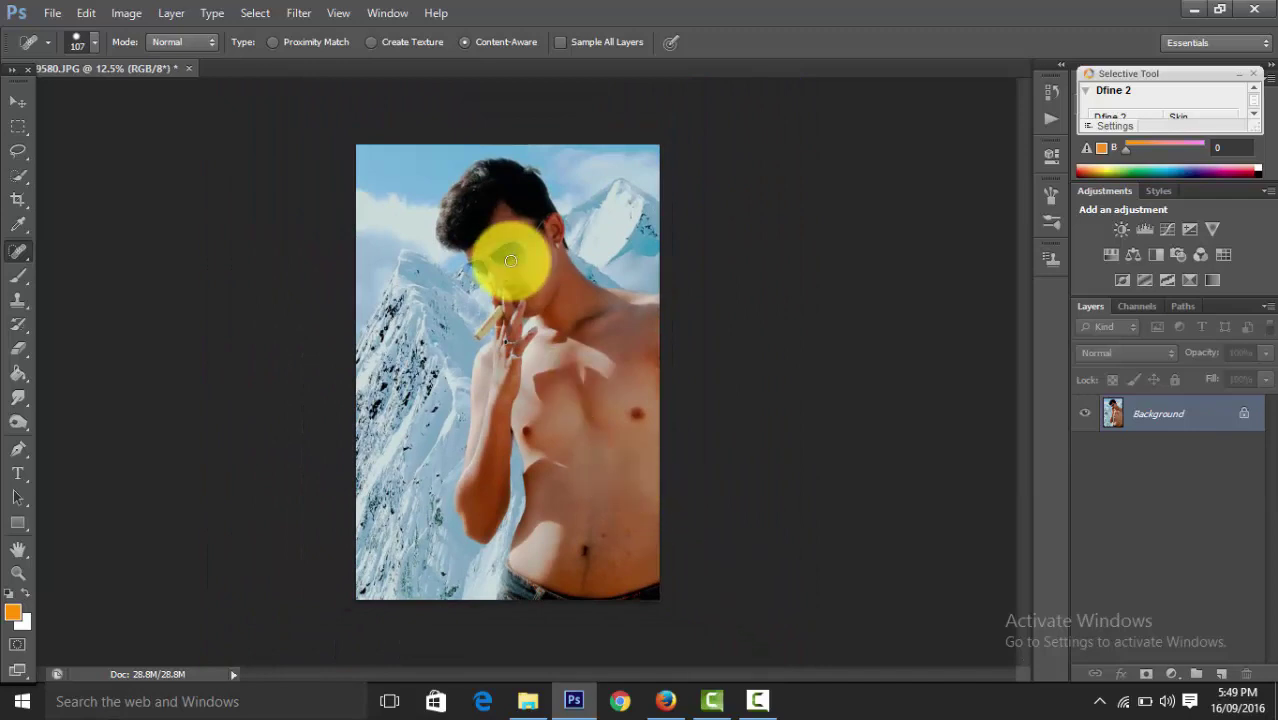
{"action": "left_click", "coordinate": [1172, 674]}
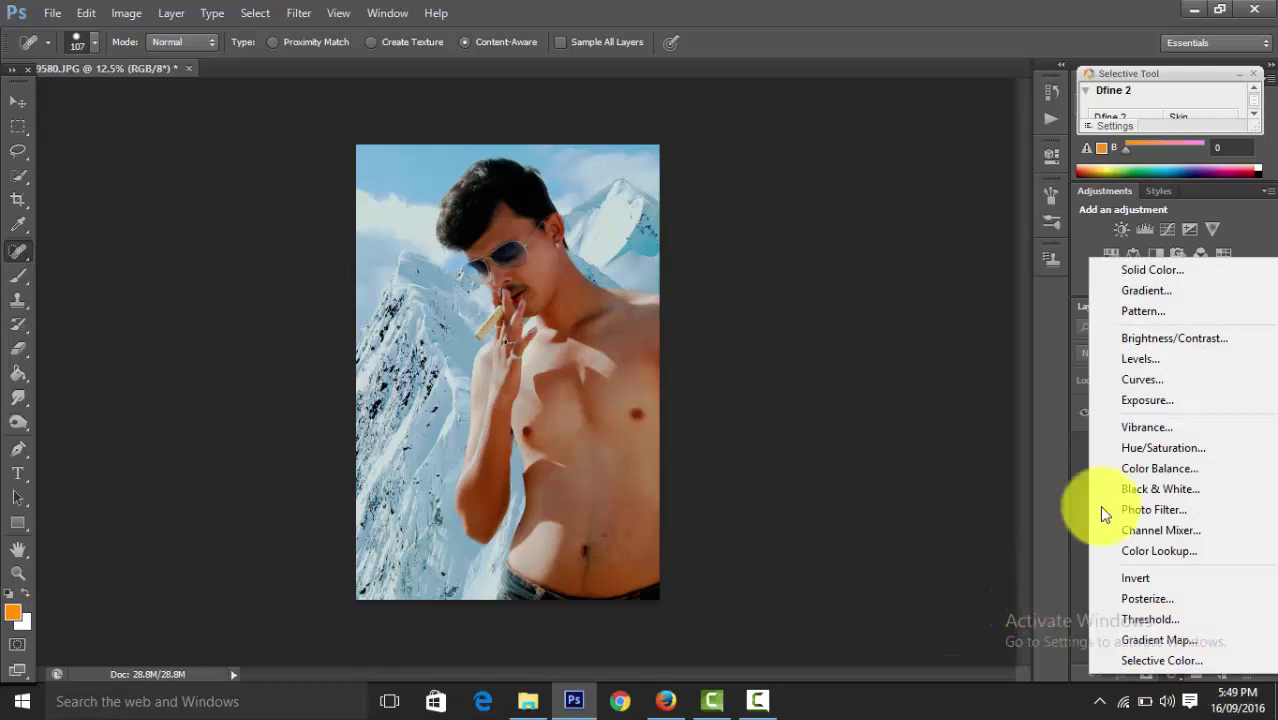
Add a cyan Solid Color fill layer blended in Soft Light mode
{"action": "left_click", "coordinate": [1152, 270]}
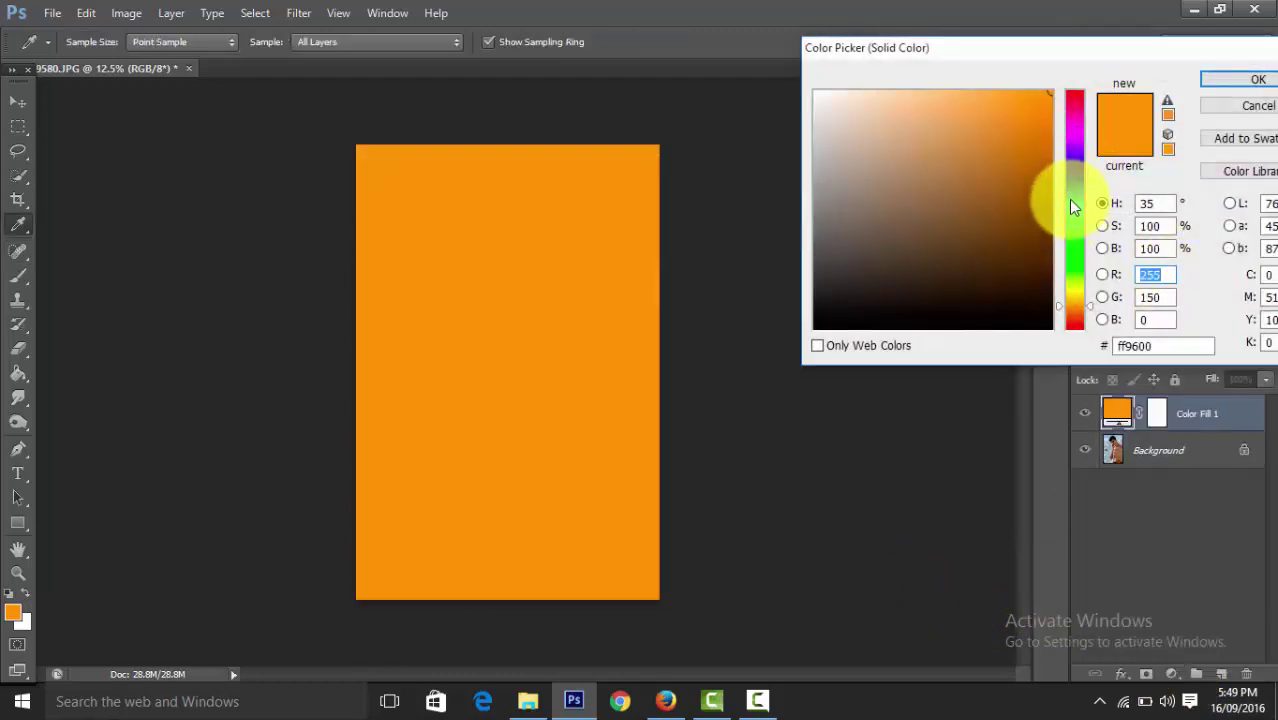
{"action": "left_click", "coordinate": [1070, 204]}
{"action": "left_click_drag", "start_coordinate": [1078, 205], "coordinate": [1078, 204]}
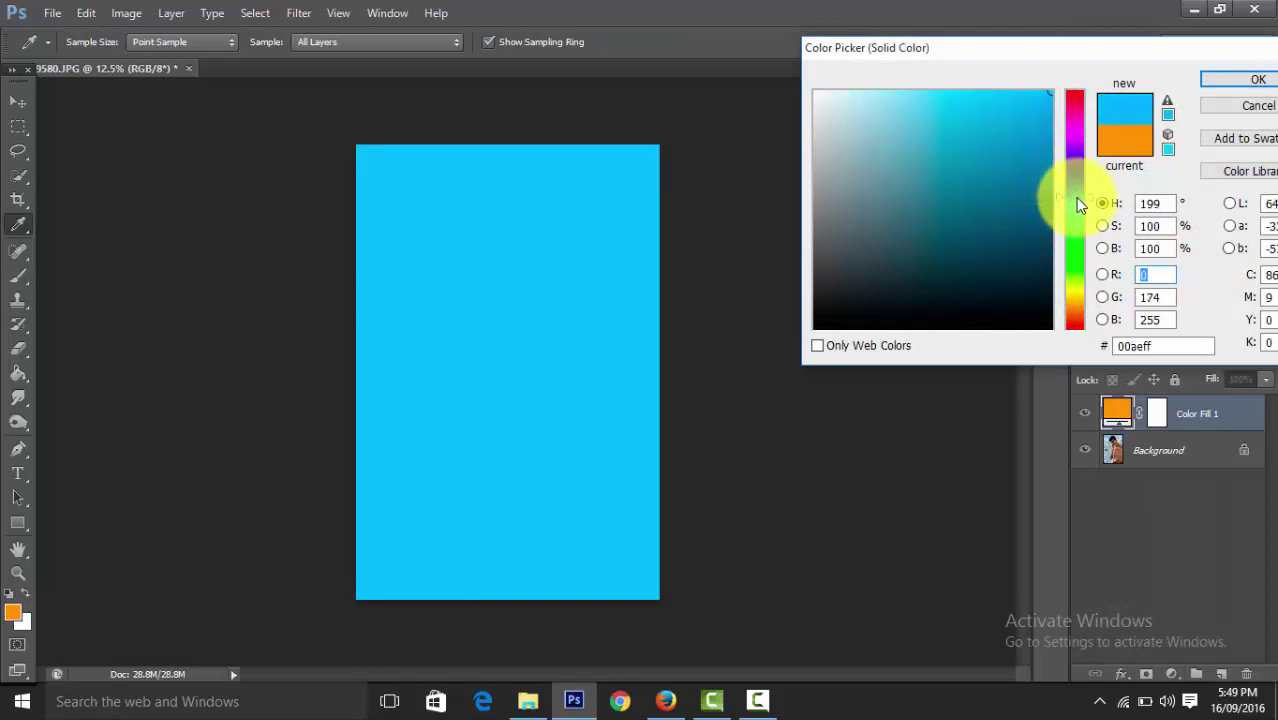
{"action": "left_click", "coordinate": [1238, 84]}
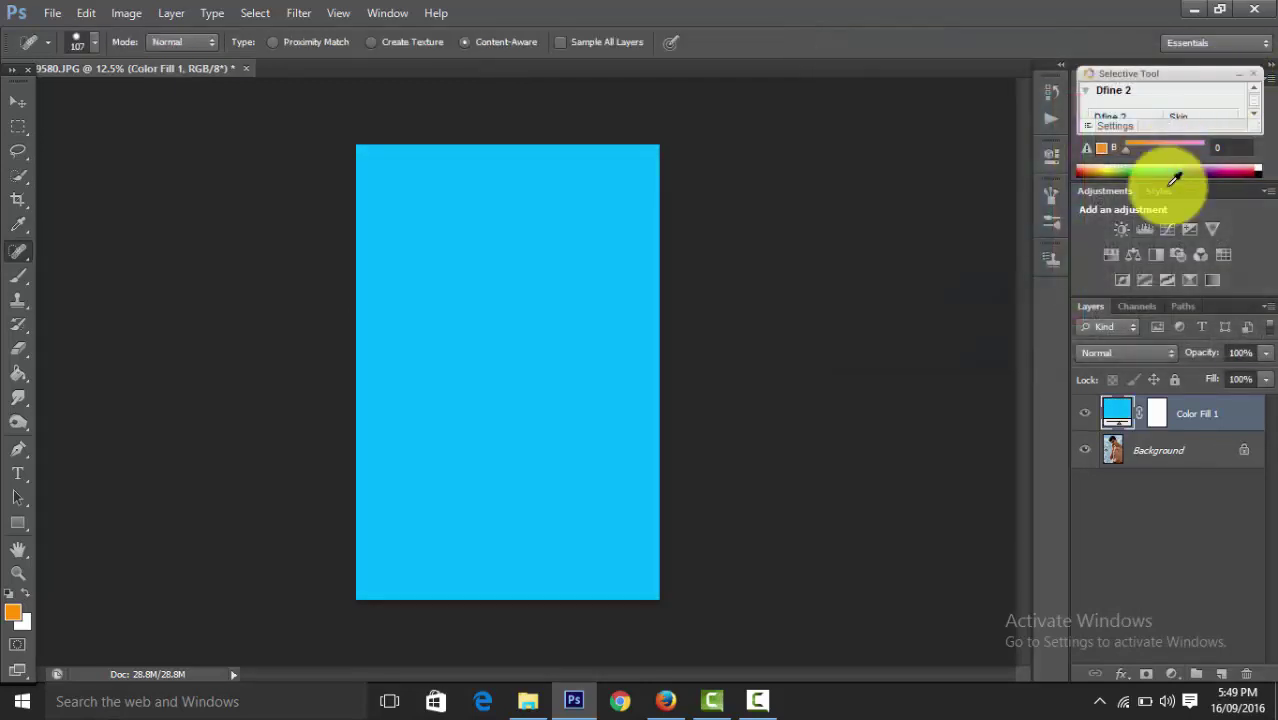
{"action": "left_click", "coordinate": [1113, 361]}
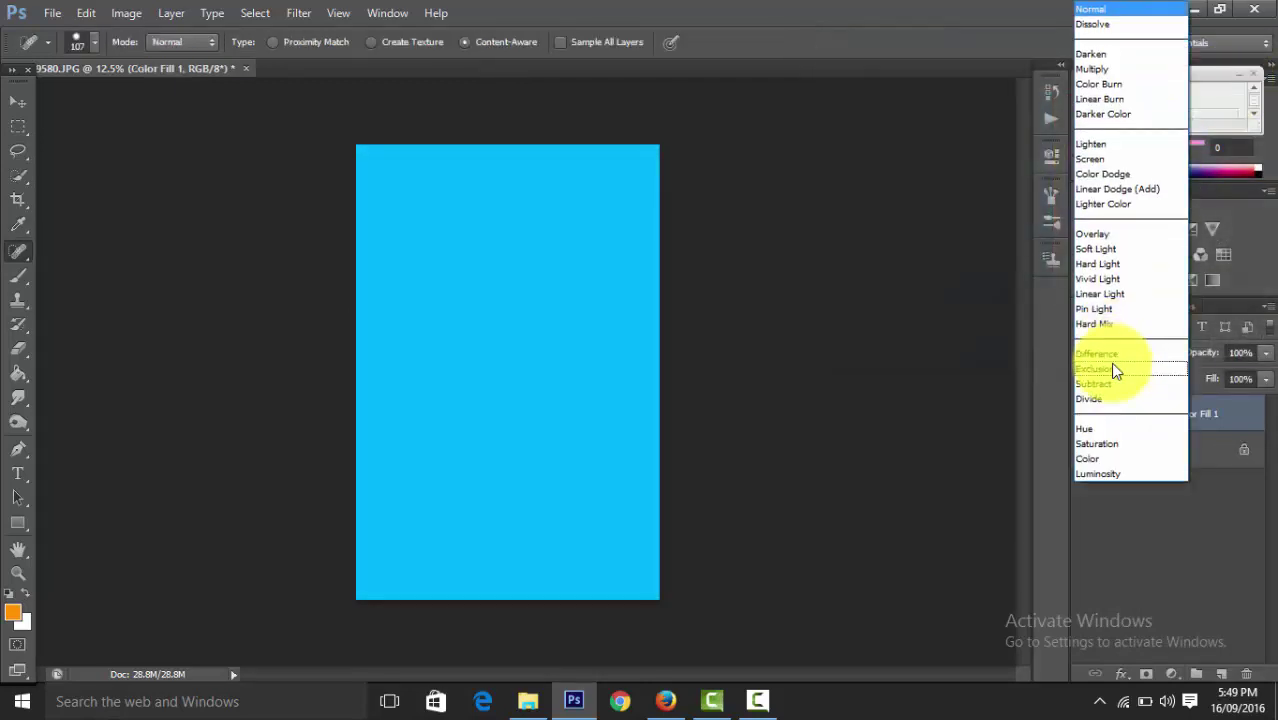
{"action": "left_click", "coordinate": [1106, 249]}
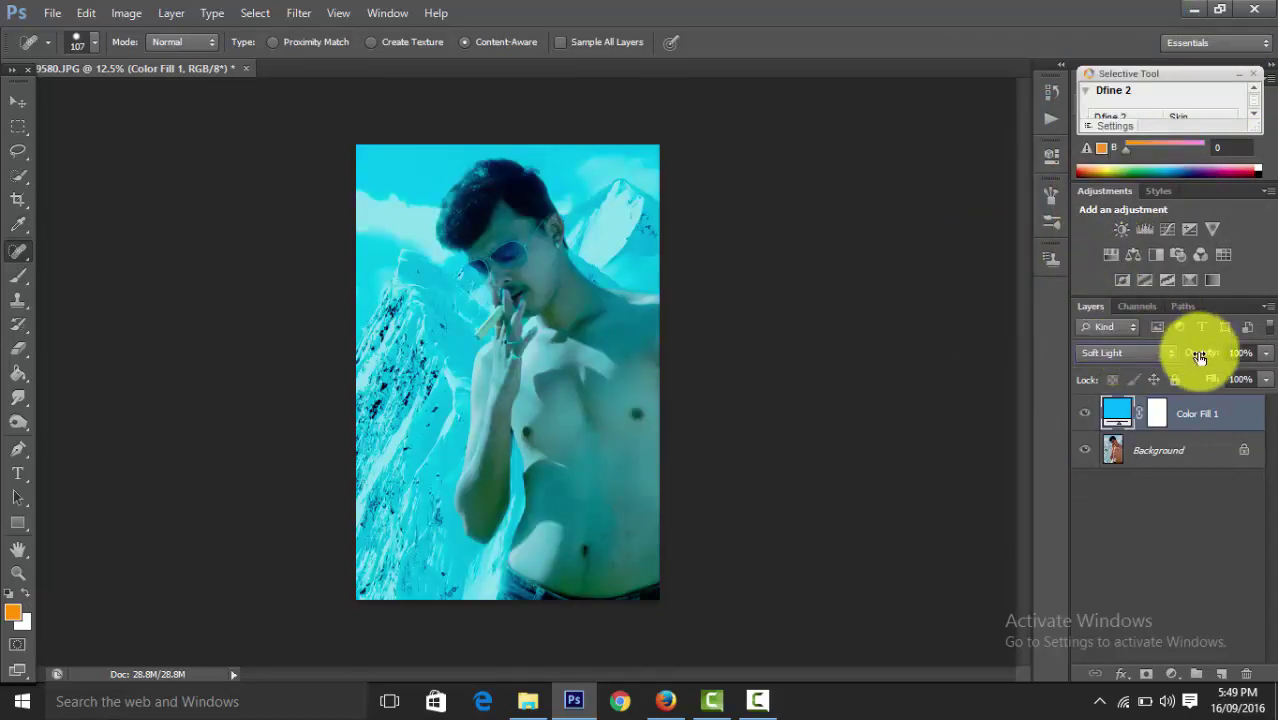
Set the cyan fill to 50% opacity and 78% fill, then drop in the RollFogFume02 fog image
{"action": "left_click_drag", "start_coordinate": [1199, 358], "coordinate": [1153, 379]}
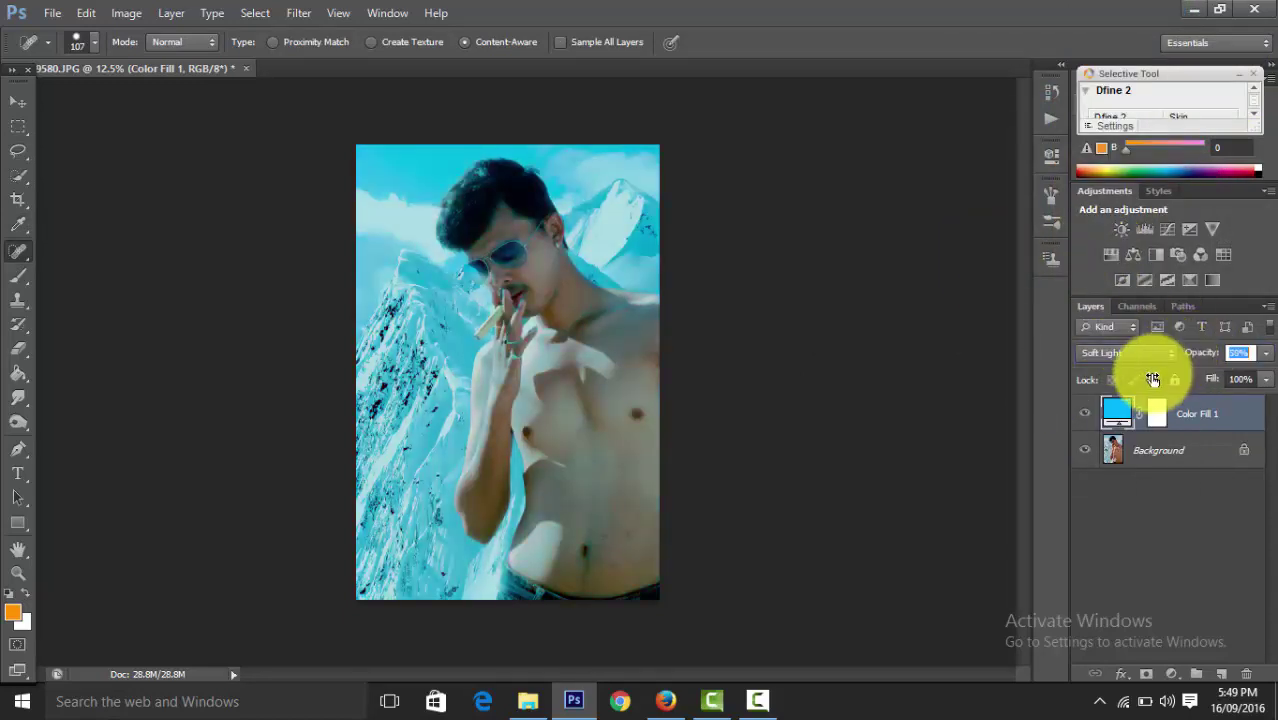
{"action": "left_click_drag", "start_coordinate": [1210, 384], "coordinate": [1200, 384]}
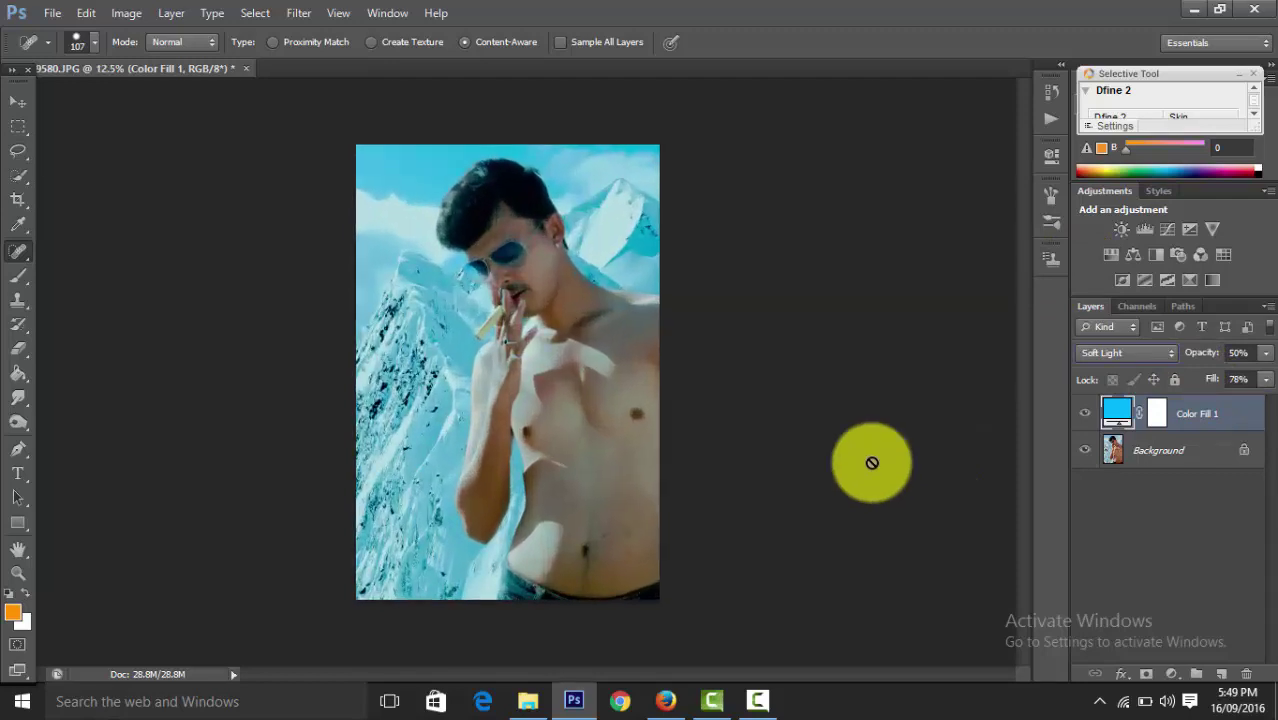
{"action": "left_click_drag", "start_coordinate": [872, 462], "coordinate": [570, 408]}
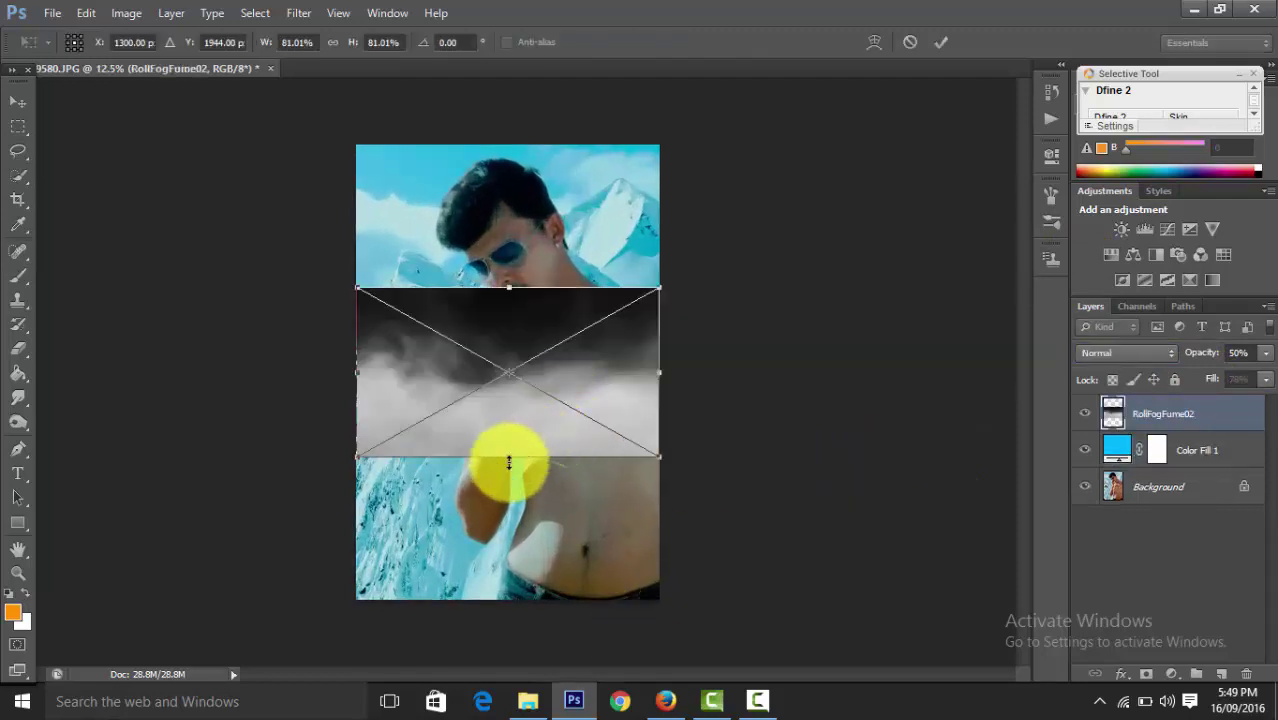
Stretch the RollFogFume02 fog to cover the poster from top to bottom and edge to edge
{"action": "left_click_drag", "start_coordinate": [509, 459], "coordinate": [509, 600]}
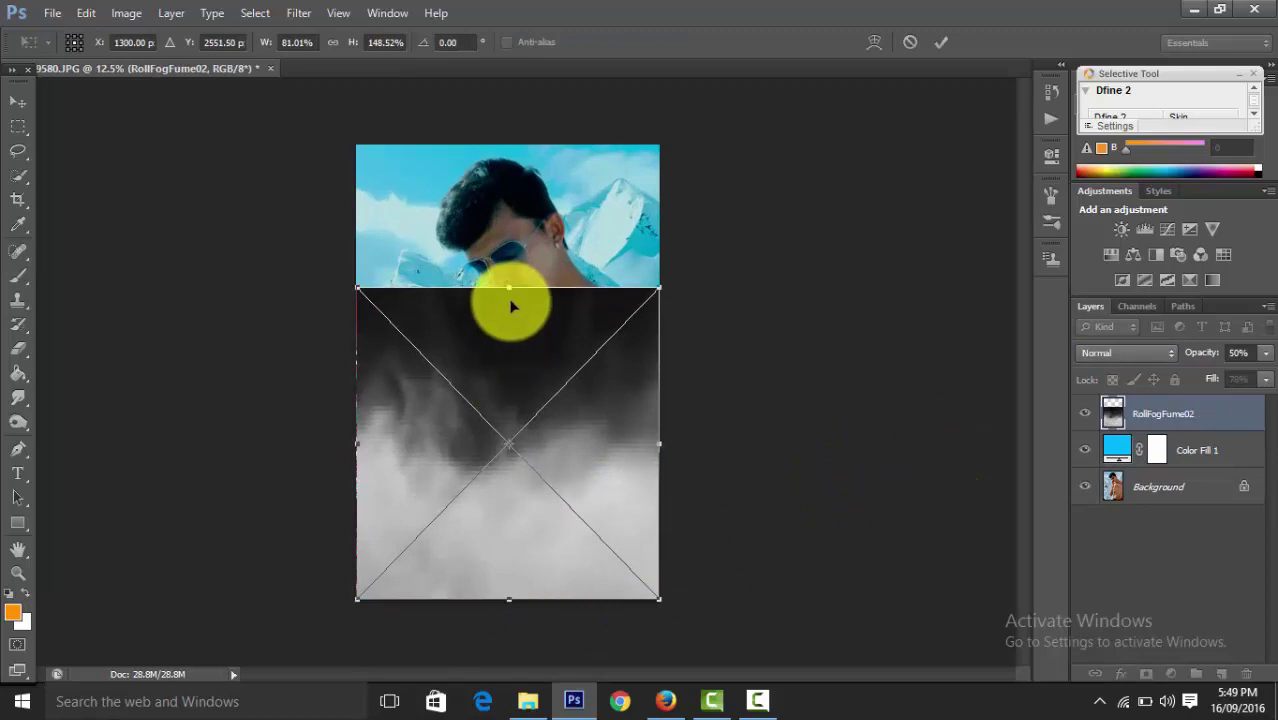
{"action": "left_click_drag", "start_coordinate": [509, 288], "coordinate": [510, 146]}
{"action": "left_click_drag", "start_coordinate": [358, 371], "coordinate": [354, 371]}
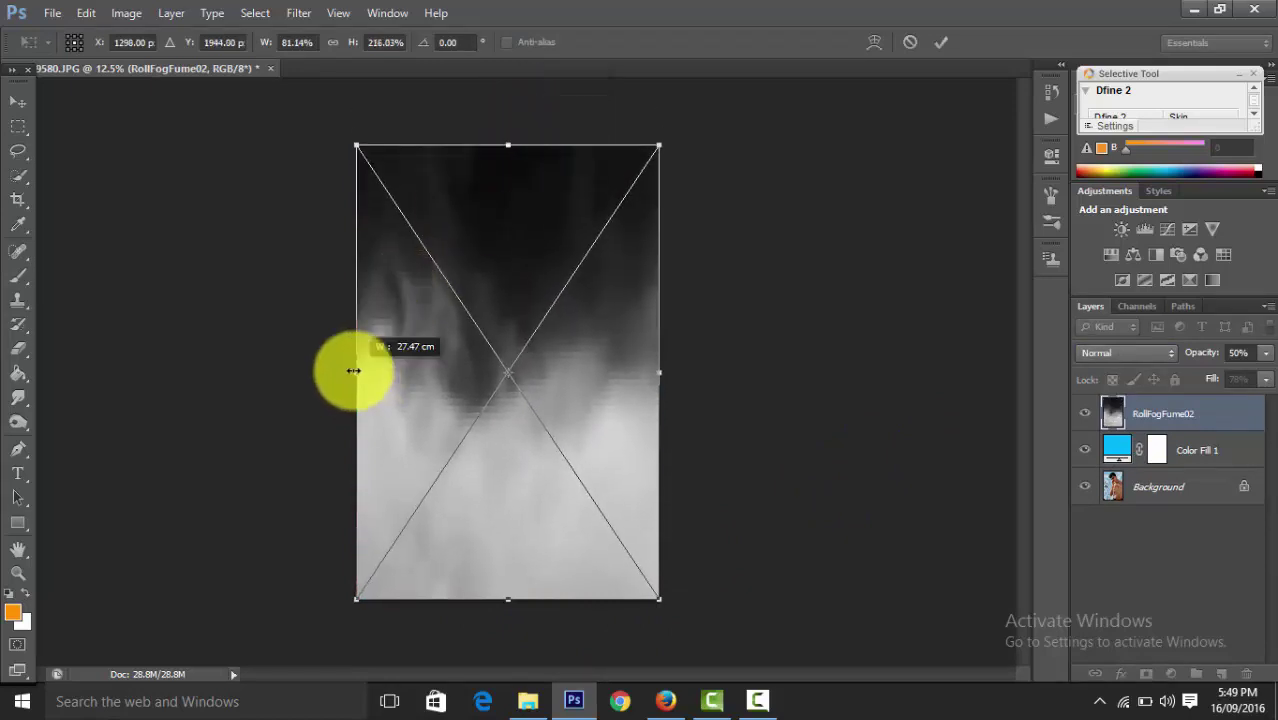
{"action": "left_click", "coordinate": [939, 42]}
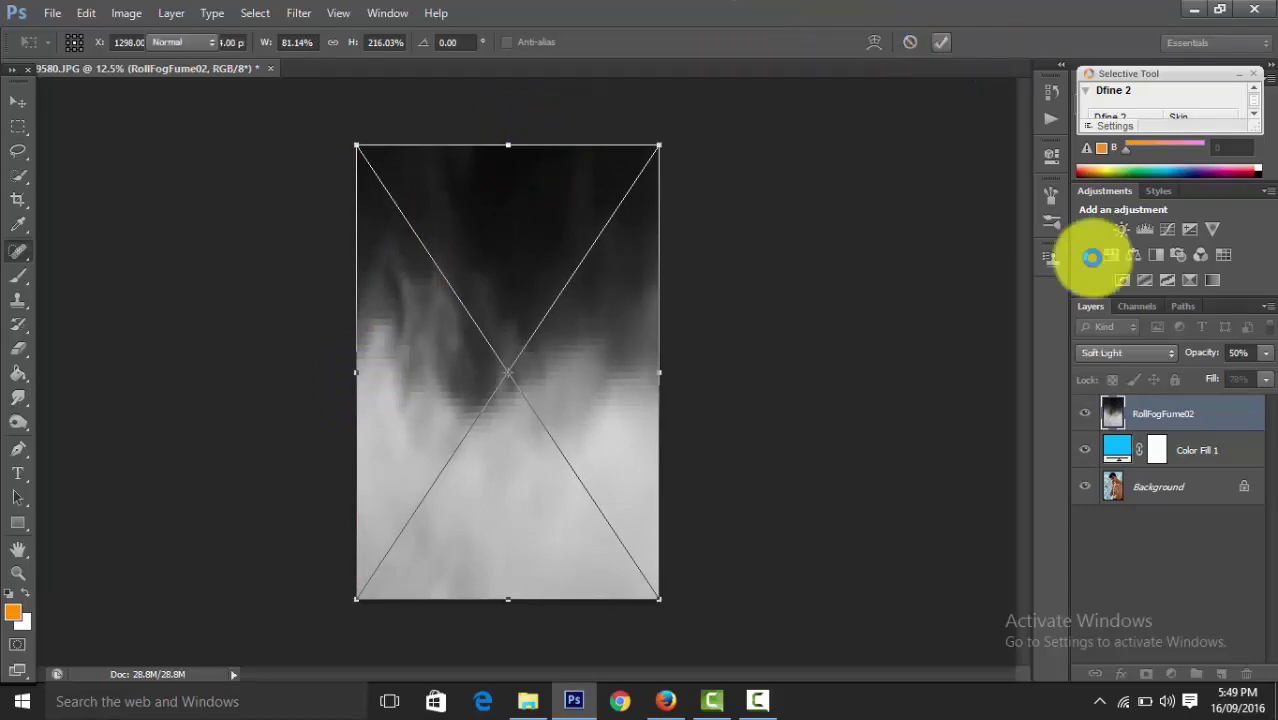
Blend the fog layer in Screen mode at 46% opacity and 94% fill
{"action": "left_click", "coordinate": [1088, 354]}
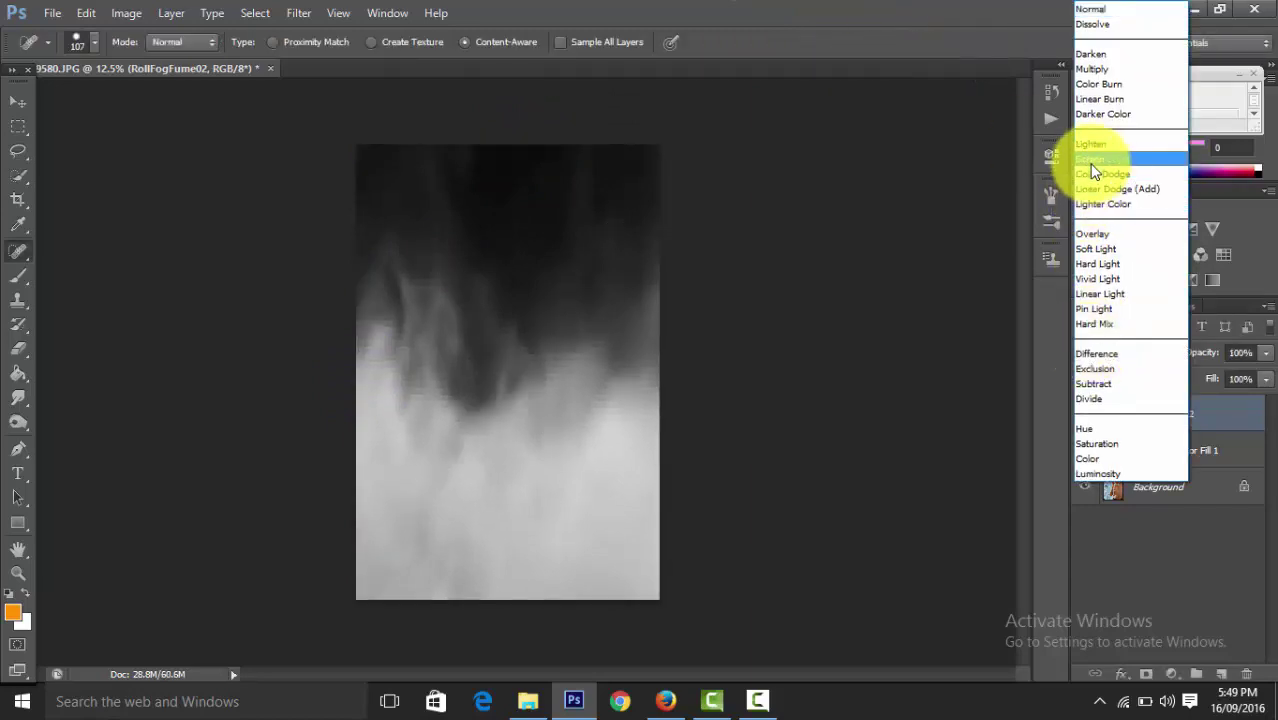
{"action": "left_click", "coordinate": [1091, 166]}
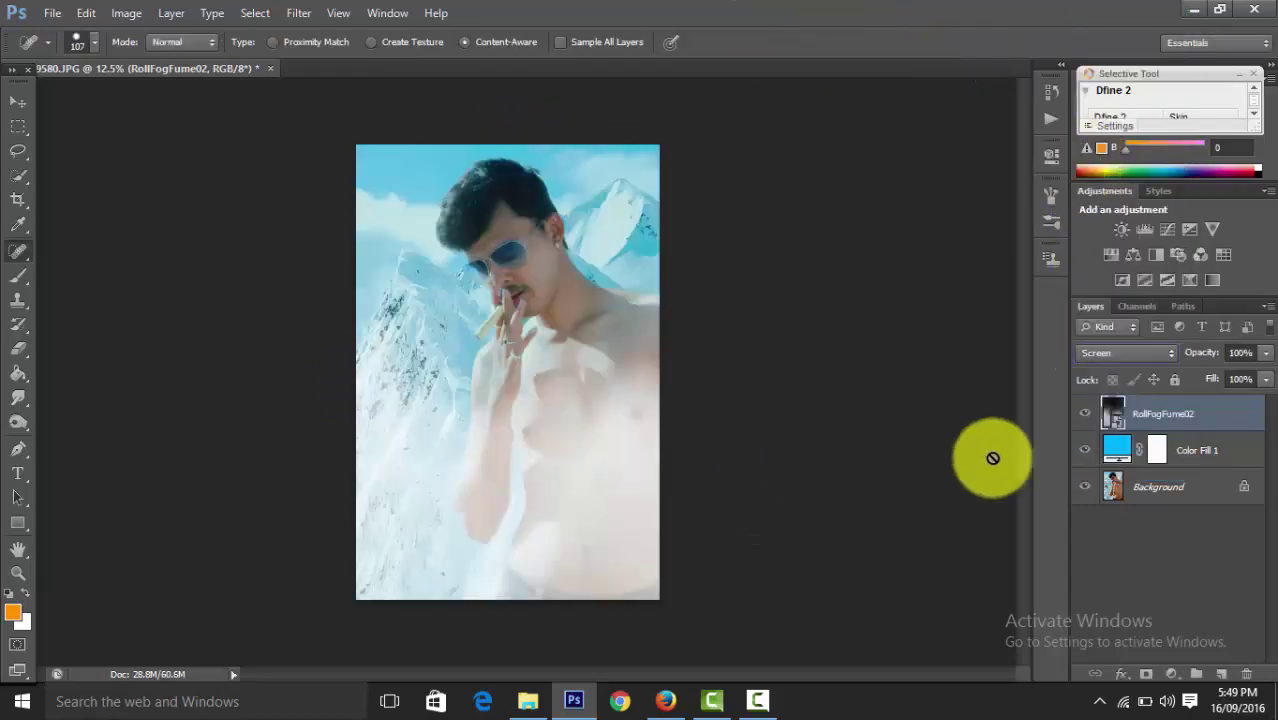
{"action": "left_click_drag", "start_coordinate": [1203, 357], "coordinate": [1155, 357]}
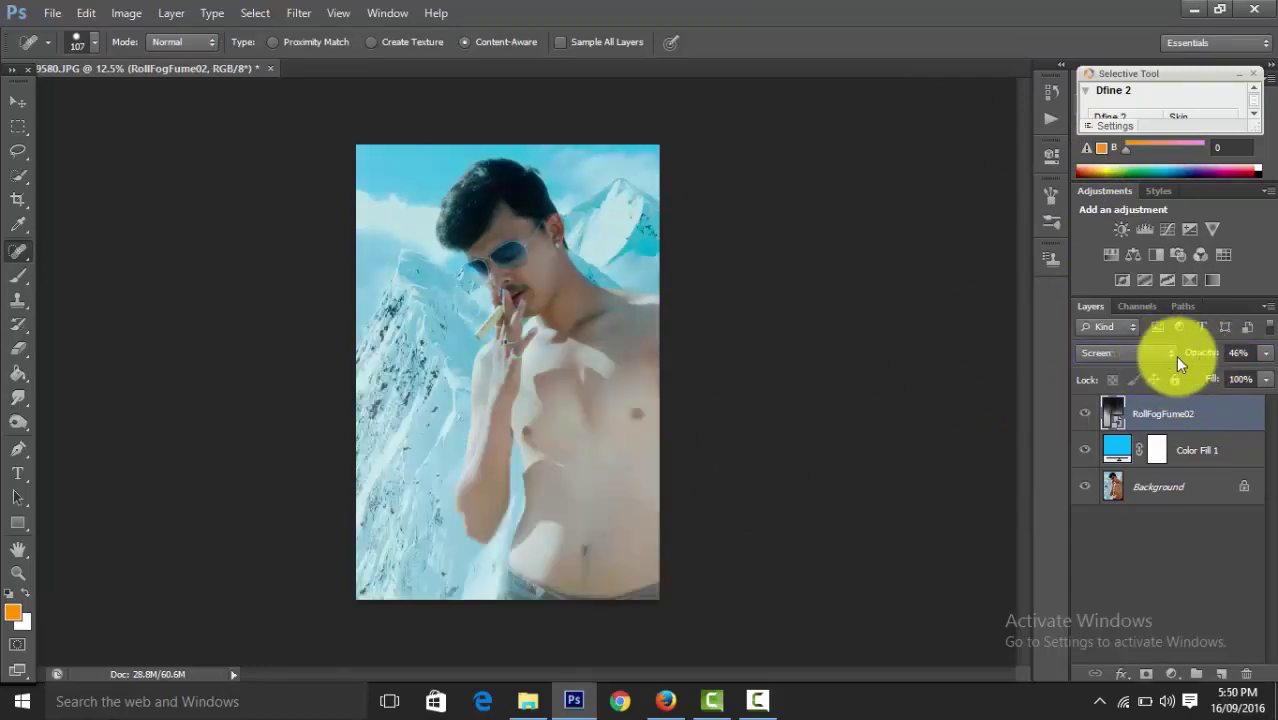
{"action": "left_click", "coordinate": [1207, 383]}
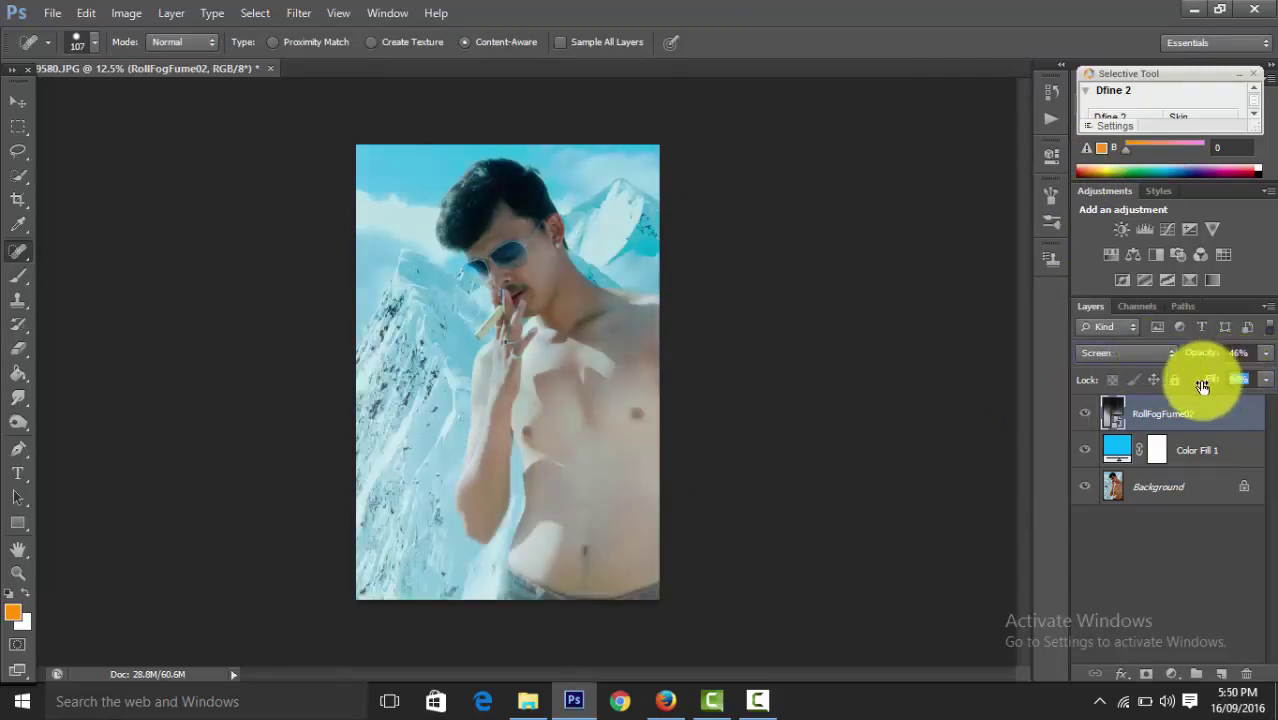
{"action": "left_click_drag", "start_coordinate": [1203, 386], "coordinate": [1197, 385]}
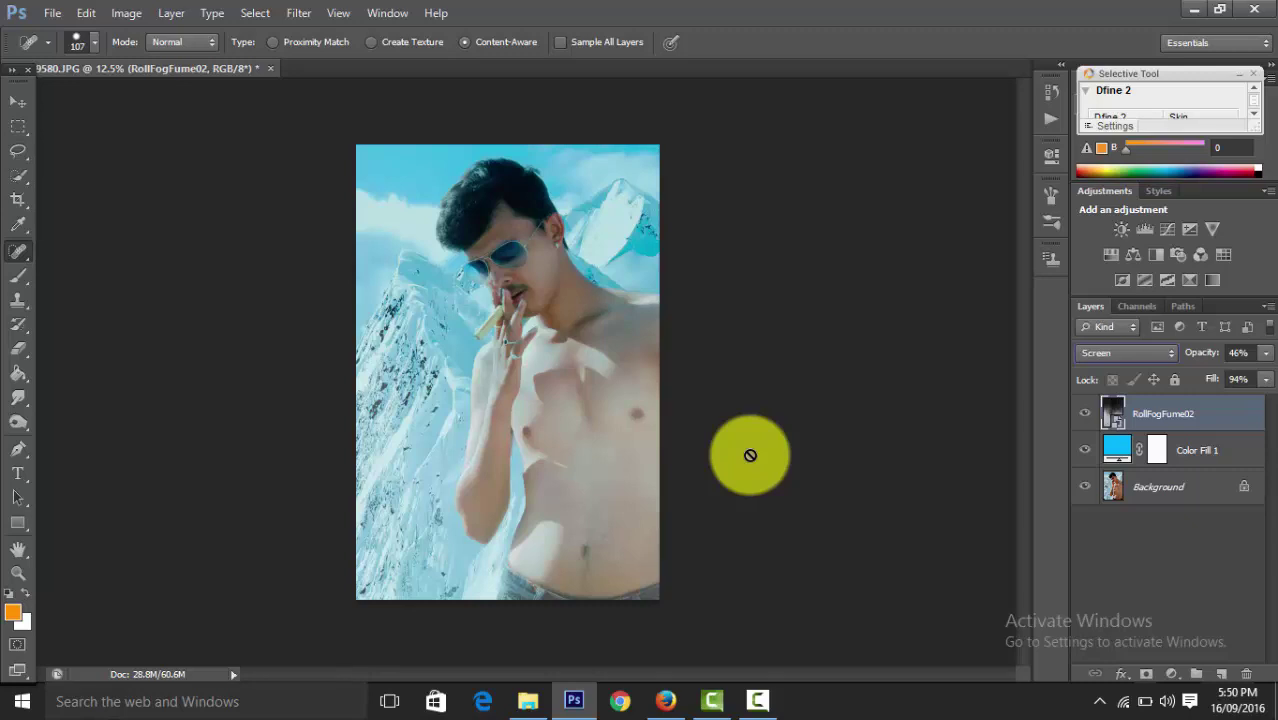
{"action": "key", "text": "ctrl+minus"}
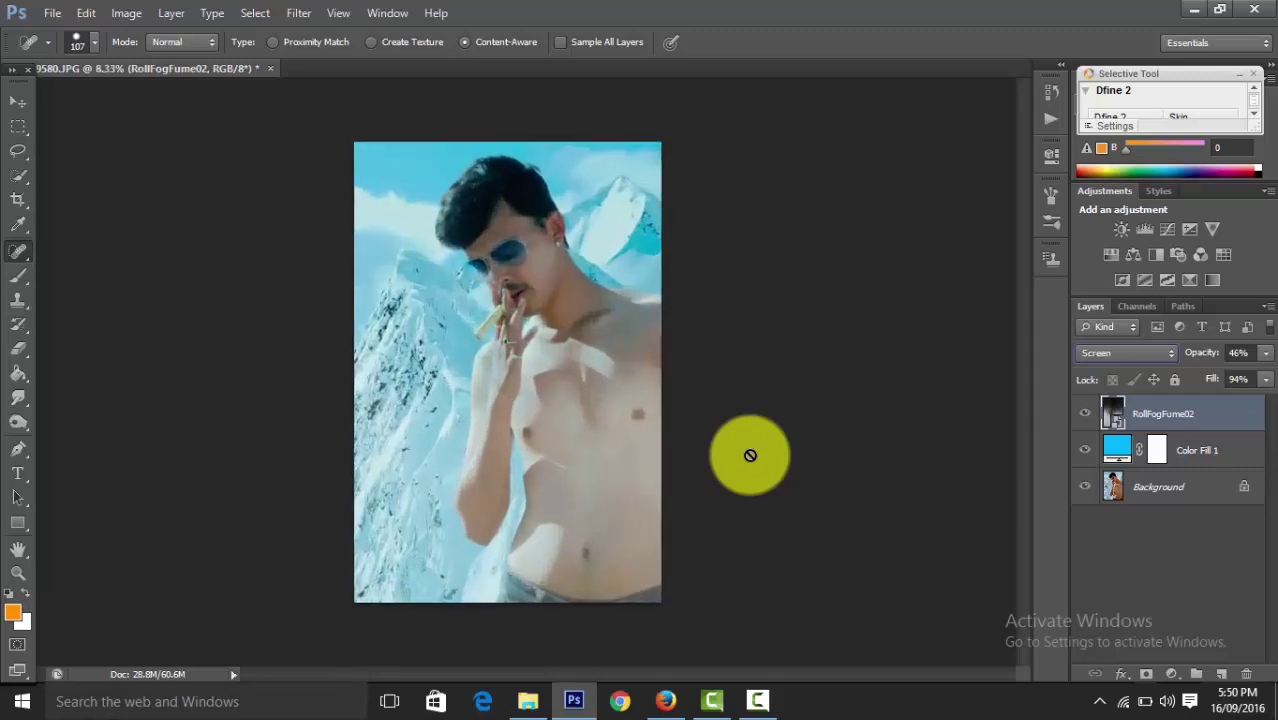
{"action": "key", "text": "ctrl+plus"}
{"action": "key", "text": "ctrl+plus"}
{"action": "key", "text": "ctrl+plus"}
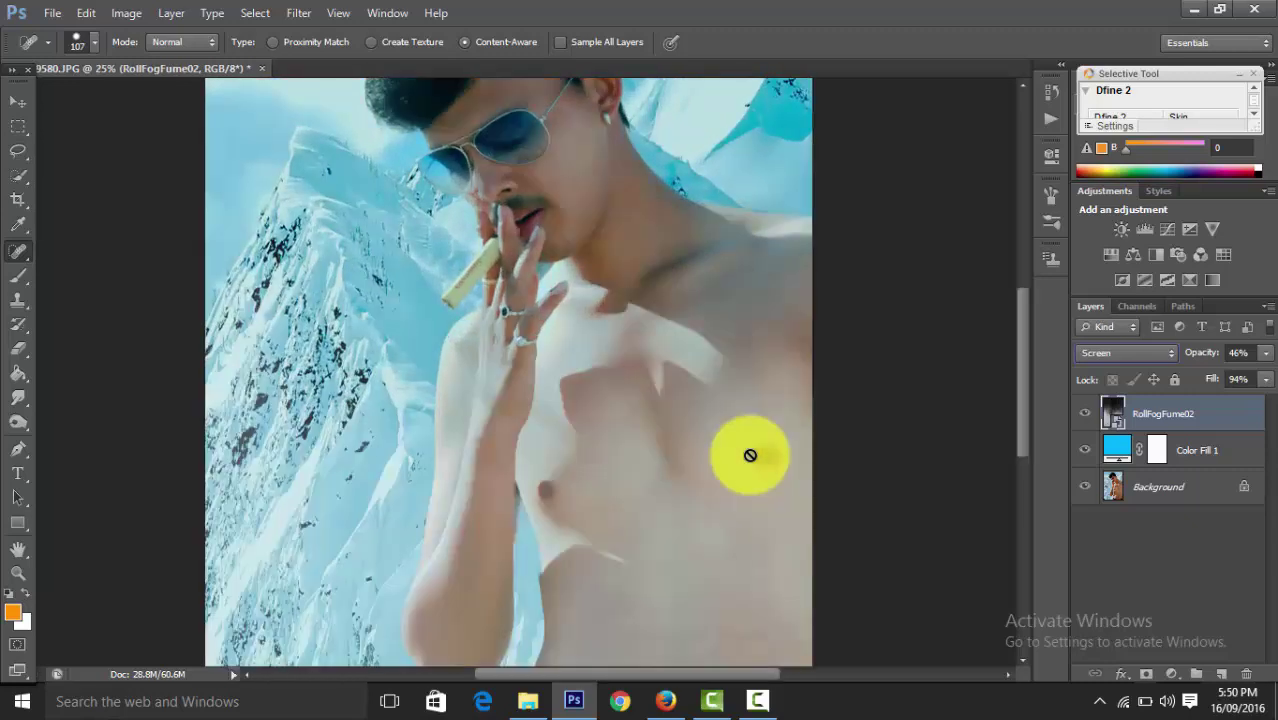
{"action": "key", "text": "ctrl+minus"}
{"action": "key", "text": "ctrl+minus"}
{"action": "key", "text": "ctrl+minus"}
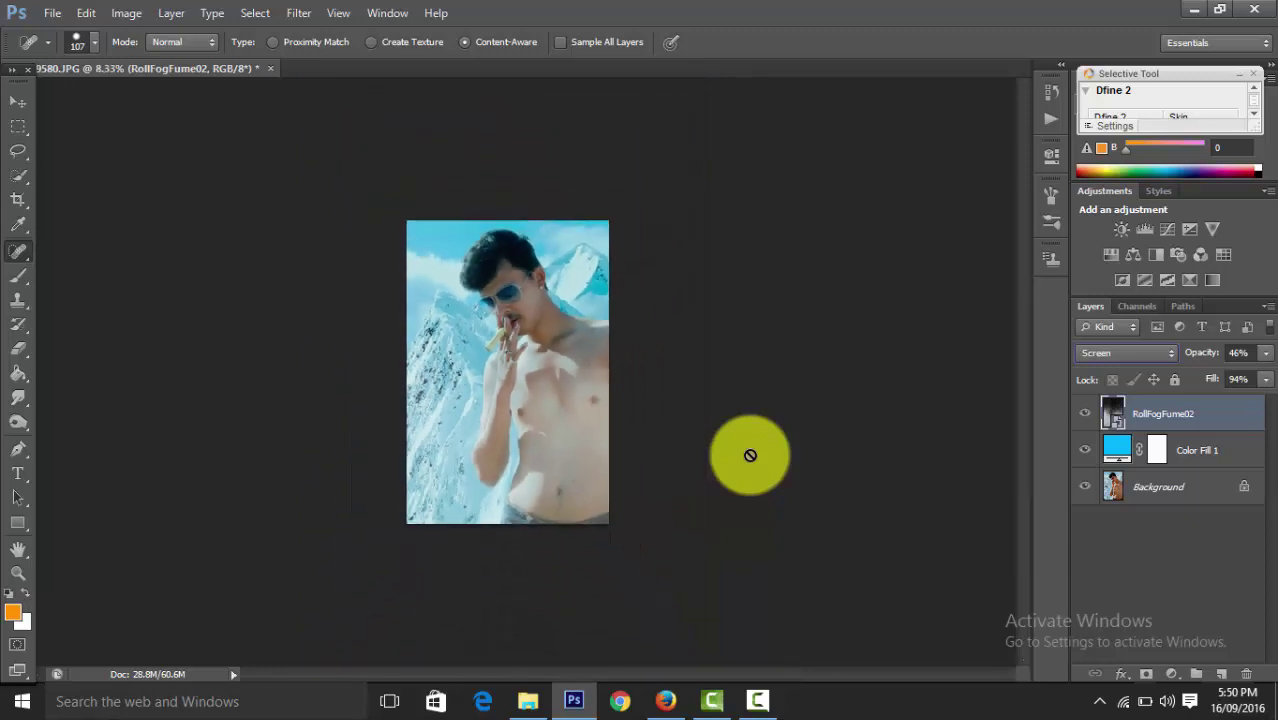
{"action": "key", "text": "ctrl+plus"}
{"action": "key", "text": "ctrl+plus"}
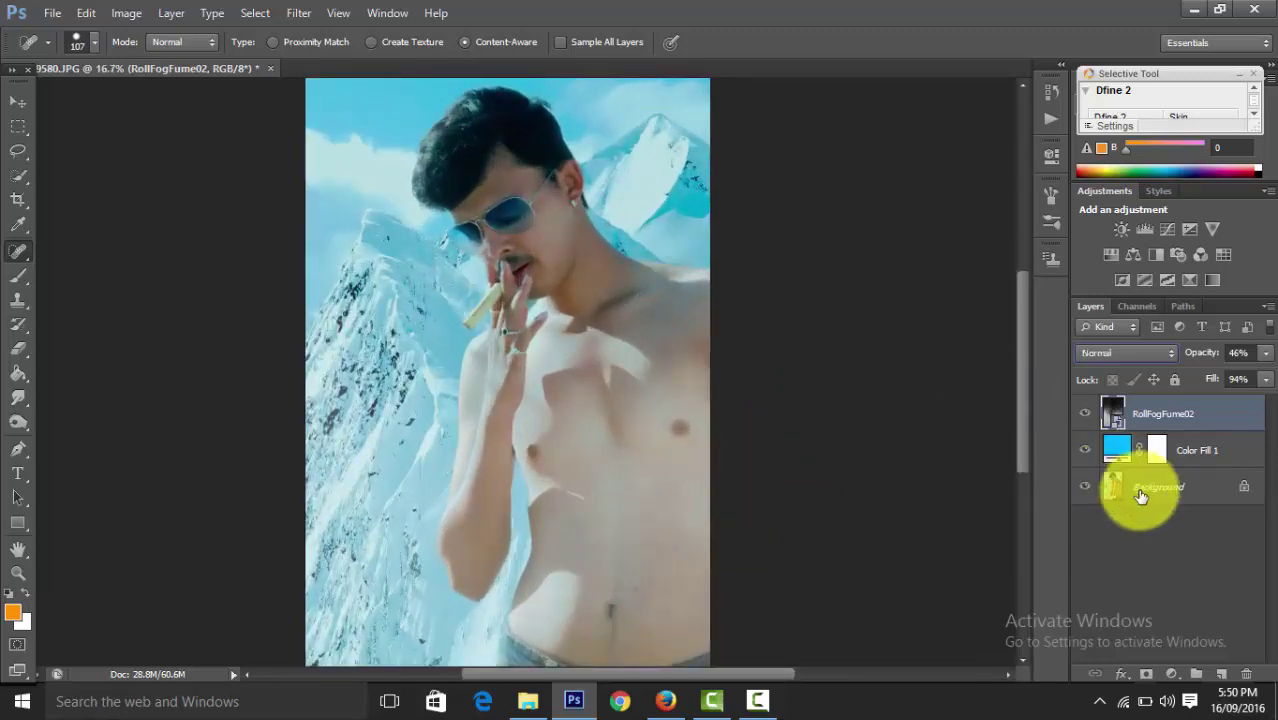
Apply Oil Paint to the Background: Stylization 5, Cleanliness 5, Scale 0.1, Bristle Detail 10, Shine 0
{"action": "left_click", "coordinate": [1145, 488]}
{"action": "left_click", "coordinate": [298, 12]}
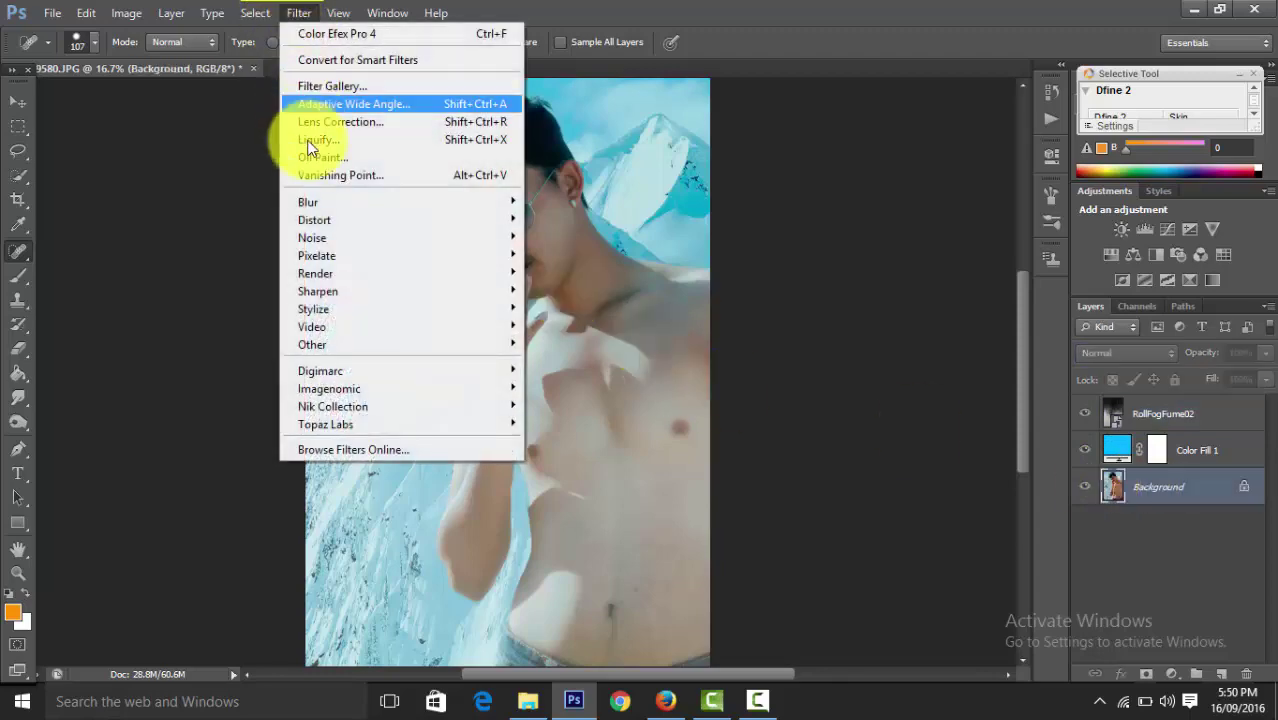
{"action": "left_click", "coordinate": [310, 157]}
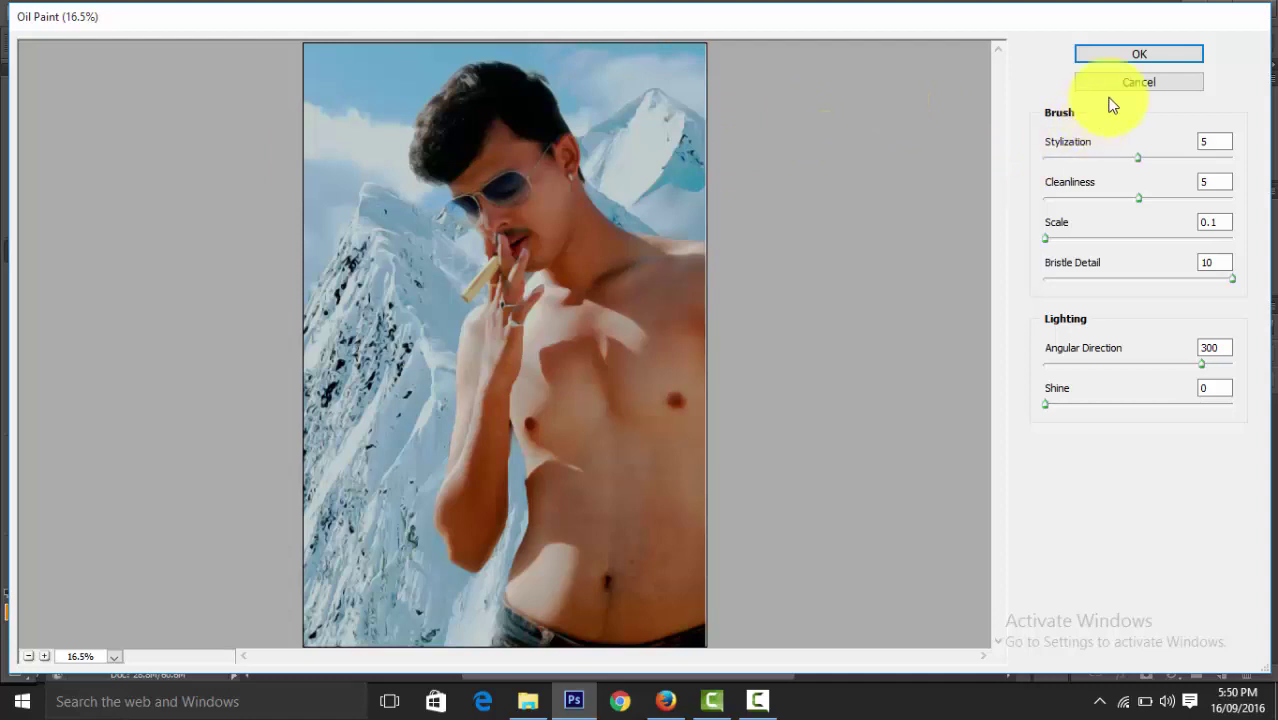
{"action": "left_click", "coordinate": [1139, 54]}
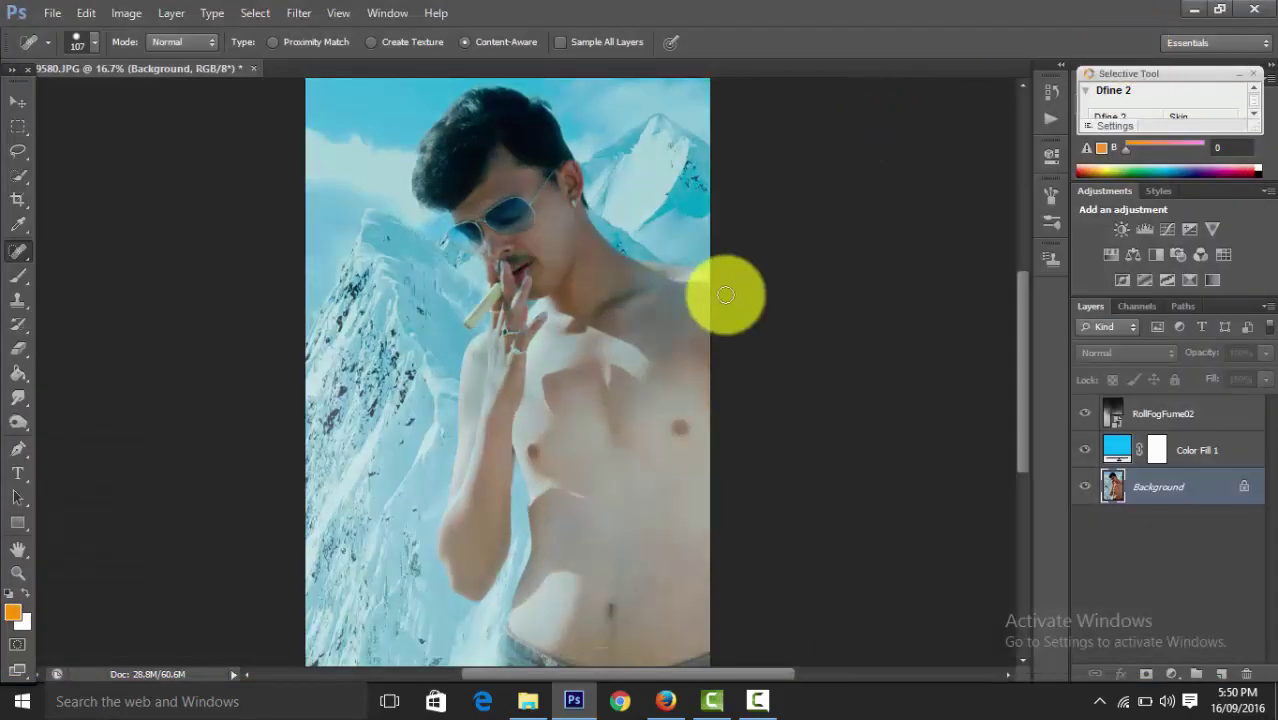
{"action": "key", "text": "ctrl+minus"}
{"action": "key", "text": "ctrl+minus"}
{"action": "key", "text": "ctrl+minus"}
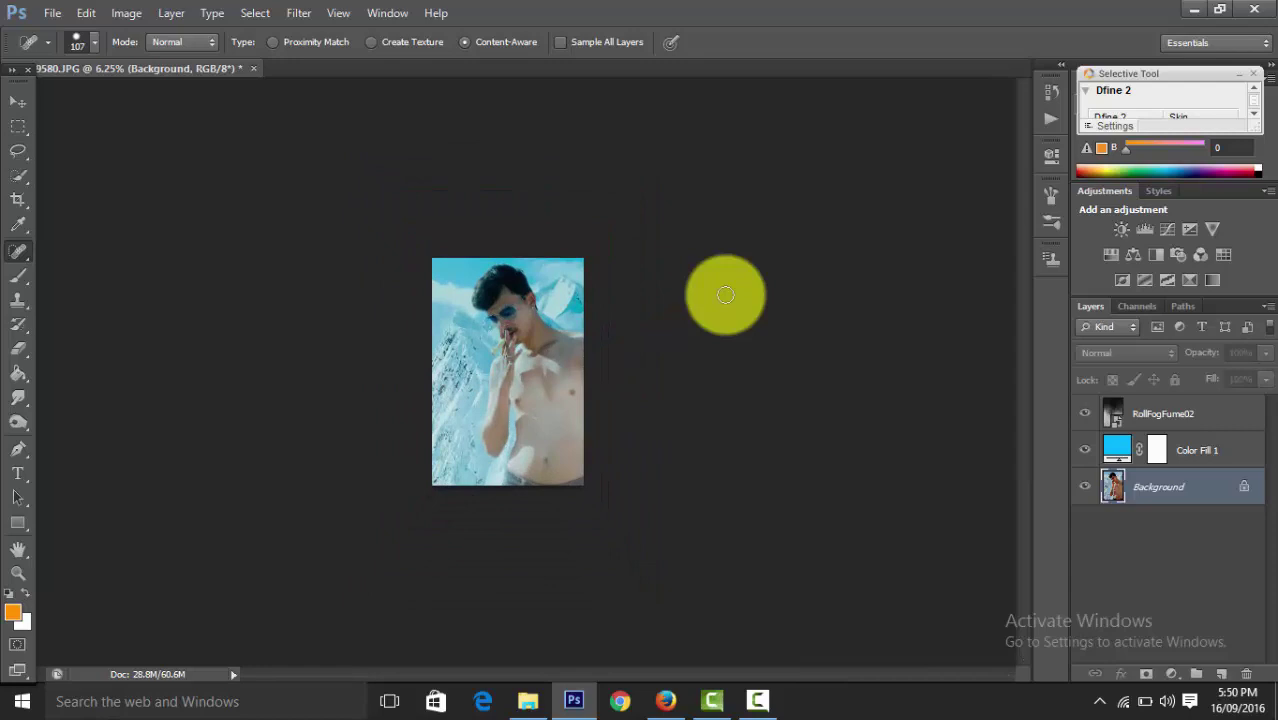
{"action": "key", "text": "ctrl+plus"}
{"action": "key", "text": "ctrl+plus"}
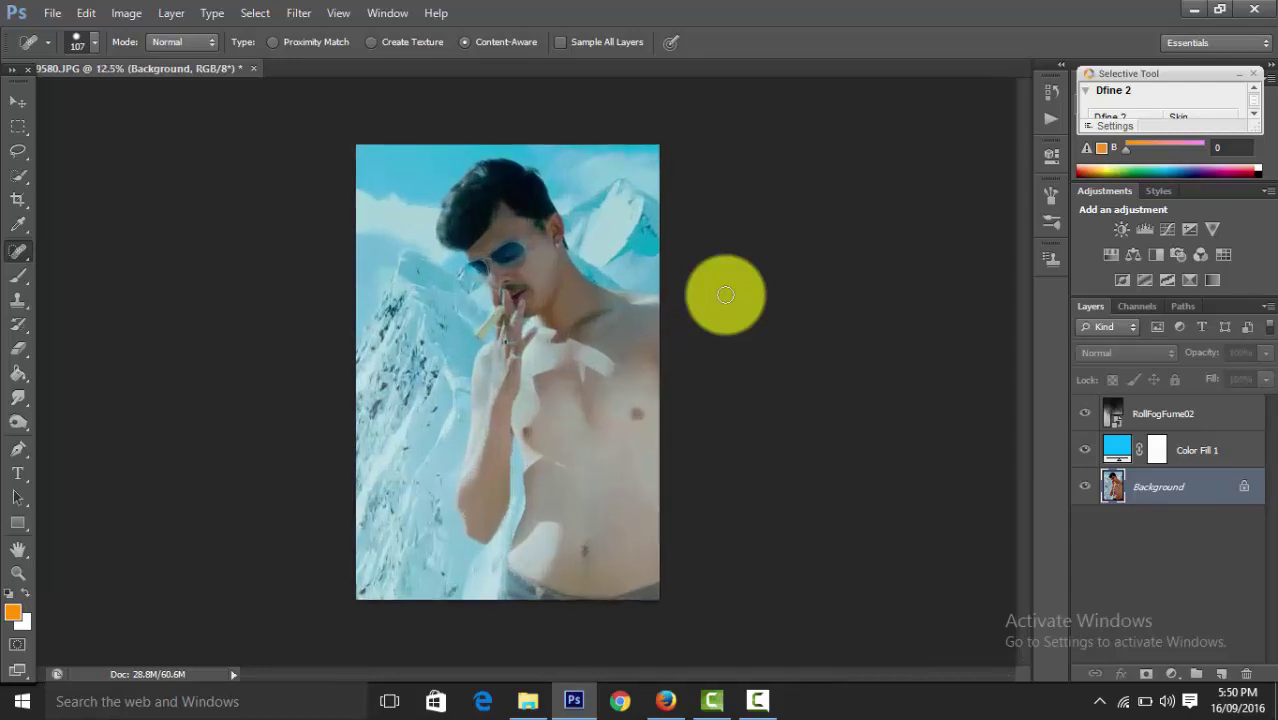
{"action": "key", "text": "ctrl+plus"}
{"action": "key", "text": "ctrl+minus"}
{"action": "key", "text": "ctrl+minus"}
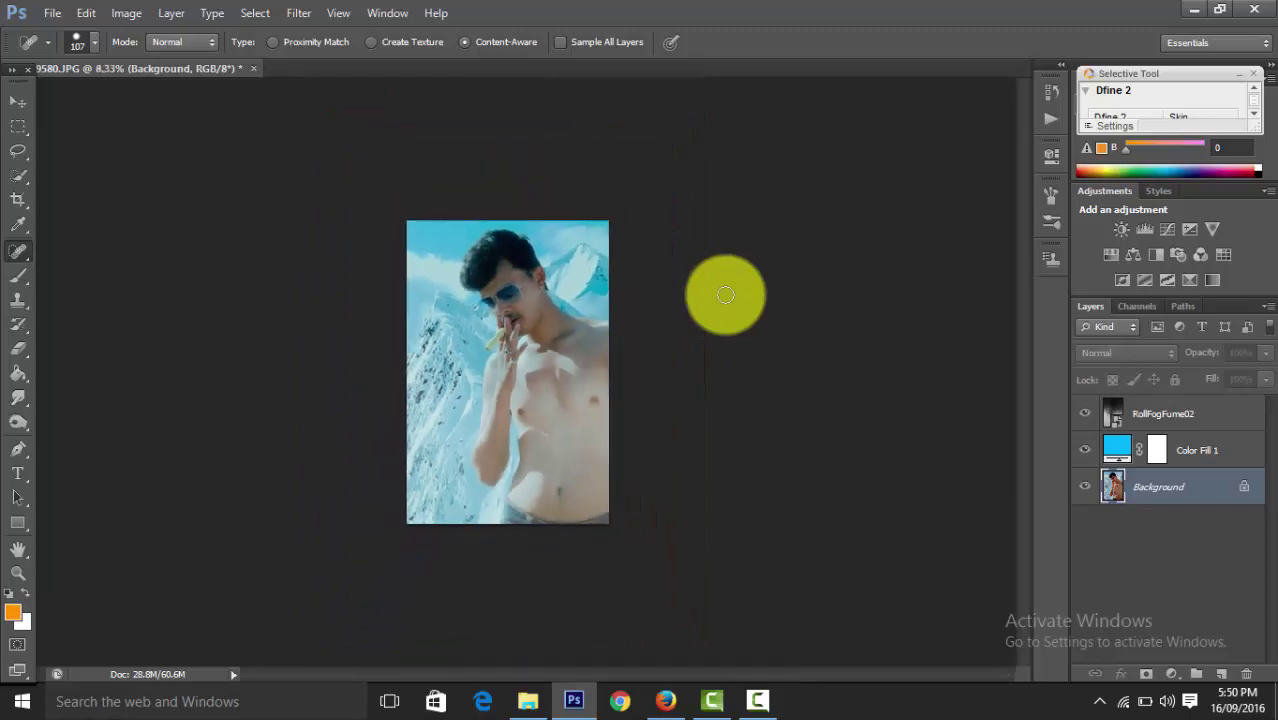
{"action": "key", "text": "ctrl+minus"}
{"action": "key", "text": "ctrl+plus"}
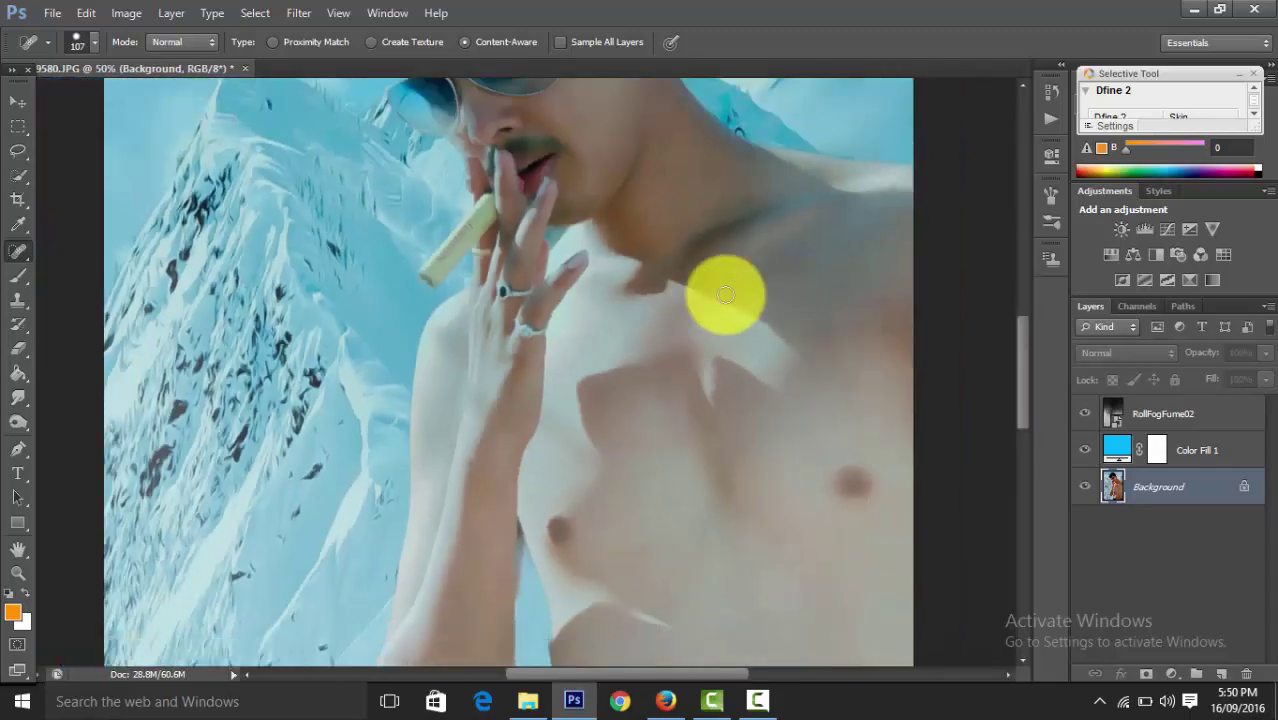
{"action": "key", "text": "ctrl+minus"}
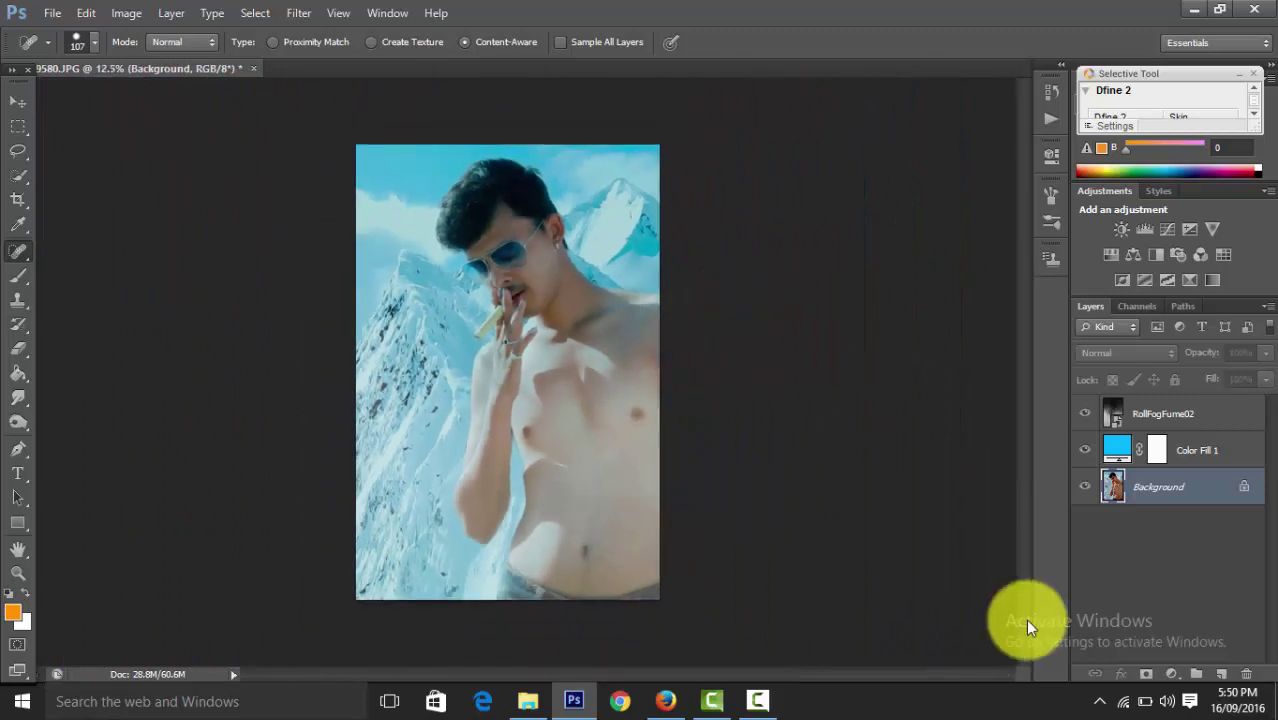
Reset Camera Raw's basic settings to Default and set the Adjustment Brush to about +0.50 exposure
{"action": "left_click", "coordinate": [757, 701]}
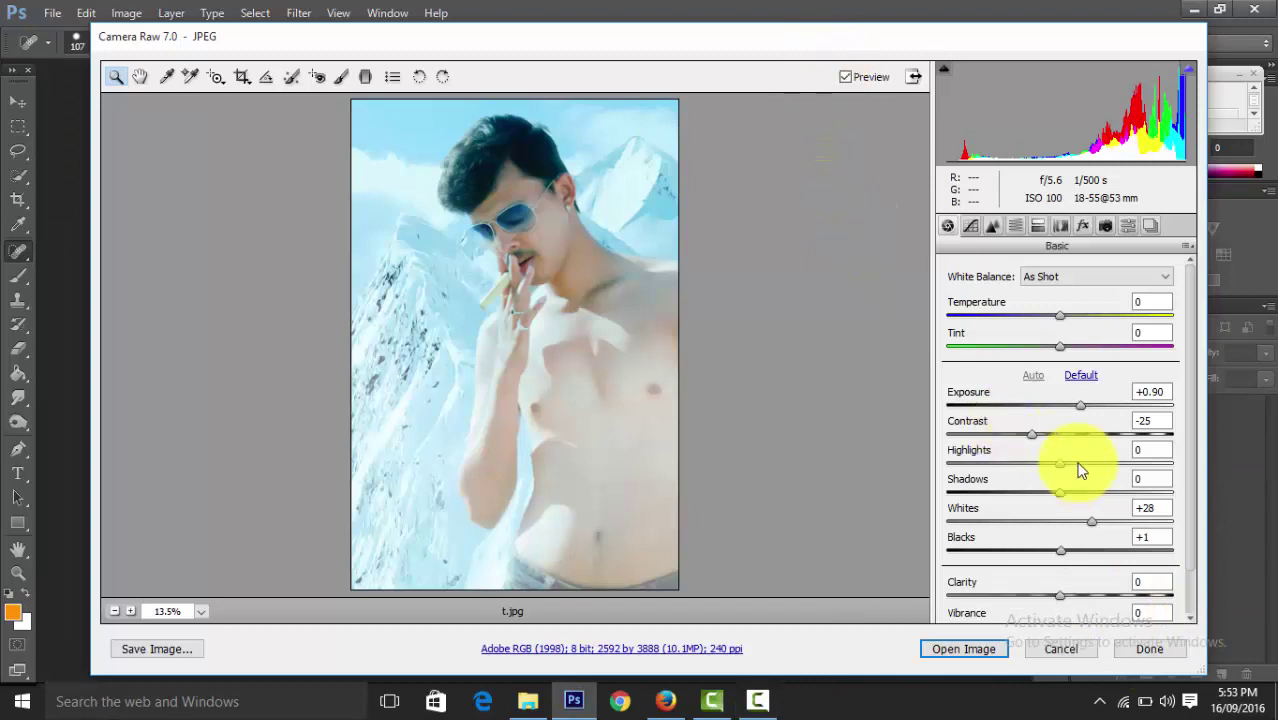
{"action": "left_click", "coordinate": [1080, 377]}
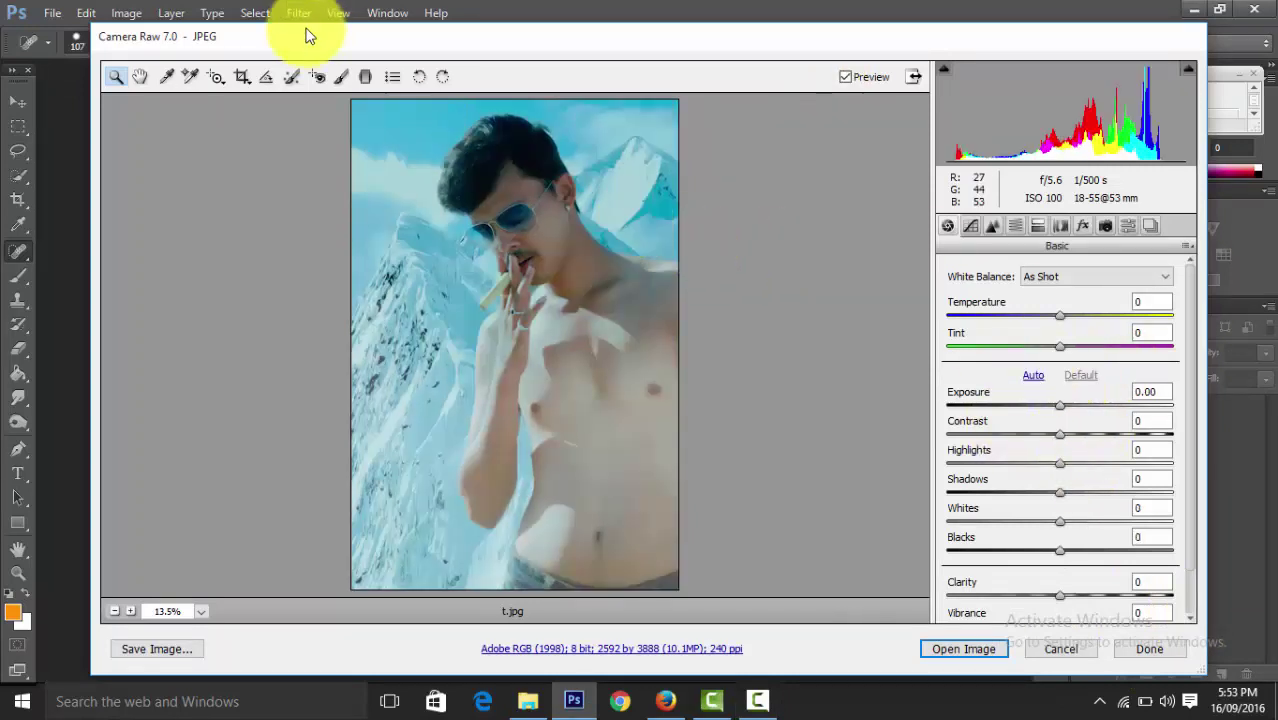
{"action": "left_click", "coordinate": [341, 76]}
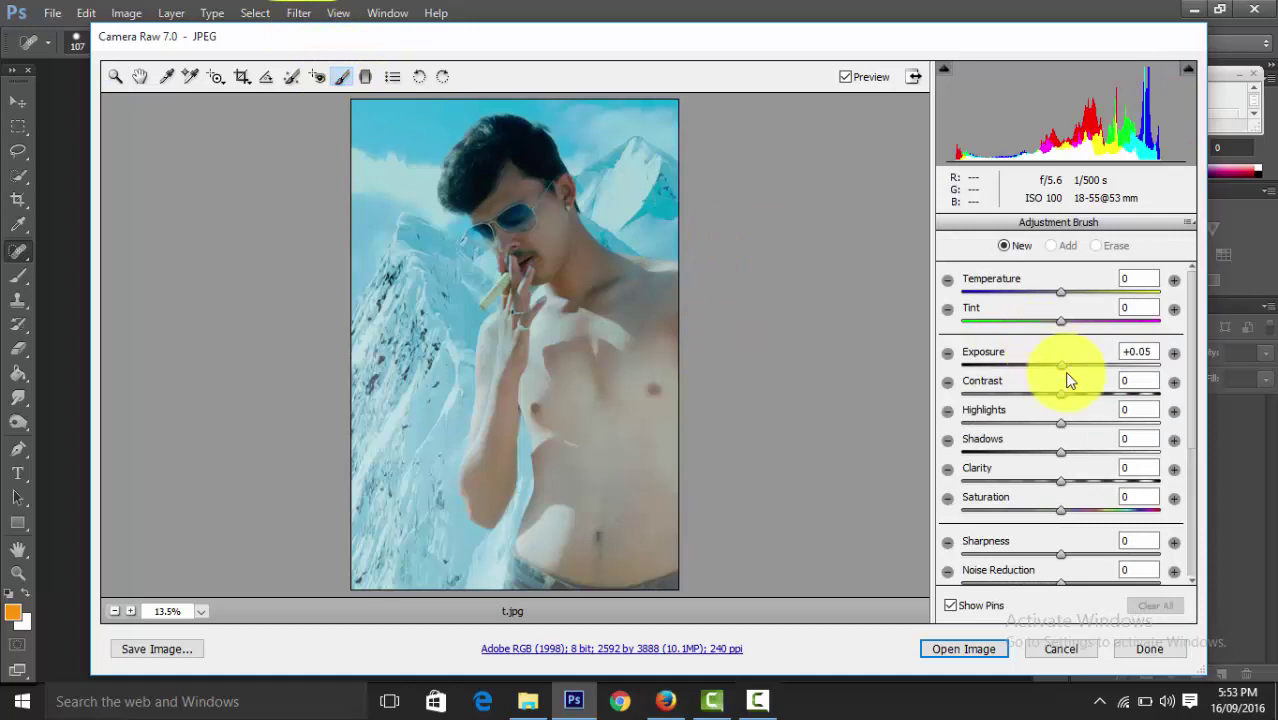
{"action": "left_click_drag", "start_coordinate": [1066, 366], "coordinate": [1074, 366]}
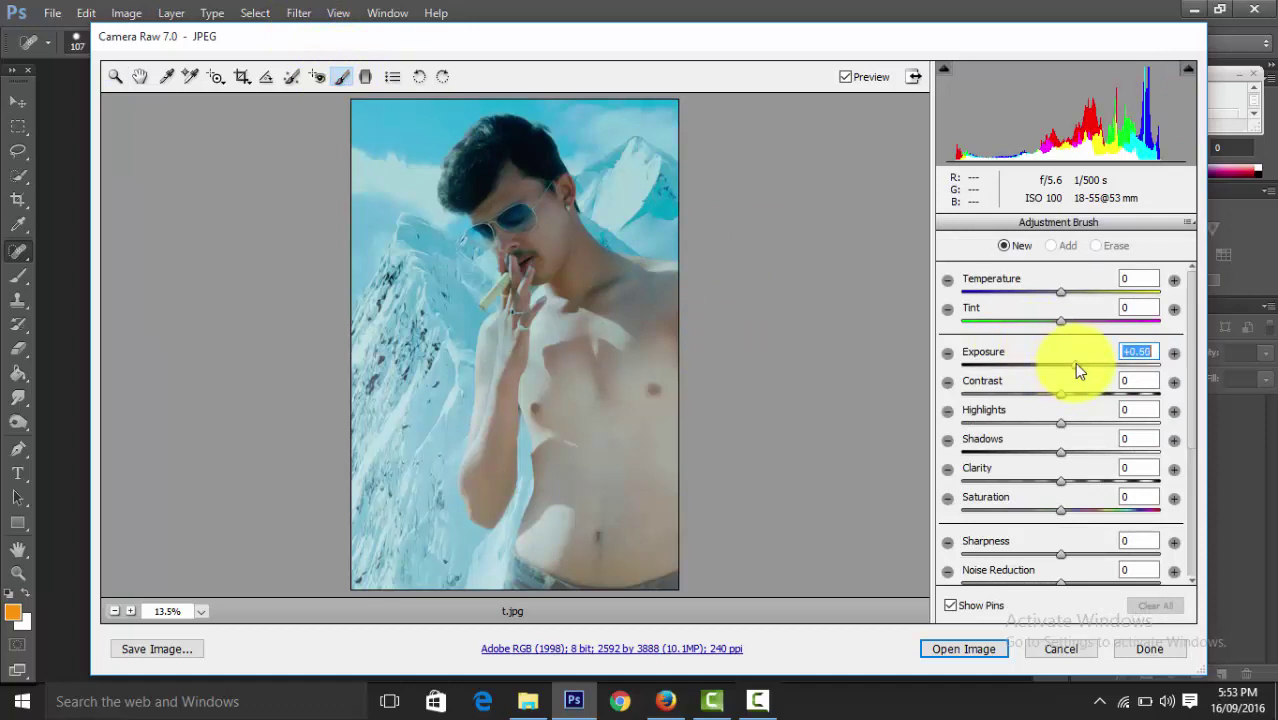
Paint brightening over the face, neck and chest, raising the brush exposure toward +0.90
{"action": "mouse_move", "coordinate": [587, 253]}
{"action": "left_mouse_down"}
{"action": "mouse_move", "coordinate": [549, 297]}
{"action": "mouse_move", "coordinate": [556, 223]}
{"action": "mouse_move", "coordinate": [522, 208]}
{"action": "mouse_move", "coordinate": [606, 324]}
{"action": "mouse_move", "coordinate": [670, 313]}
{"action": "mouse_move", "coordinate": [673, 277]}
{"action": "mouse_move", "coordinate": [661, 339]}
{"action": "mouse_move", "coordinate": [530, 348]}
{"action": "left_mouse_up"}
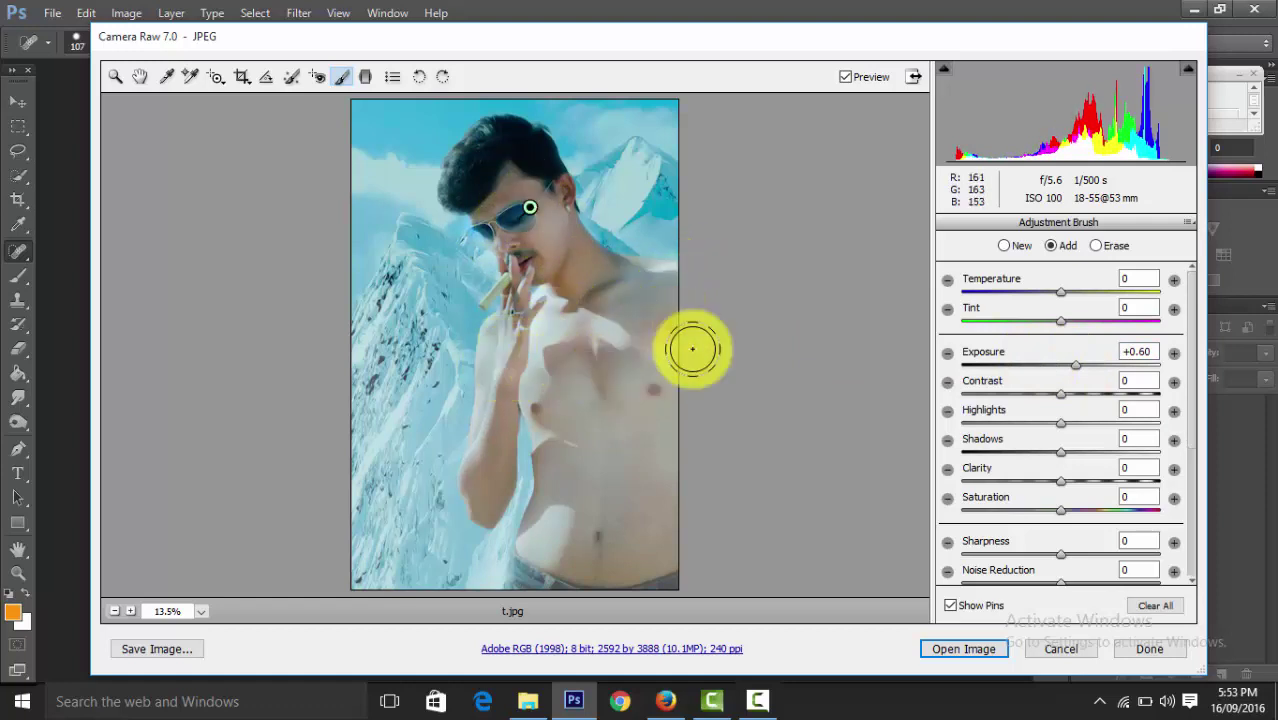
{"action": "left_click_drag", "start_coordinate": [1077, 366], "coordinate": [1089, 366]}
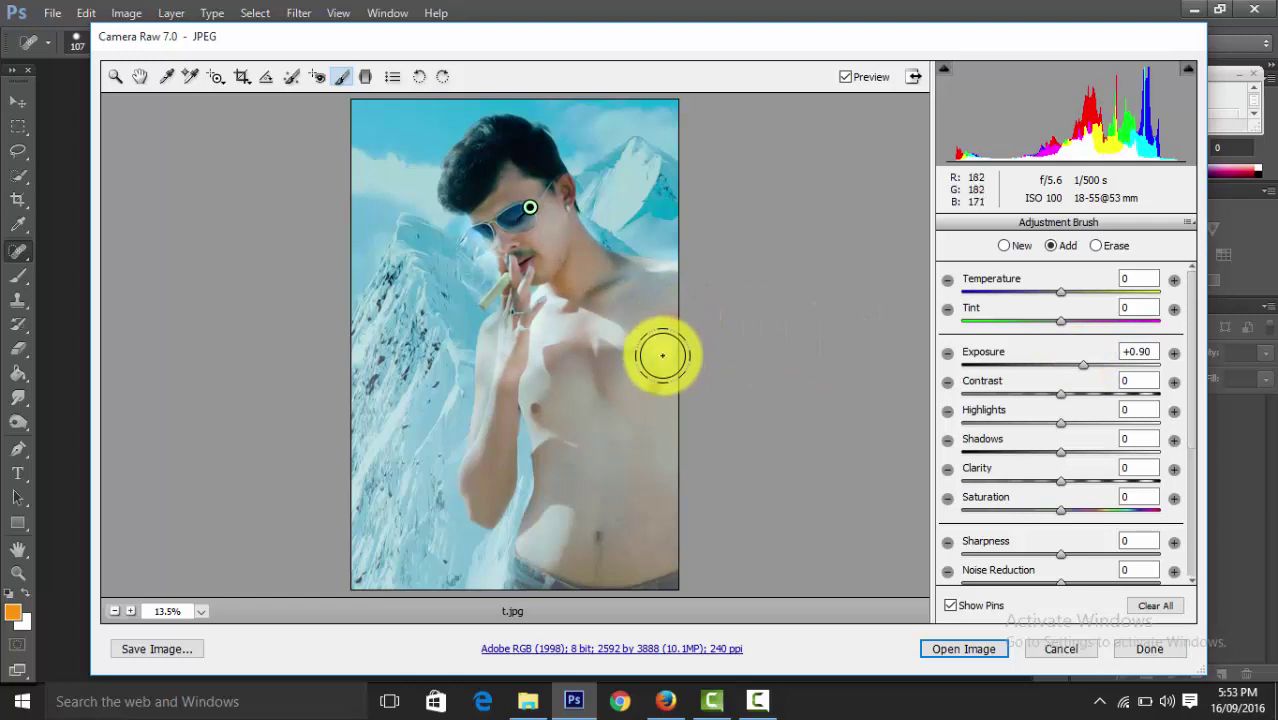
{"action": "mouse_move", "coordinate": [565, 365]}
{"action": "left_mouse_down"}
{"action": "mouse_move", "coordinate": [676, 362]}
{"action": "mouse_move", "coordinate": [633, 522]}
{"action": "mouse_move", "coordinate": [653, 556]}
{"action": "mouse_move", "coordinate": [610, 598]}
{"action": "mouse_move", "coordinate": [593, 449]}
{"action": "mouse_move", "coordinate": [562, 371]}
{"action": "mouse_move", "coordinate": [593, 397]}
{"action": "mouse_move", "coordinate": [542, 572]}
{"action": "mouse_move", "coordinate": [533, 471]}
{"action": "mouse_move", "coordinate": [491, 488]}
{"action": "mouse_move", "coordinate": [499, 405]}
{"action": "mouse_move", "coordinate": [585, 327]}
{"action": "mouse_move", "coordinate": [650, 300]}
{"action": "mouse_move", "coordinate": [639, 322]}
{"action": "mouse_move", "coordinate": [493, 322]}
{"action": "mouse_move", "coordinate": [499, 334]}
{"action": "mouse_move", "coordinate": [562, 288]}
{"action": "mouse_move", "coordinate": [510, 200]}
{"action": "mouse_move", "coordinate": [551, 214]}
{"action": "mouse_move", "coordinate": [596, 274]}
{"action": "mouse_move", "coordinate": [872, 335]}
{"action": "left_mouse_up"}
{"action": "key", "text": "ctrl+minus"}
{"action": "key", "text": "ctrl+minus"}
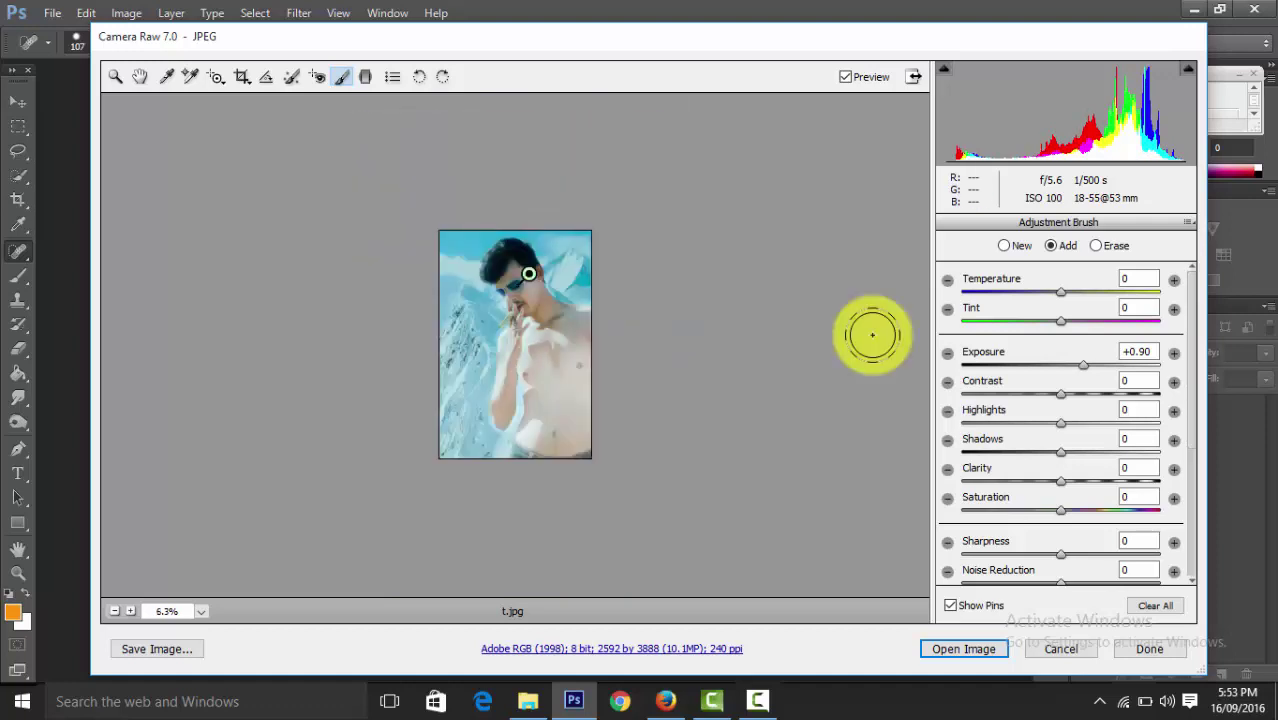
Paint additional brightening strokes over the chest and face with the Adjustment Brush
{"action": "key", "text": "ctrl+plus"}
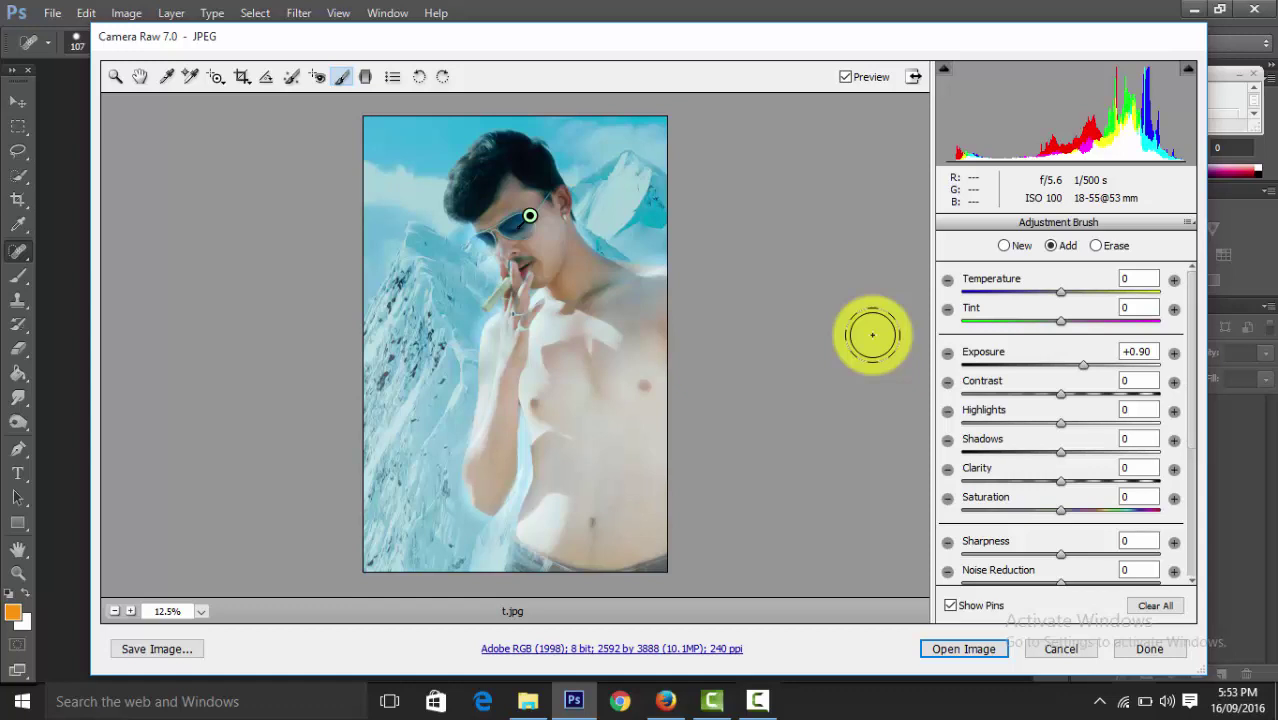
{"action": "key", "text": "alt"}
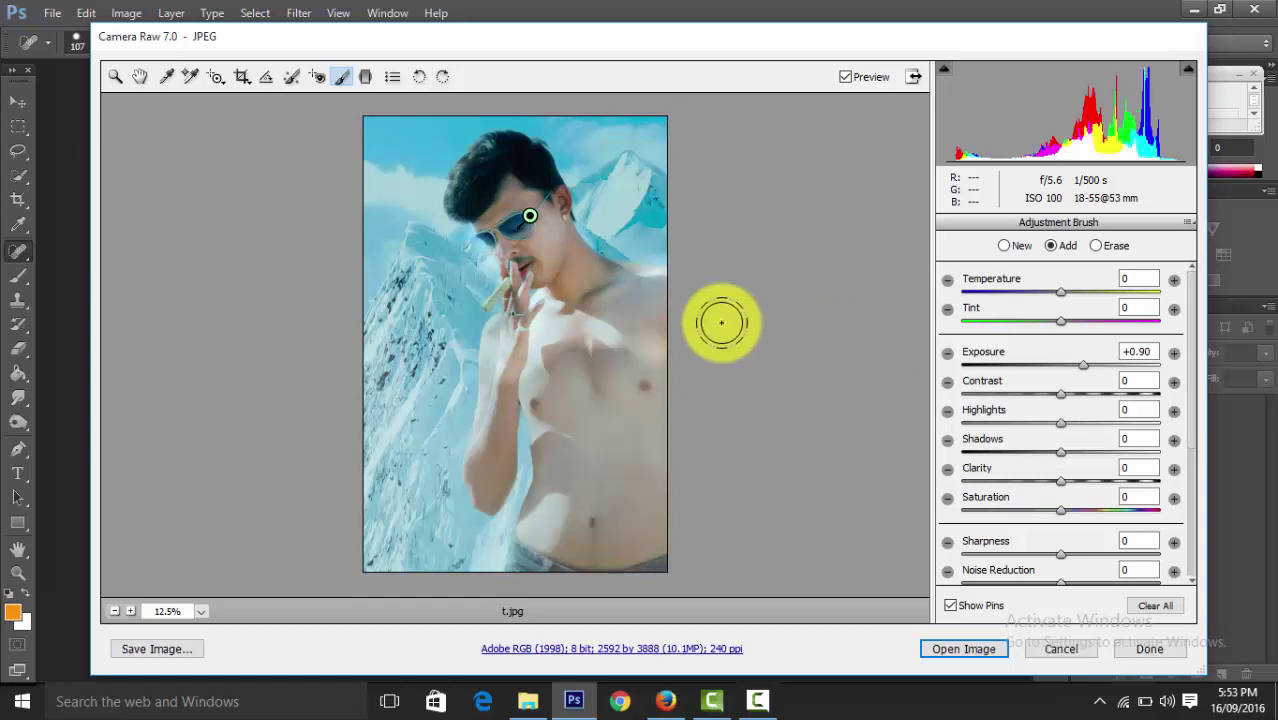
{"action": "mouse_move", "coordinate": [620, 338]}
{"action": "left_mouse_down"}
{"action": "mouse_move", "coordinate": [513, 356]}
{"action": "mouse_move", "coordinate": [684, 377]}
{"action": "left_mouse_up"}
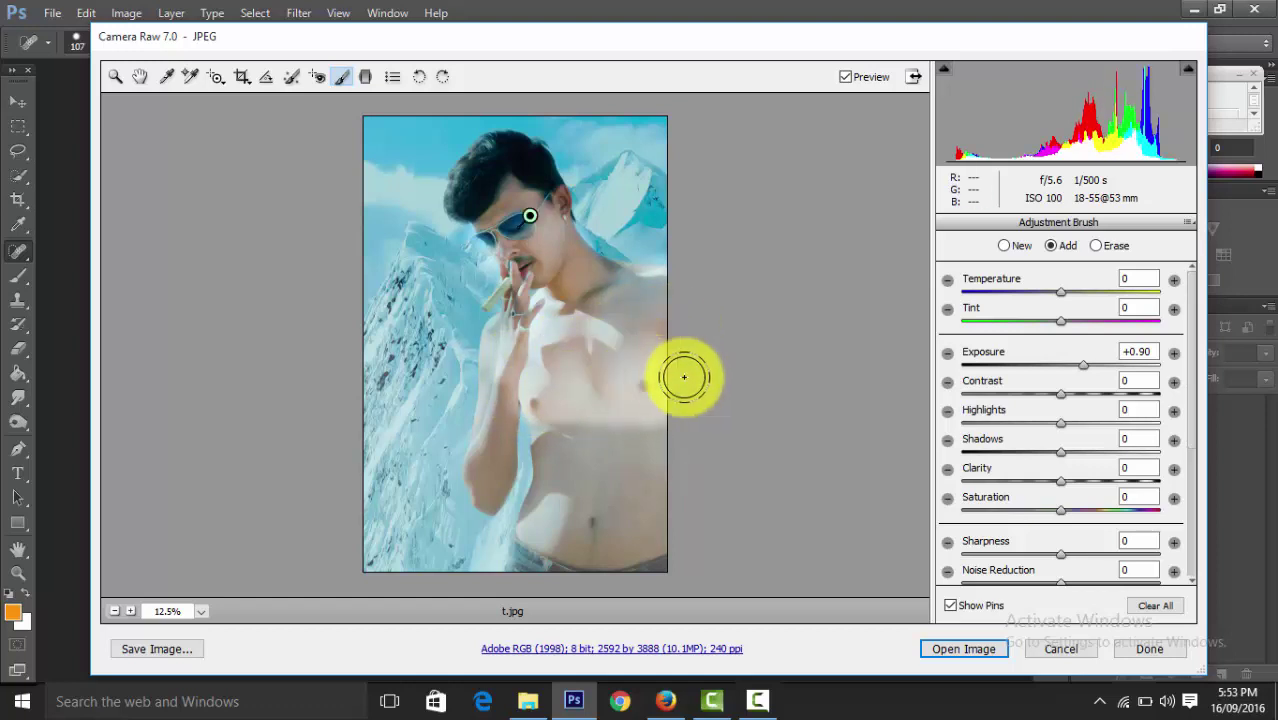
{"action": "key", "text": "alt"}
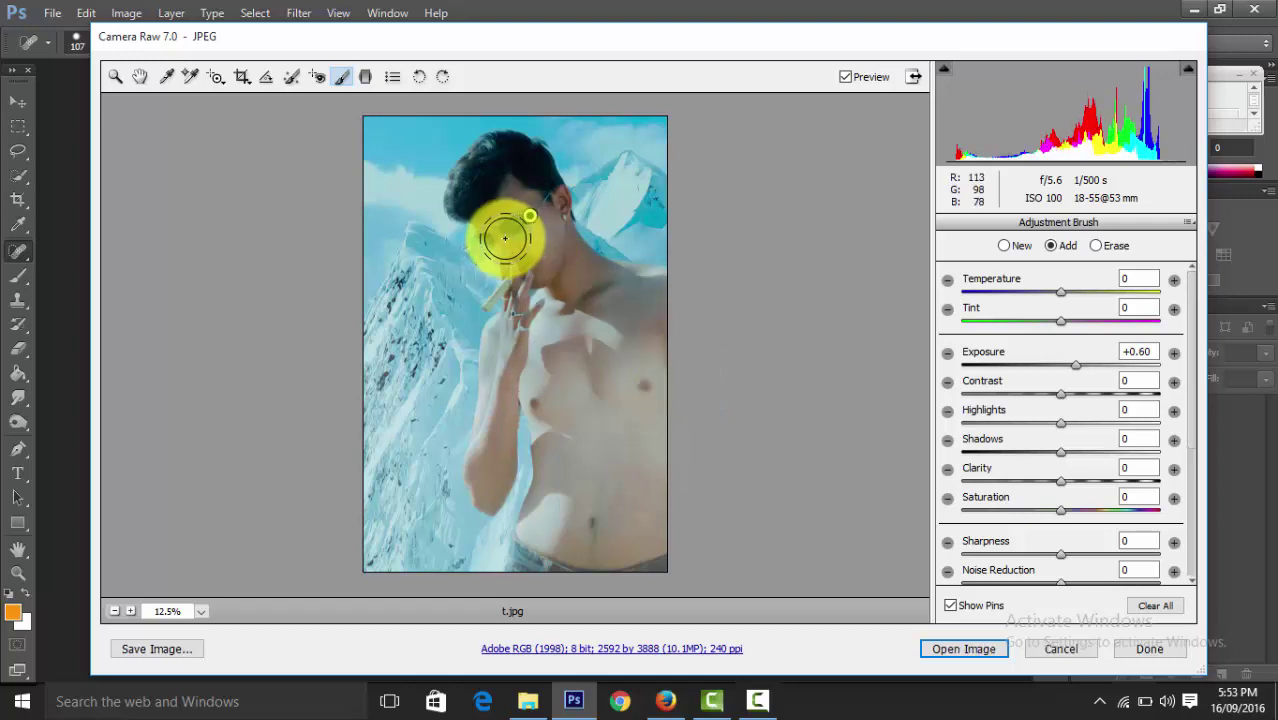
{"action": "mouse_move", "coordinate": [497, 216]}
{"action": "left_mouse_down"}
{"action": "mouse_move", "coordinate": [574, 283]}
{"action": "mouse_move", "coordinate": [576, 257]}
{"action": "mouse_move", "coordinate": [508, 243]}
{"action": "mouse_move", "coordinate": [491, 205]}
{"action": "mouse_move", "coordinate": [499, 213]}
{"action": "left_mouse_up"}
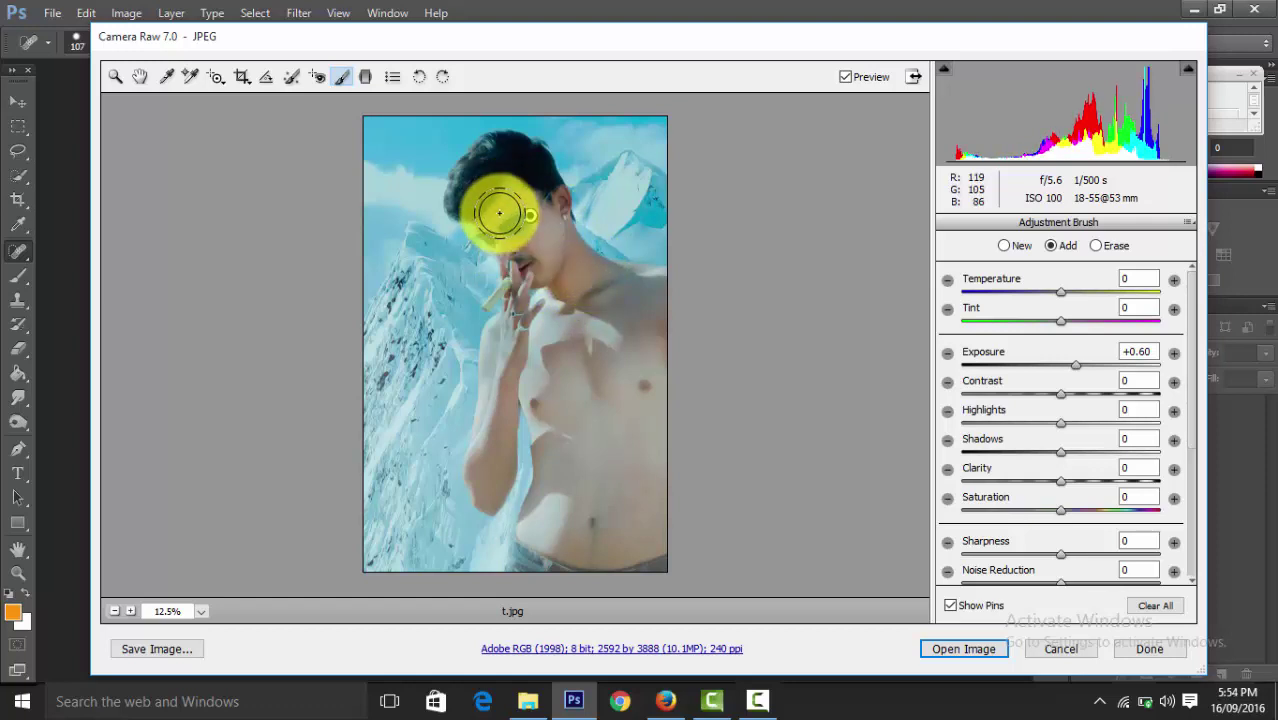
{"action": "key", "text": "XF86MonBrightnessDown"}
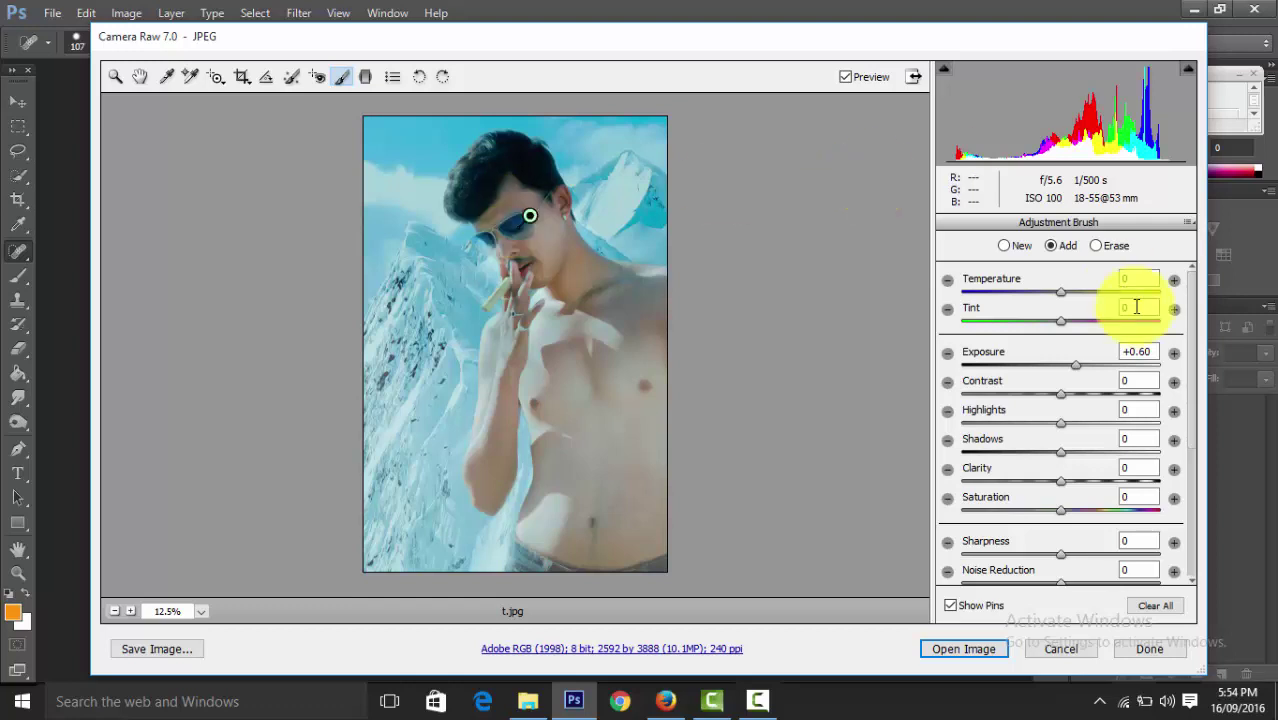
Raise the brushed area's exposure to +0.90
{"action": "left_click_drag", "start_coordinate": [1078, 370], "coordinate": [1088, 370]}
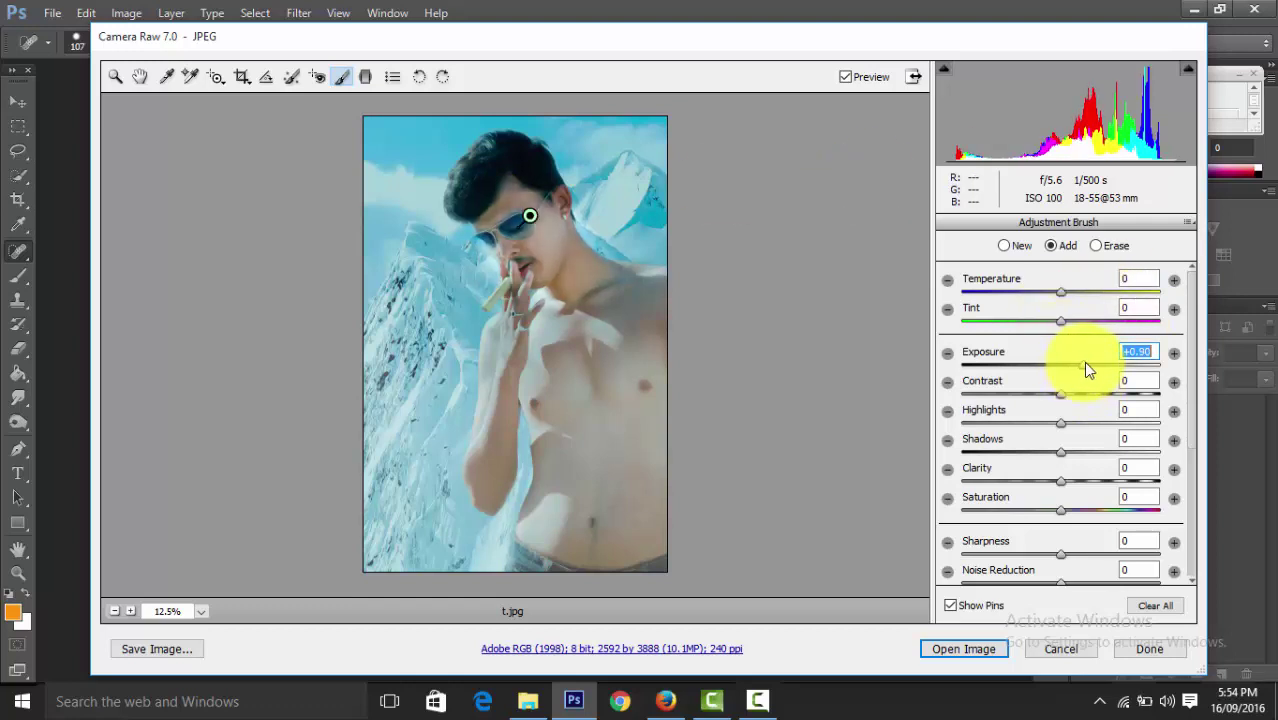
{"action": "left_click", "coordinate": [637, 271]}
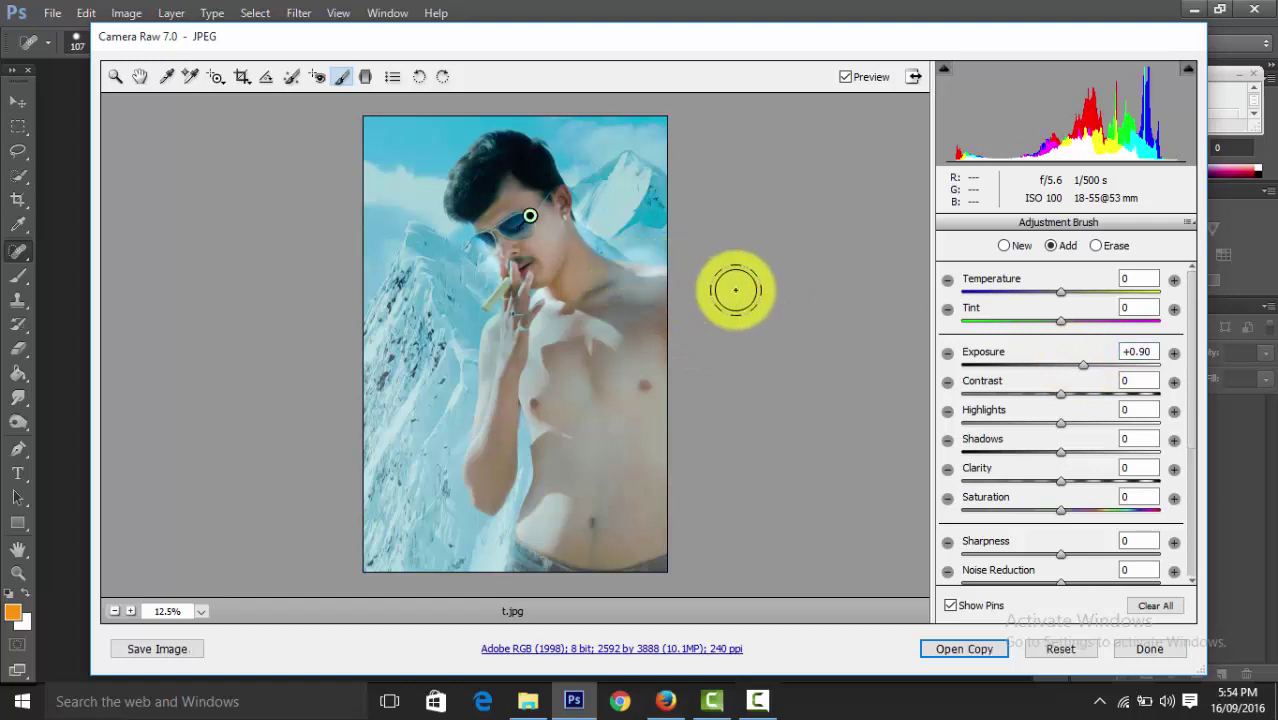
{"action": "key", "text": "ctrl+minus"}
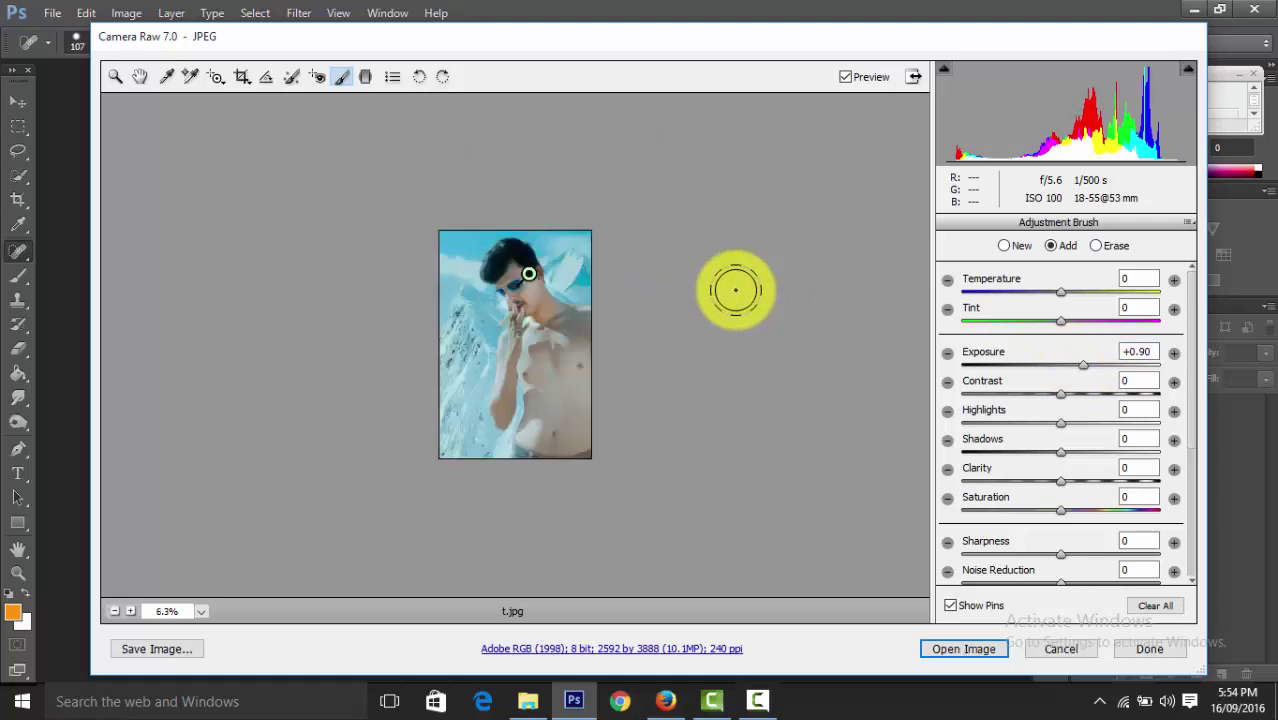
{"action": "key", "text": "ctrl+plus"}
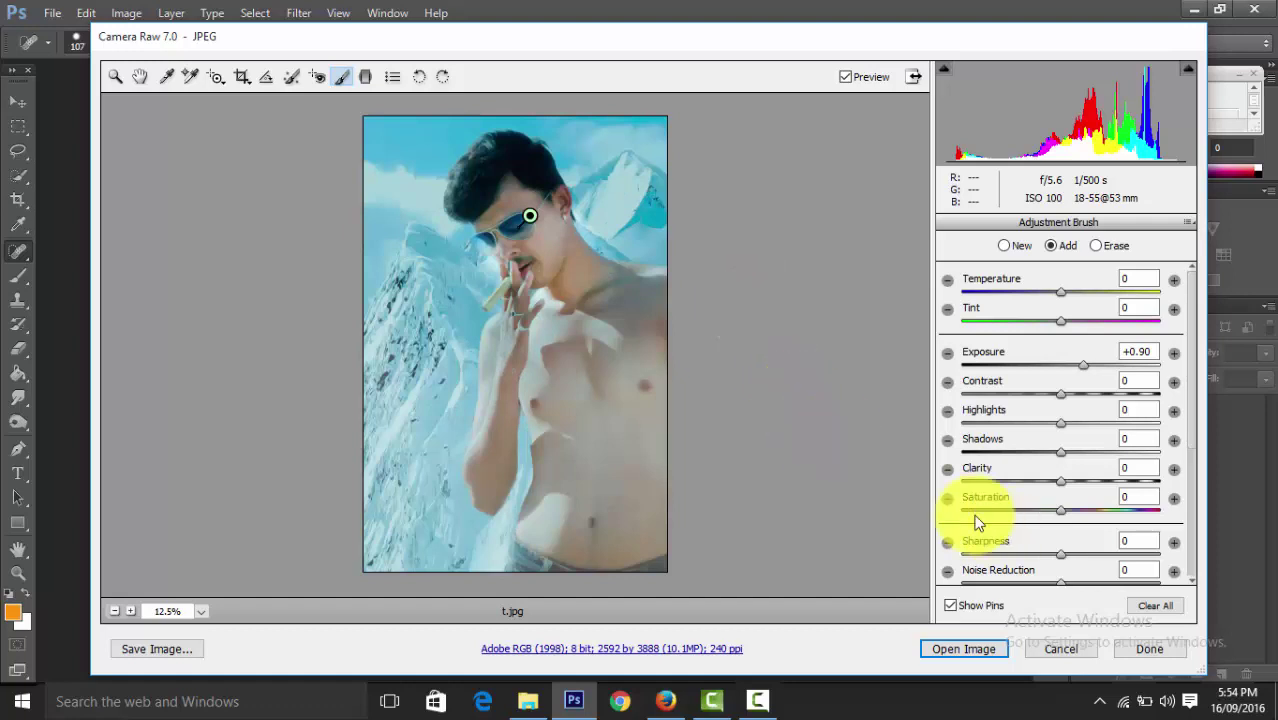
Set Luminance noise reduction to 10 in Camera Raw's Detail tab
{"action": "left_click", "coordinate": [116, 77]}
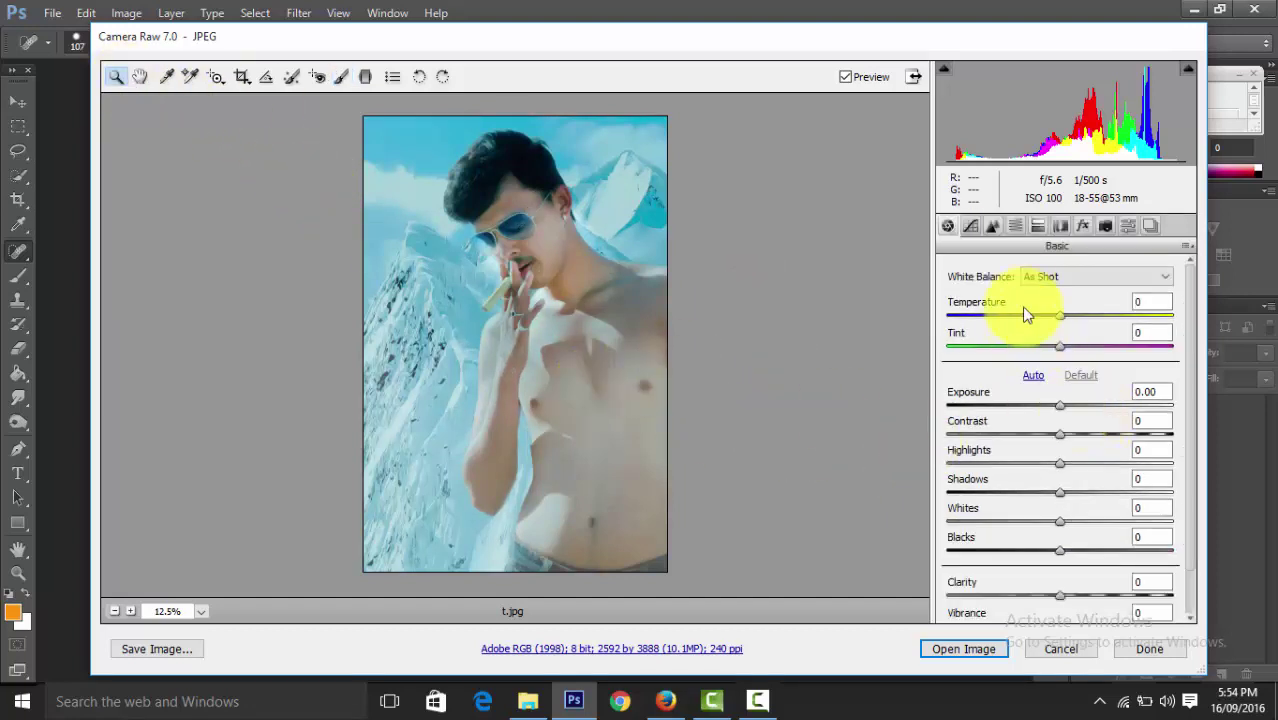
{"action": "left_click", "coordinate": [1061, 228]}
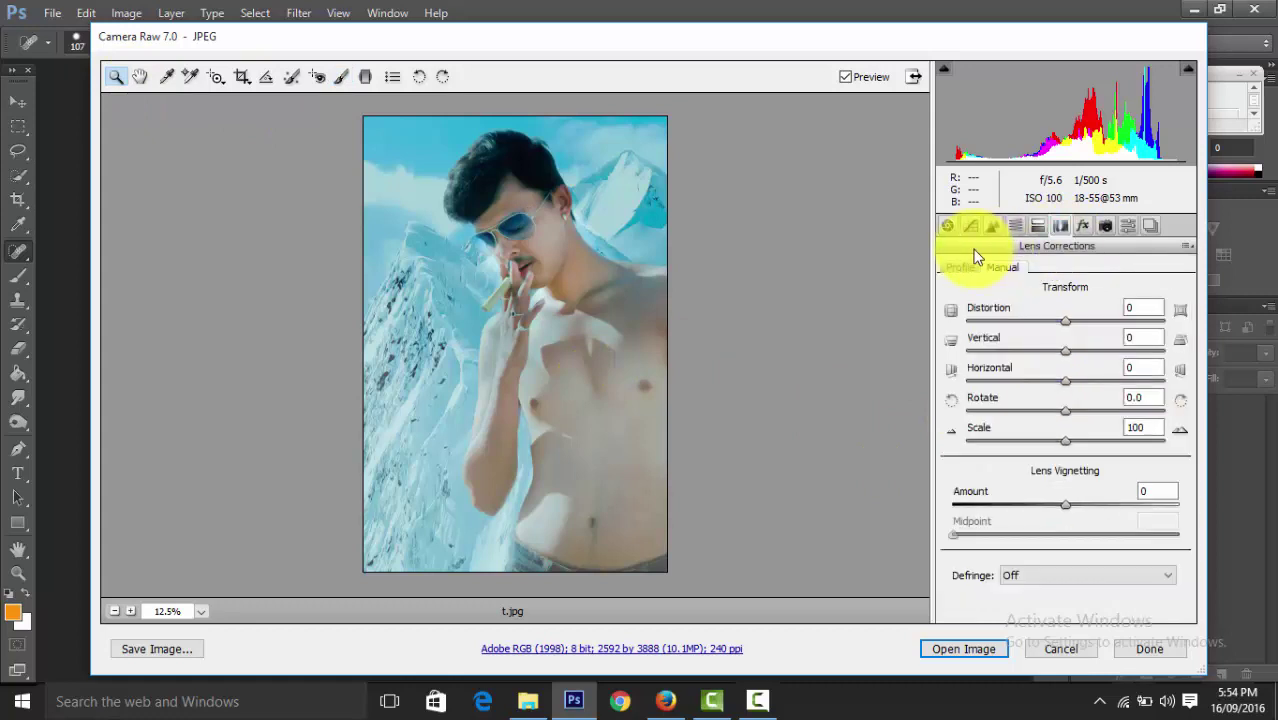
{"action": "left_click", "coordinate": [994, 232]}
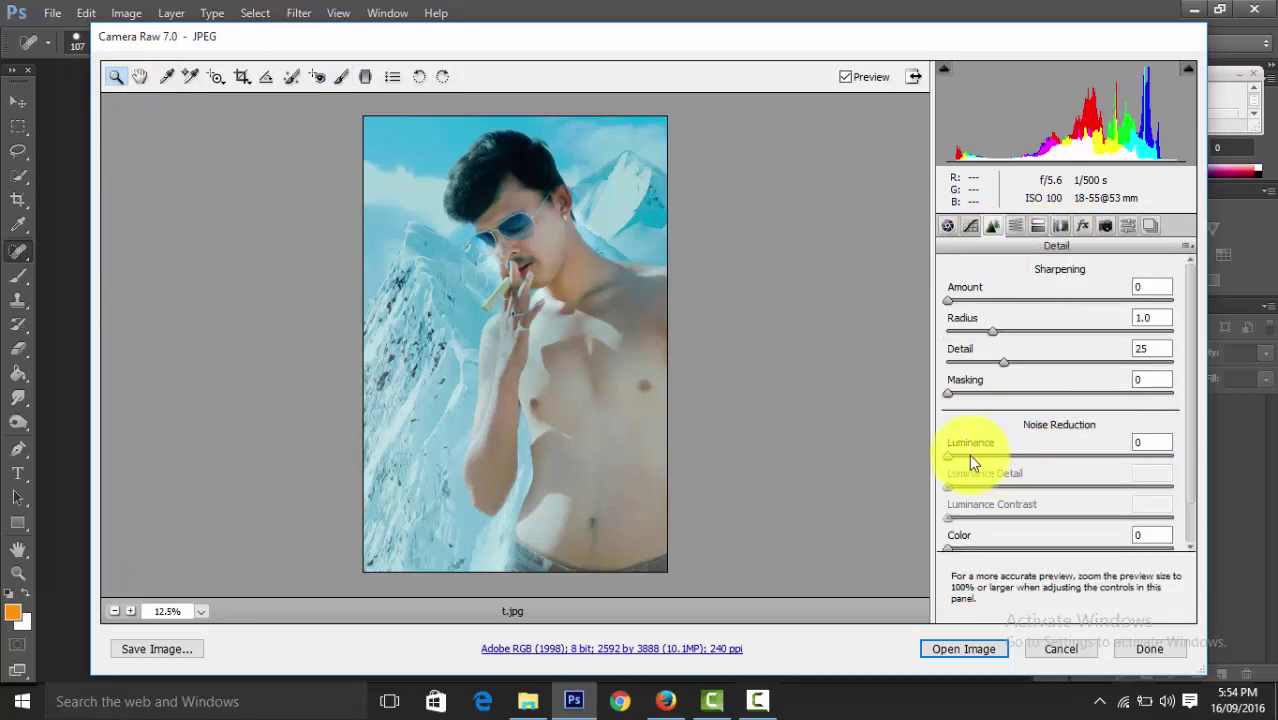
{"action": "left_click", "coordinate": [968, 453]}
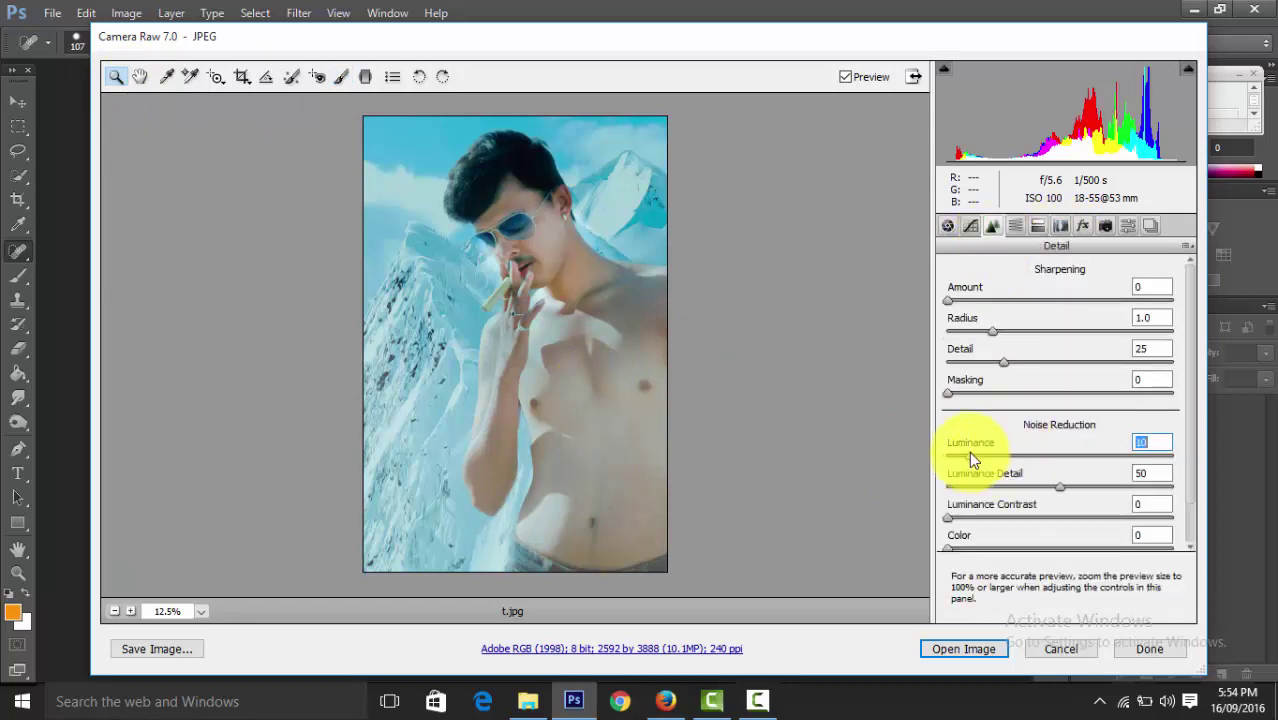
{"action": "left_click", "coordinate": [695, 436], "text": "alt"}
{"action": "left_click", "coordinate": [695, 436]}
{"action": "left_click", "coordinate": [695, 436], "text": "alt"}
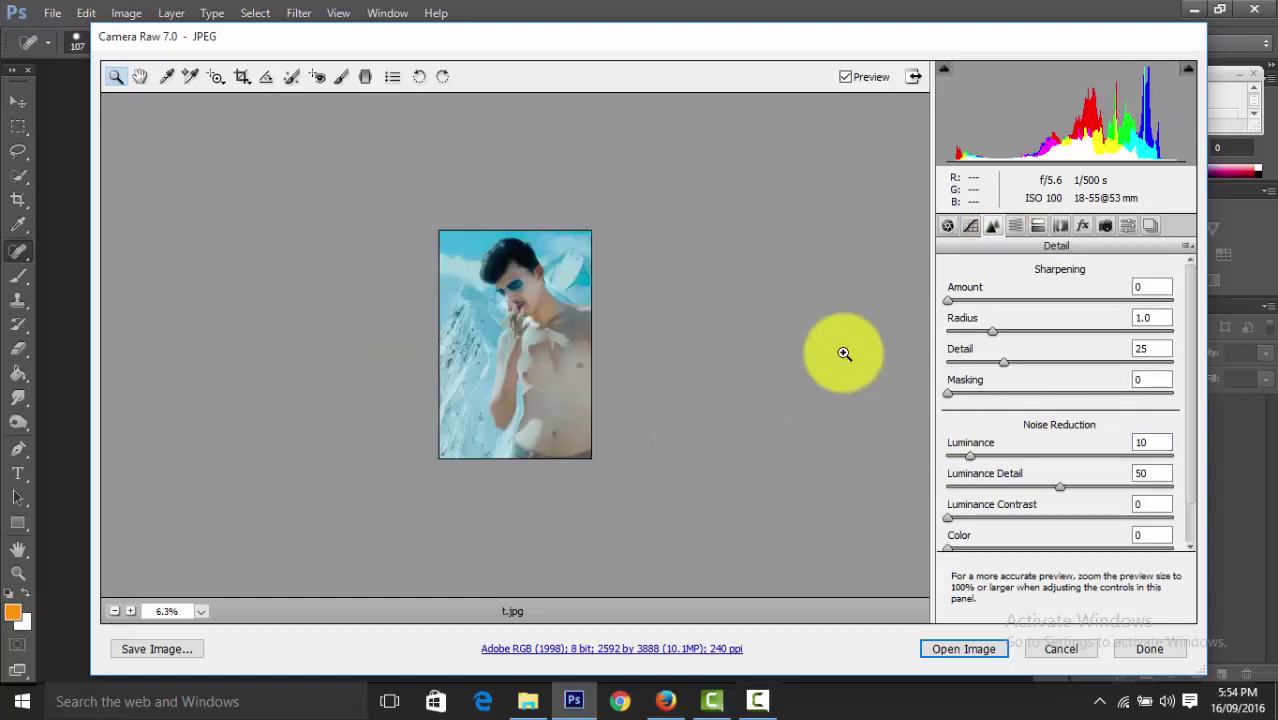
Add a post-crop vignette with Amount -29, Midpoint 28 and Feather 85
{"action": "left_click", "coordinate": [1082, 225]}
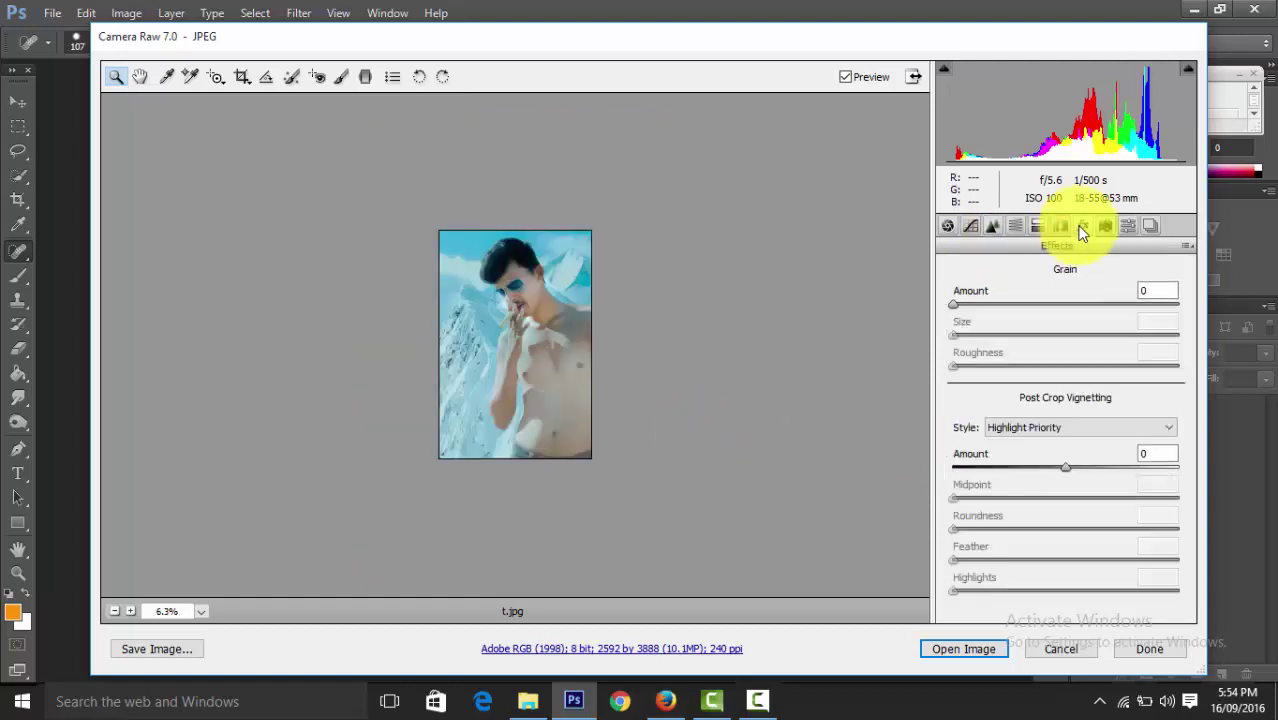
{"action": "left_click", "coordinate": [1044, 466]}
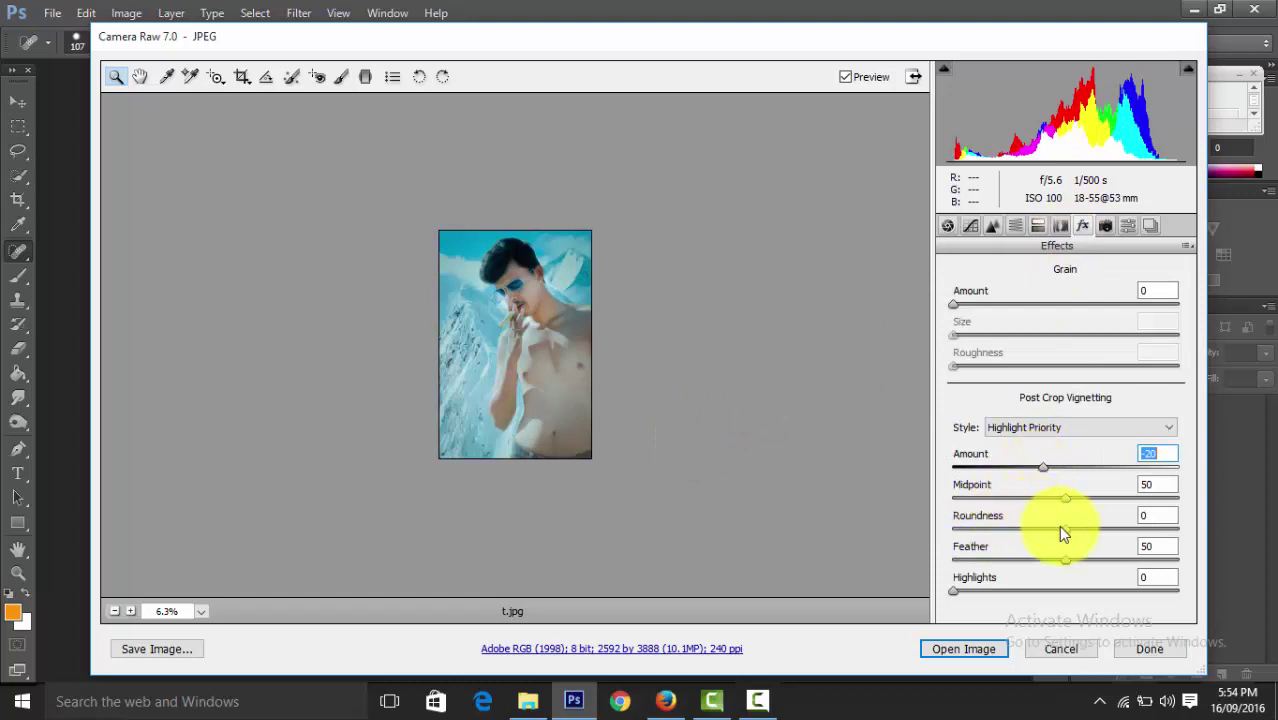
{"action": "left_click_drag", "start_coordinate": [1065, 560], "coordinate": [1143, 558]}
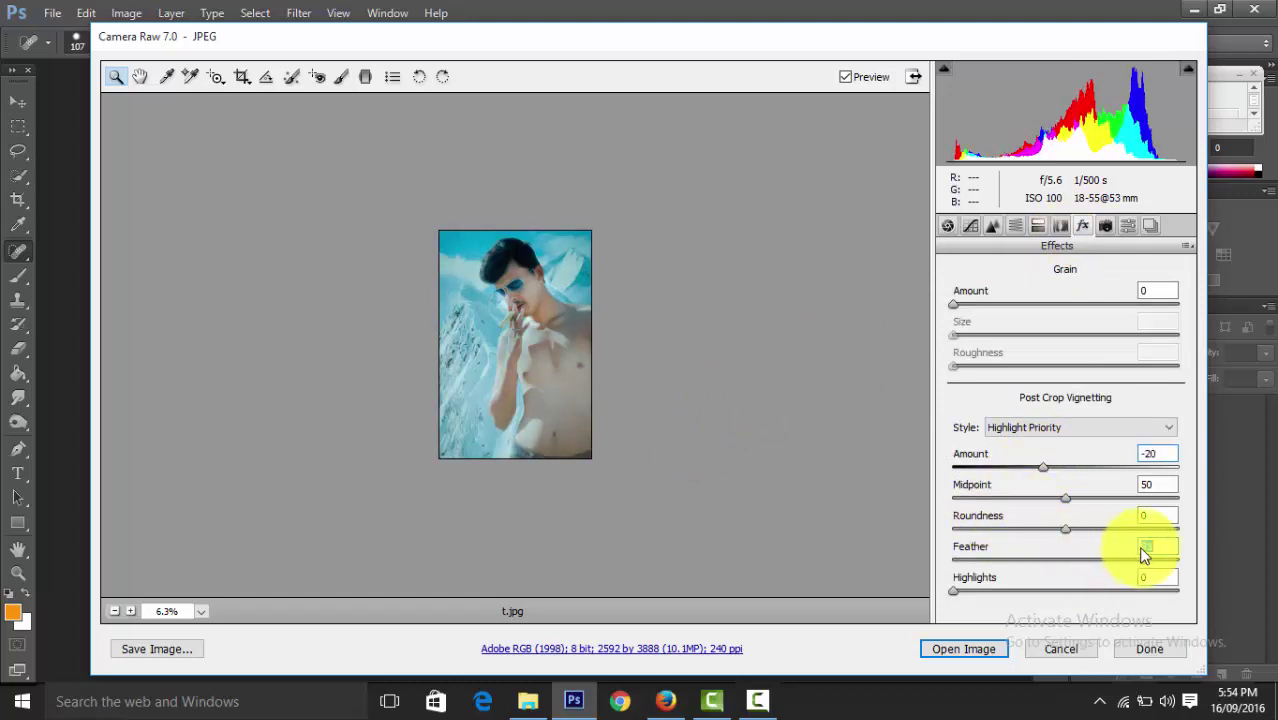
{"action": "left_click", "coordinate": [1031, 467]}
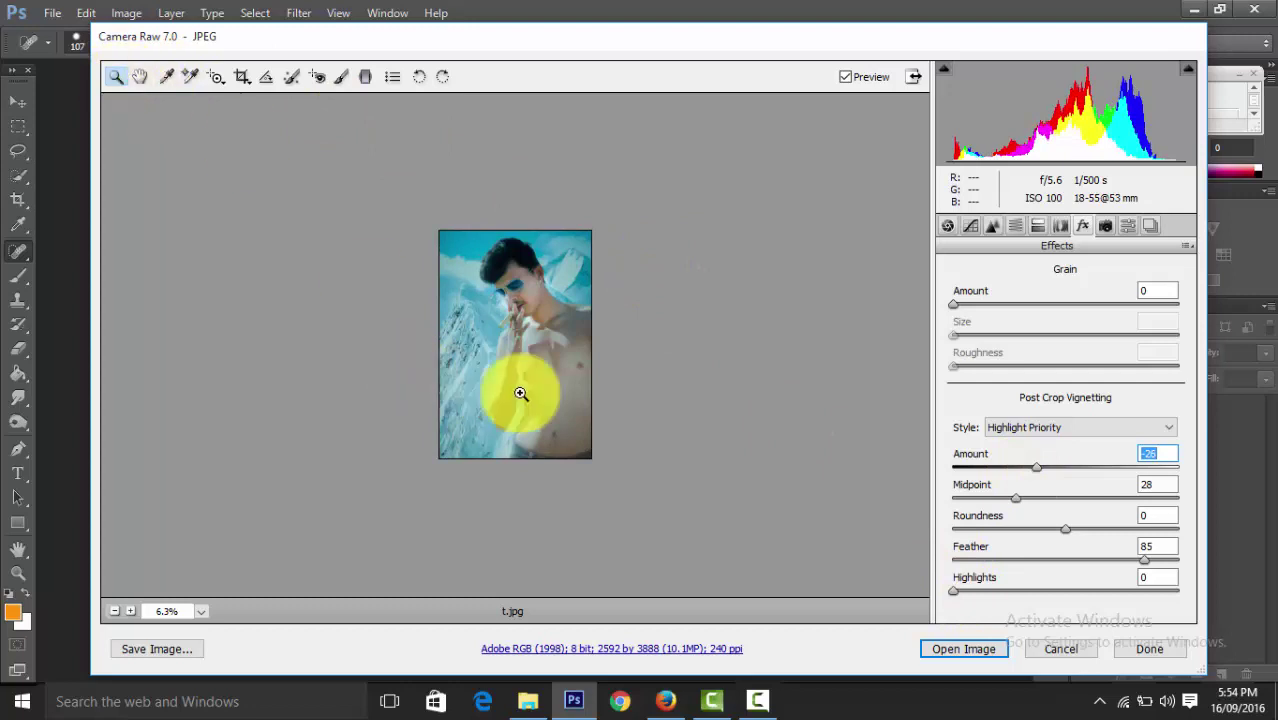
Split-tone the highlights blue with Hue 213 and Saturation 25
{"action": "left_click", "coordinate": [947, 225]}
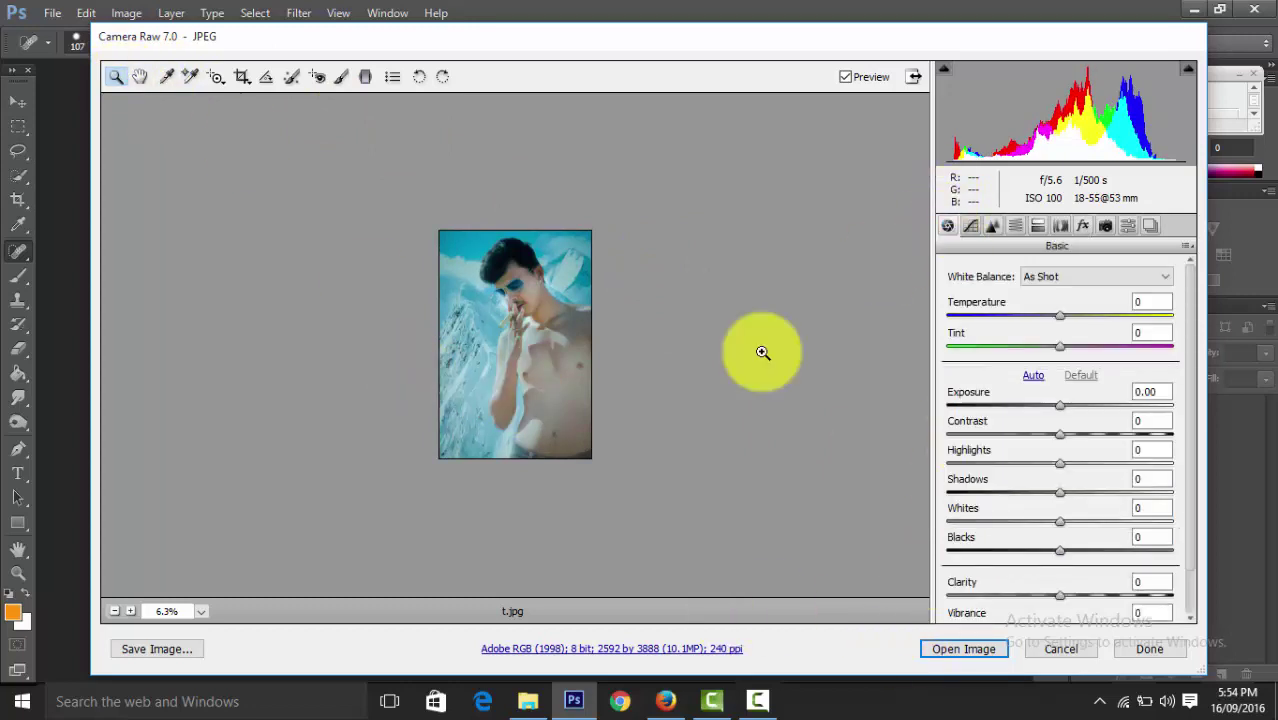
{"action": "left_click", "coordinate": [762, 352]}
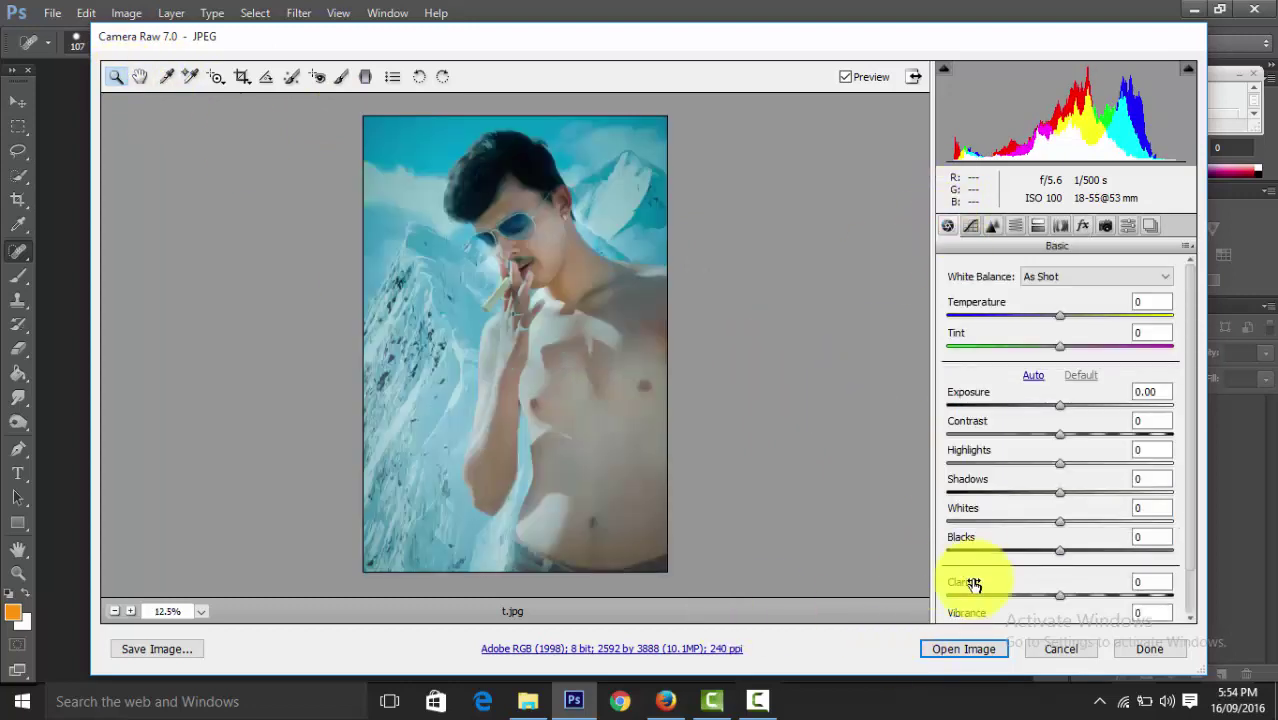
{"action": "left_click", "coordinate": [1037, 228]}
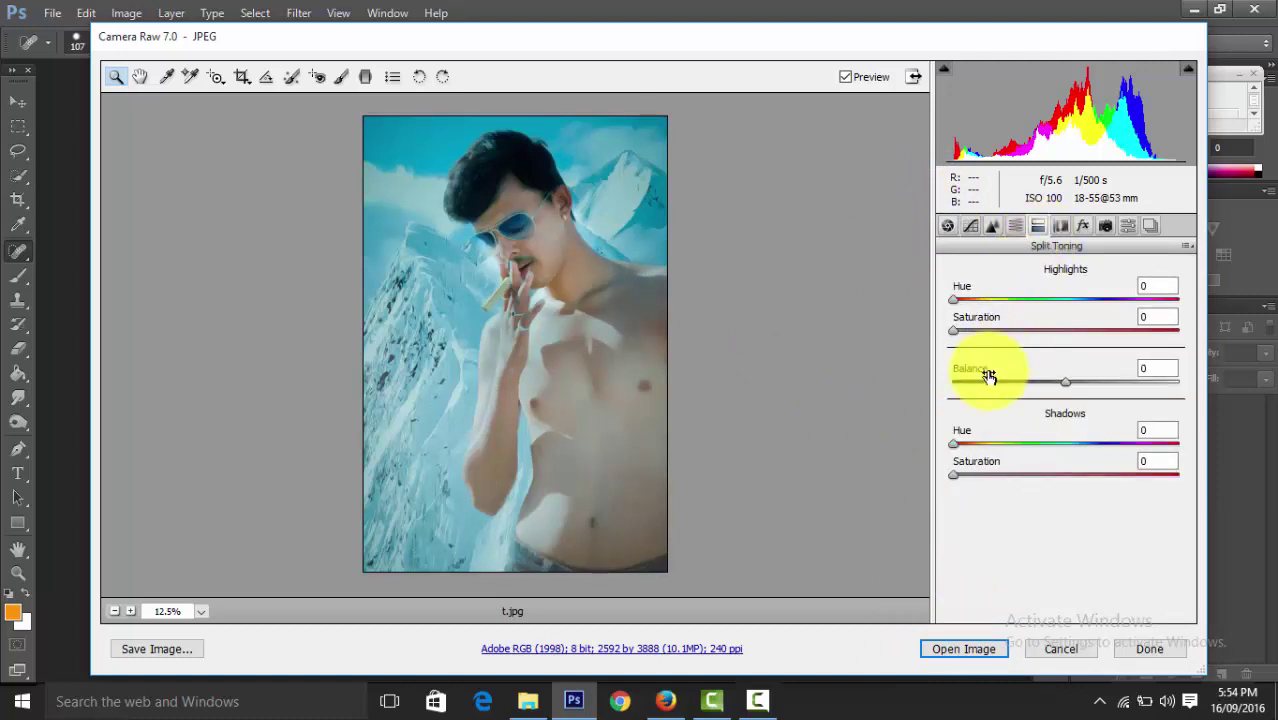
{"action": "left_click_drag", "start_coordinate": [985, 301], "coordinate": [1056, 308]}
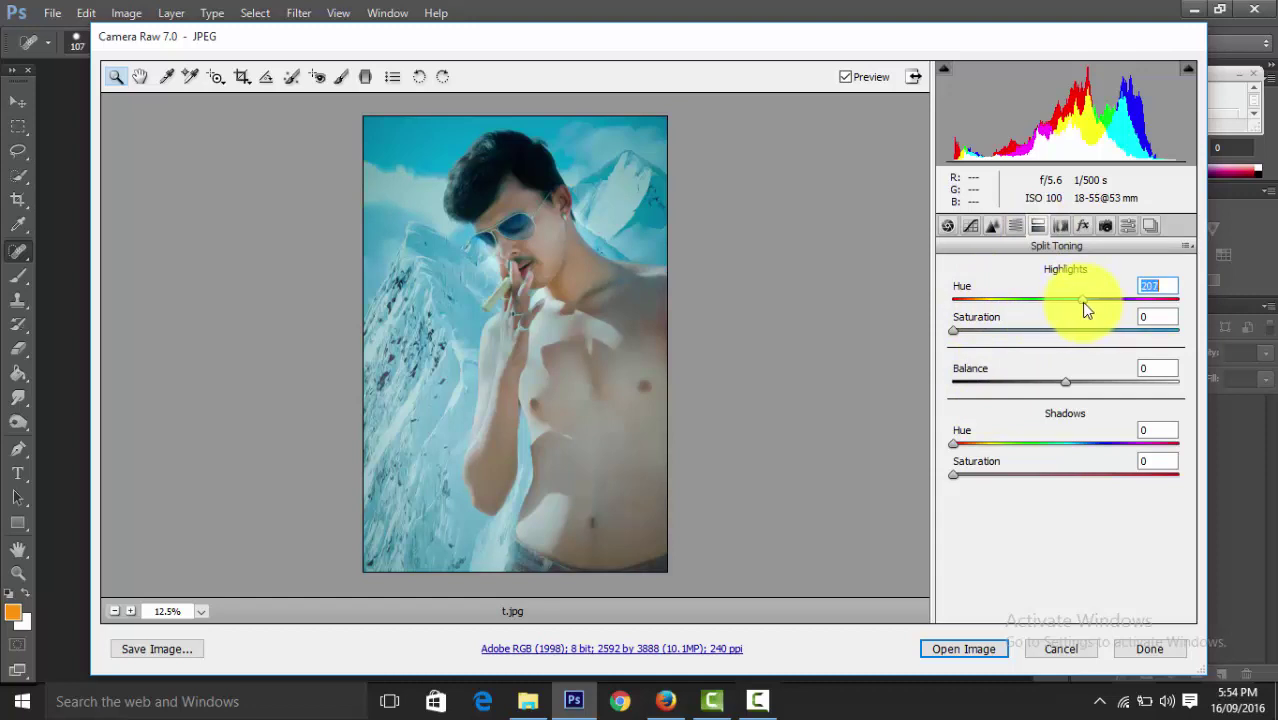
{"action": "left_click_drag", "start_coordinate": [1084, 302], "coordinate": [1086, 302]}
{"action": "left_click", "coordinate": [1027, 331]}
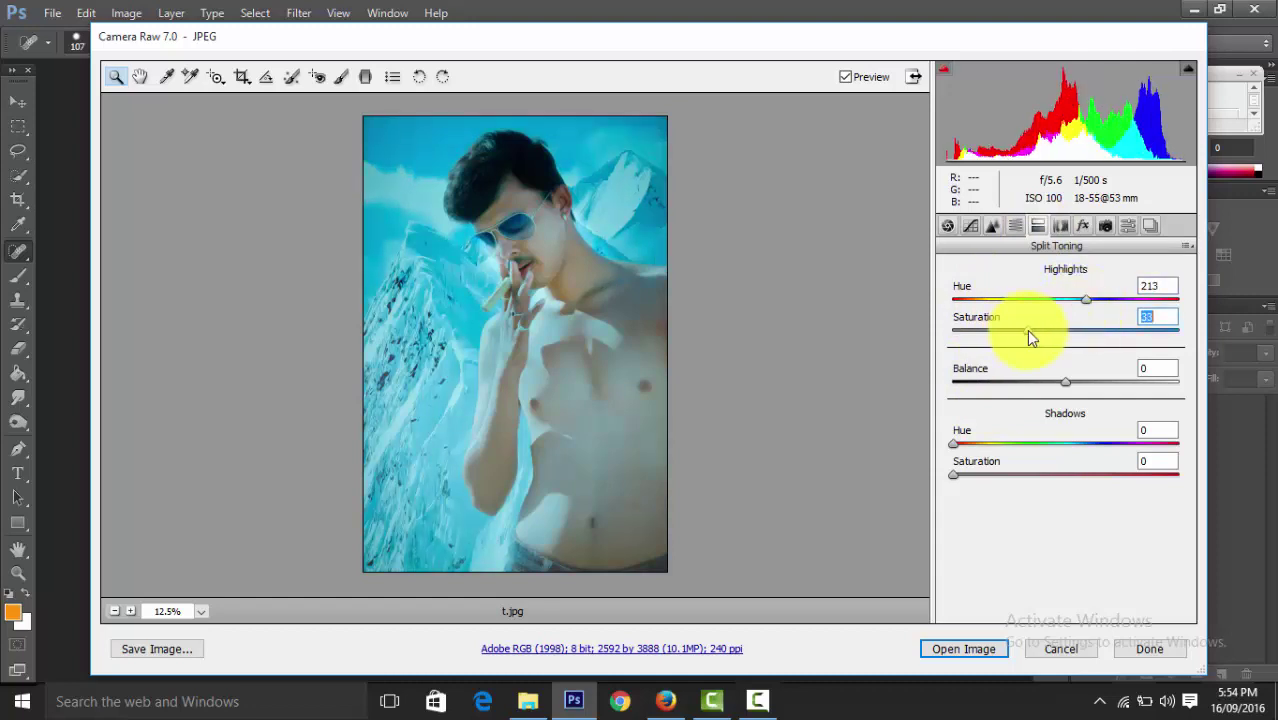
{"action": "left_click_drag", "start_coordinate": [1027, 331], "coordinate": [1009, 331]}
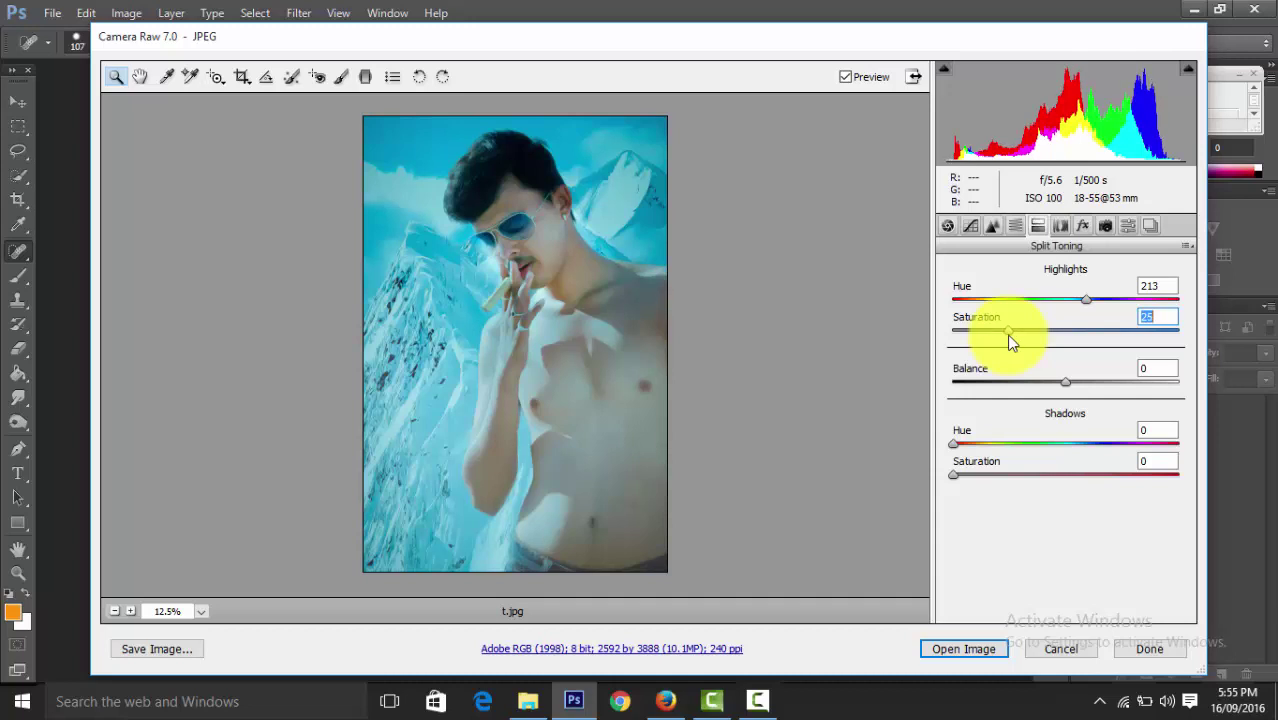
{"action": "left_click", "coordinate": [807, 383]}
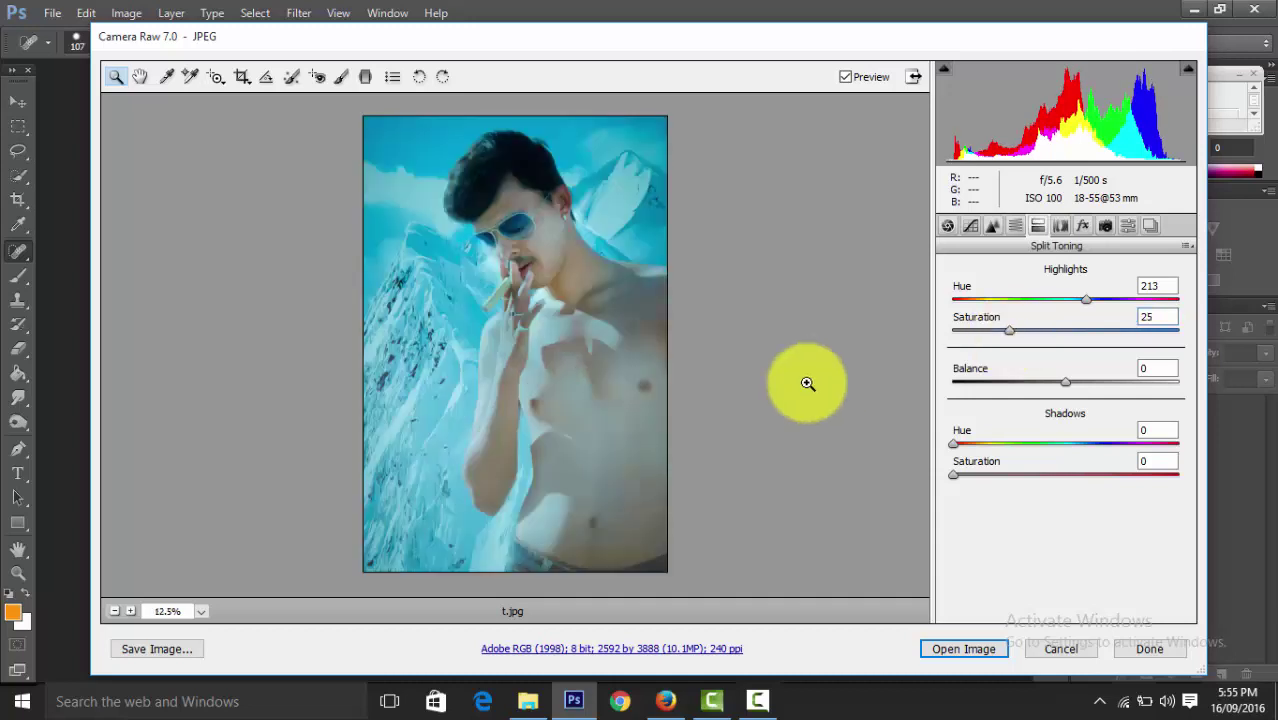
{"action": "left_click", "coordinate": [1014, 225]}
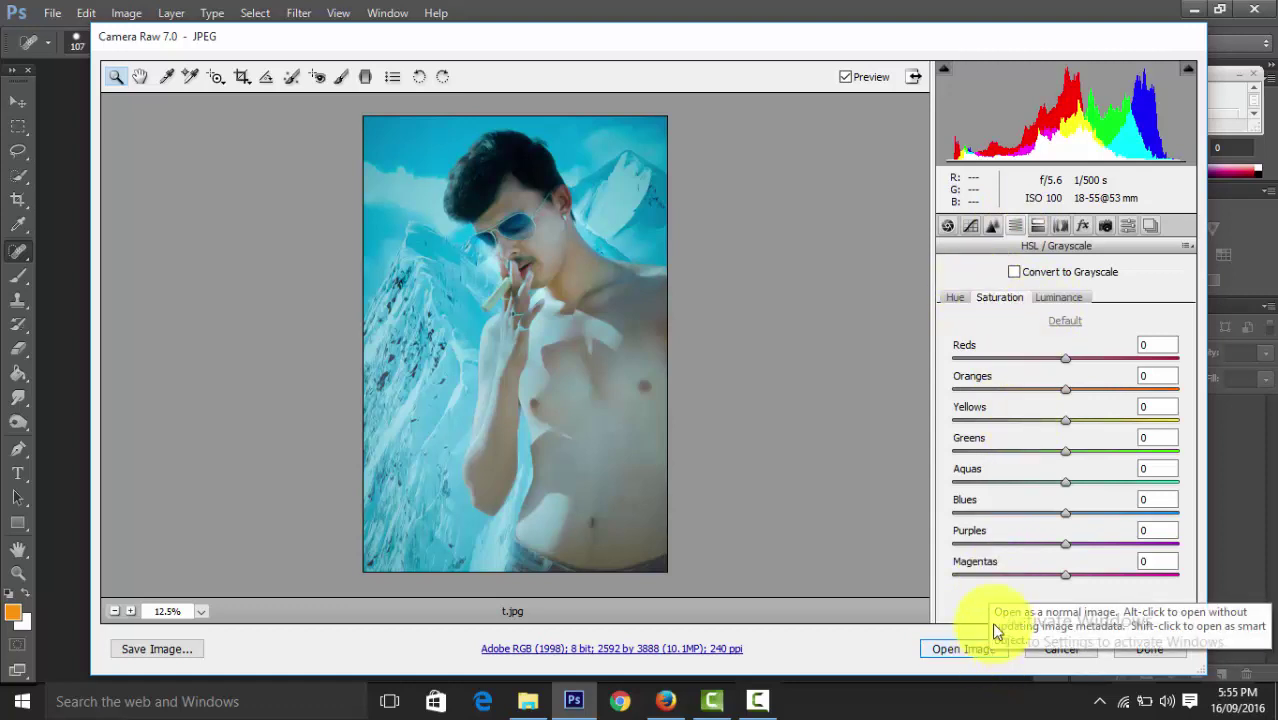
Open the Camera Raw–edited photo in Photoshop with Open Image
{"action": "left_click", "coordinate": [966, 650]}
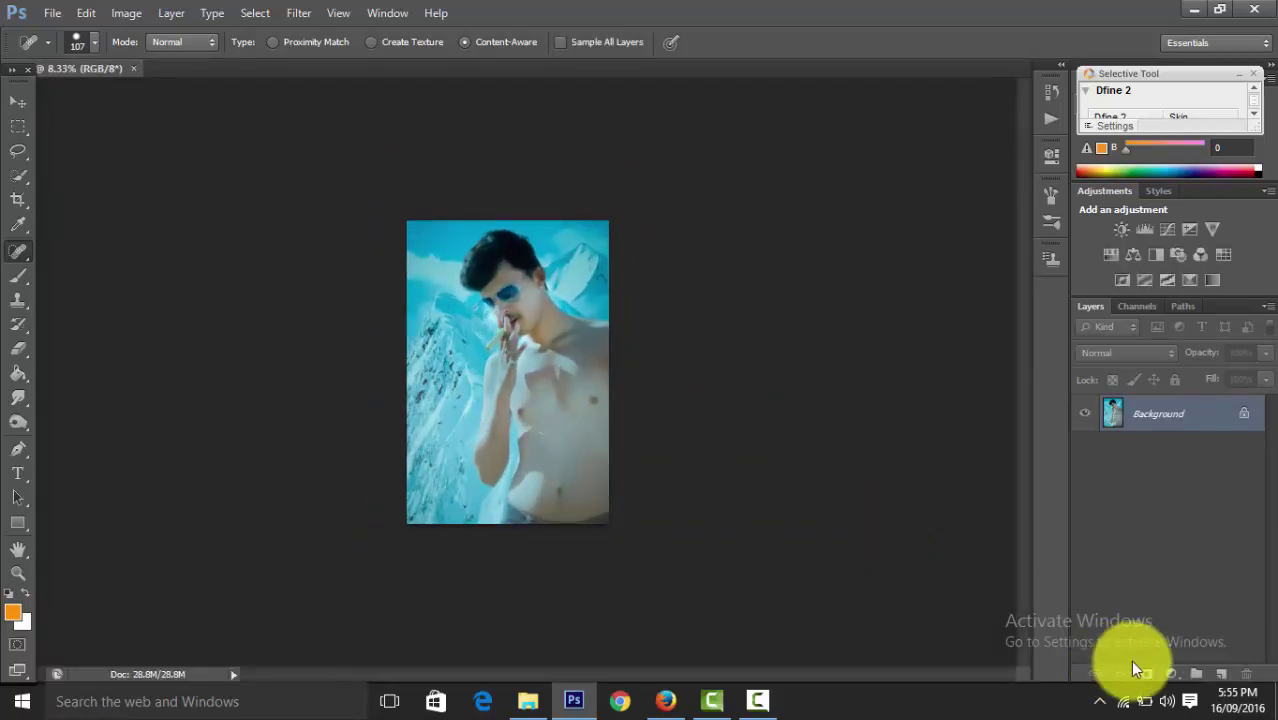
Add a Selective Color adjustment layer and set Reds to Cyan -36, Black +18
{"action": "left_click", "coordinate": [1168, 673]}
{"action": "left_click", "coordinate": [1160, 645]}
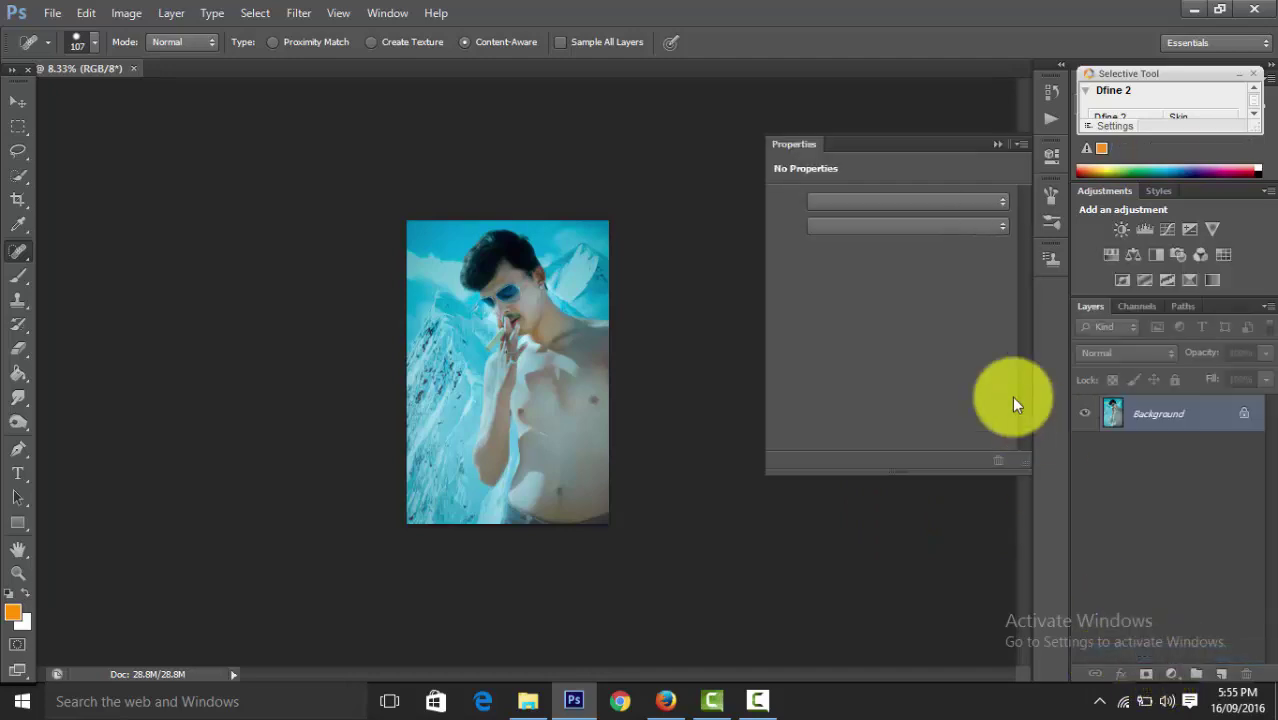
{"action": "left_click_drag", "start_coordinate": [886, 266], "coordinate": [847, 266]}
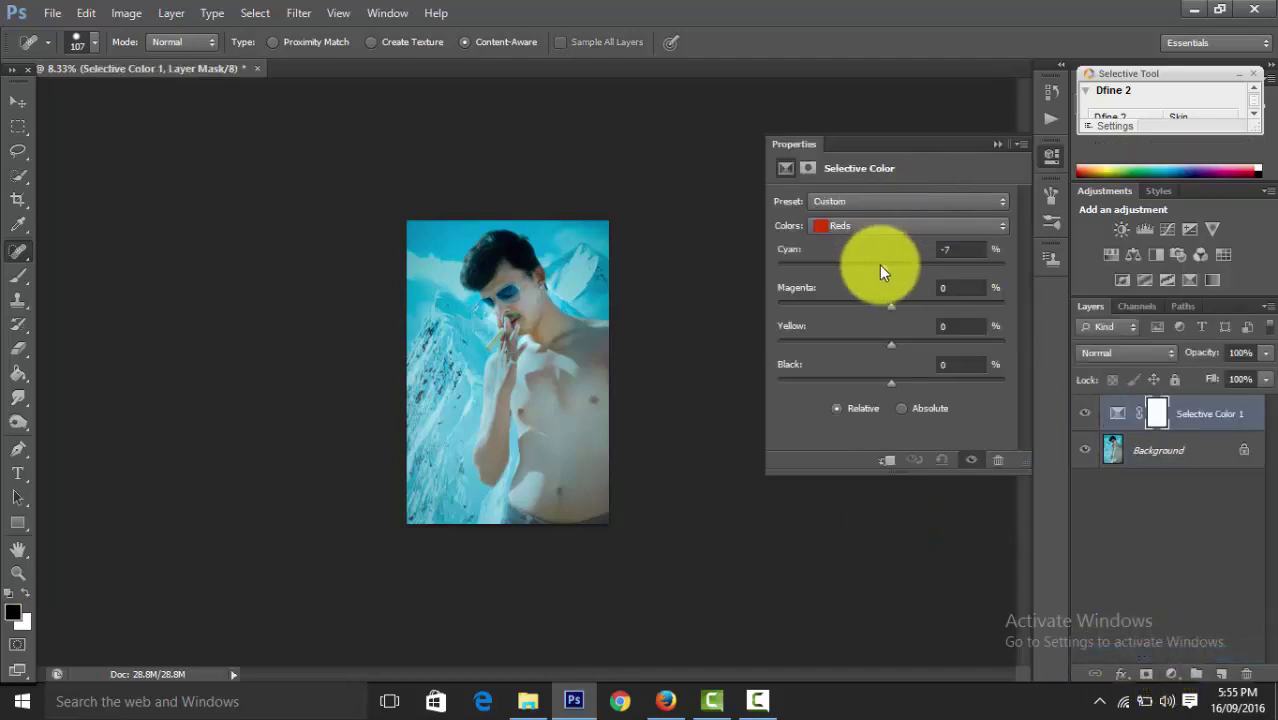
{"action": "mouse_move", "coordinate": [752, 273]}
{"action": "left_mouse_down"}
{"action": "mouse_move", "coordinate": [950, 297]}
{"action": "mouse_move", "coordinate": [850, 277]}
{"action": "left_mouse_up"}
{"action": "left_click_drag", "start_coordinate": [891, 381], "coordinate": [912, 383]}
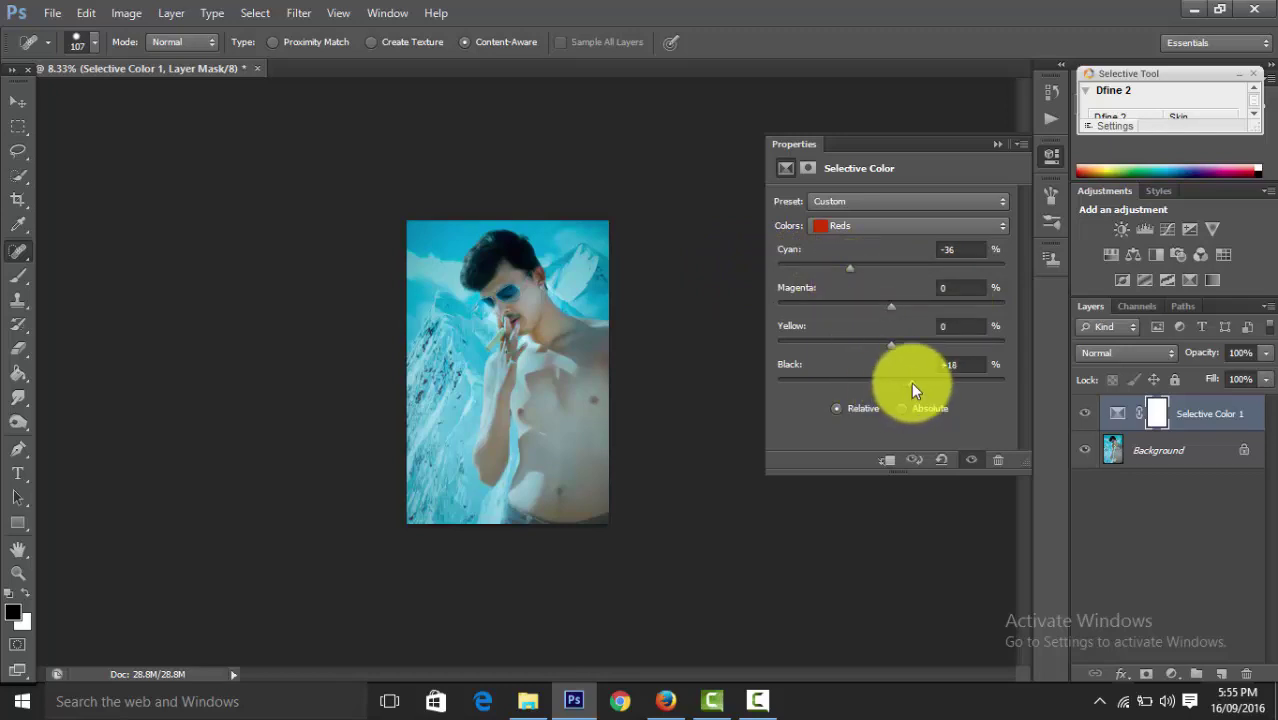
Add black to the Blacks range and set Neutrals to Yellow -2, Black +9
{"action": "left_click", "coordinate": [910, 224]}
{"action": "left_click", "coordinate": [866, 364]}
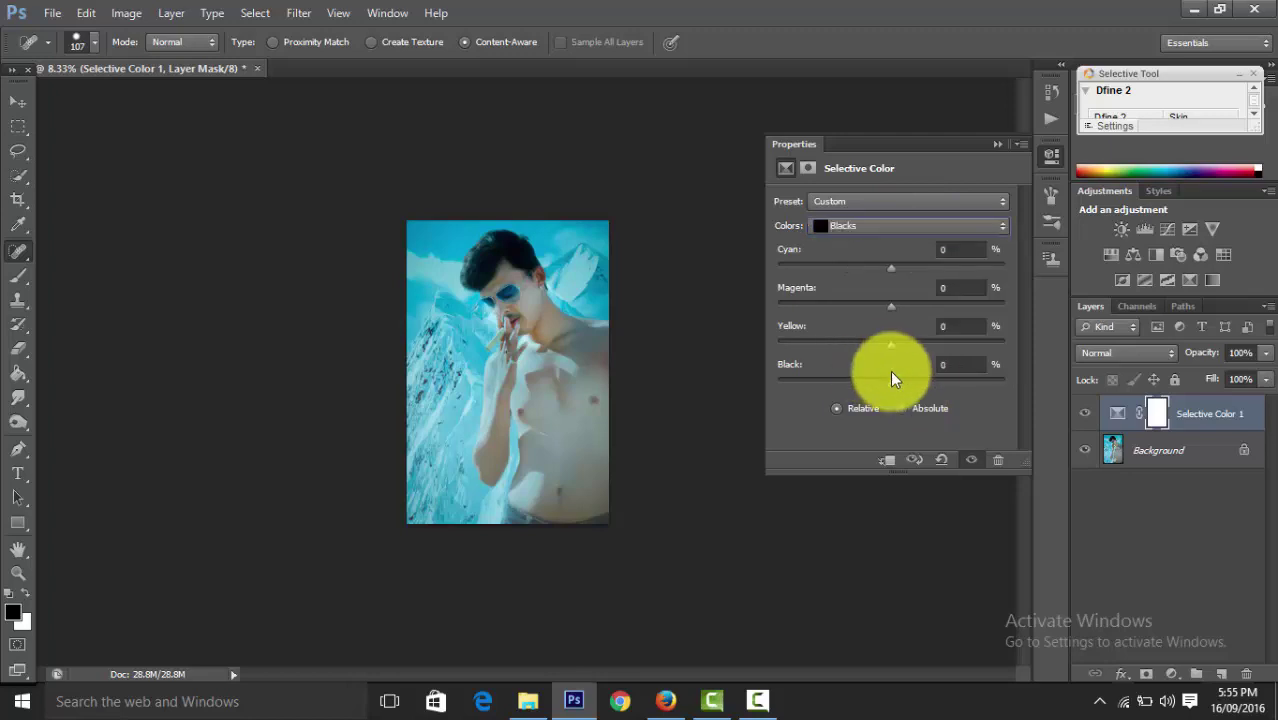
{"action": "left_click_drag", "start_coordinate": [891, 383], "coordinate": [912, 379]}
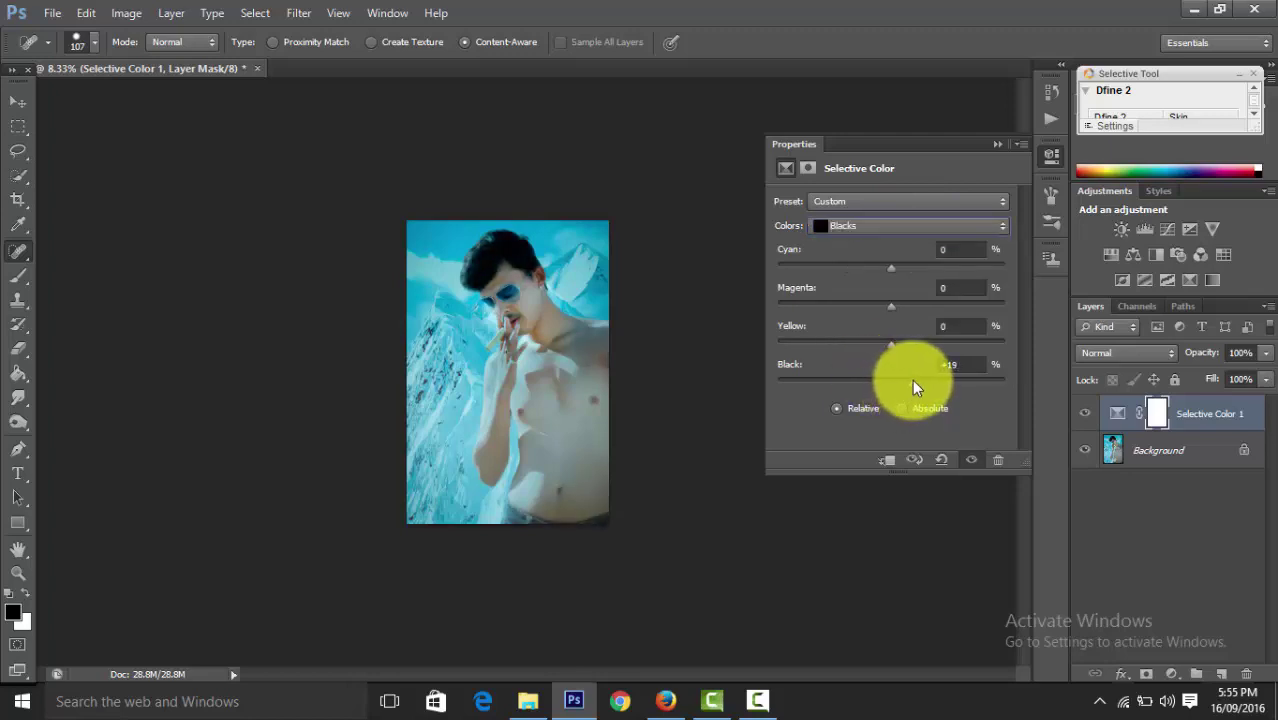
{"action": "left_click", "coordinate": [881, 229]}
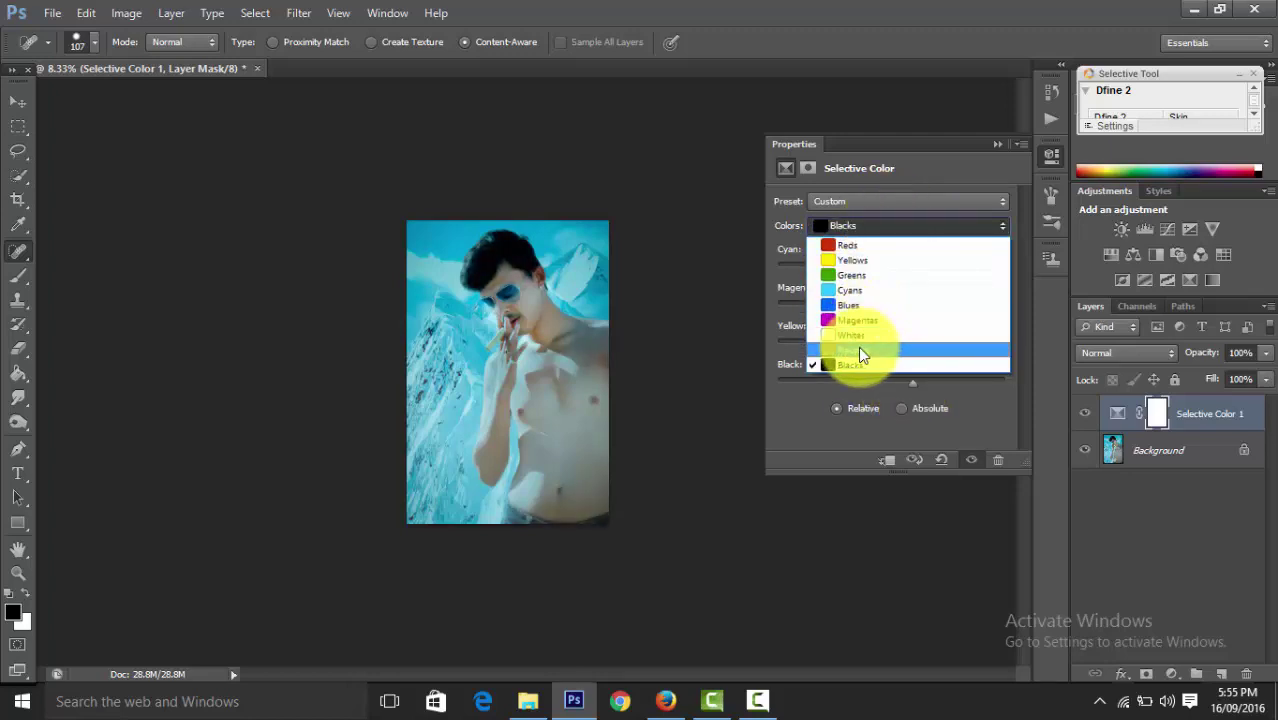
{"action": "left_click", "coordinate": [893, 350]}
{"action": "left_click", "coordinate": [893, 349]}
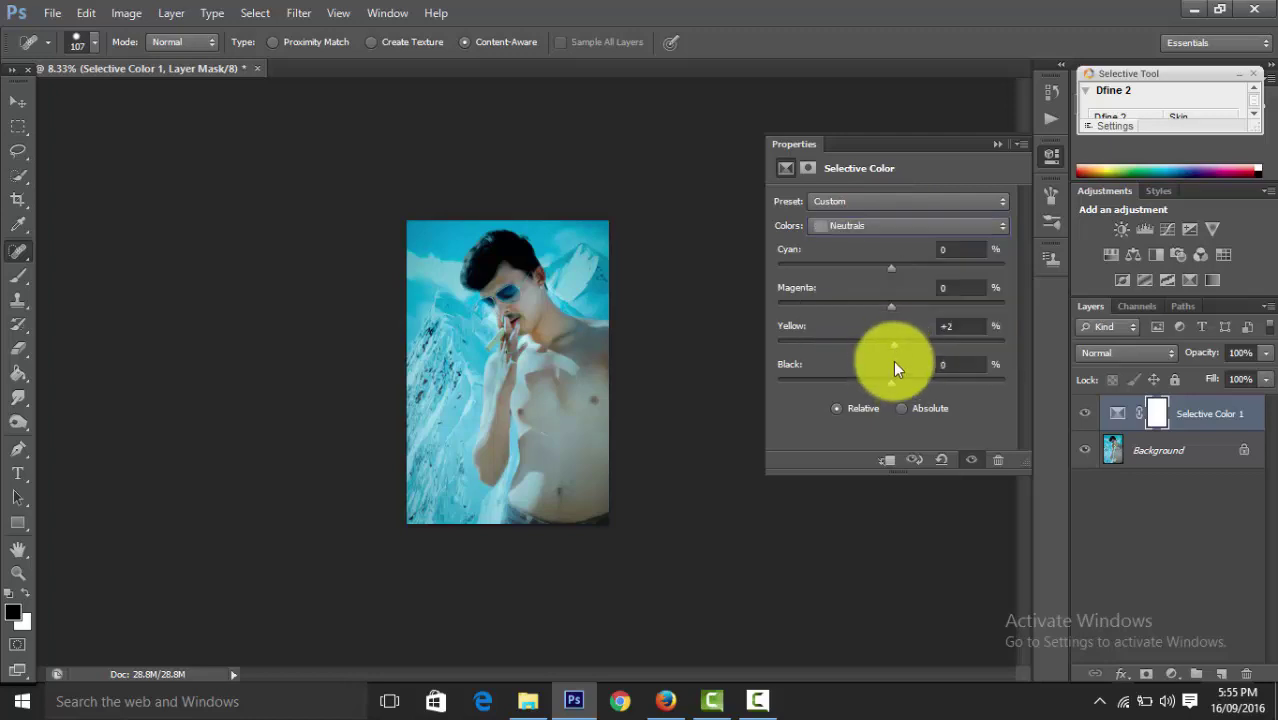
{"action": "left_click_drag", "start_coordinate": [890, 348], "coordinate": [900, 381]}
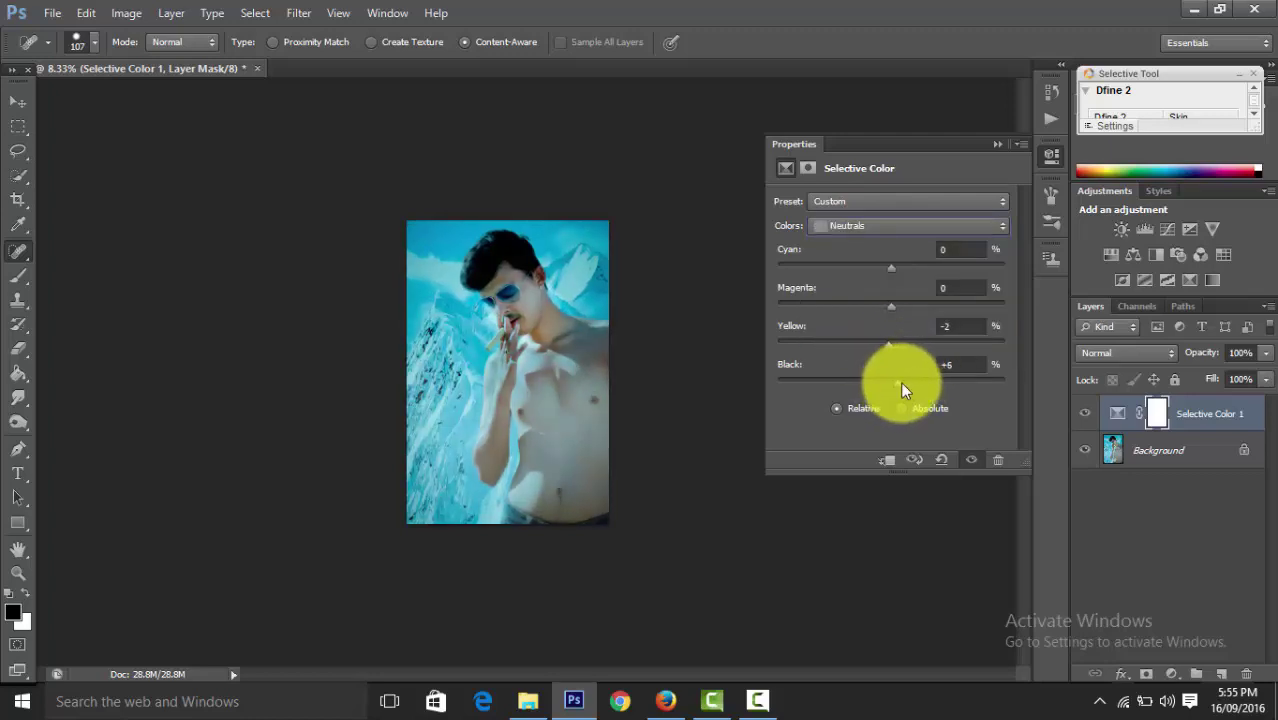
{"action": "key", "text": "ctrl+plus"}
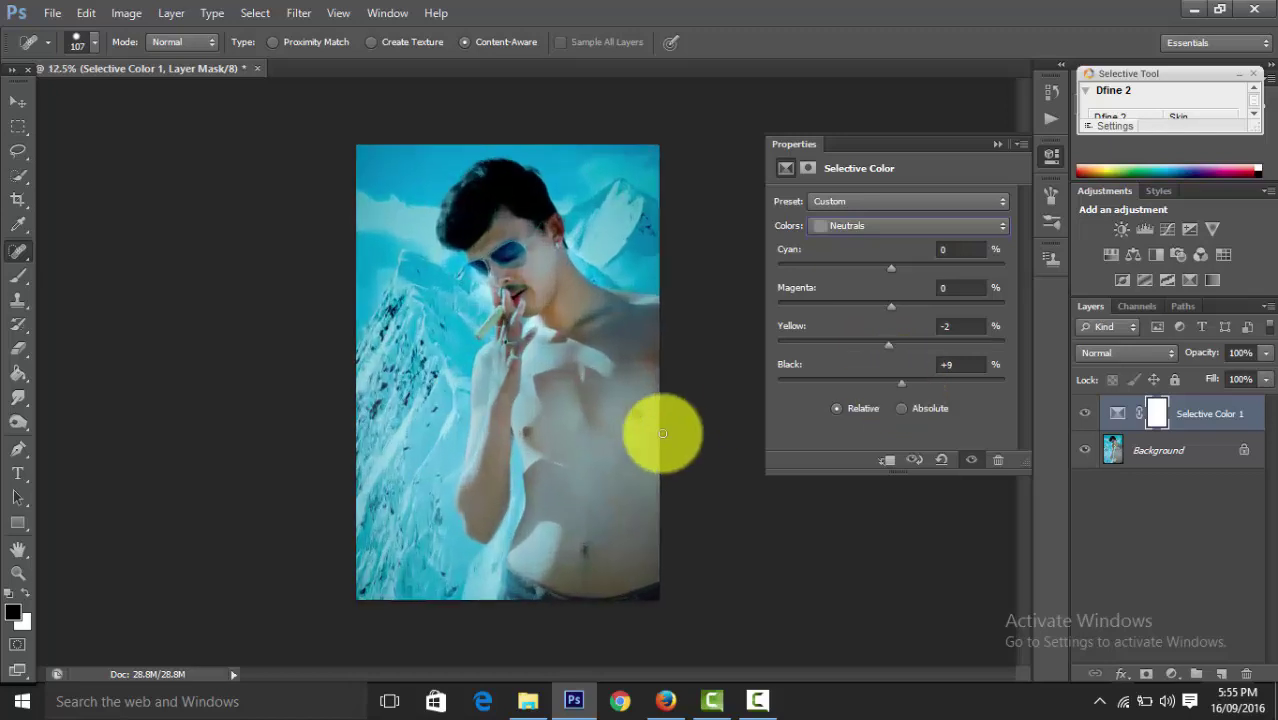
Set the Blues range to Cyan +100 and Black -20, then collapse the properties
{"action": "left_click", "coordinate": [847, 226]}
{"action": "left_click", "coordinate": [848, 312]}
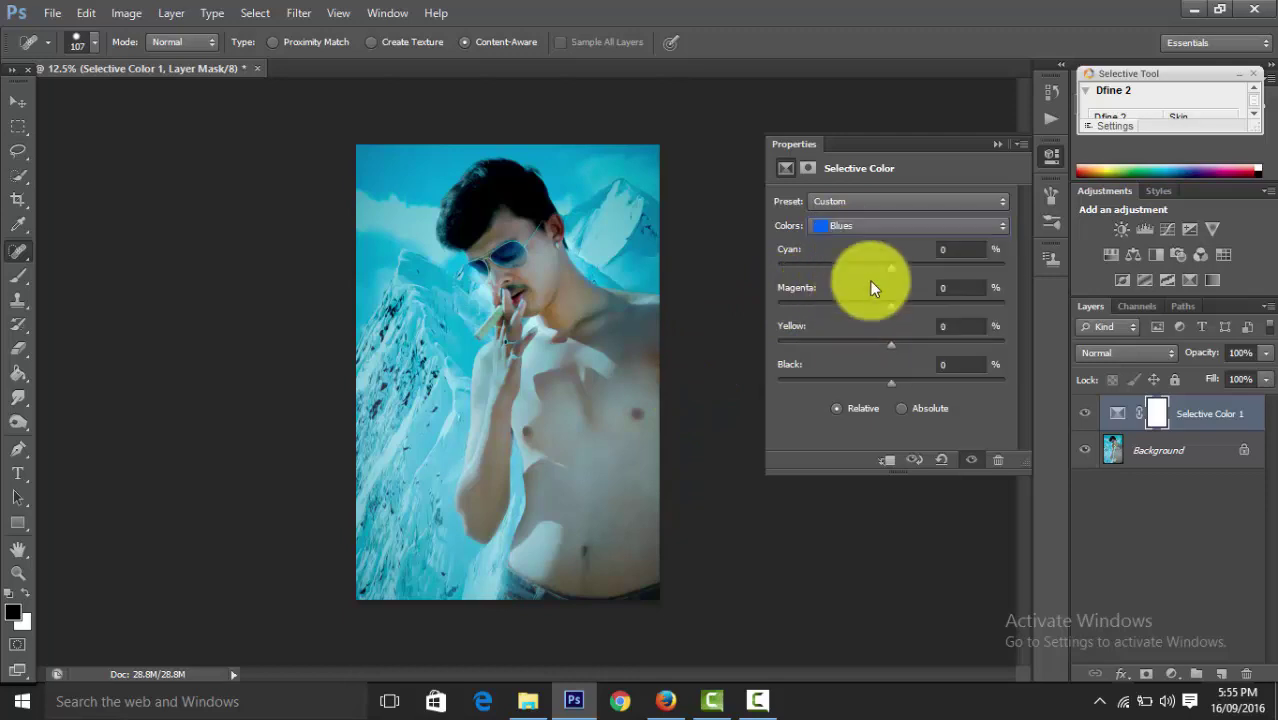
{"action": "mouse_move", "coordinate": [891, 268]}
{"action": "left_mouse_down"}
{"action": "mouse_move", "coordinate": [798, 265]}
{"action": "mouse_move", "coordinate": [1081, 290]}
{"action": "left_mouse_up"}
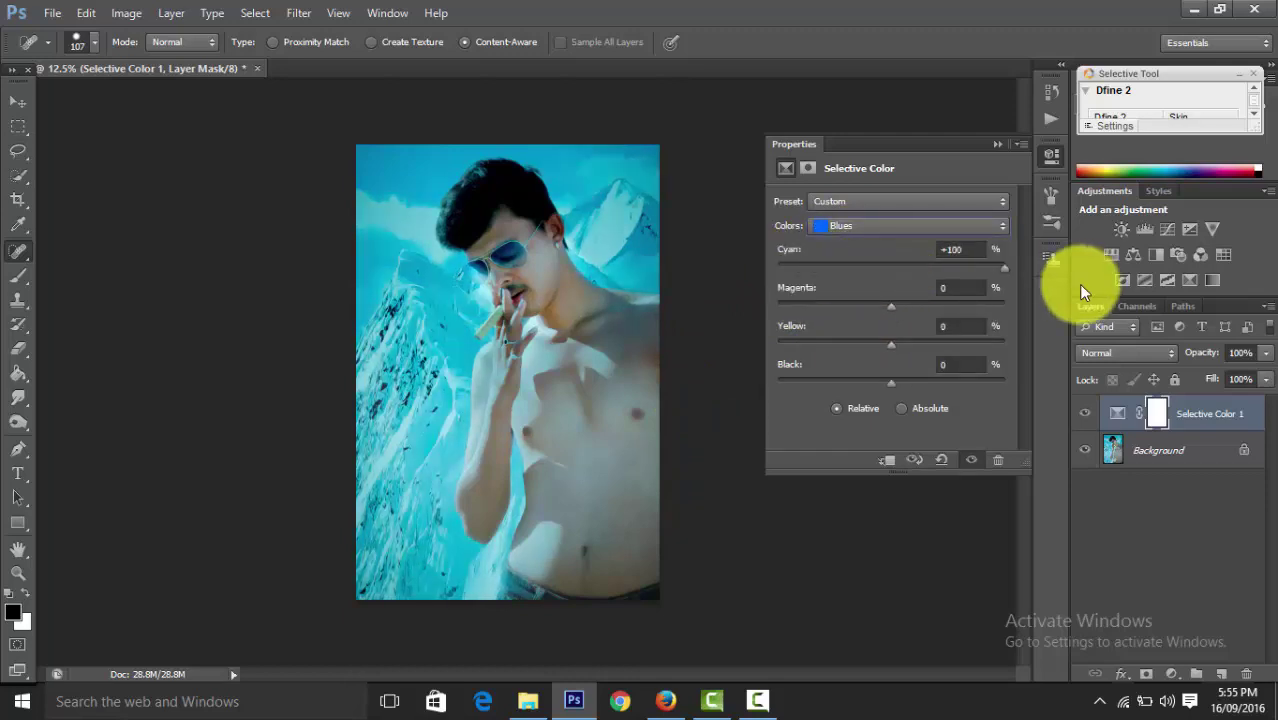
{"action": "mouse_move", "coordinate": [893, 383]}
{"action": "left_mouse_down"}
{"action": "mouse_move", "coordinate": [1033, 379]}
{"action": "mouse_move", "coordinate": [869, 405]}
{"action": "left_mouse_up"}
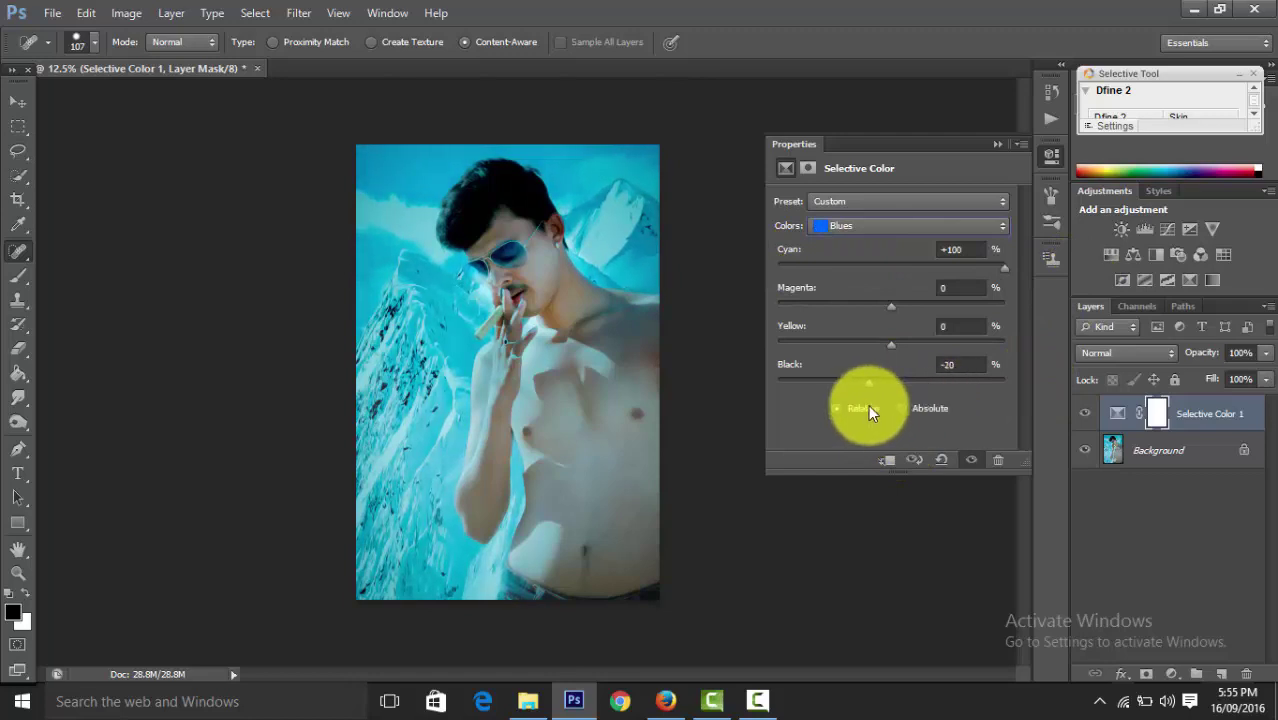
{"action": "left_click", "coordinate": [995, 146]}
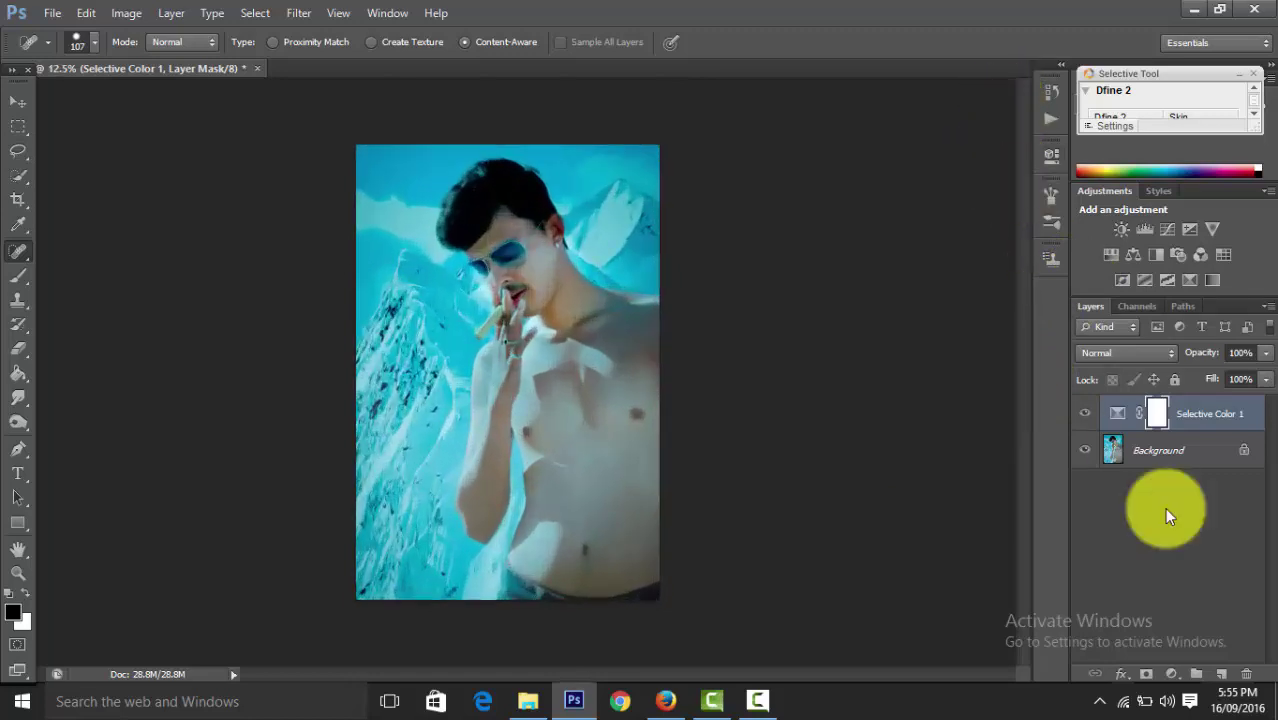
Add a new empty layer above Selective Color 1 and set the foreground colour to black
{"action": "left_click", "coordinate": [1222, 674]}
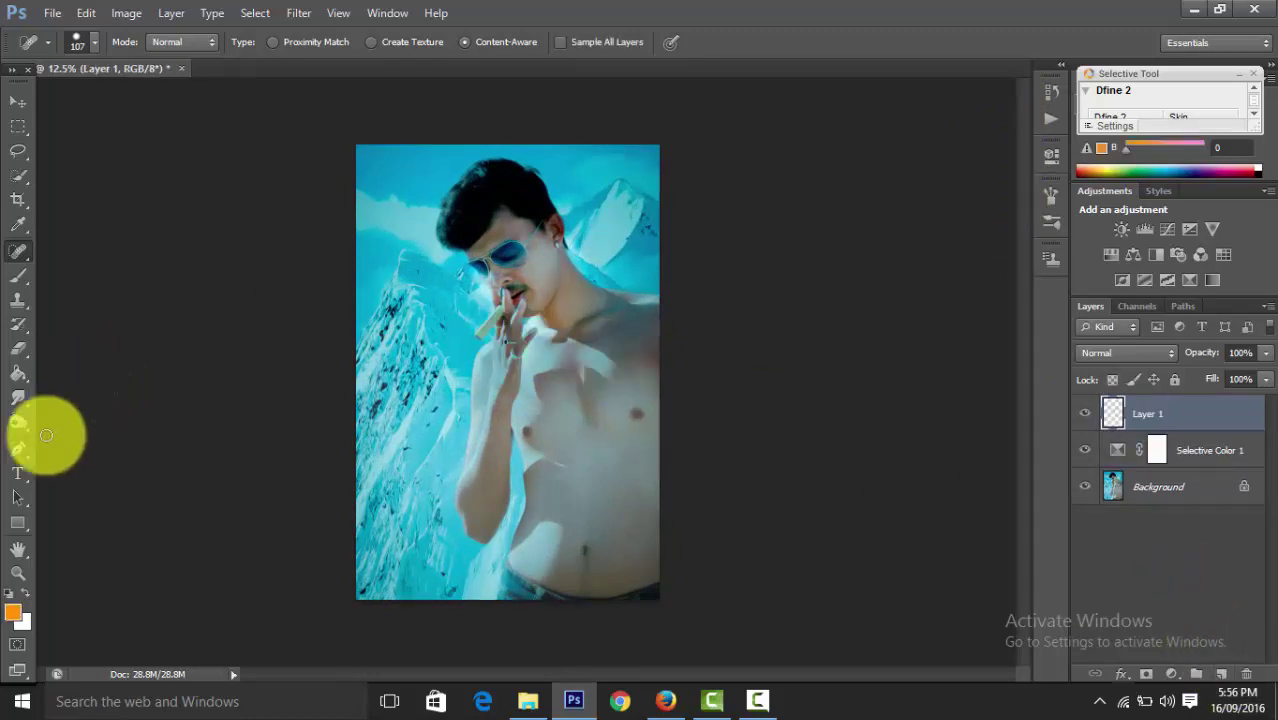
{"action": "left_click", "coordinate": [12, 612]}
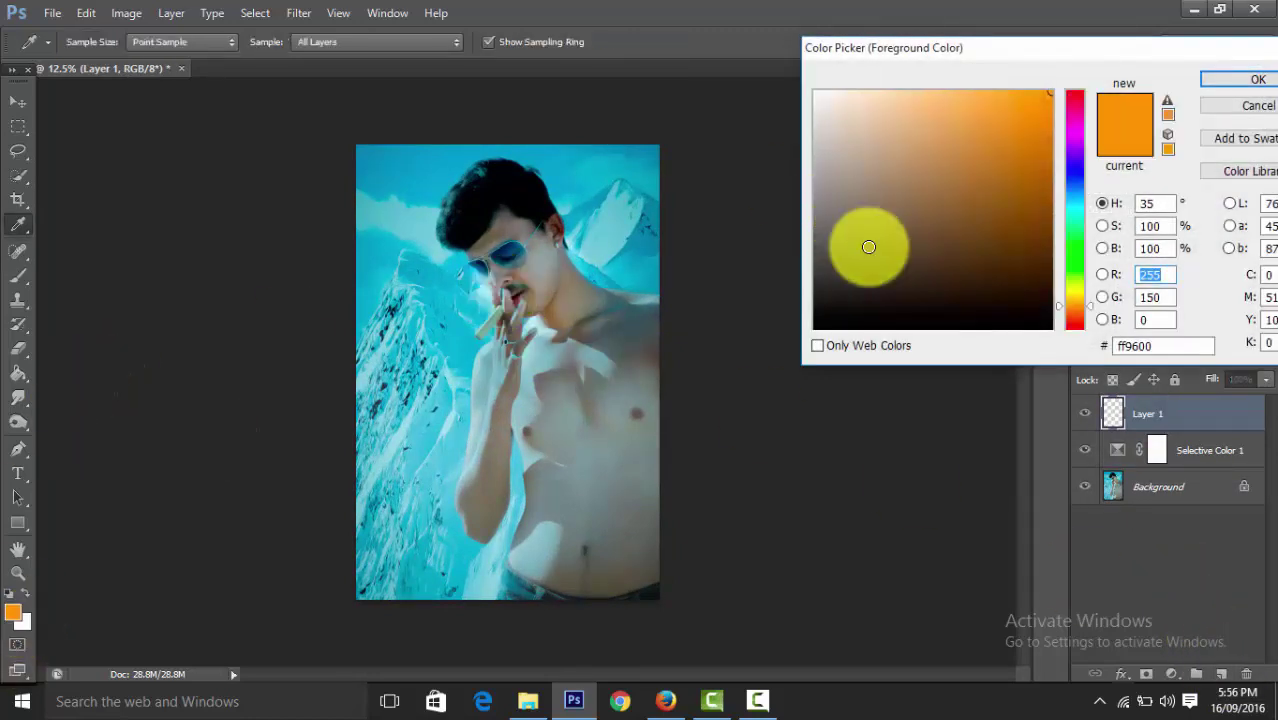
{"action": "left_click_drag", "start_coordinate": [868, 247], "coordinate": [753, 493]}
{"action": "left_click", "coordinate": [1217, 79]}
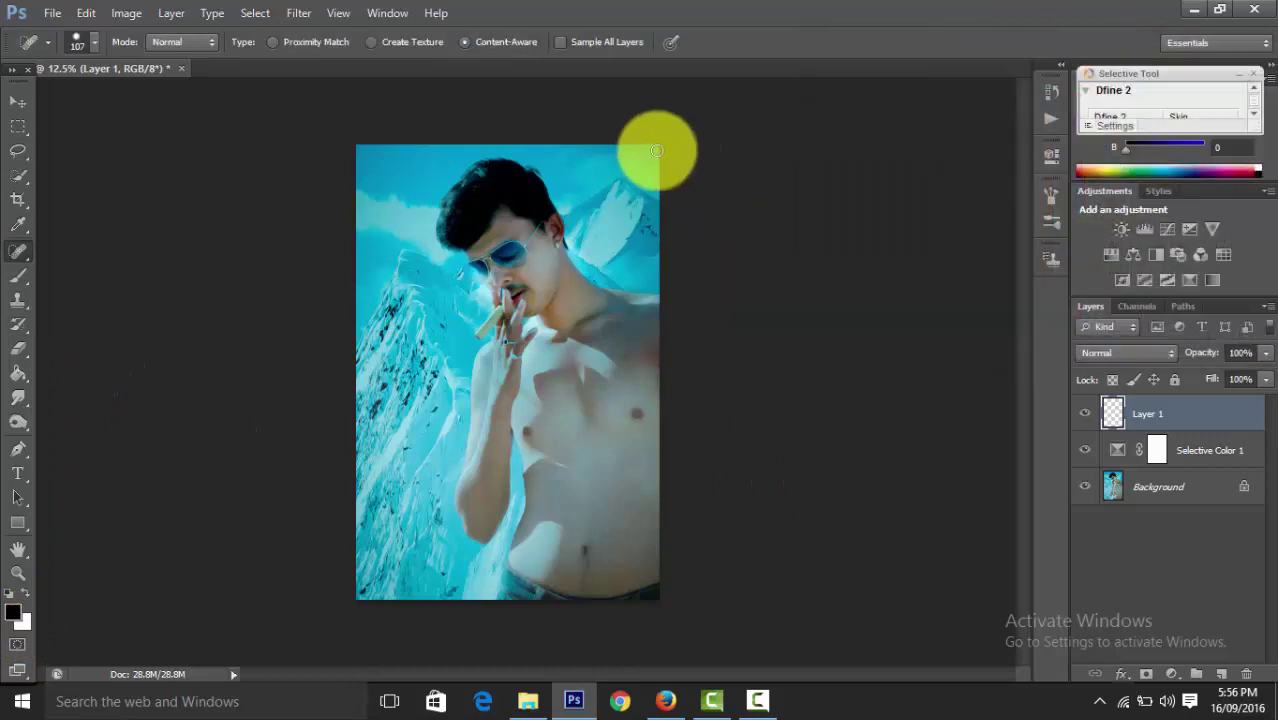
Paint black along all four edges with an 825 px soft brush and fade the layer to 23%
{"action": "left_click", "coordinate": [18, 275]}
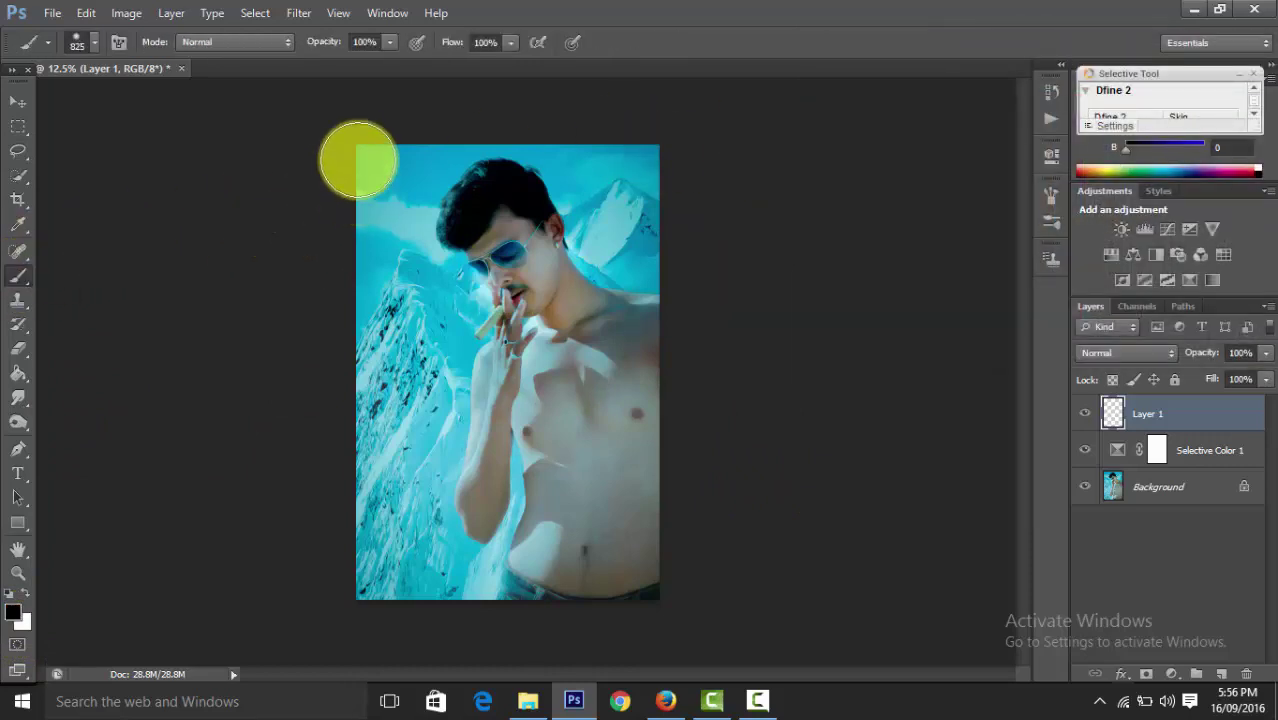
{"action": "left_click_drag", "start_coordinate": [358, 160], "coordinate": [371, 585]}
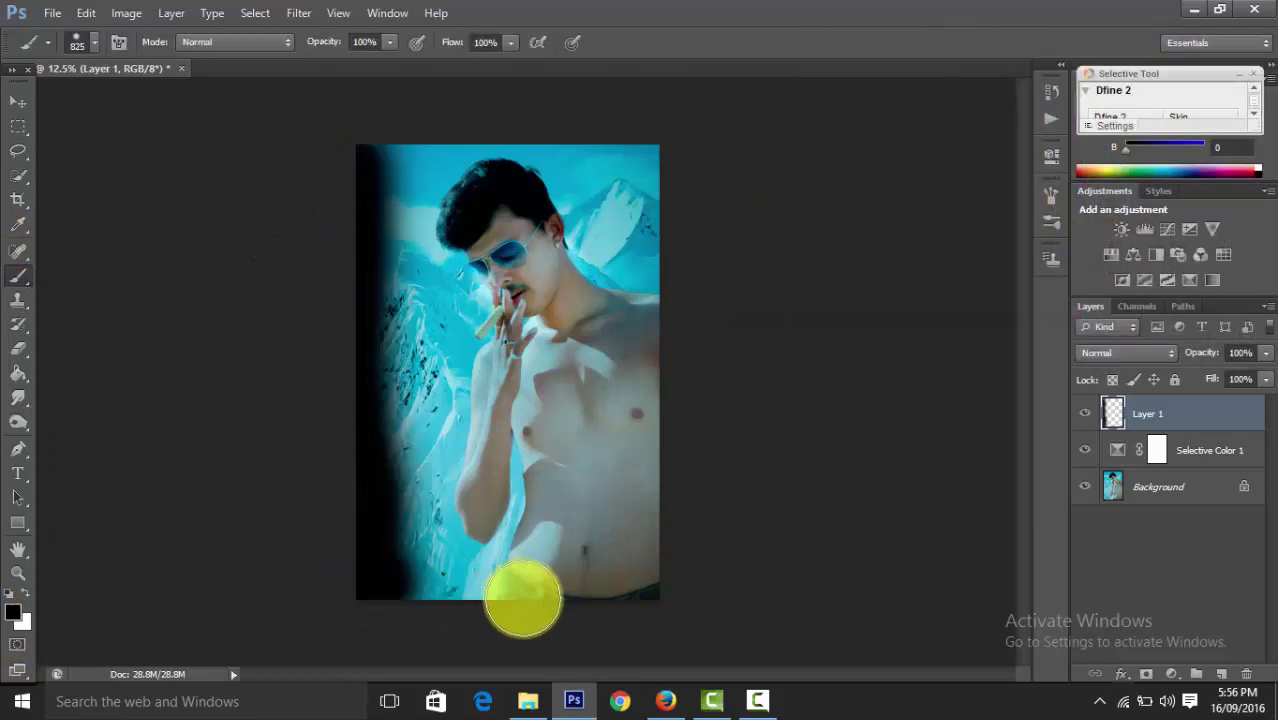
{"action": "left_click_drag", "start_coordinate": [522, 598], "coordinate": [650, 585]}
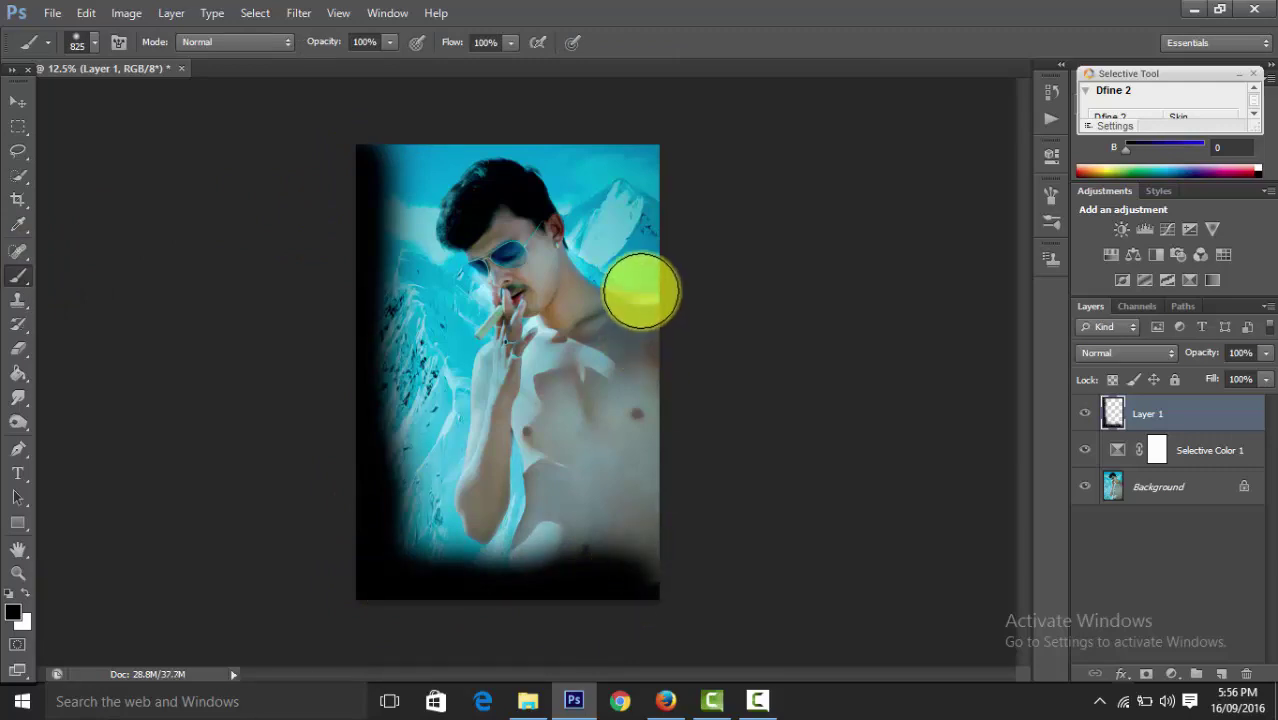
{"action": "left_click_drag", "start_coordinate": [639, 157], "coordinate": [630, 633]}
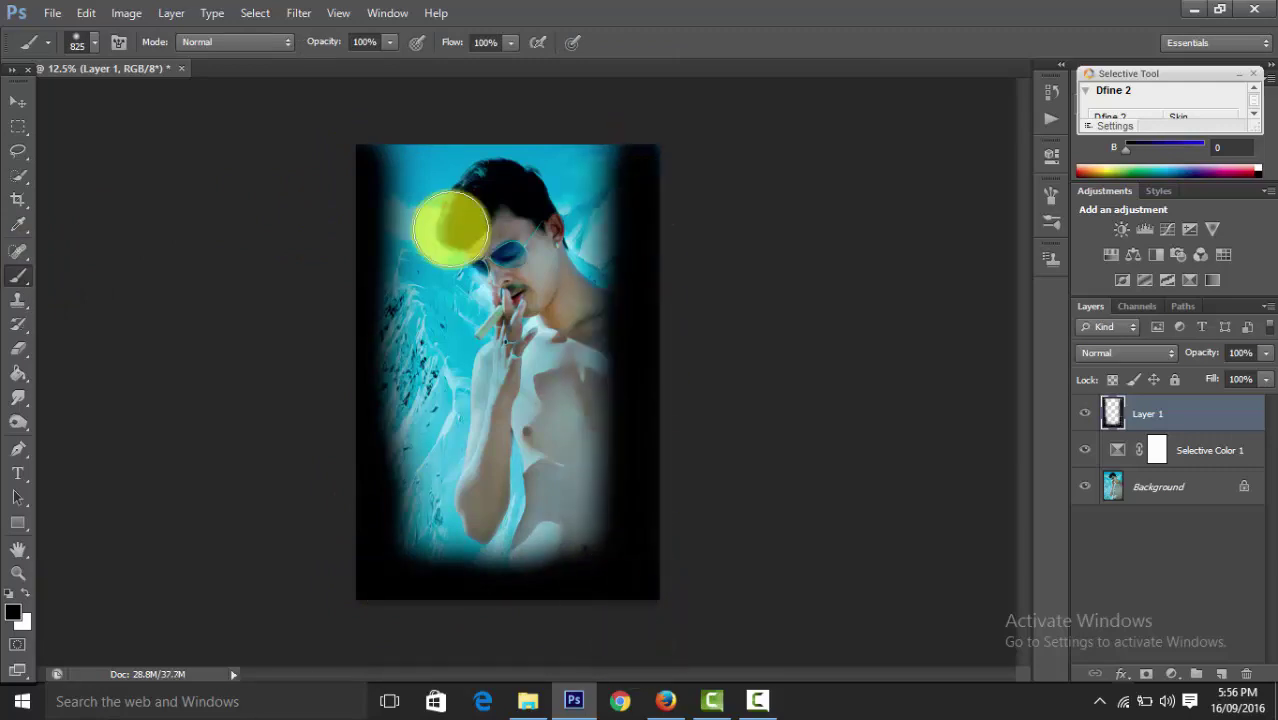
{"action": "left_click_drag", "start_coordinate": [385, 148], "coordinate": [650, 155]}
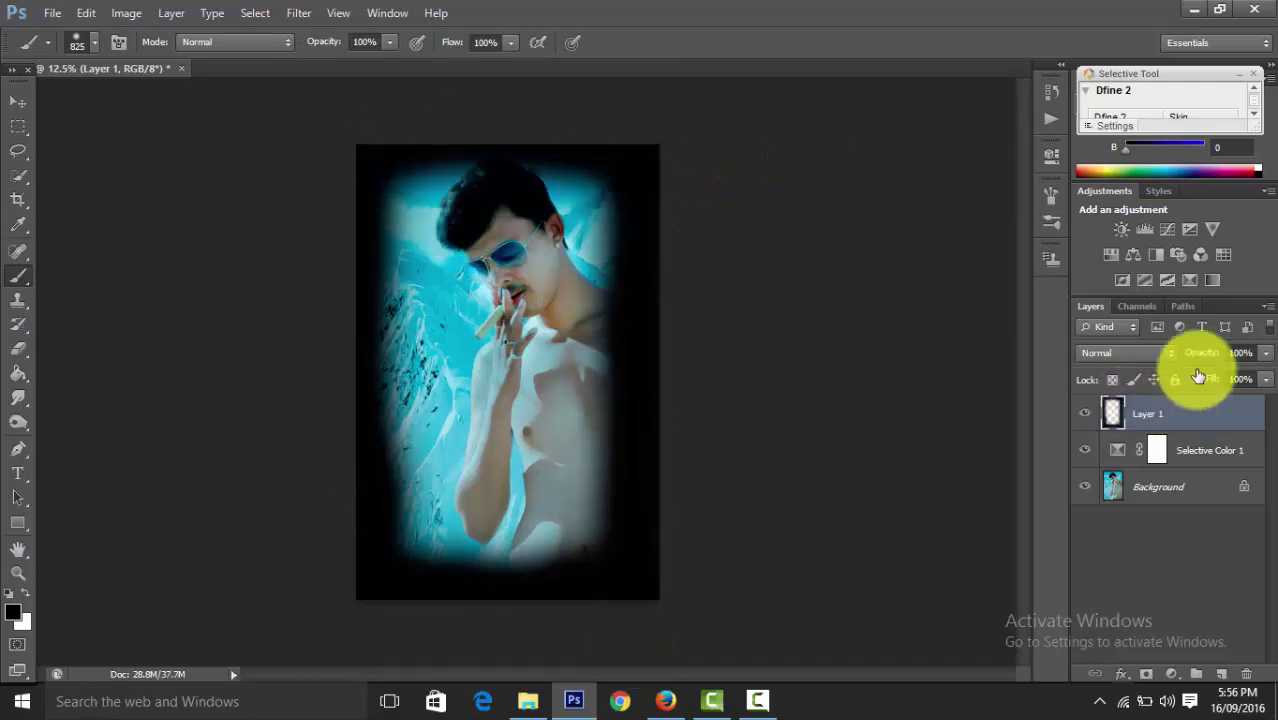
{"action": "mouse_move", "coordinate": [1205, 352]}
{"action": "left_mouse_down"}
{"action": "mouse_move", "coordinate": [1160, 360]}
{"action": "mouse_move", "coordinate": [1198, 357]}
{"action": "mouse_move", "coordinate": [1182, 361]}
{"action": "left_mouse_up"}
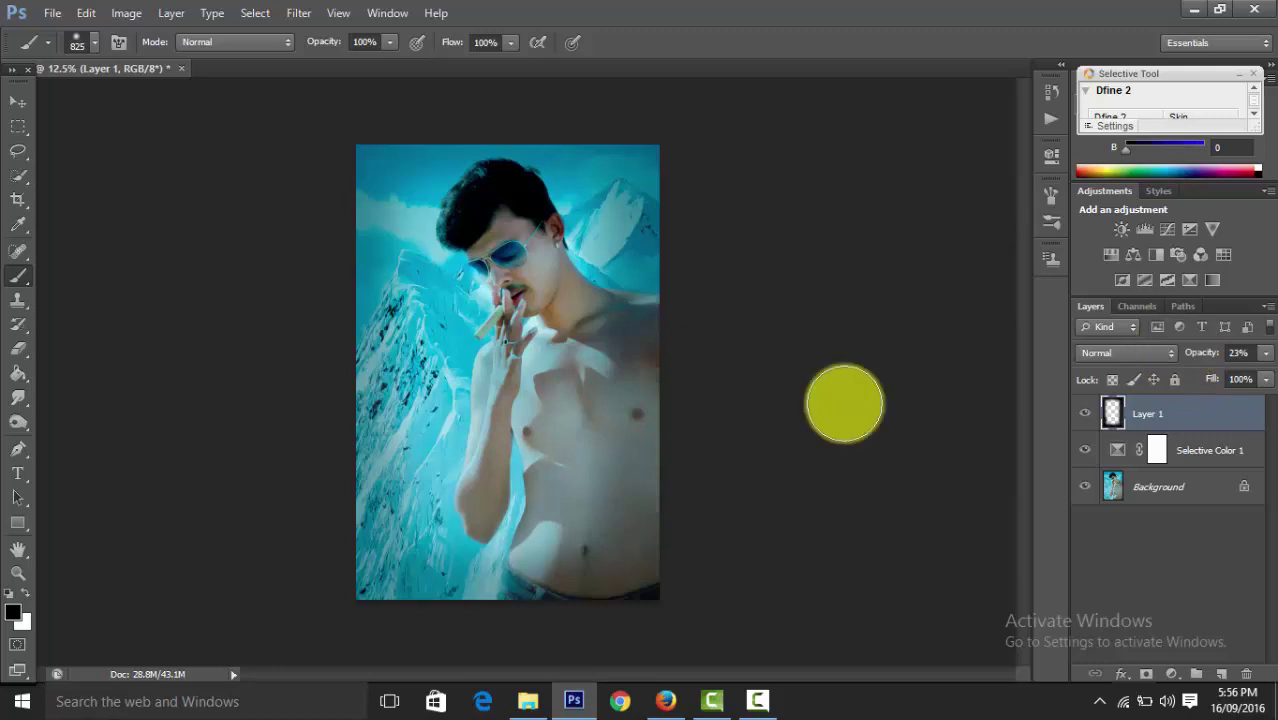
{"action": "key", "text": "ctrl+minus"}
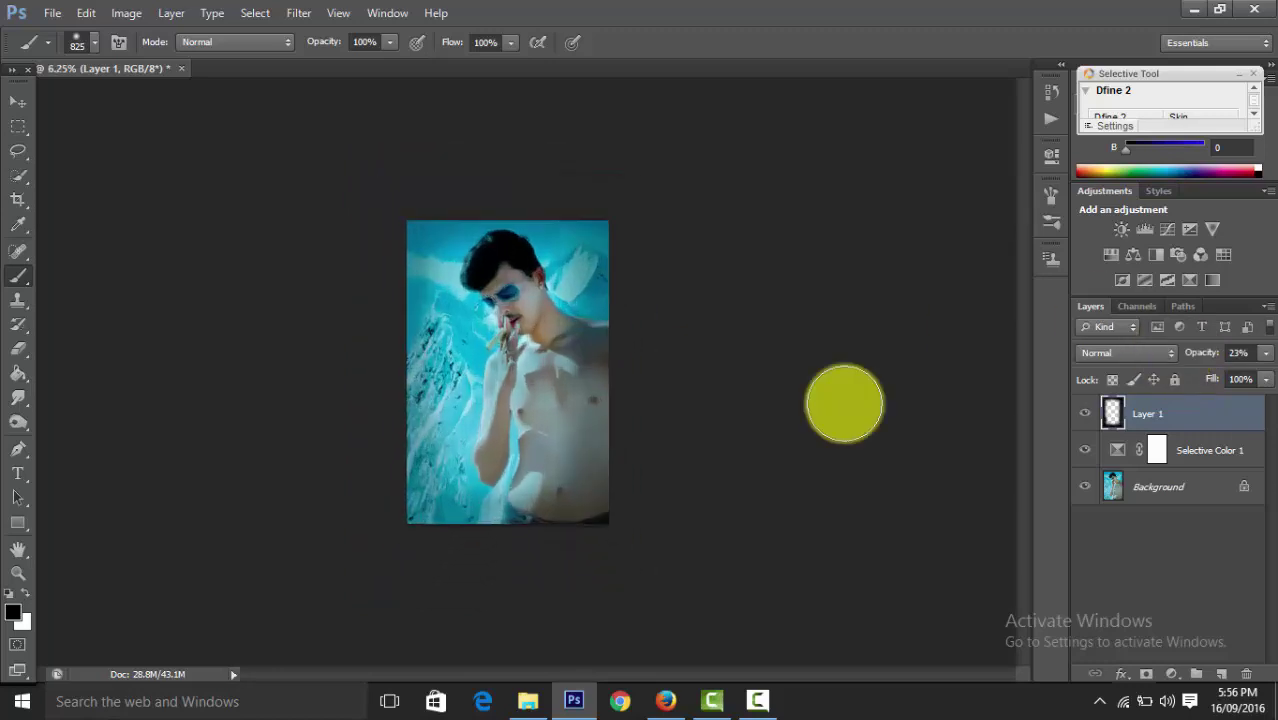
{"action": "key", "text": "ctrl+plus"}
{"action": "key", "text": "ctrl+plus"}
{"action": "key", "text": "ctrl+plus"}
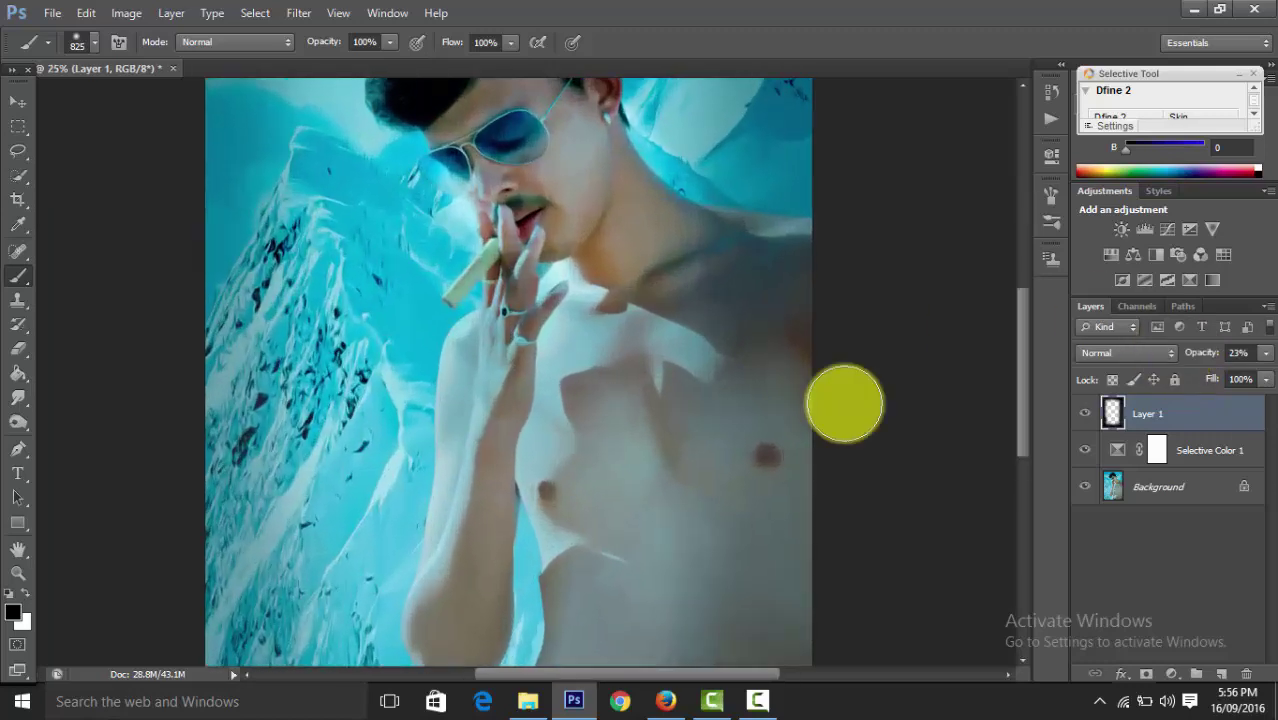
{"action": "key", "text": "ctrl+minus"}
{"action": "key", "text": "ctrl+minus"}
{"action": "key", "text": "ctrl+minus"}
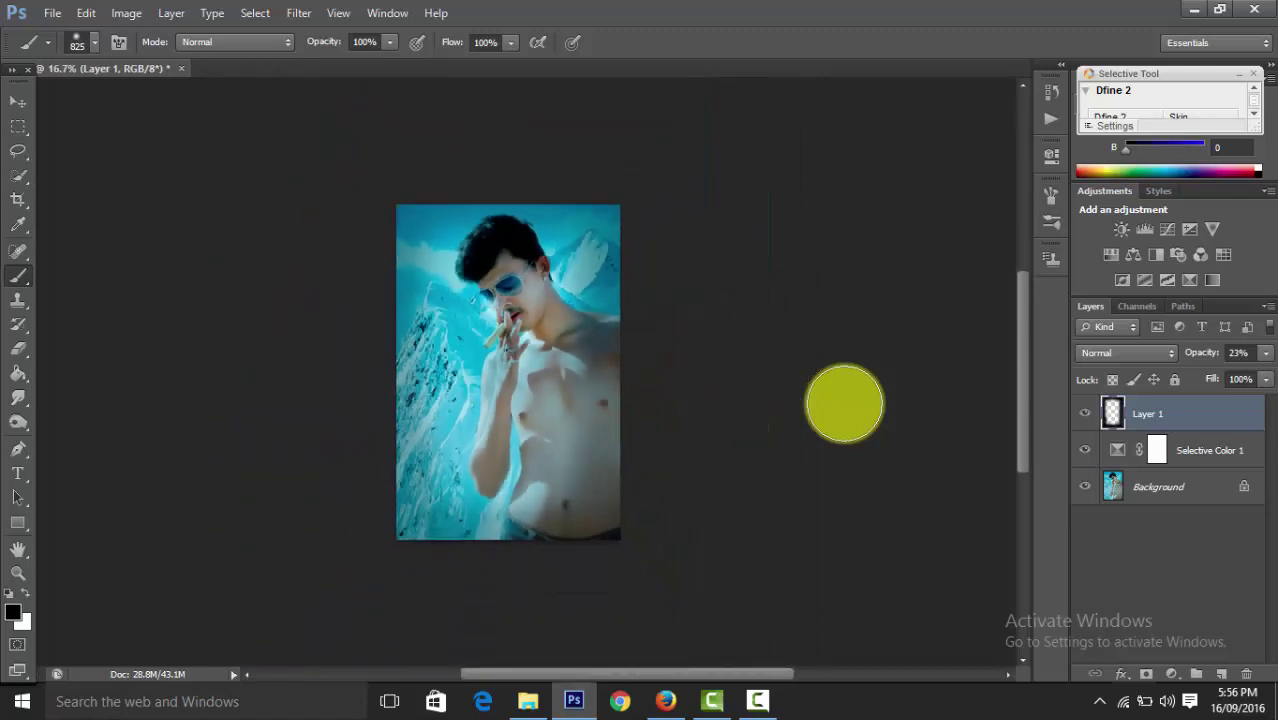
{"action": "key", "text": "ctrl+minus"}
{"action": "key", "text": "ctrl+plus"}
{"action": "key", "text": "ctrl+plus"}
{"action": "key", "text": "ctrl+plus"}
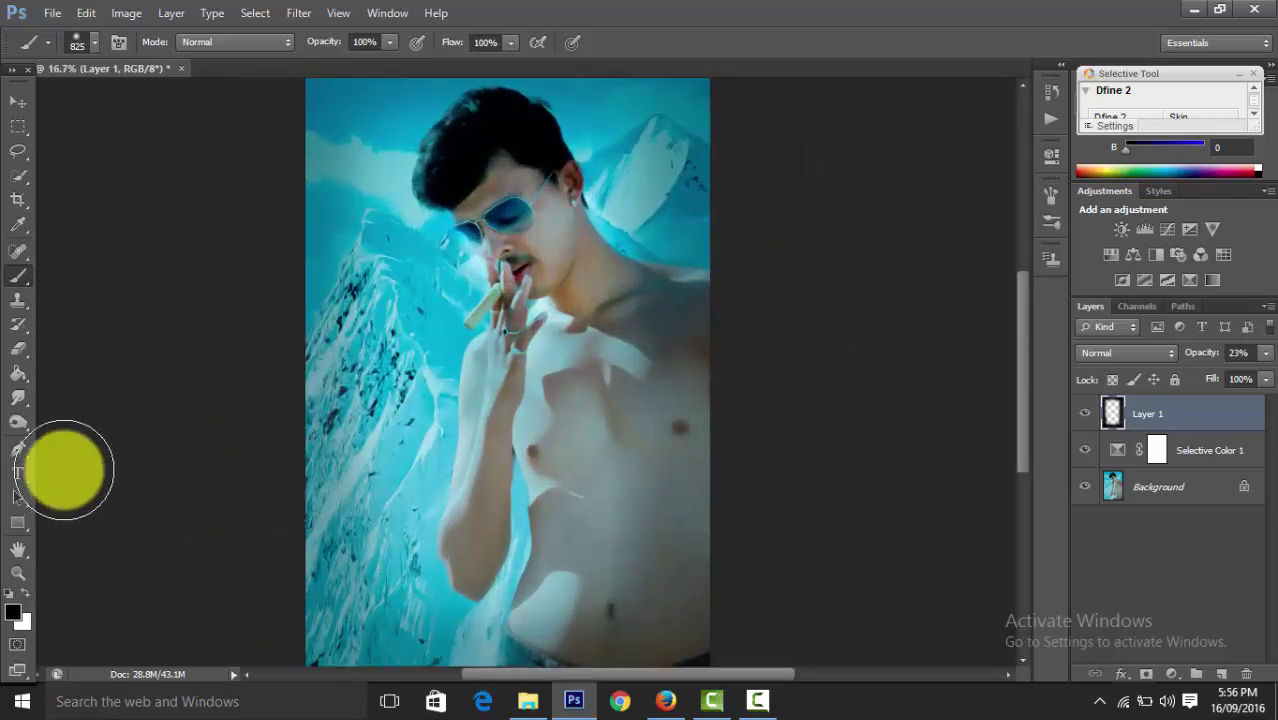
Target the Background layer with the toning tool and undo a trial stroke over the sunglasses
{"action": "left_click", "coordinate": [20, 424]}
{"action": "right_click", "coordinate": [22, 428]}
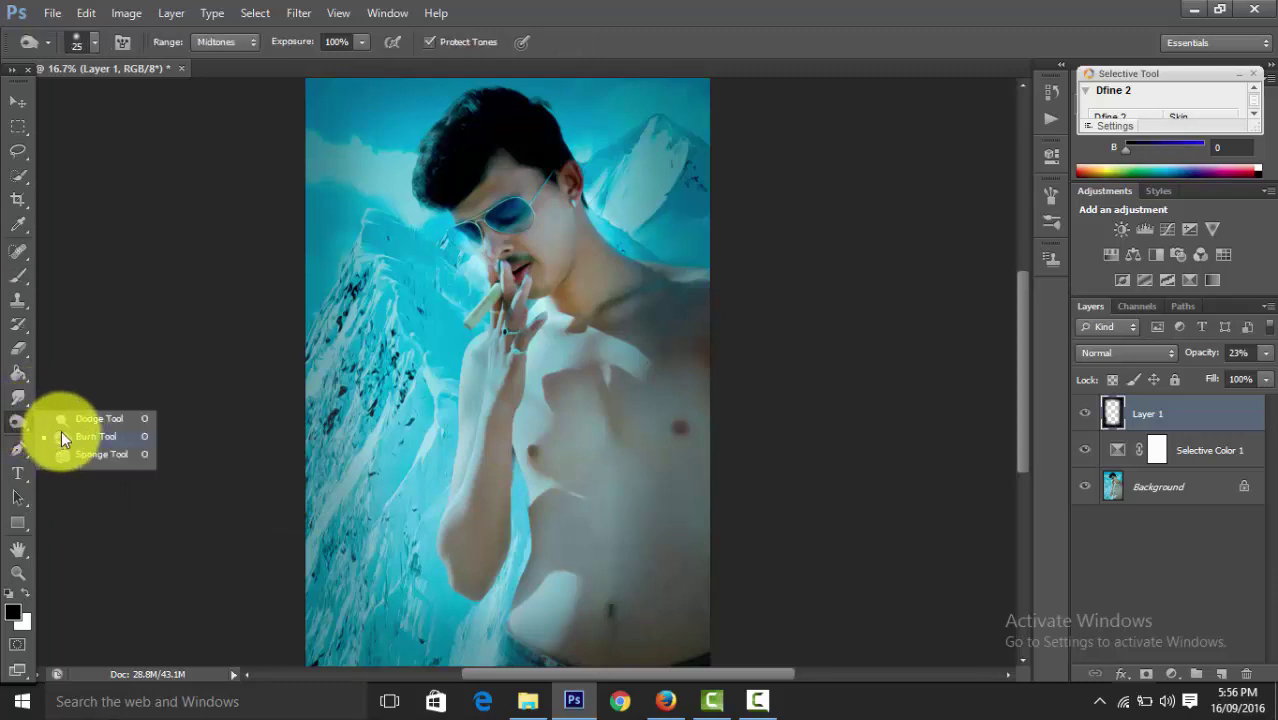
{"action": "left_click", "coordinate": [60, 428]}
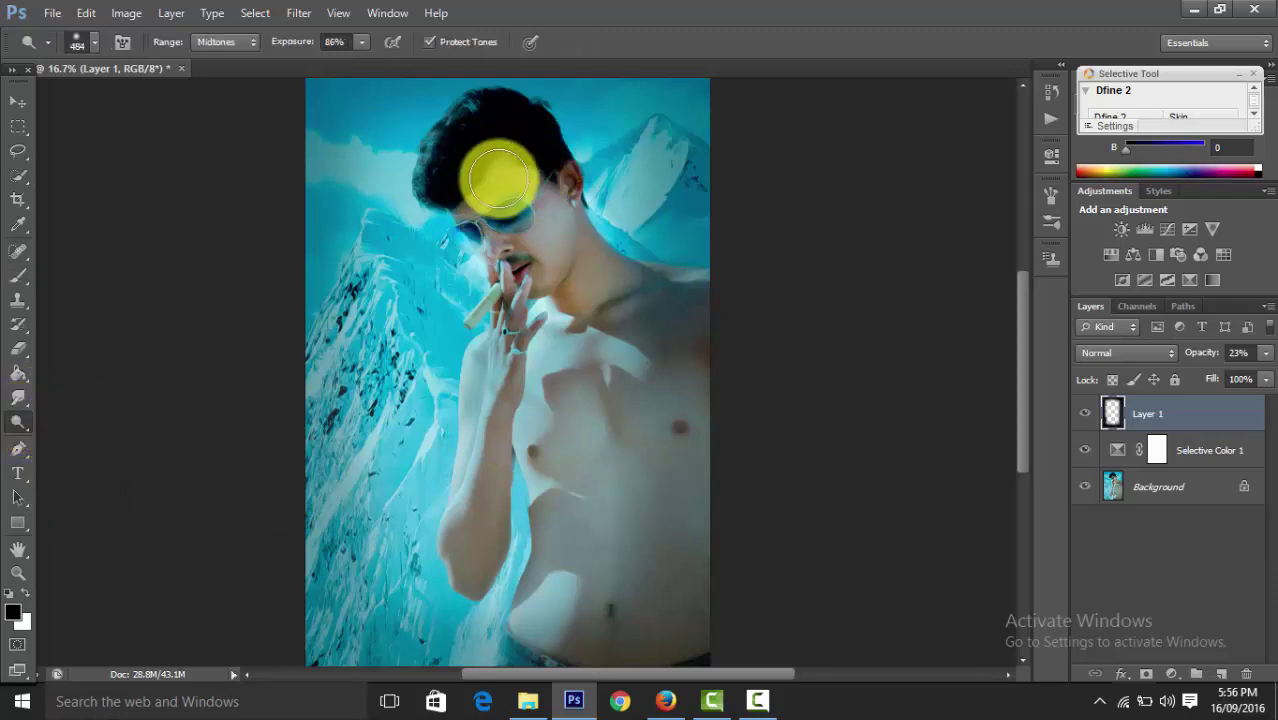
{"action": "left_click", "coordinate": [1145, 487]}
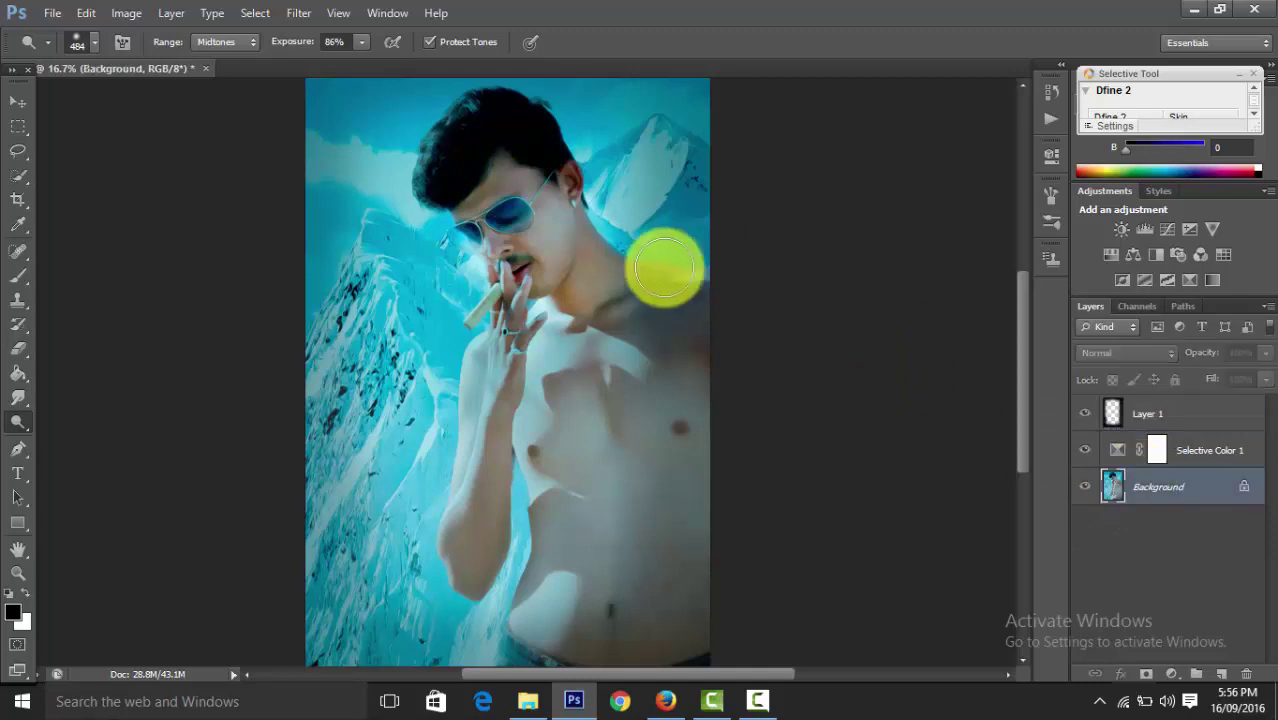
{"action": "mouse_move", "coordinate": [492, 187]}
{"action": "left_mouse_down"}
{"action": "mouse_move", "coordinate": [543, 204]}
{"action": "mouse_move", "coordinate": [508, 220]}
{"action": "mouse_move", "coordinate": [474, 197]}
{"action": "mouse_move", "coordinate": [566, 255]}
{"action": "left_mouse_up"}
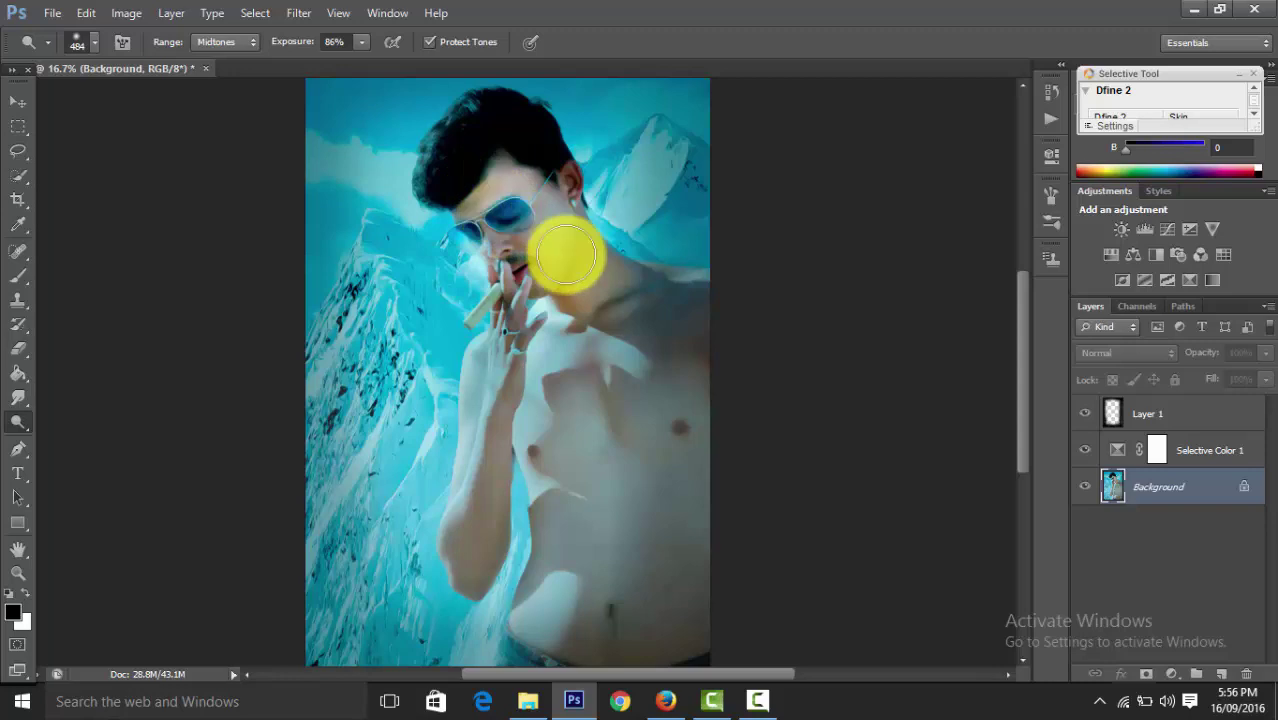
{"action": "mouse_move", "coordinate": [566, 255]}
{"action": "left_mouse_down"}
{"action": "mouse_move", "coordinate": [548, 222]}
{"action": "mouse_move", "coordinate": [495, 218]}
{"action": "left_mouse_up"}
{"action": "key", "text": "ctrl+z"}
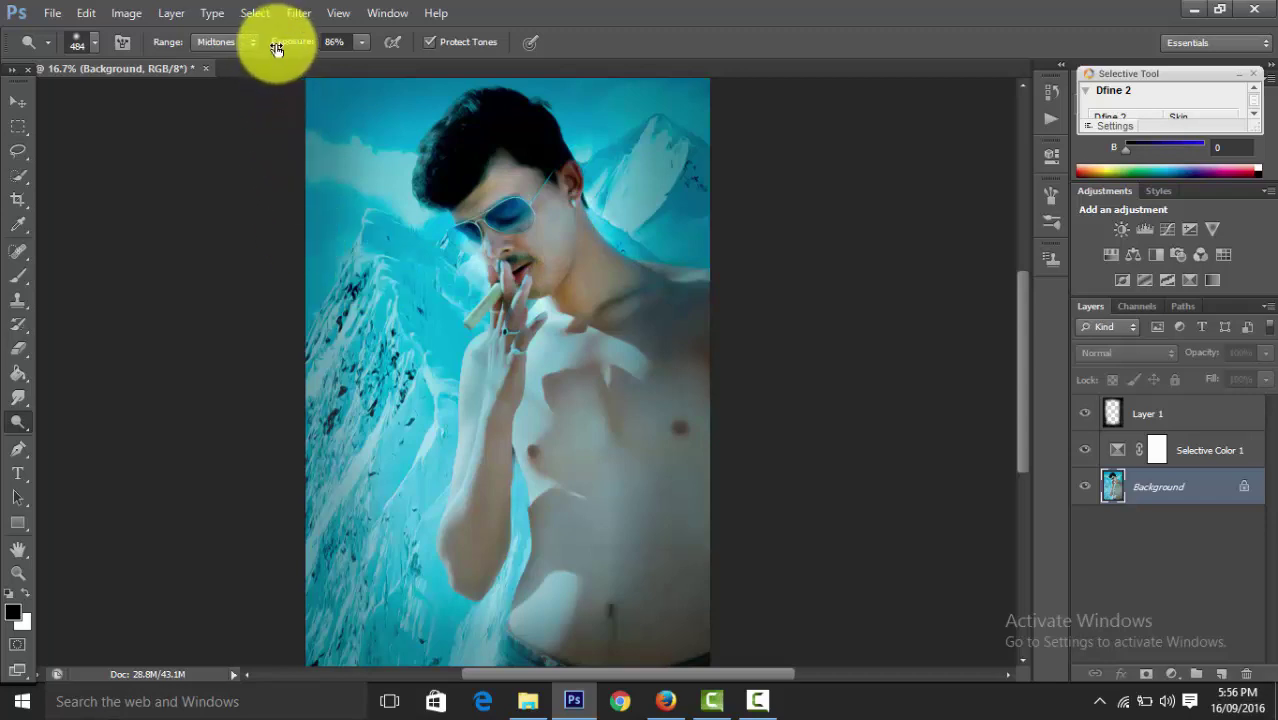
Lower the exposure to 46% and lighten the hair, cheek and mouth-to-neck area
{"action": "left_click_drag", "start_coordinate": [280, 58], "coordinate": [245, 51]}
{"action": "mouse_move", "coordinate": [533, 163]}
{"action": "left_mouse_down"}
{"action": "mouse_move", "coordinate": [513, 185]}
{"action": "mouse_move", "coordinate": [542, 200]}
{"action": "mouse_move", "coordinate": [547, 235]}
{"action": "mouse_move", "coordinate": [471, 208]}
{"action": "mouse_move", "coordinate": [491, 200]}
{"action": "mouse_move", "coordinate": [500, 215]}
{"action": "left_mouse_up"}
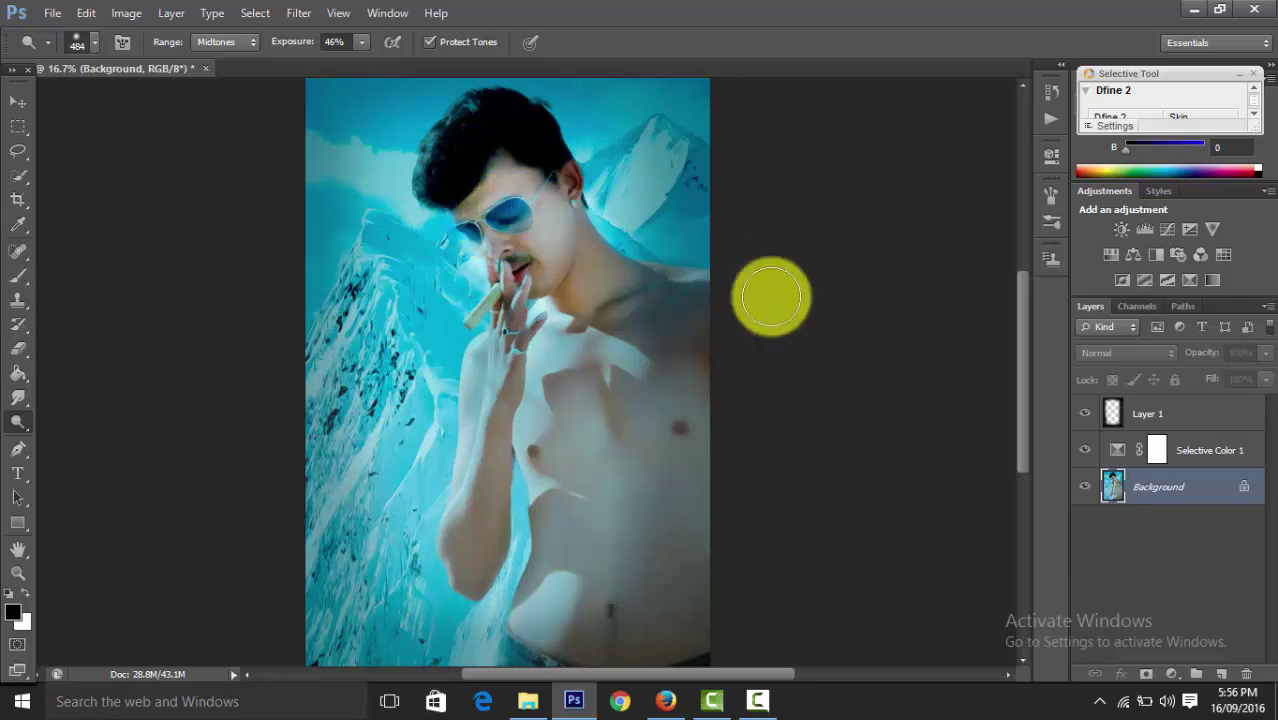
{"action": "scroll", "coordinate": [771, 296], "scroll_direction": "down", "scroll_amount": 3}
{"action": "scroll", "coordinate": [771, 296], "scroll_direction": "up", "scroll_amount": 1}
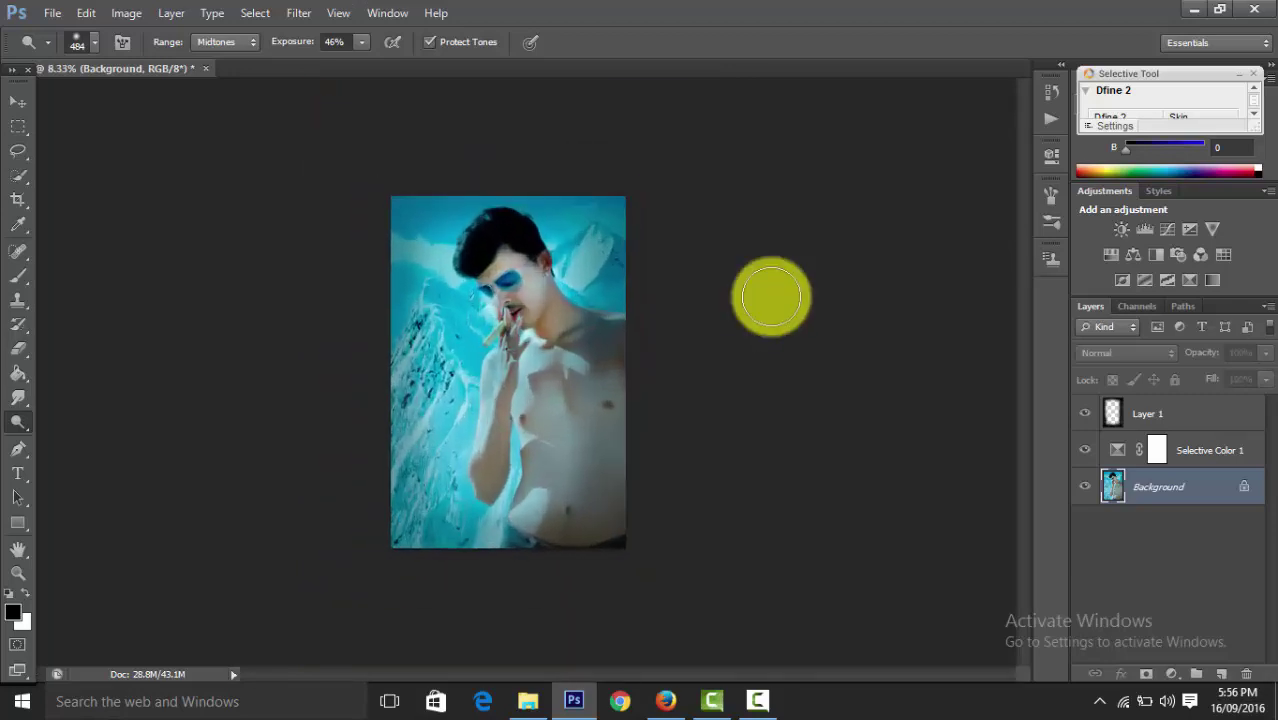
{"action": "scroll", "coordinate": [771, 296], "scroll_direction": "up", "scroll_amount": 2}
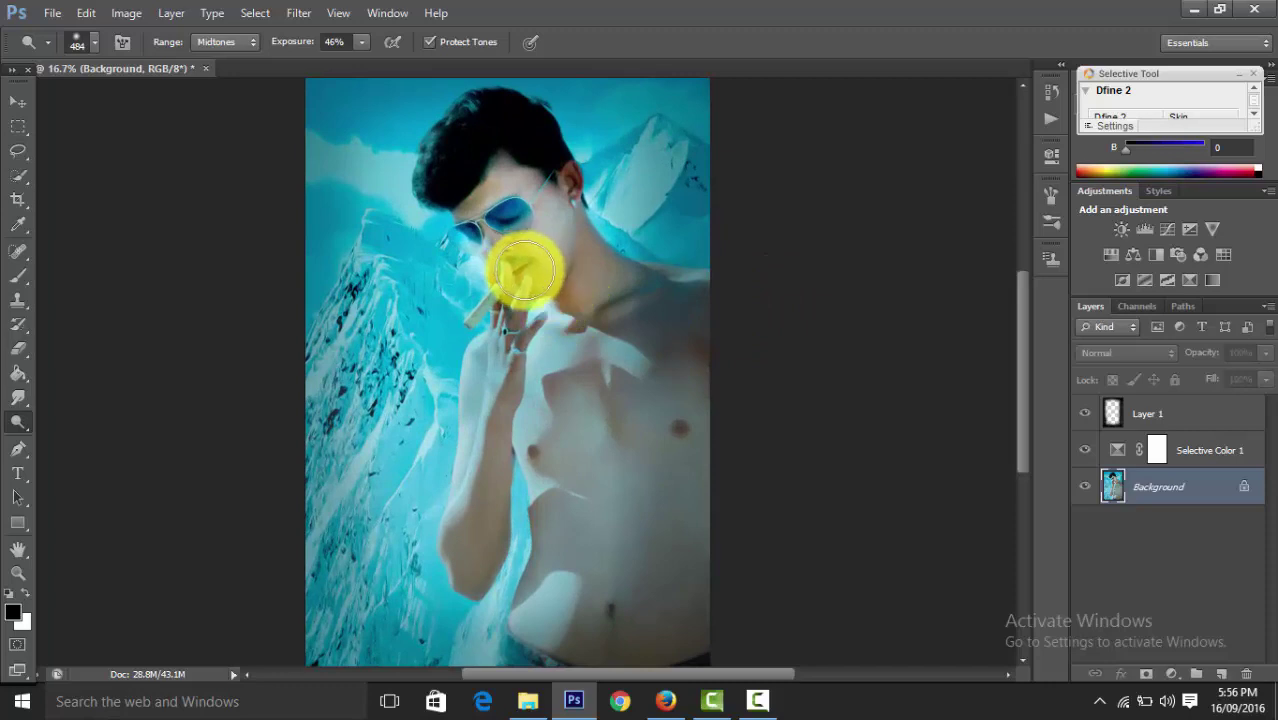
{"action": "mouse_move", "coordinate": [524, 270]}
{"action": "left_mouse_down"}
{"action": "mouse_move", "coordinate": [522, 228]}
{"action": "mouse_move", "coordinate": [621, 253]}
{"action": "left_mouse_up"}
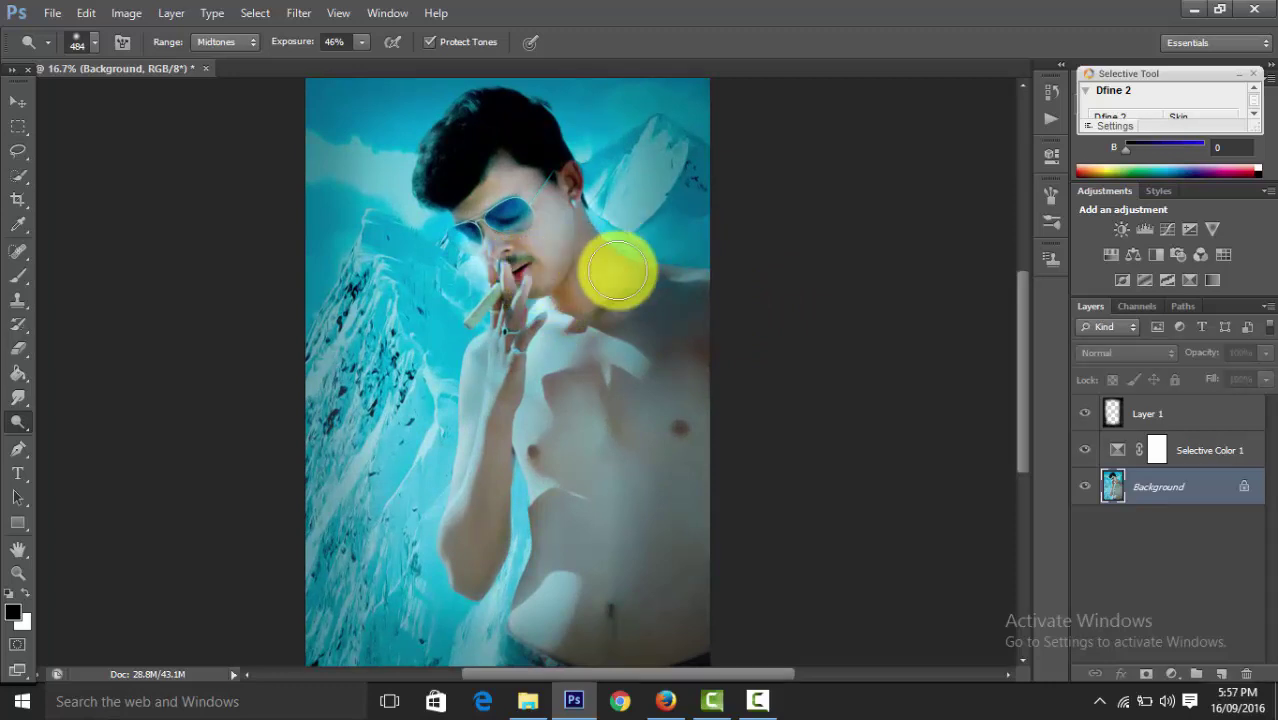
Brighten the neck, shoulder and chest, checking the result against the whole poster
{"action": "key", "text": "ctrl+minus"}
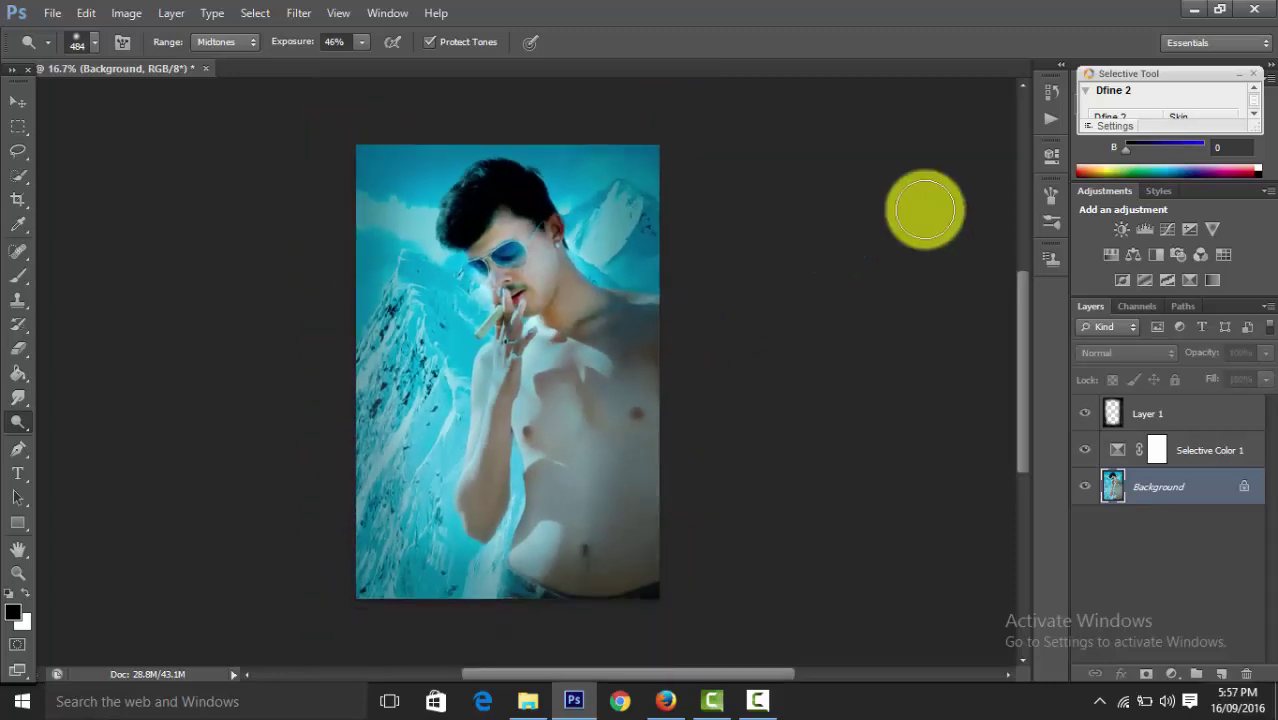
{"action": "key", "text": "ctrl+minus"}
{"action": "key", "text": "ctrl+plus"}
{"action": "left_click_drag", "start_coordinate": [559, 323], "coordinate": [633, 309]}
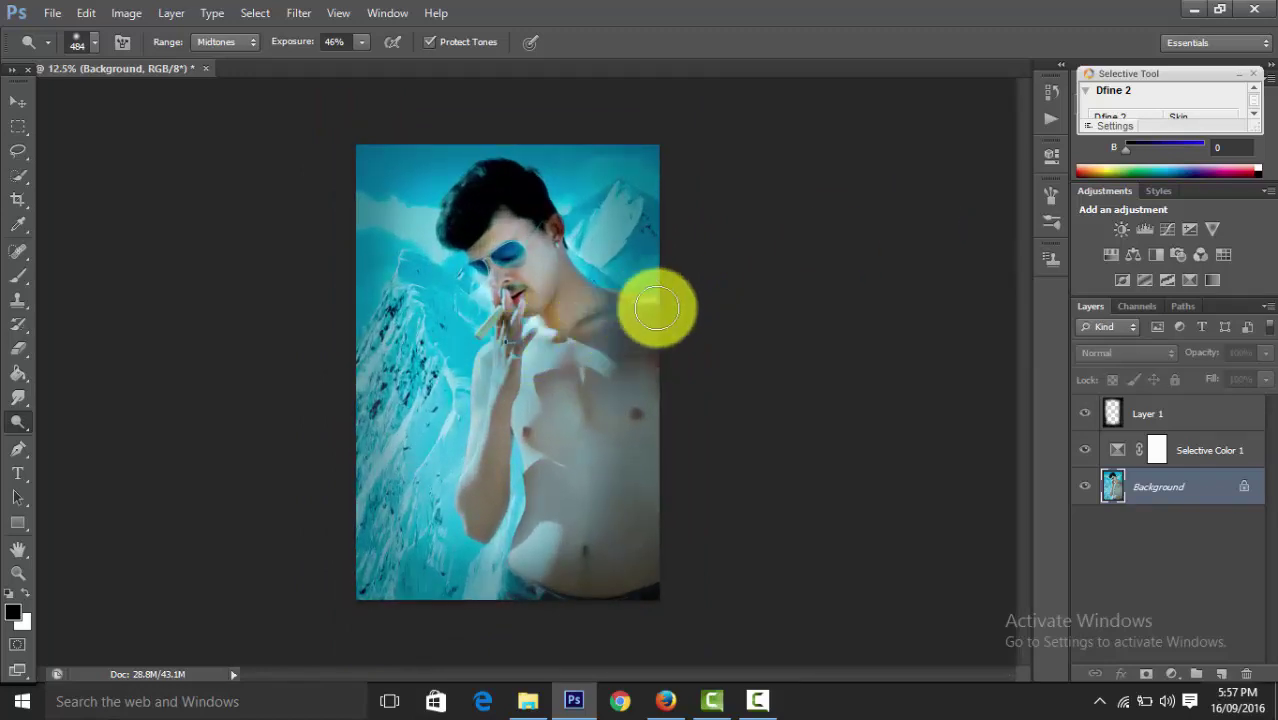
{"action": "key", "text": "ctrl+minus"}
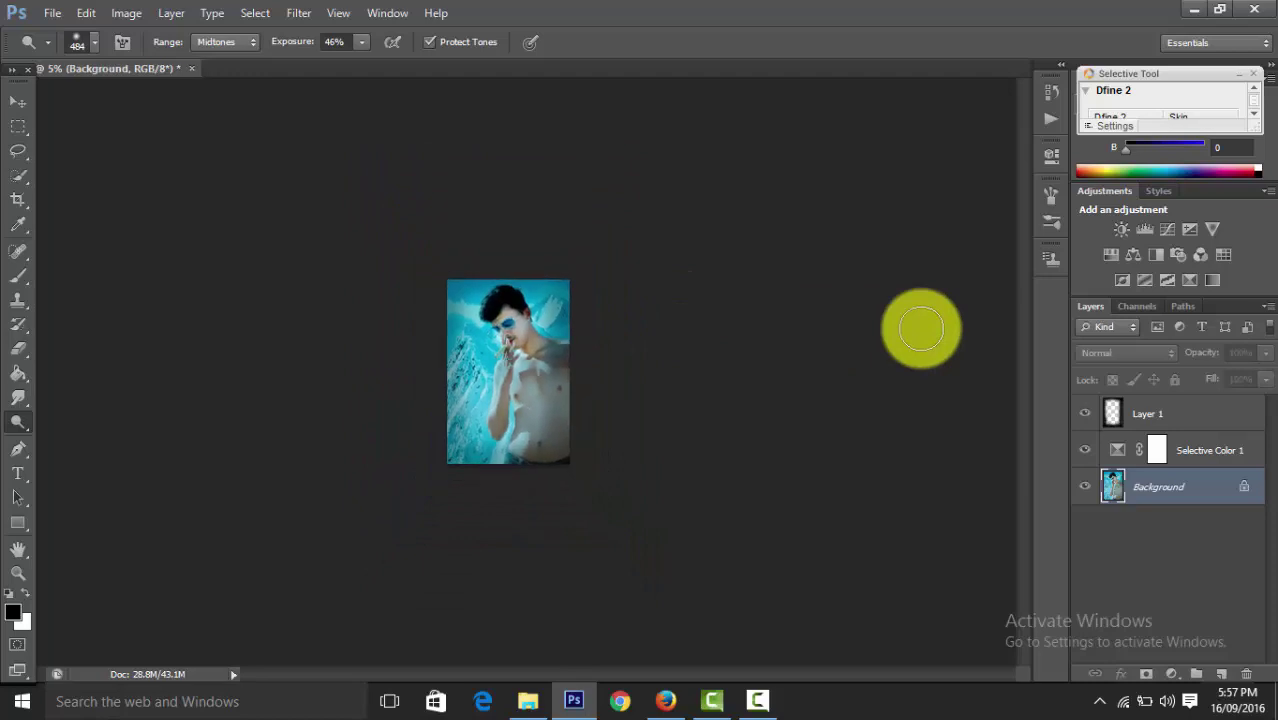
{"action": "key", "text": "ctrl+plus"}
{"action": "key", "text": "ctrl+plus"}
{"action": "mouse_move", "coordinate": [548, 350]}
{"action": "left_mouse_down"}
{"action": "mouse_move", "coordinate": [603, 366]}
{"action": "mouse_move", "coordinate": [639, 354]}
{"action": "mouse_move", "coordinate": [667, 372]}
{"action": "left_mouse_up"}
{"action": "key", "text": "ctrl+minus"}
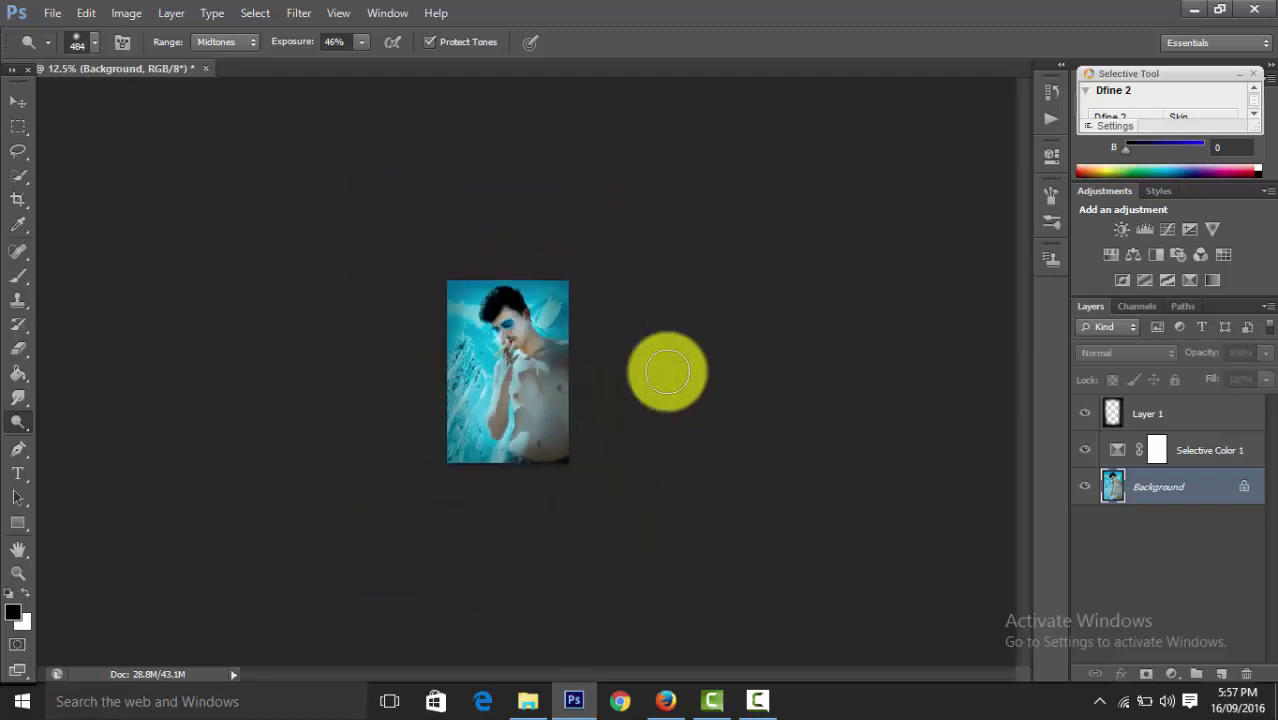
{"action": "key", "text": "ctrl+plus"}
{"action": "key", "text": "ctrl+plus"}
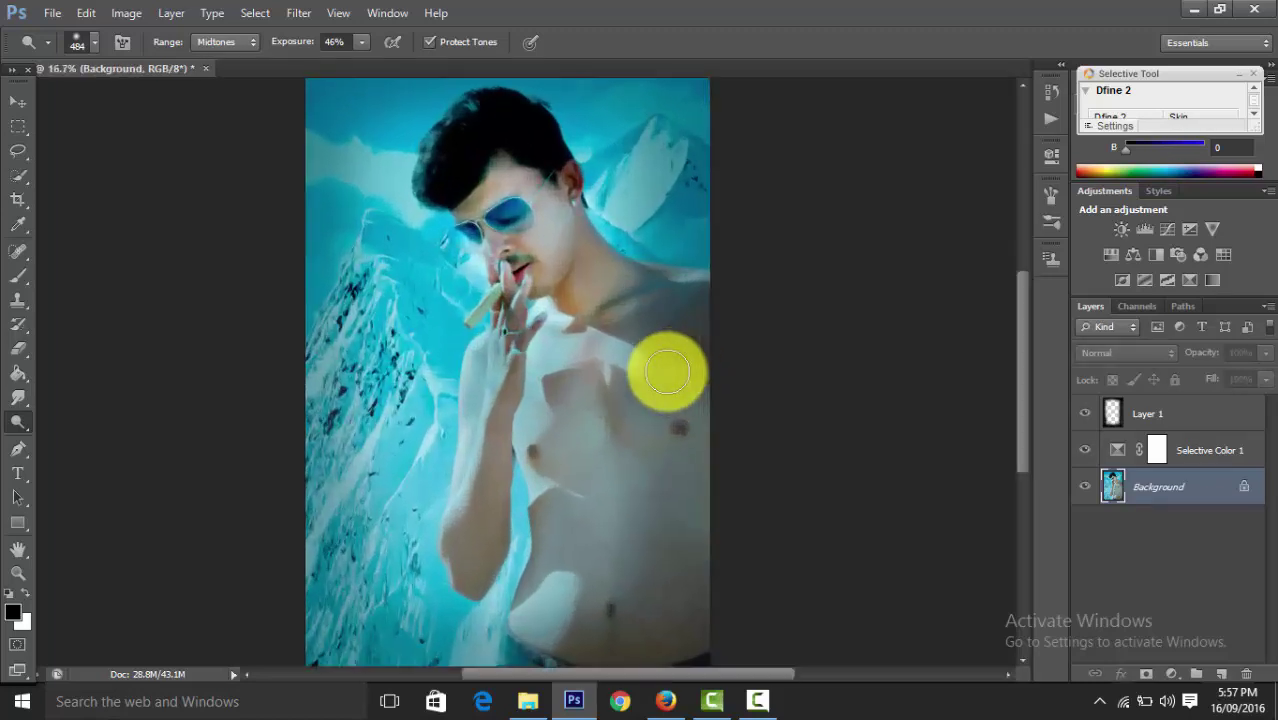
{"action": "key", "text": "ctrl+minus"}
{"action": "key", "text": "ctrl+minus"}
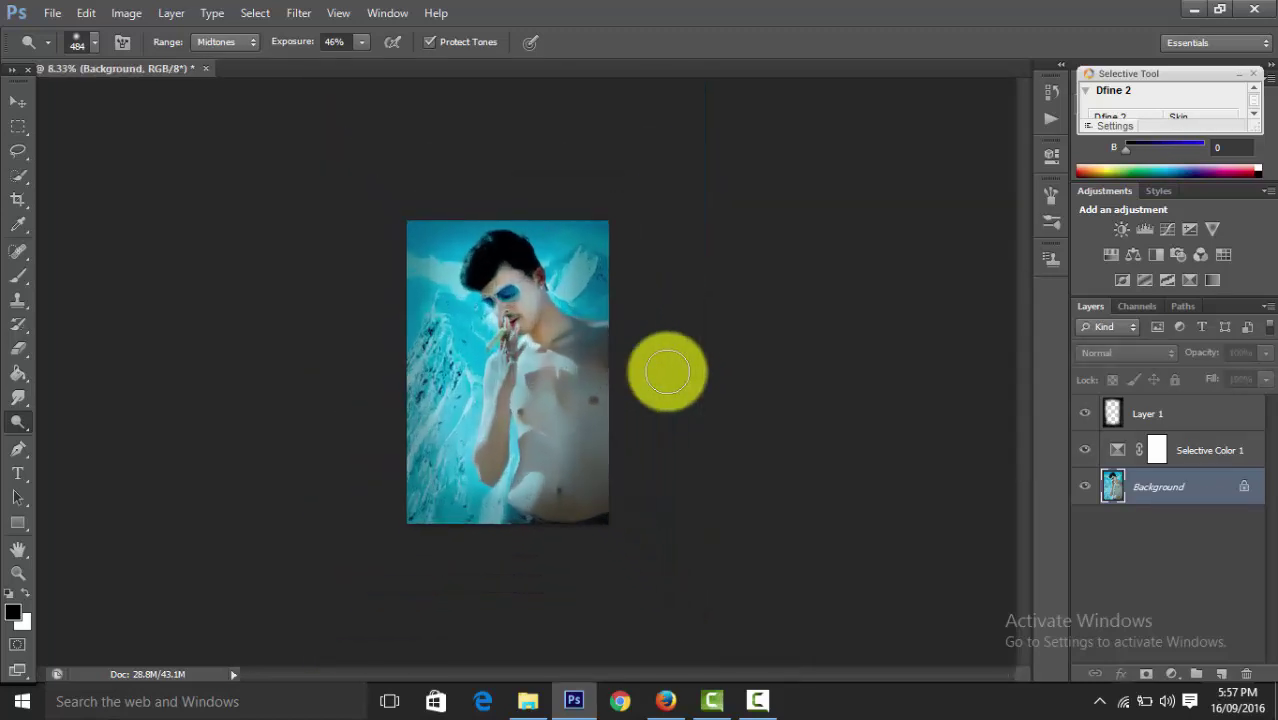
{"action": "key", "text": "ctrl+plus"}
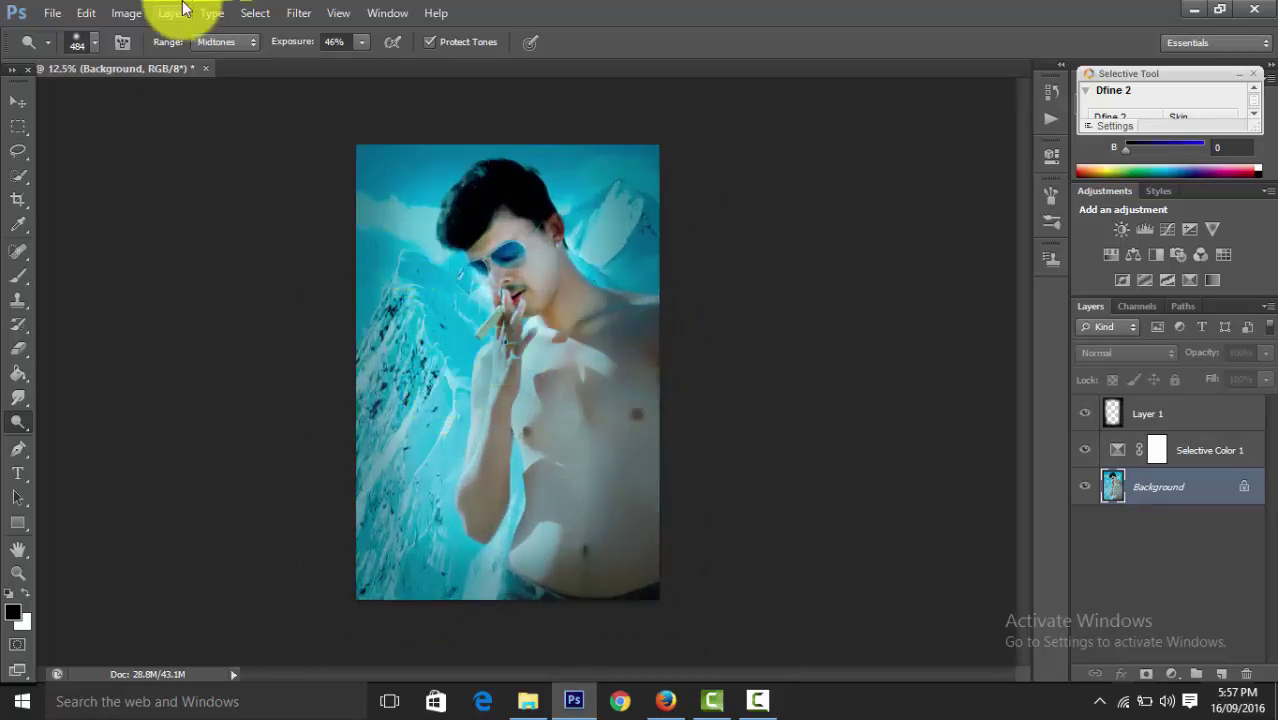
Widen the canvas to 9 inches in the Canvas Size dialog
{"action": "left_click", "coordinate": [130, 12]}
{"action": "left_click", "coordinate": [190, 165]}
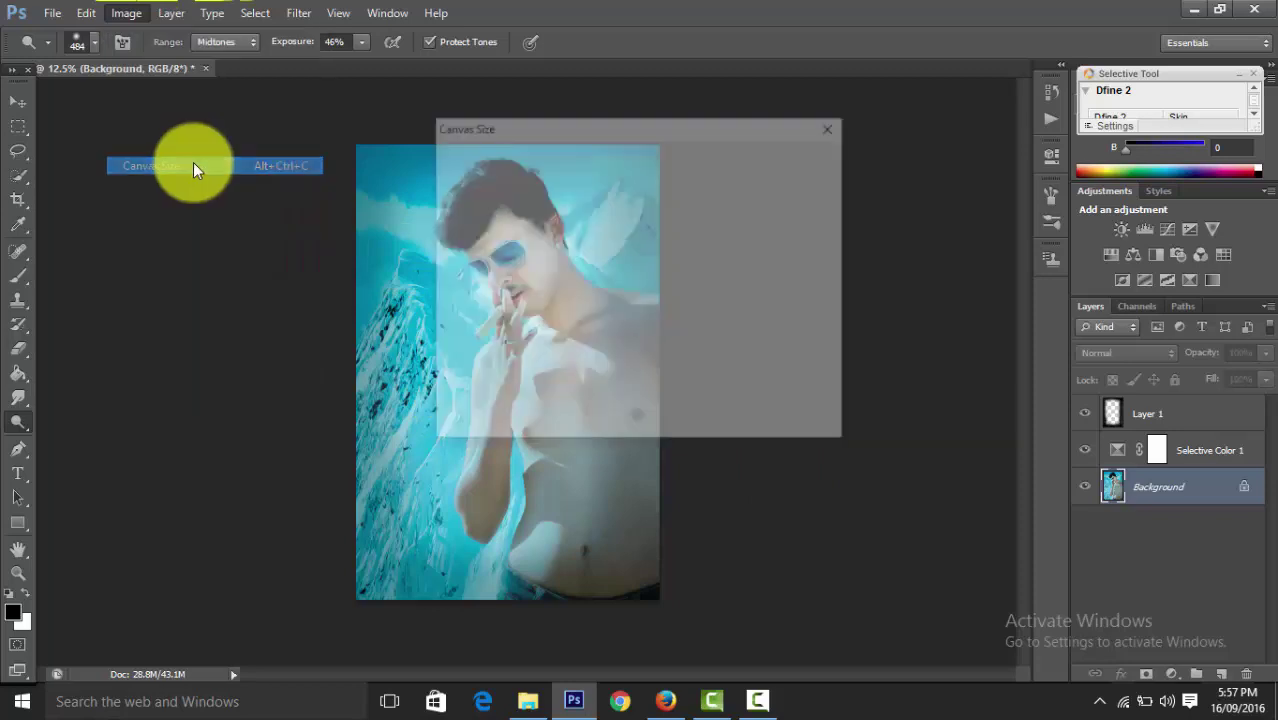
{"action": "left_click", "coordinate": [730, 250]}
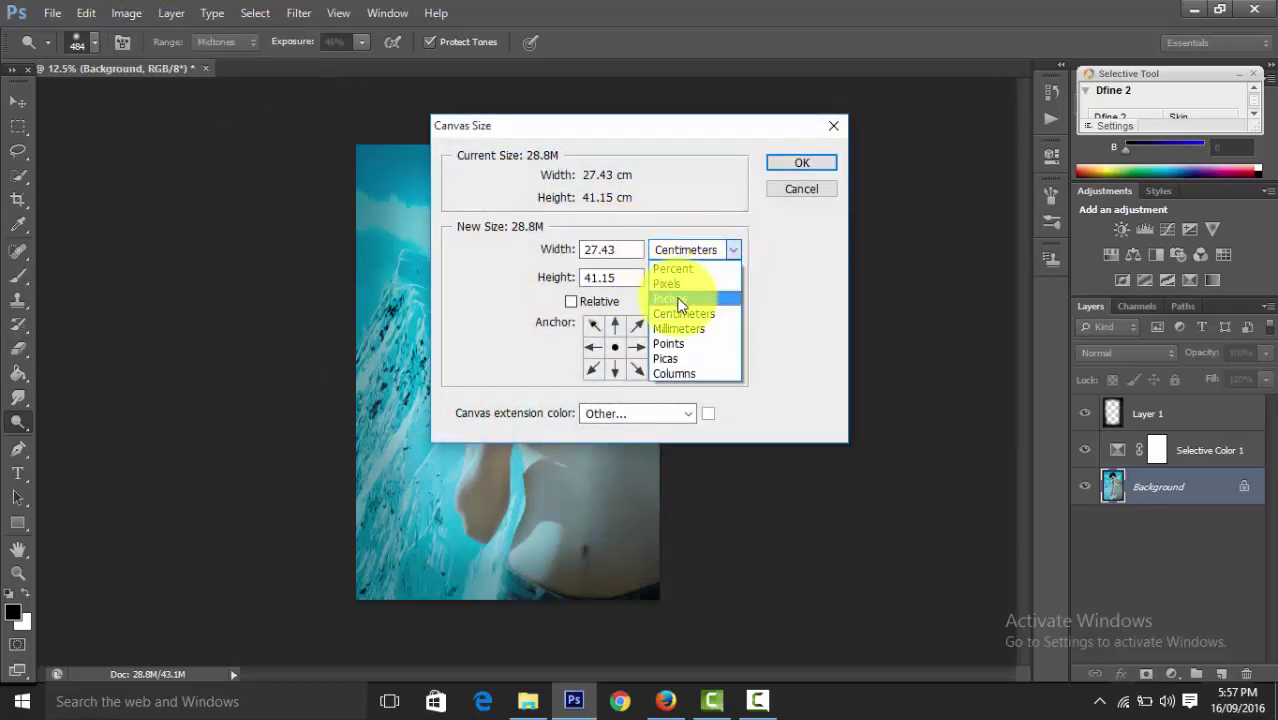
{"action": "left_click", "coordinate": [676, 298]}
{"action": "left_click", "coordinate": [609, 249]}
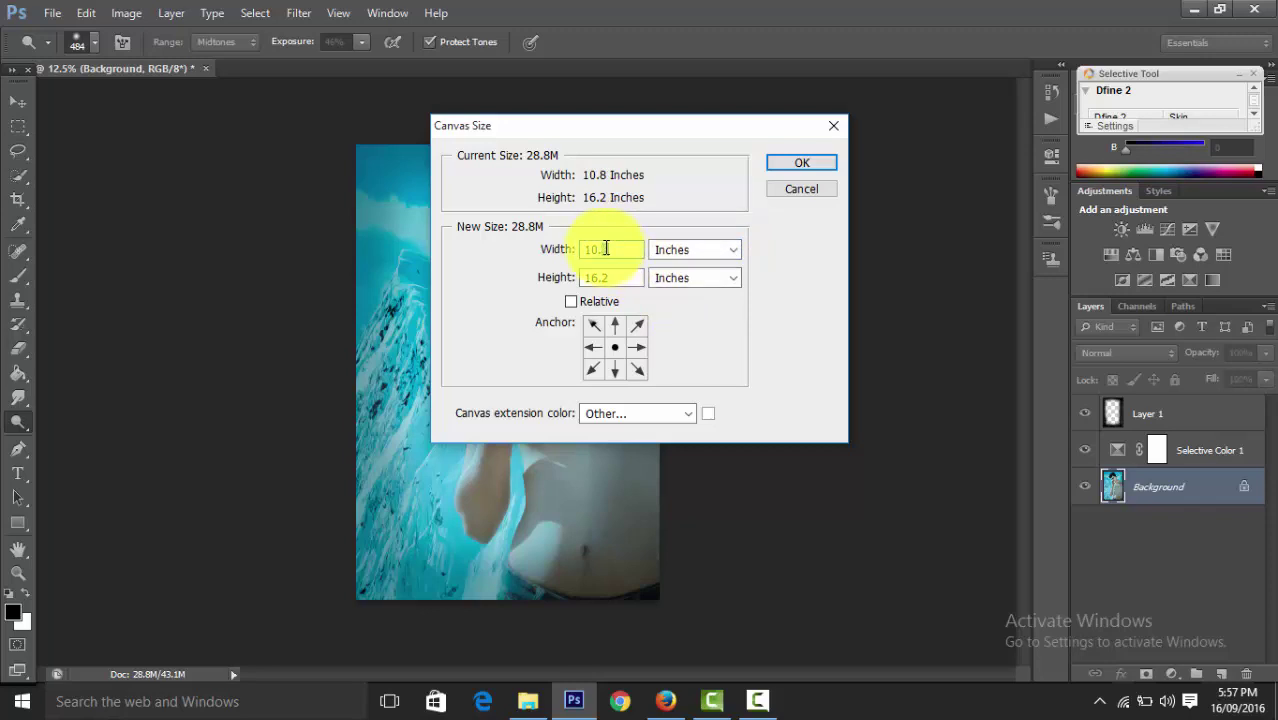
{"action": "type", "text": "9"}
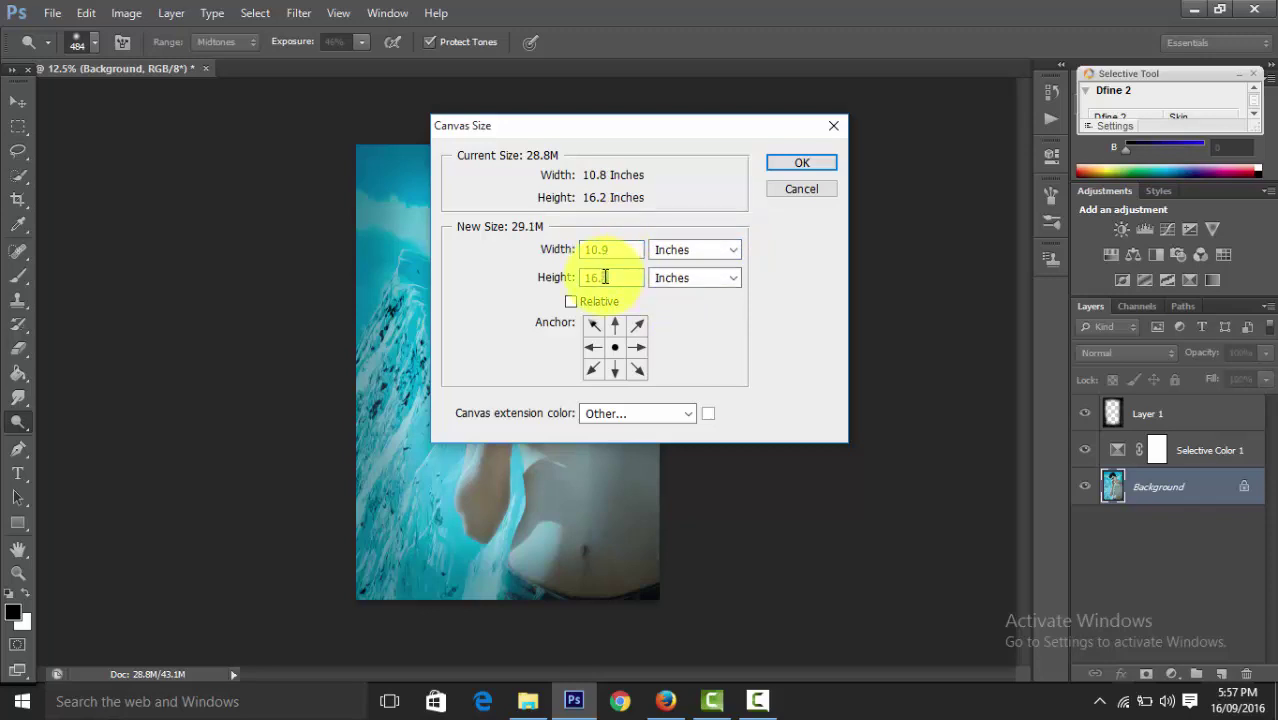
{"action": "left_click", "coordinate": [797, 165]}
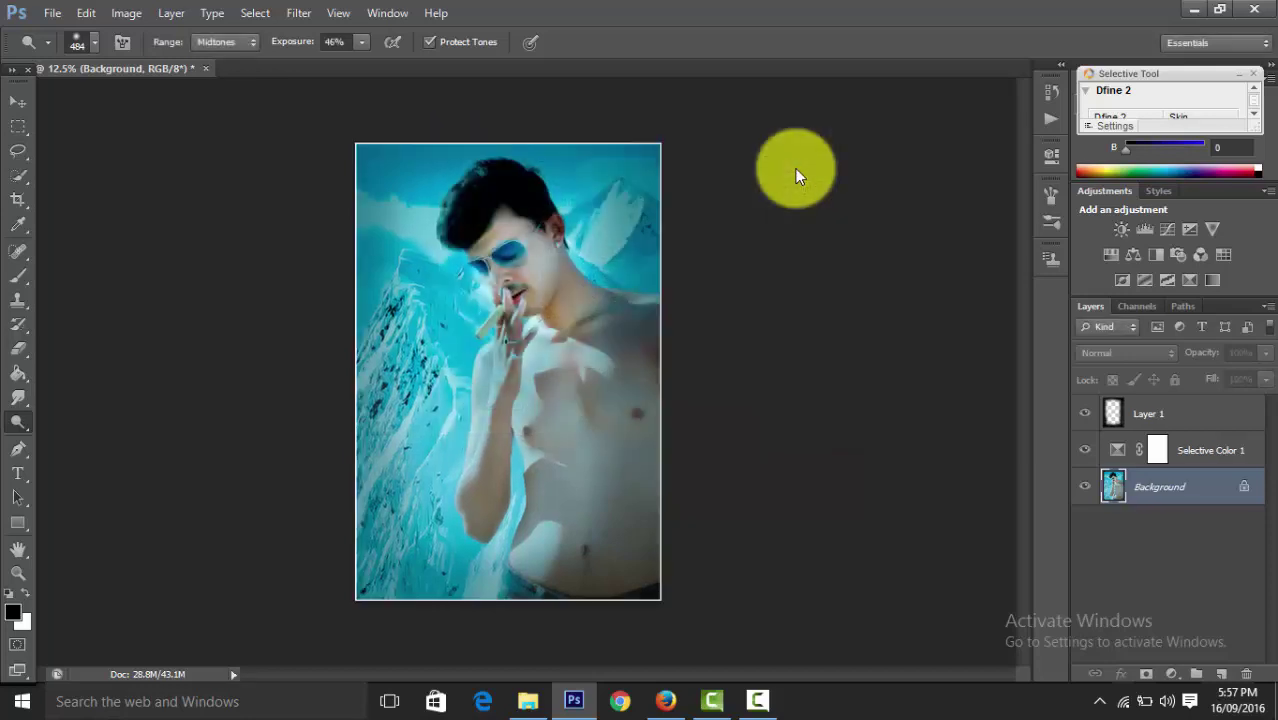
Bring up the Filter menu to reach the Topaz Labs filters
{"action": "key", "text": "ctrl+minus"}
{"action": "key", "text": "ctrl+minus"}
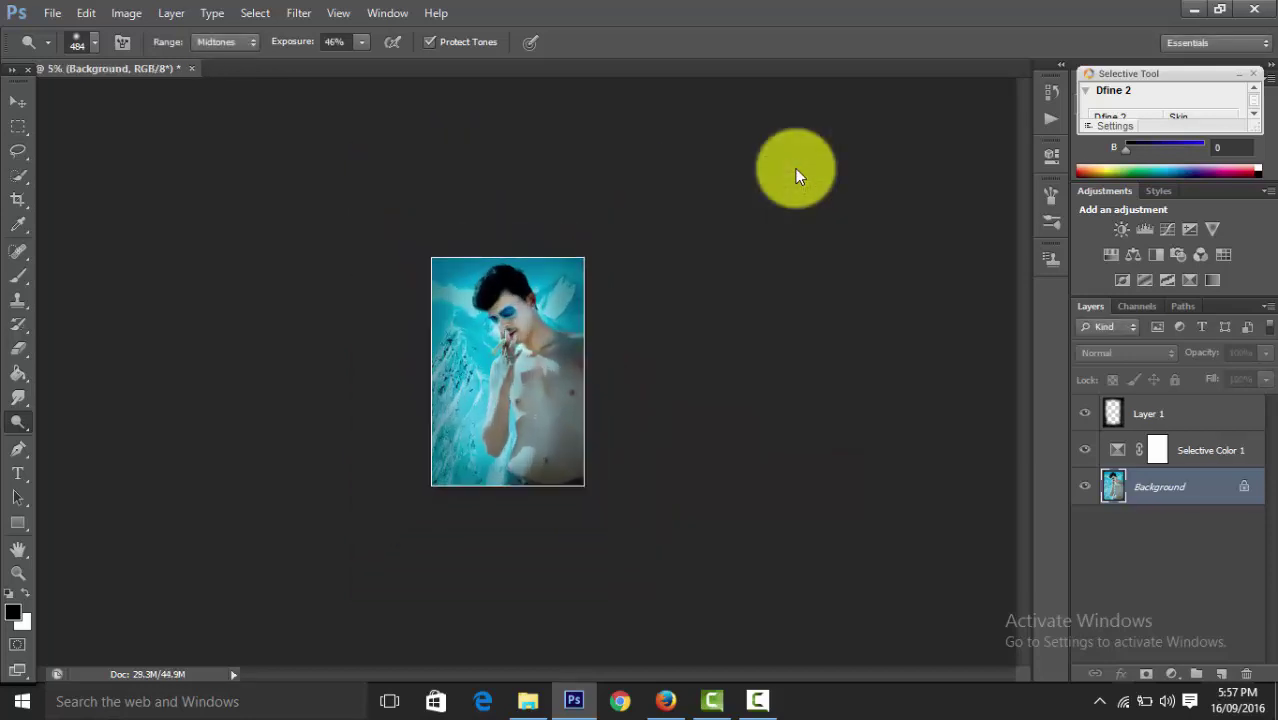
{"action": "key", "text": "ctrl+plus"}
{"action": "key", "text": "ctrl+plus"}
{"action": "key", "text": "ctrl+plus"}
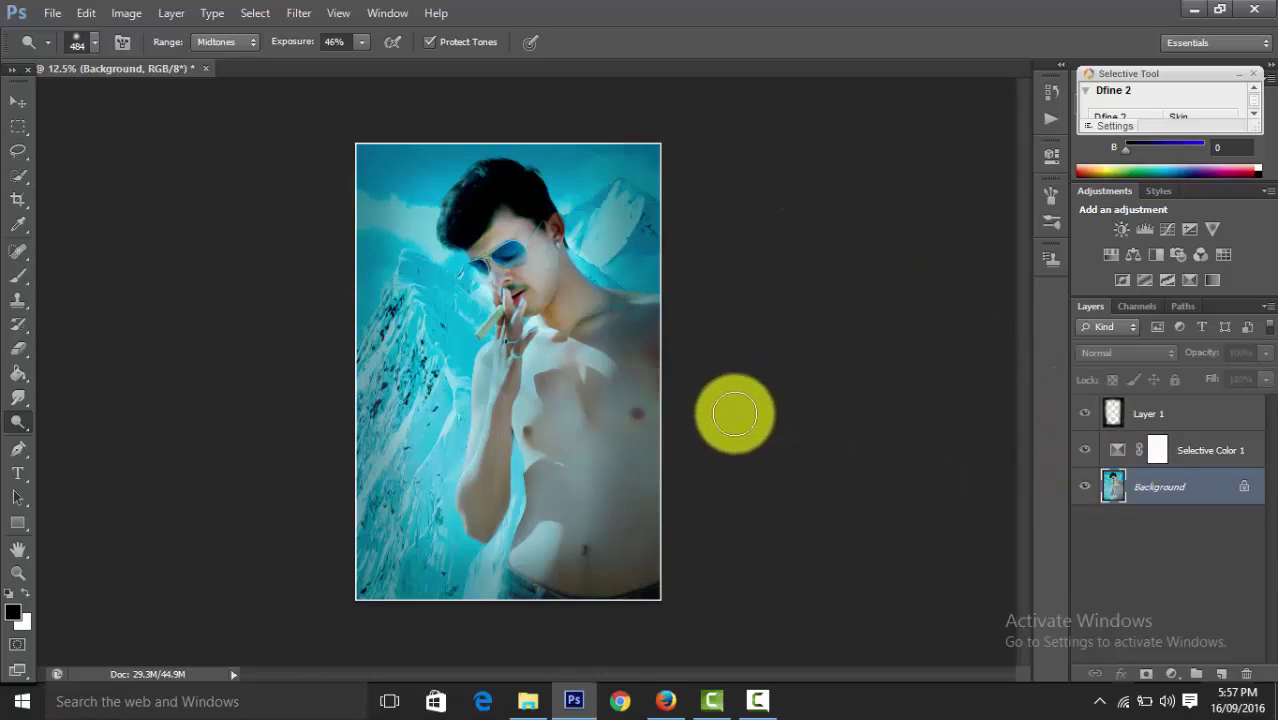
{"action": "left_click", "coordinate": [298, 13]}
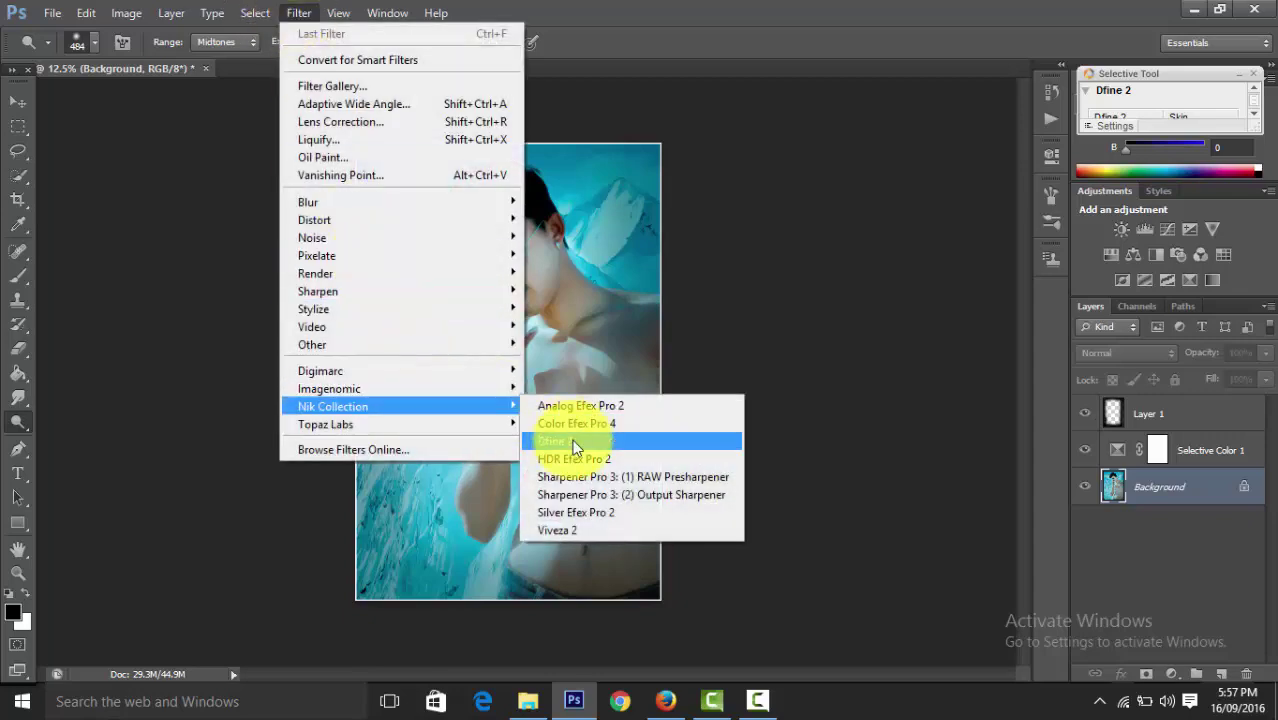
{"action": "mouse_move", "coordinate": [326, 424]}
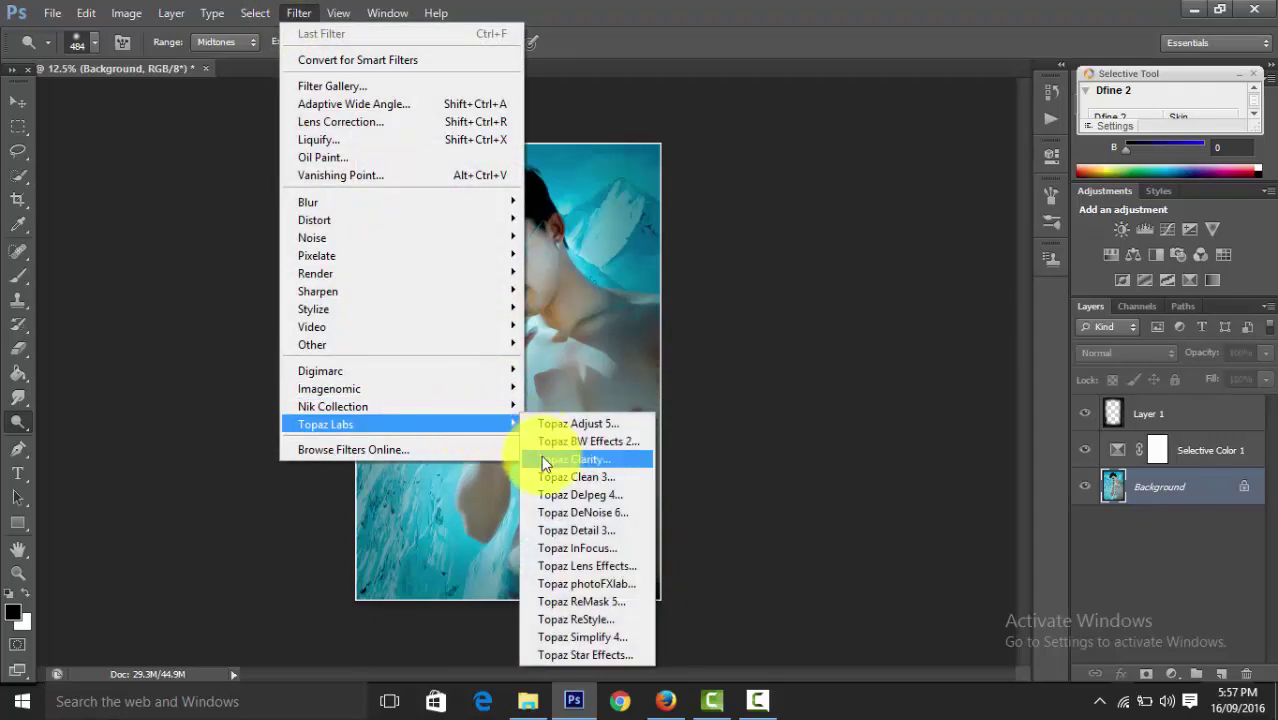
Apply Topaz Clarity's Interior Strong preset from the Architecture collection
{"action": "left_click", "coordinate": [541, 459]}
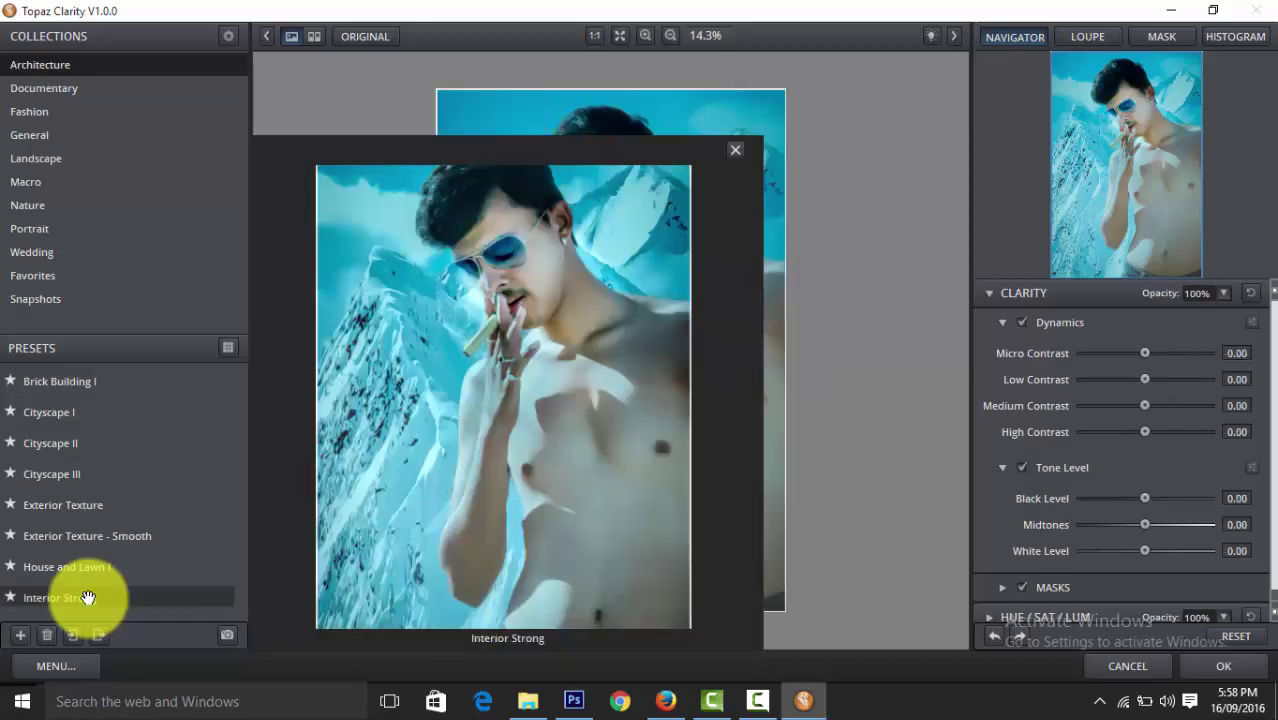
{"action": "left_click", "coordinate": [87, 597]}
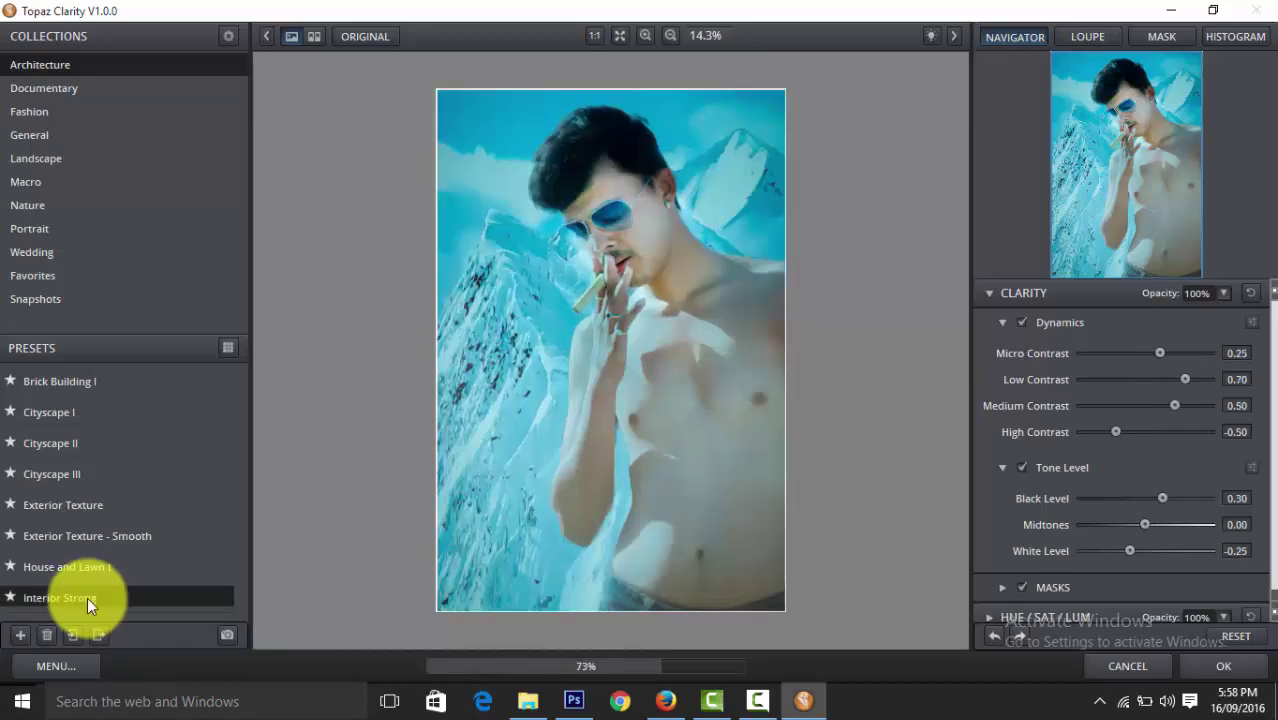
{"action": "left_click", "coordinate": [1250, 667]}
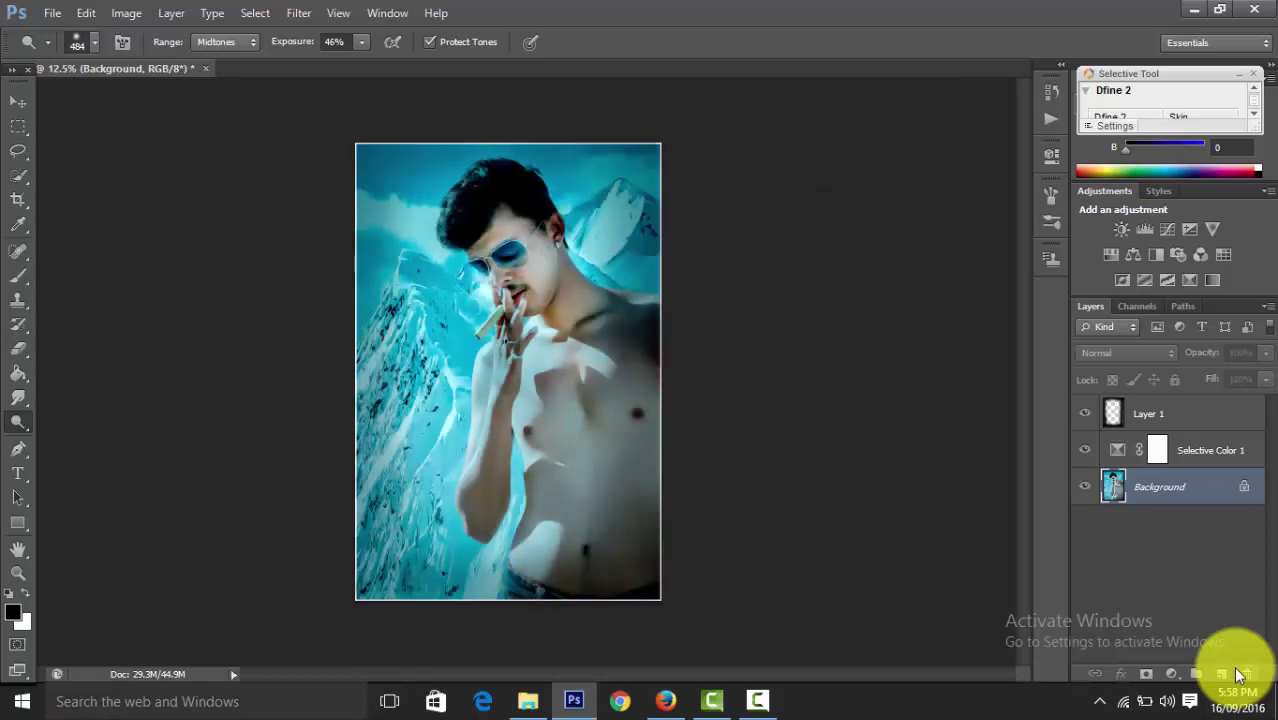
{"action": "left_click", "coordinate": [19, 327]}
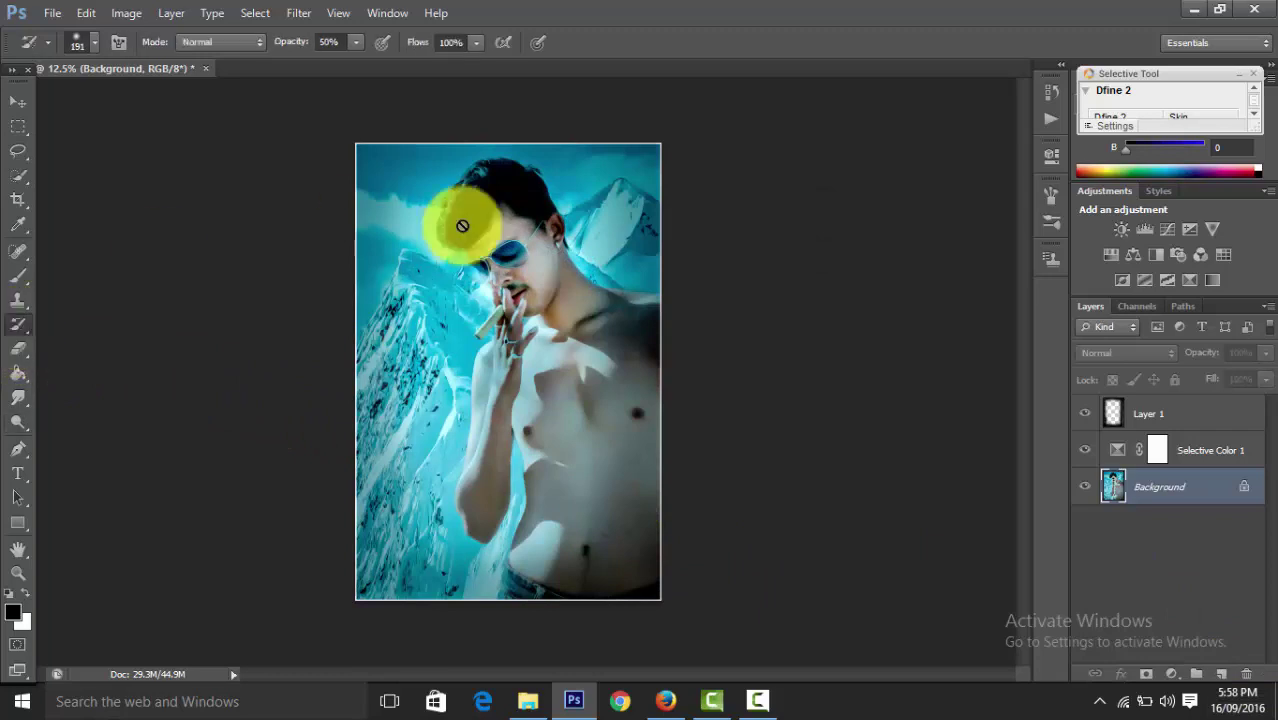
{"action": "left_click", "coordinate": [622, 350]}
{"action": "left_click", "coordinate": [628, 283]}
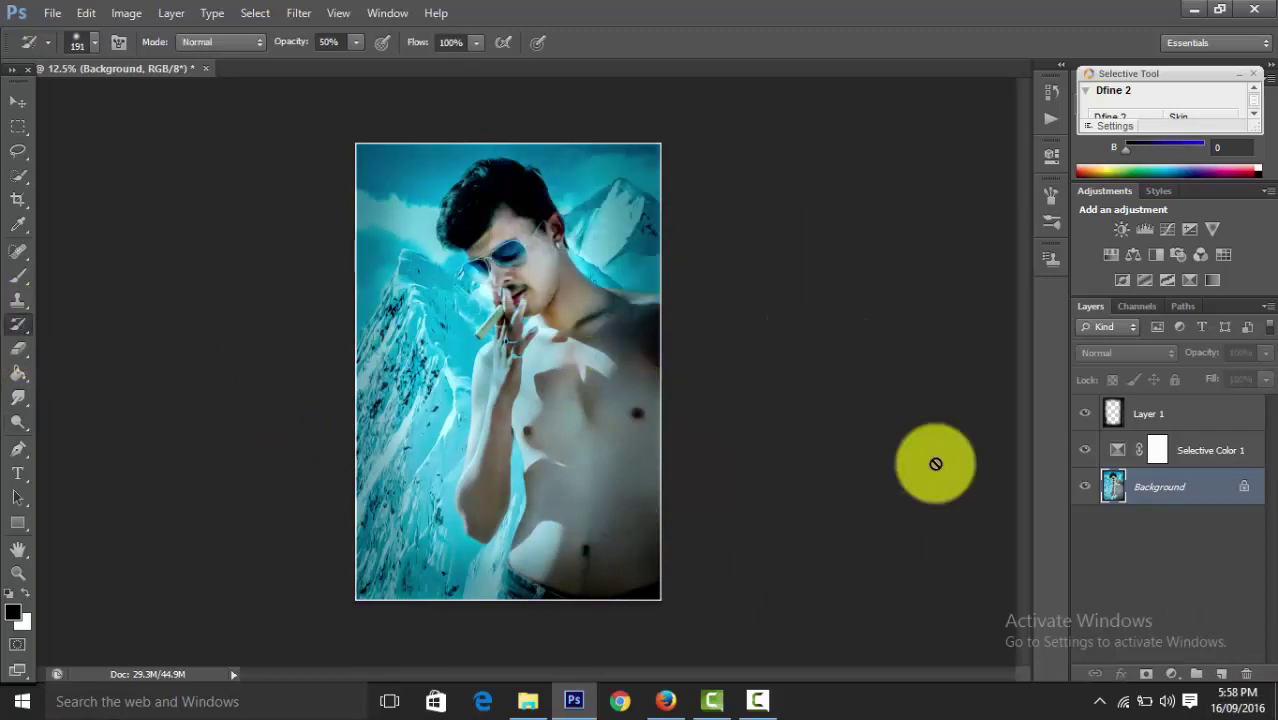
{"action": "left_click", "coordinate": [1186, 447]}
{"action": "left_click", "coordinate": [1188, 418], "text": "shift"}
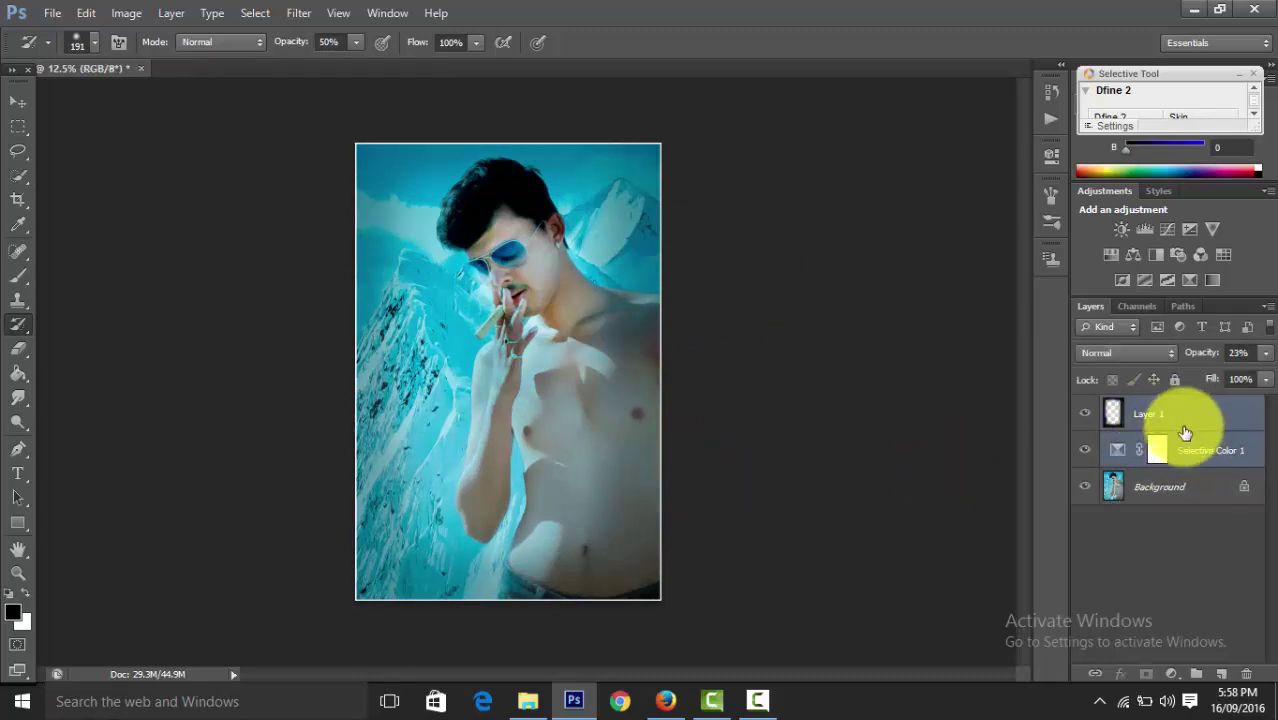
{"action": "left_click", "coordinate": [1174, 487]}
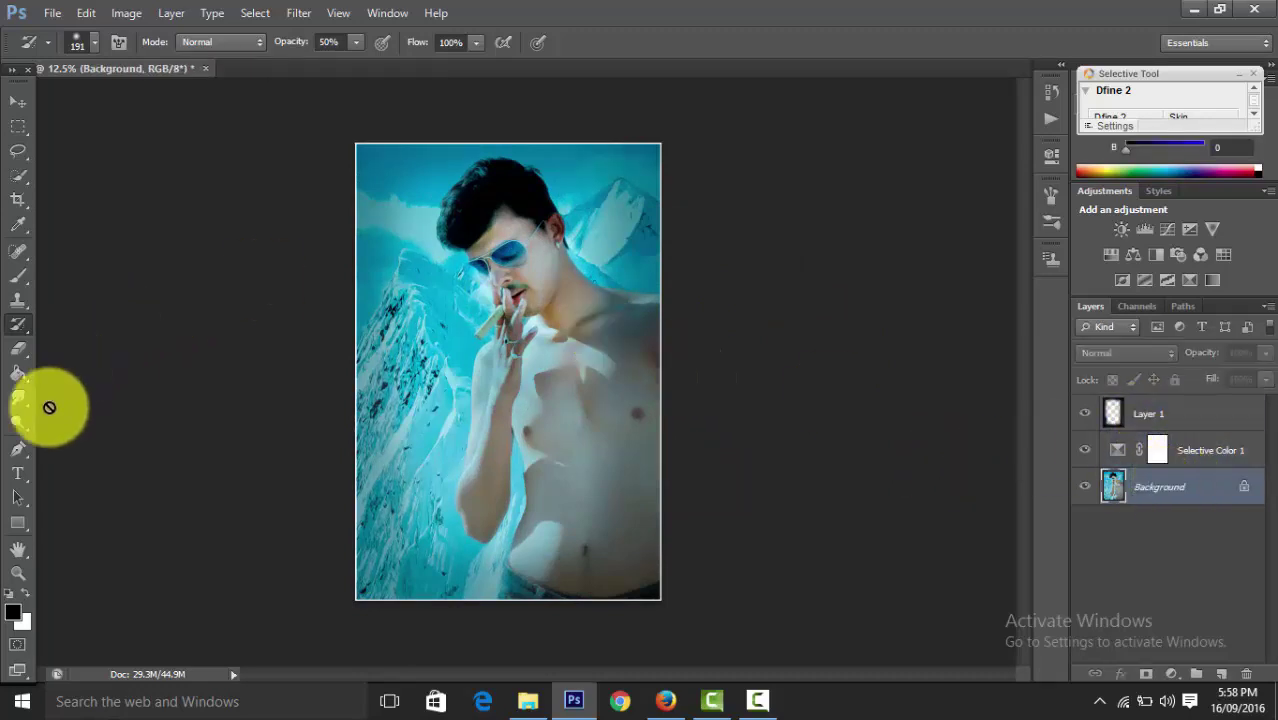
{"action": "left_click", "coordinate": [18, 349]}
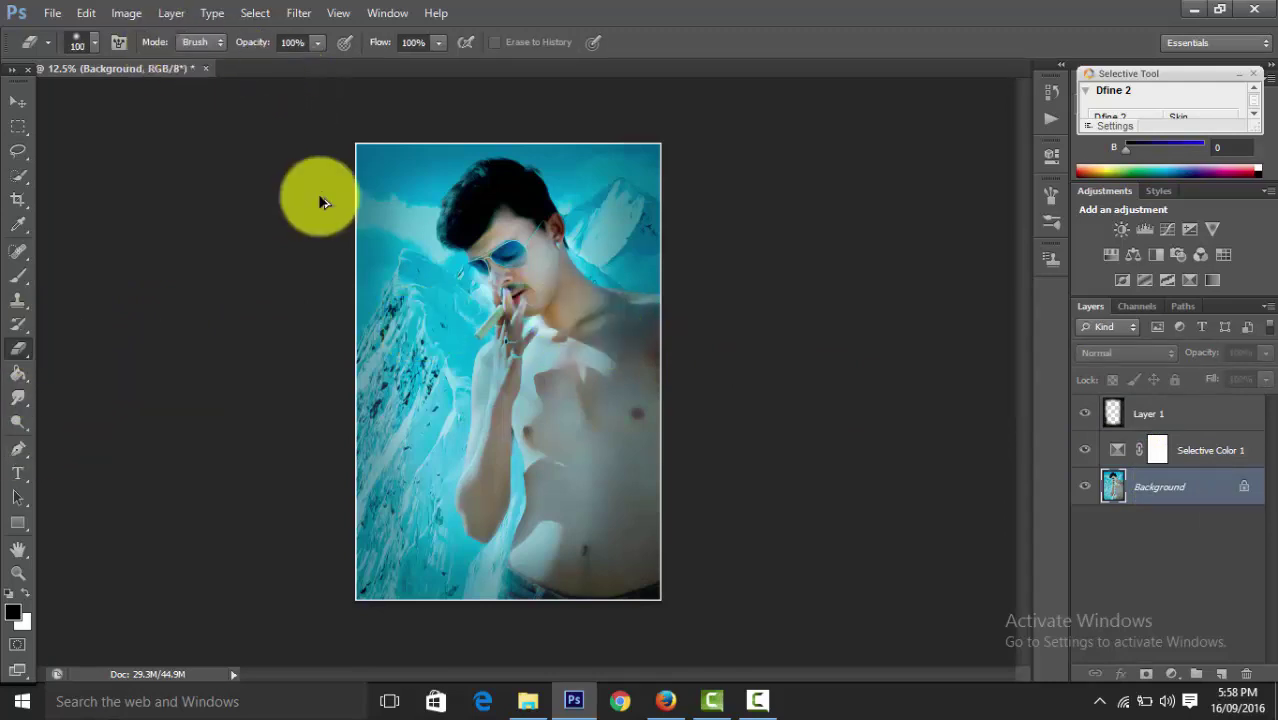
{"action": "left_click", "coordinate": [52, 13]}
{"action": "mouse_move", "coordinate": [86, 13]}
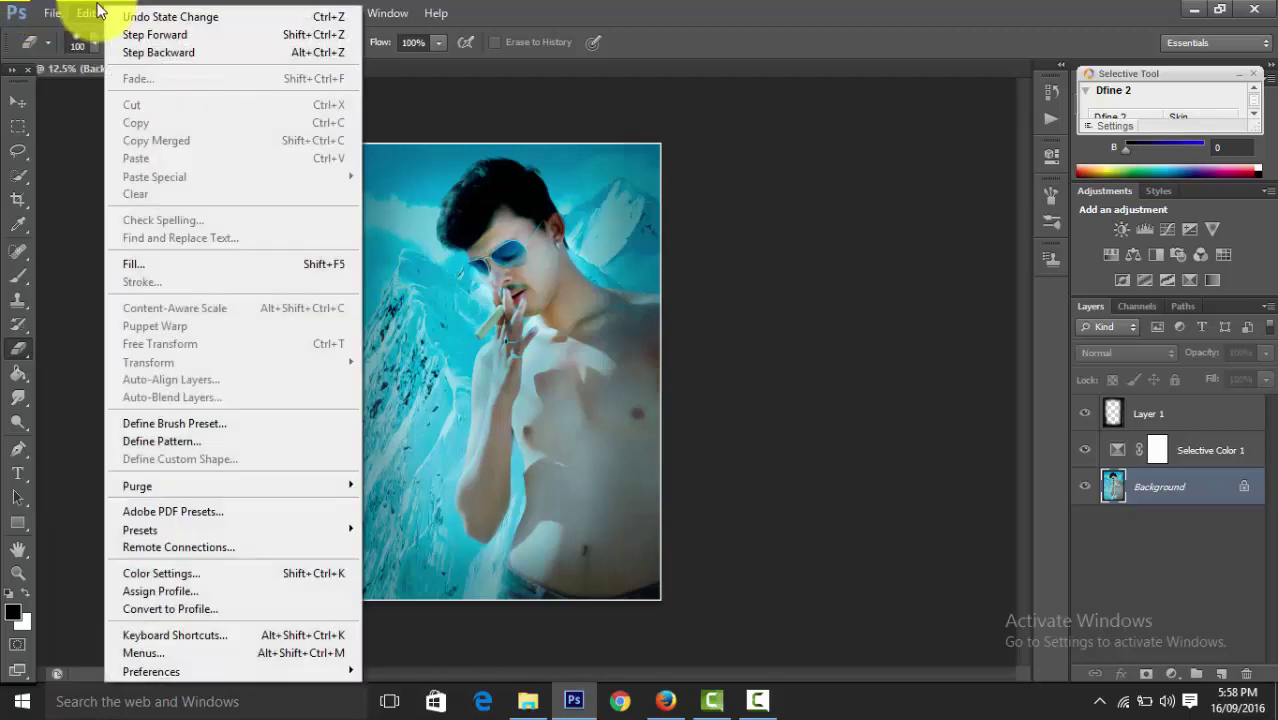
{"action": "left_click", "coordinate": [120, 50]}
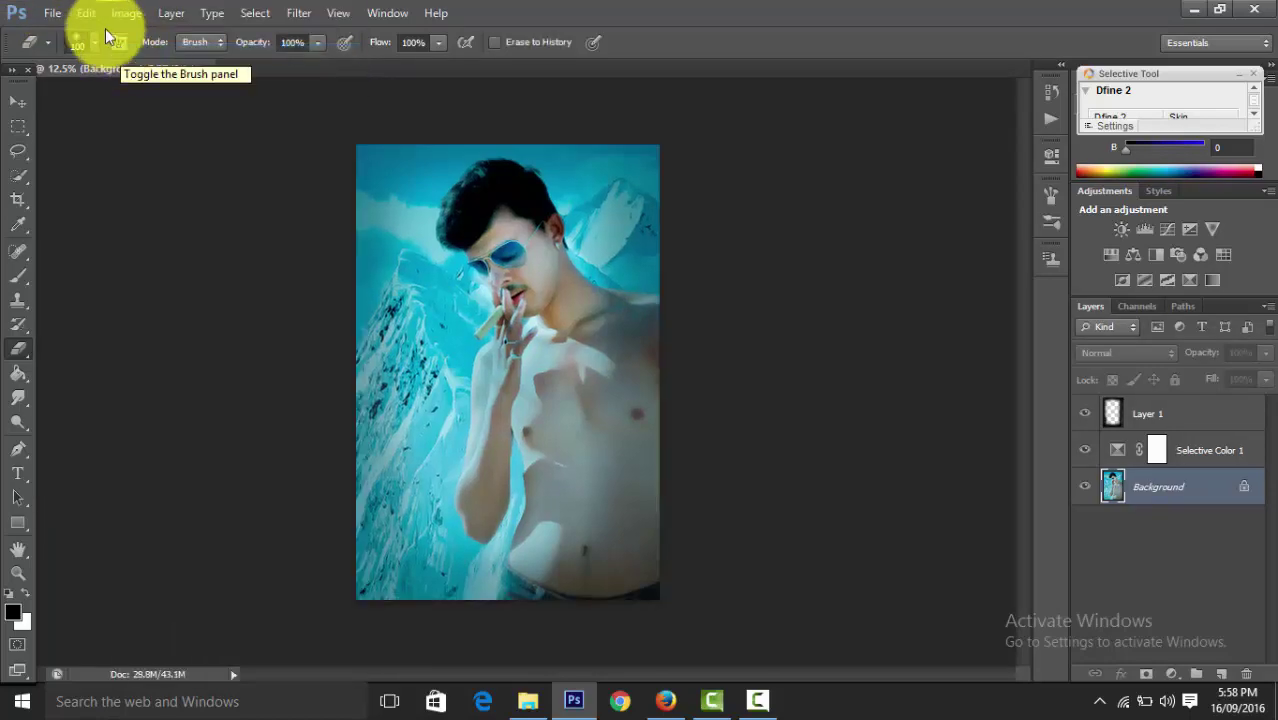
{"action": "left_click", "coordinate": [84, 12]}
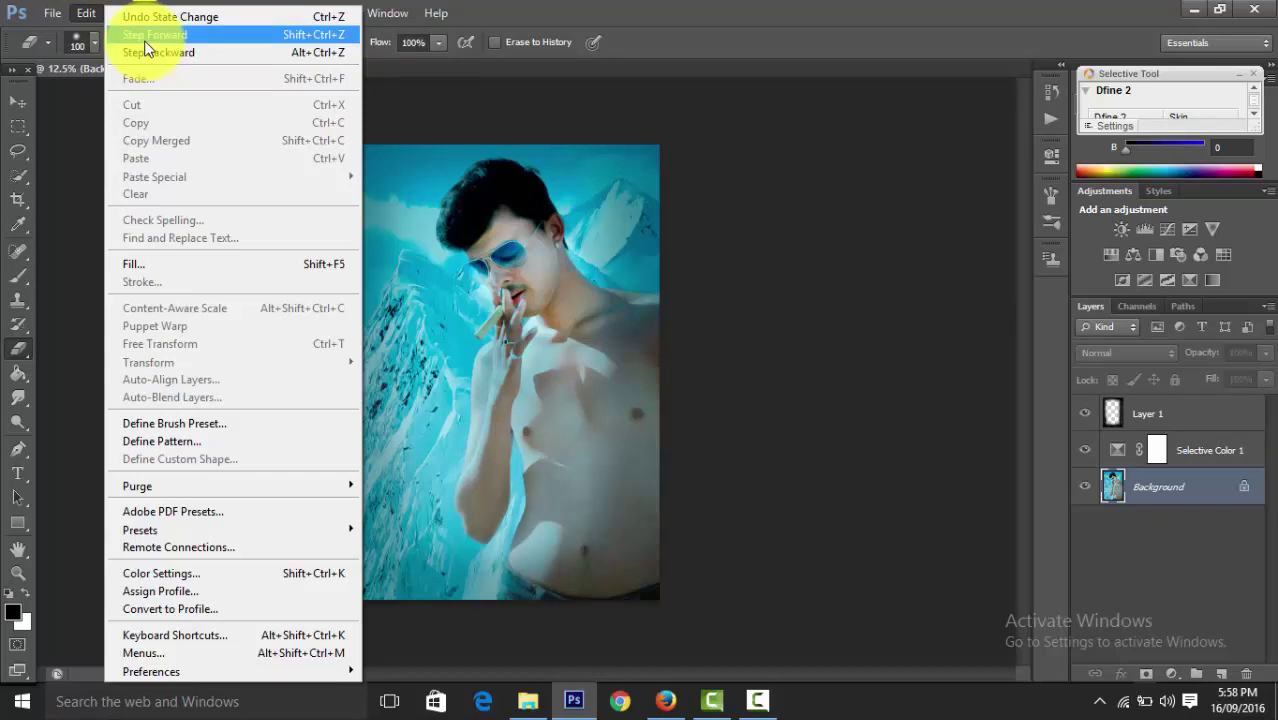
{"action": "left_click", "coordinate": [69, 129]}
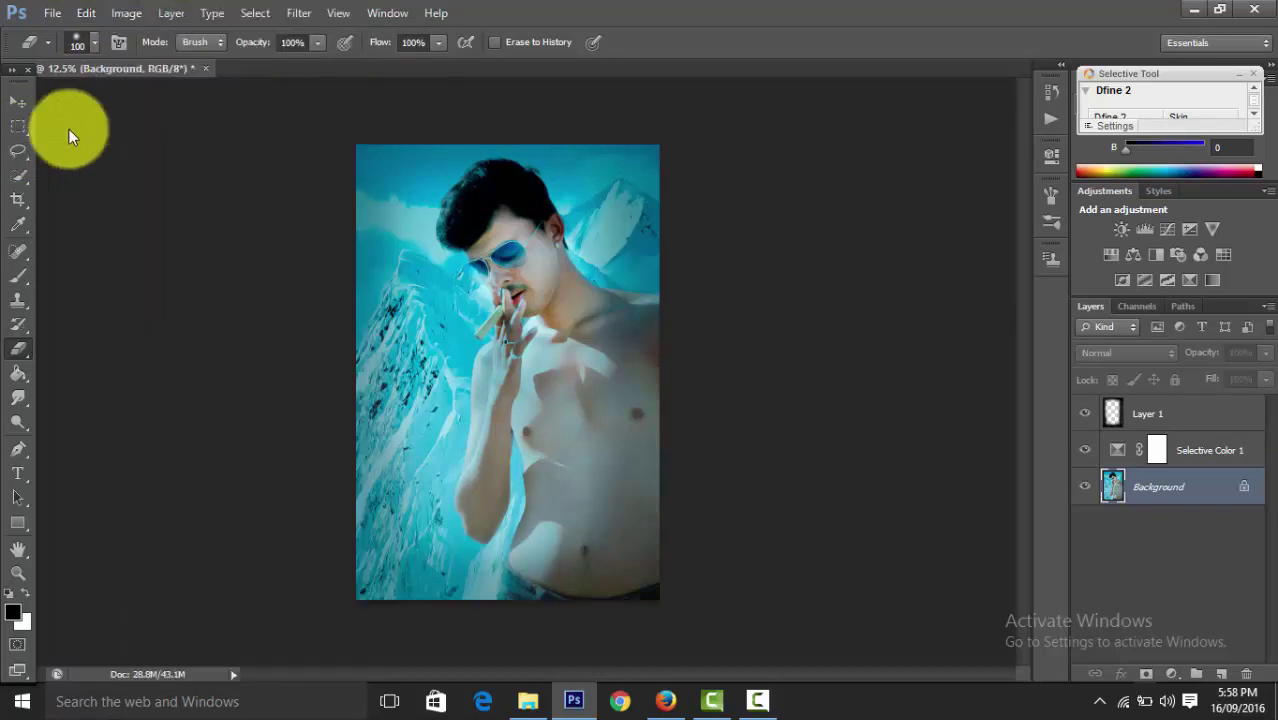
{"action": "key", "text": "ctrl+shift+z"}
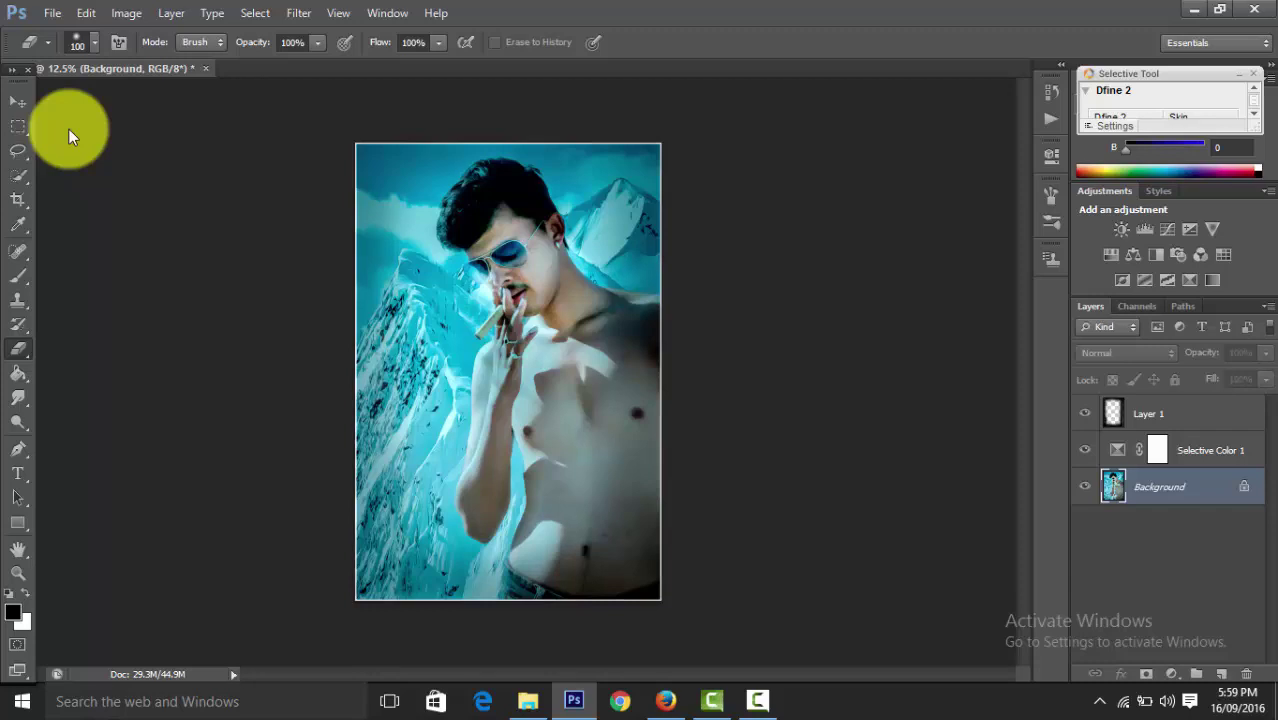
{"action": "left_click", "coordinate": [95, 42]}
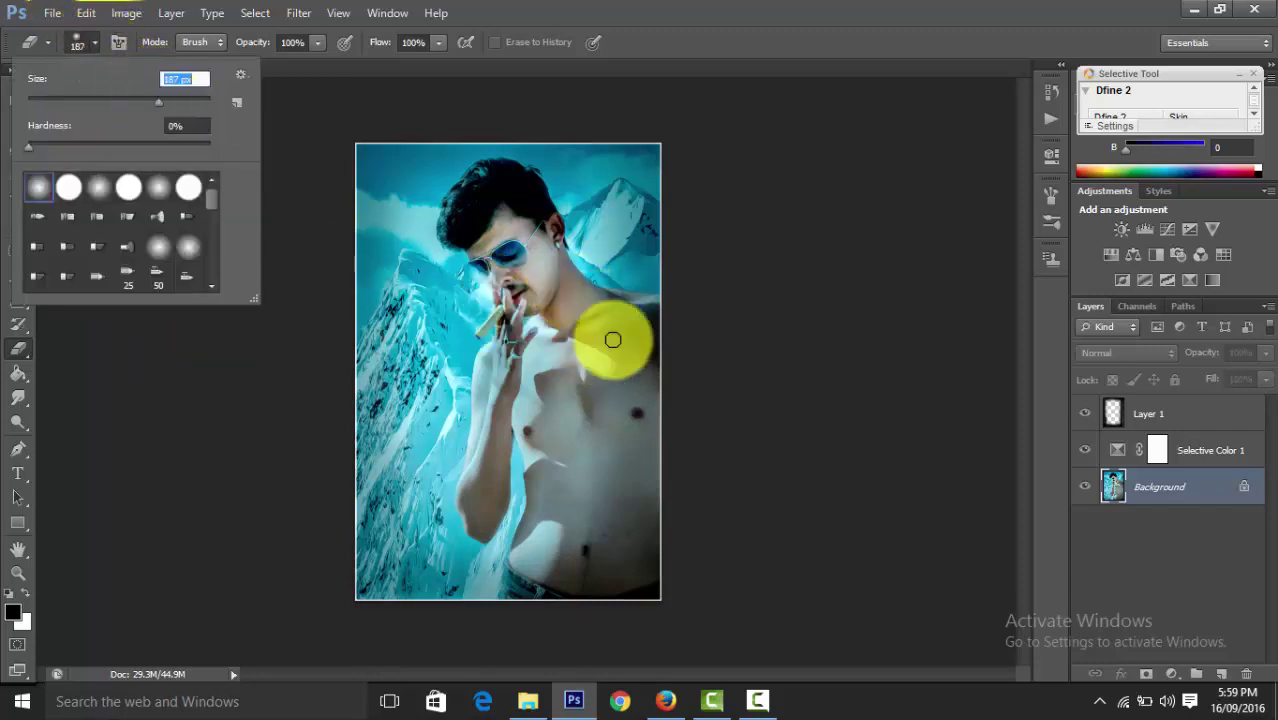
{"action": "key", "text": "Return"}
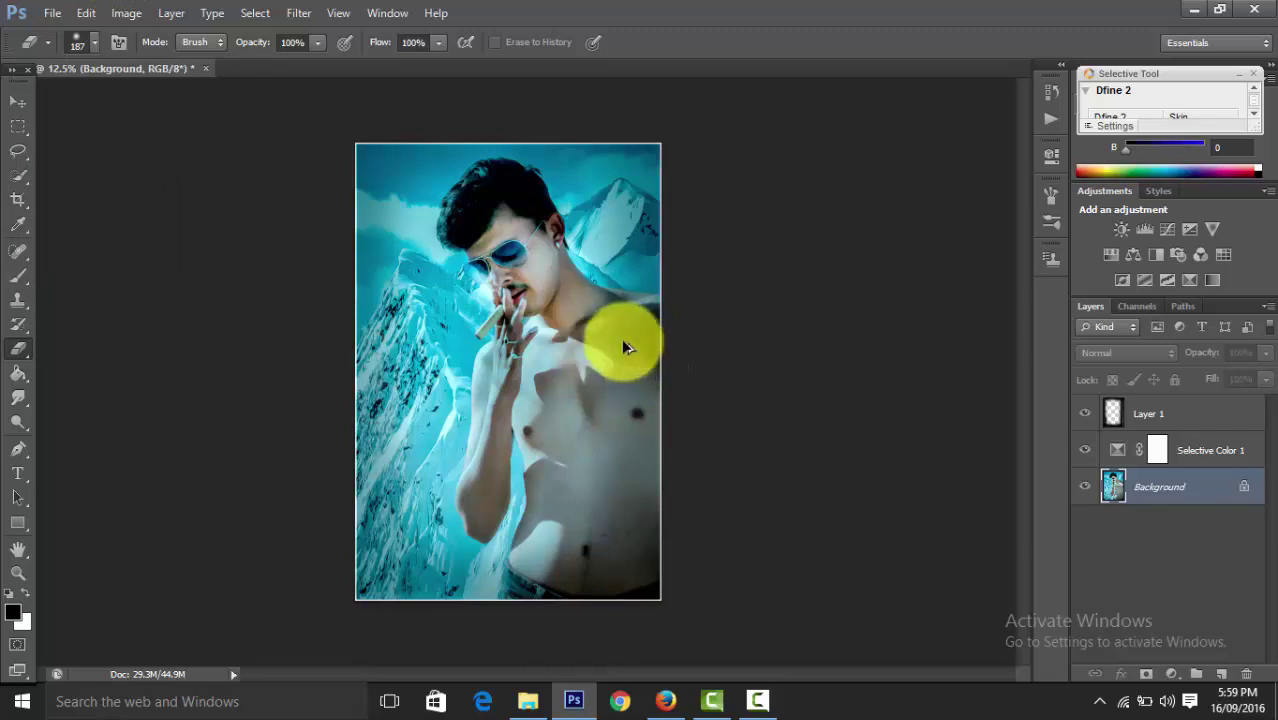
{"action": "left_click", "coordinate": [17, 328]}
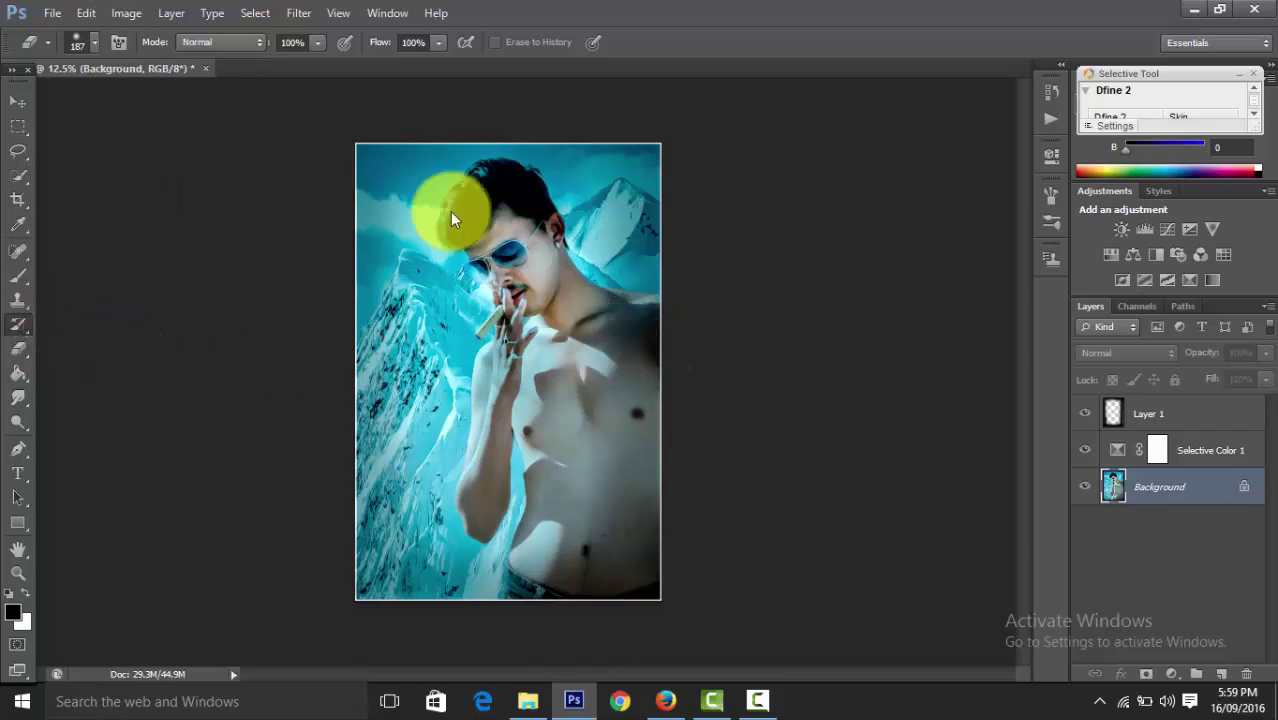
{"action": "left_click", "coordinate": [613, 320]}
{"action": "left_click", "coordinate": [632, 284]}
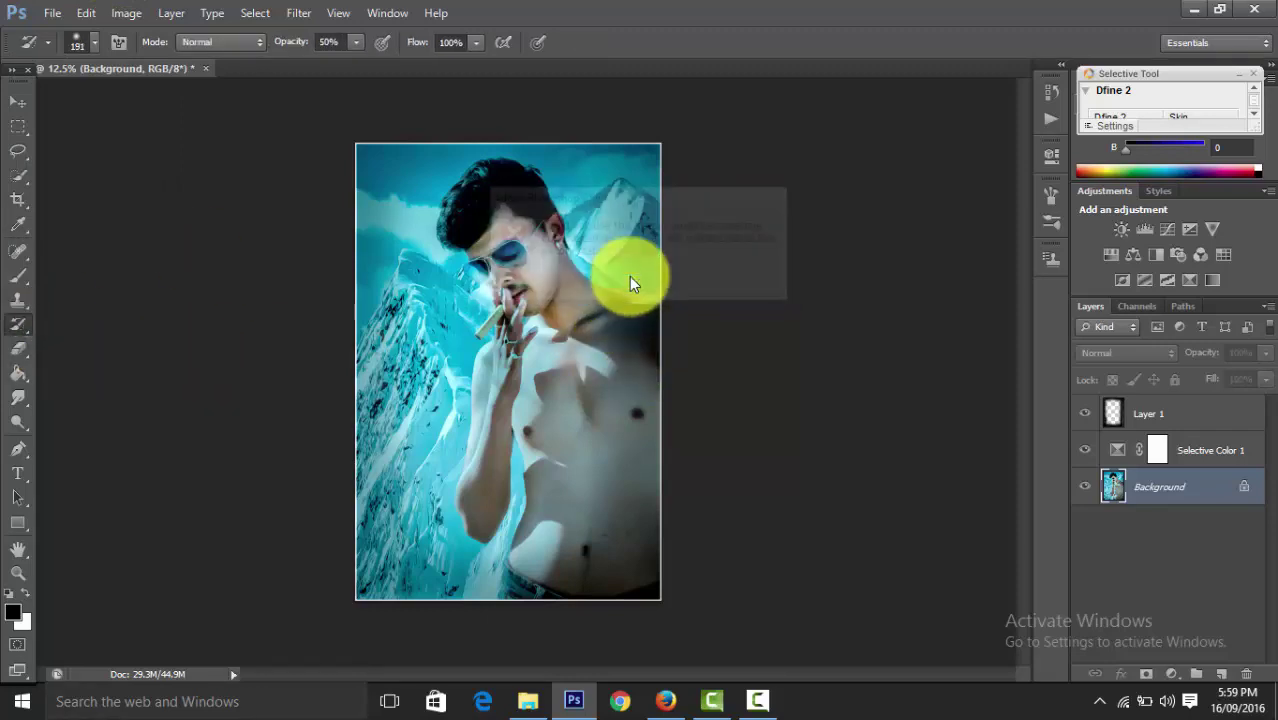
{"action": "left_click", "coordinate": [650, 286]}
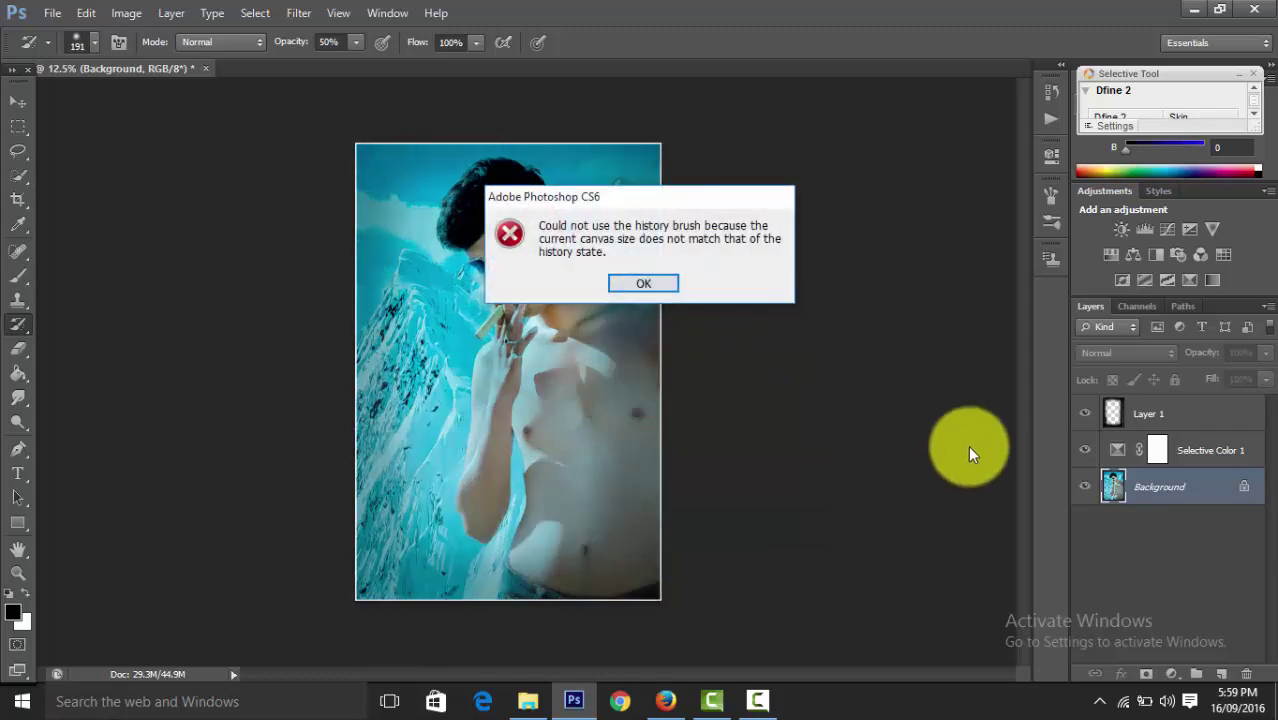
{"action": "left_click", "coordinate": [652, 283]}
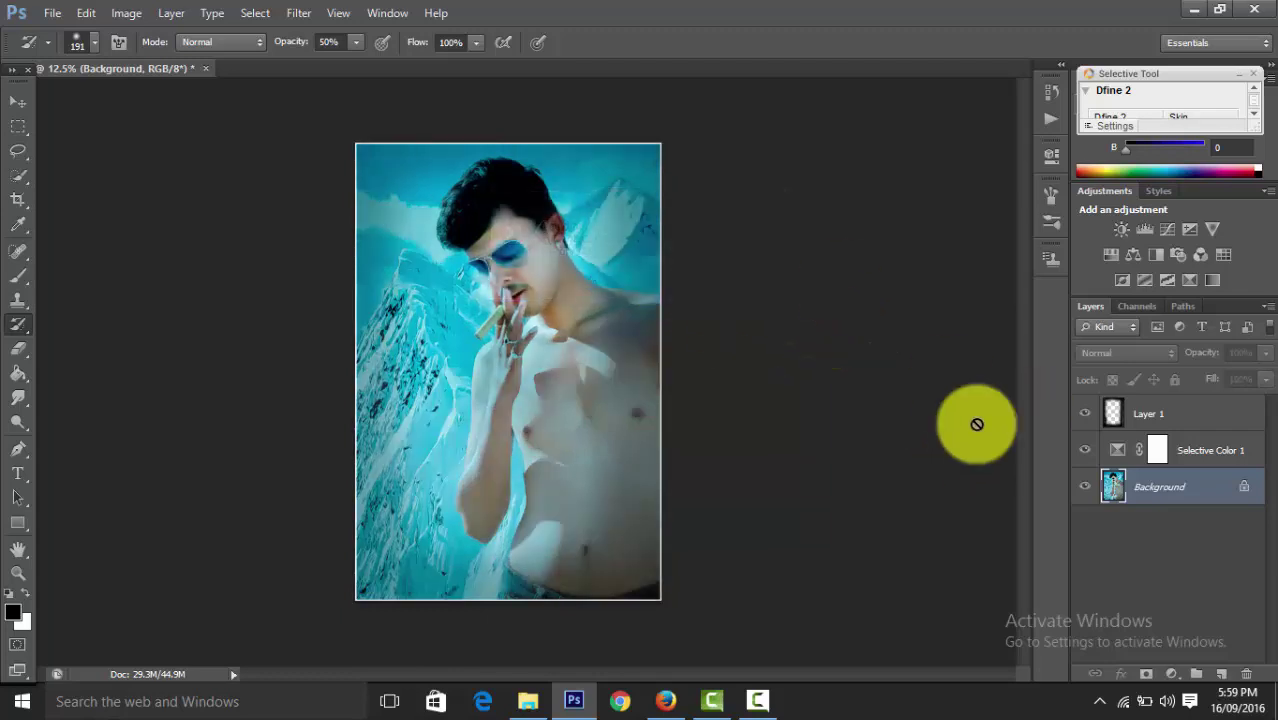
{"action": "left_click", "coordinate": [1221, 446], "text": "shift"}
{"action": "left_click", "coordinate": [1200, 418], "text": "shift"}
Merge the visible layers into one Background and rerun Topaz Clarity on it
{"action": "right_click", "coordinate": [1200, 420]}
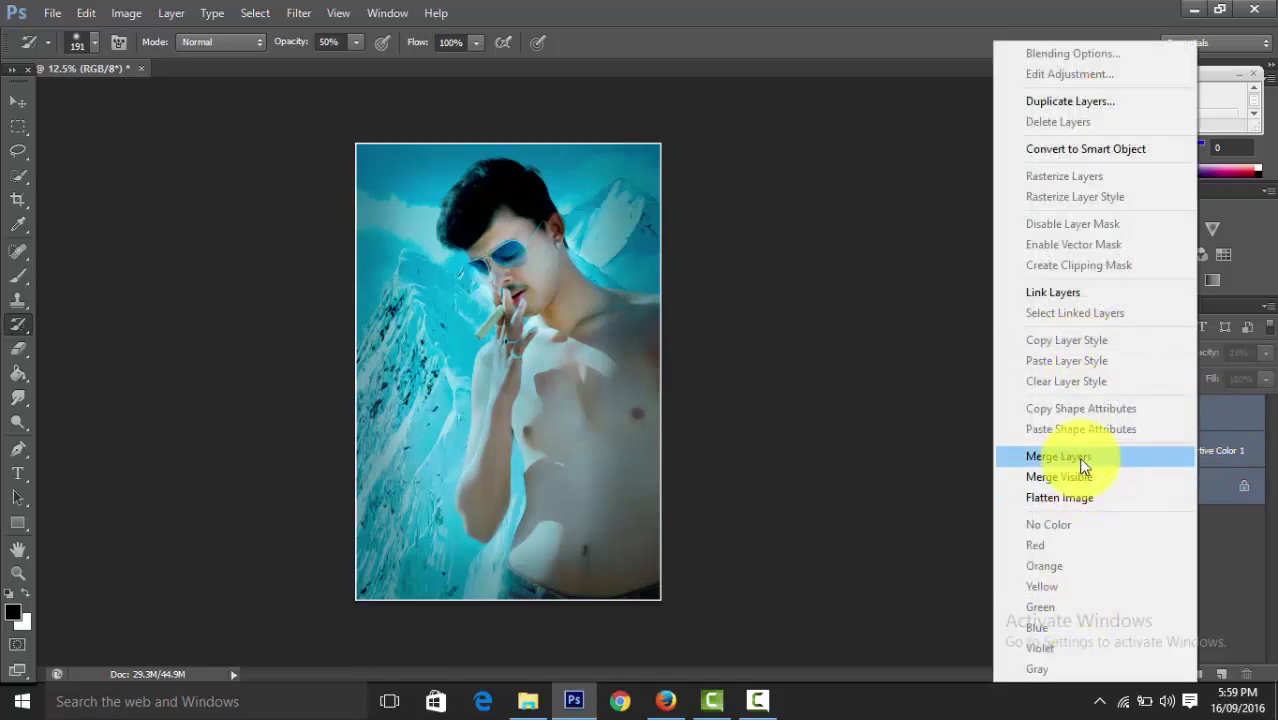
{"action": "left_click", "coordinate": [1080, 477]}
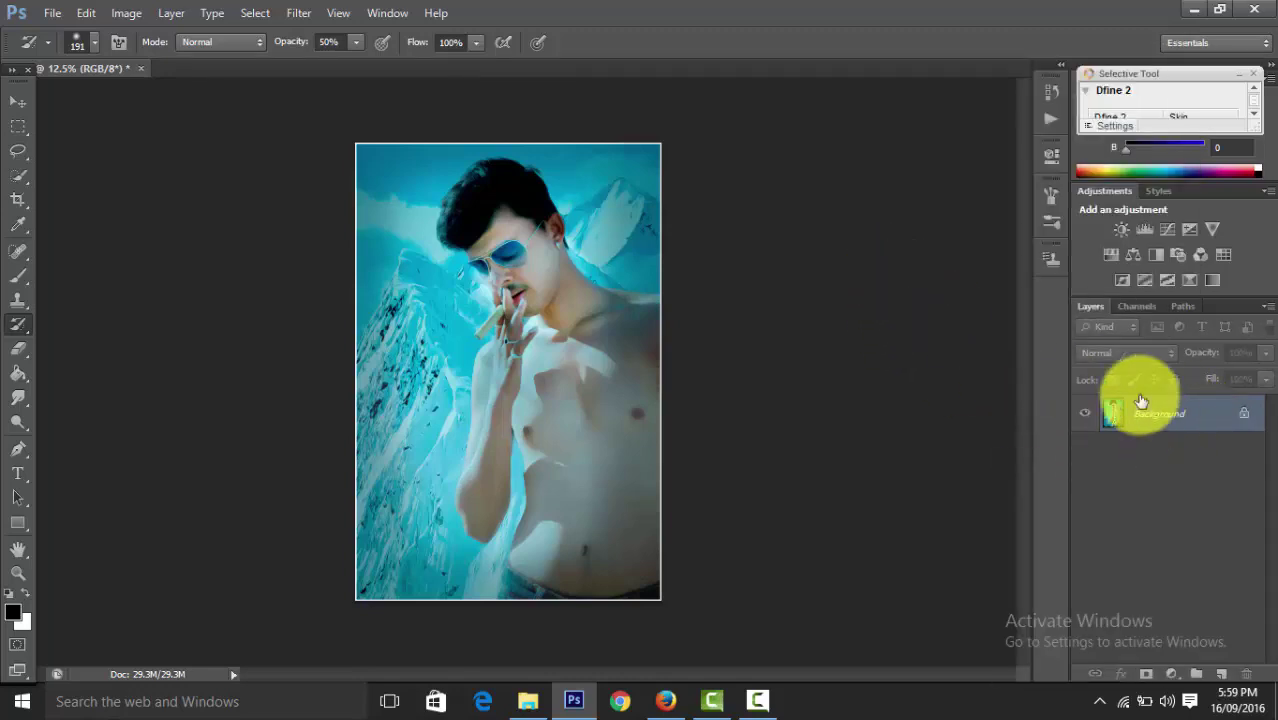
{"action": "left_click", "coordinate": [296, 15]}
{"action": "mouse_move", "coordinate": [333, 406]}
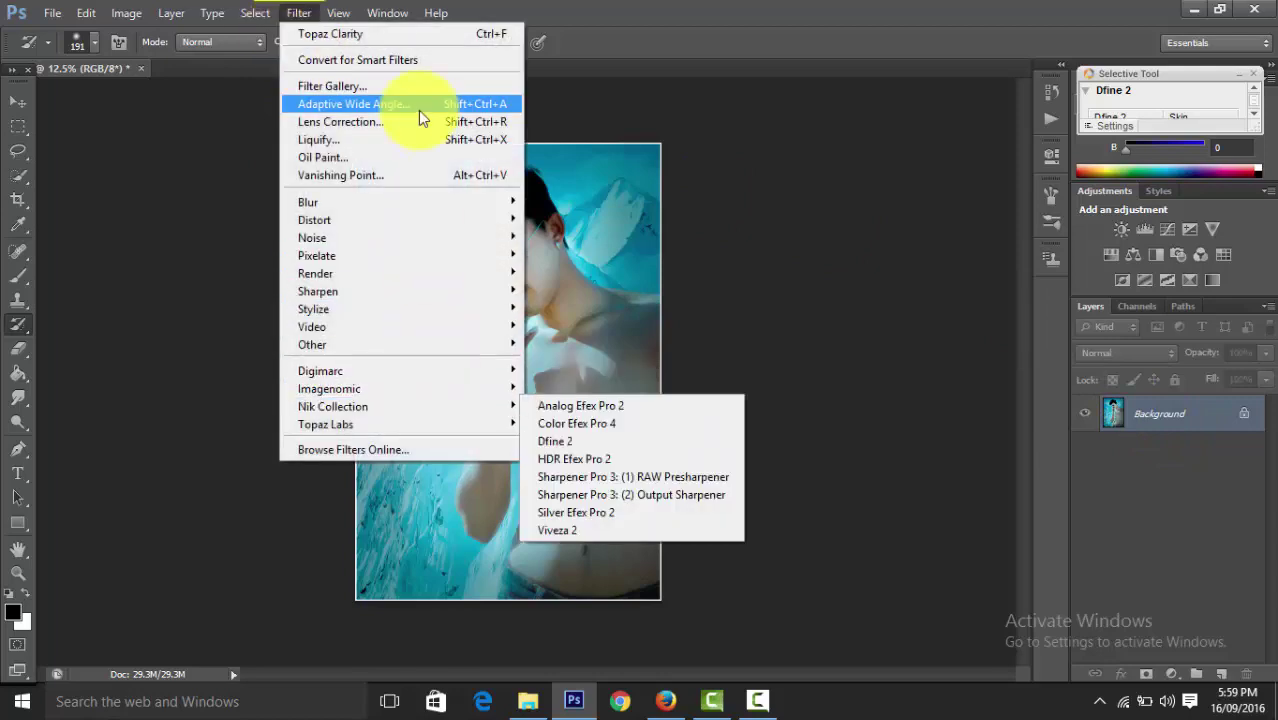
{"action": "left_click", "coordinate": [412, 36]}
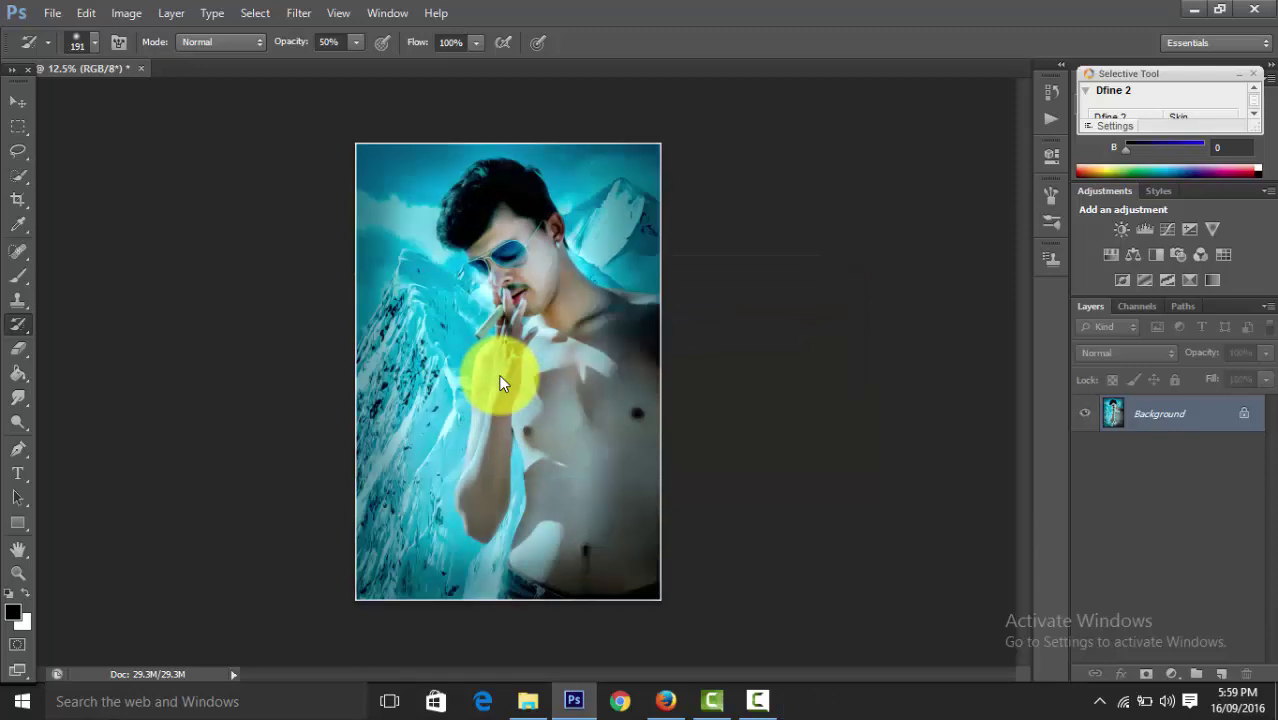
Dismiss the canvas-size error from painting the earlier state and switch to the Eraser
{"action": "left_click", "coordinate": [633, 334]}
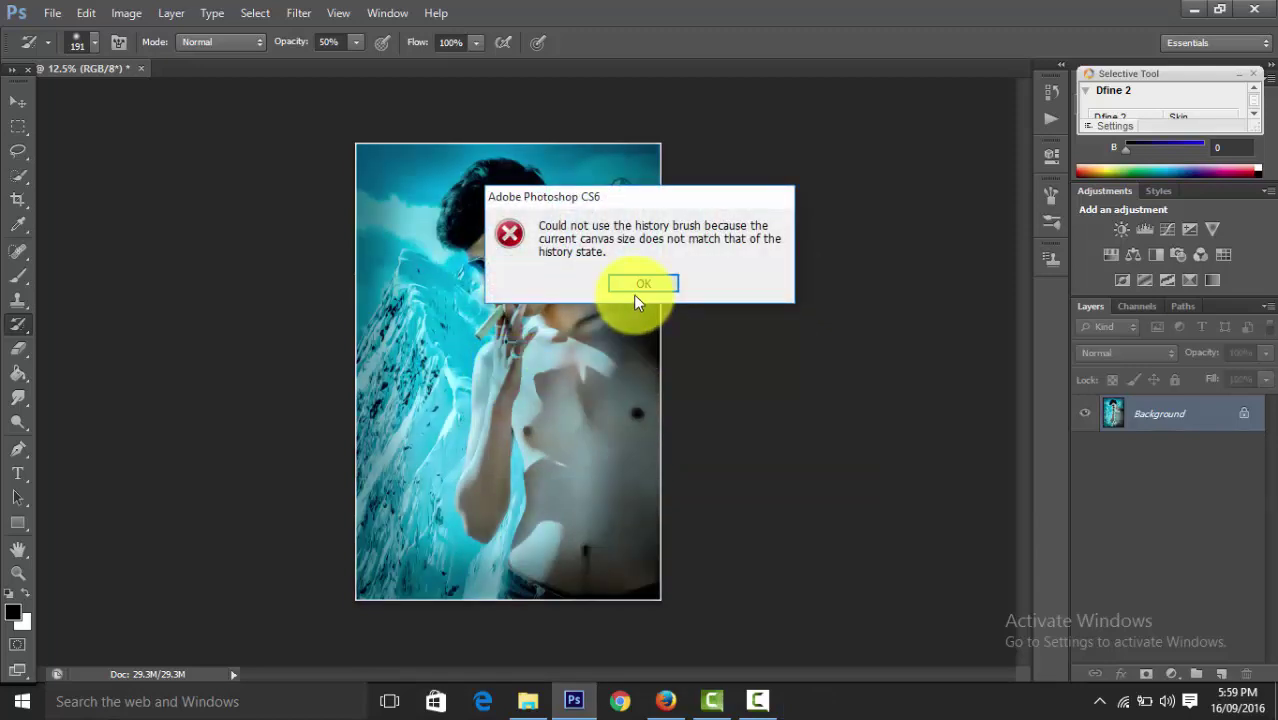
{"action": "left_click", "coordinate": [640, 284]}
{"action": "left_click", "coordinate": [18, 349]}
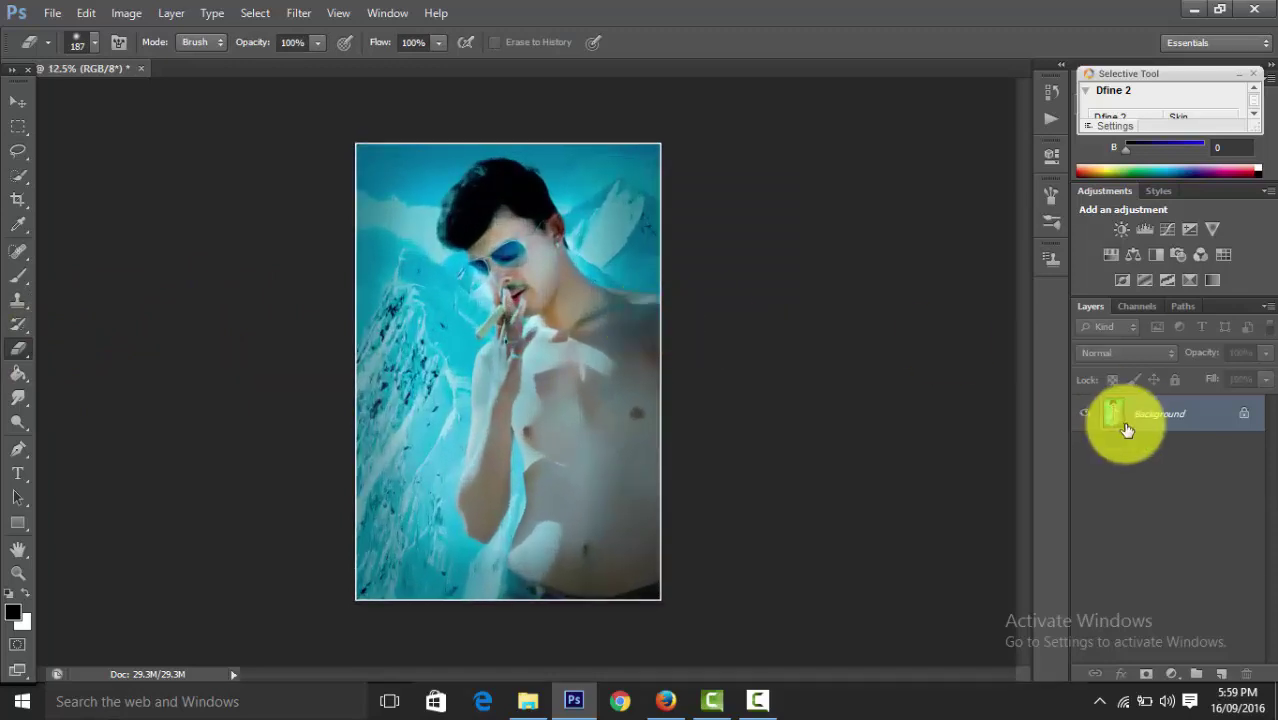
Duplicate the Background layer as Background copy
{"action": "right_click", "coordinate": [1128, 416]}
{"action": "left_click", "coordinate": [1130, 459]}
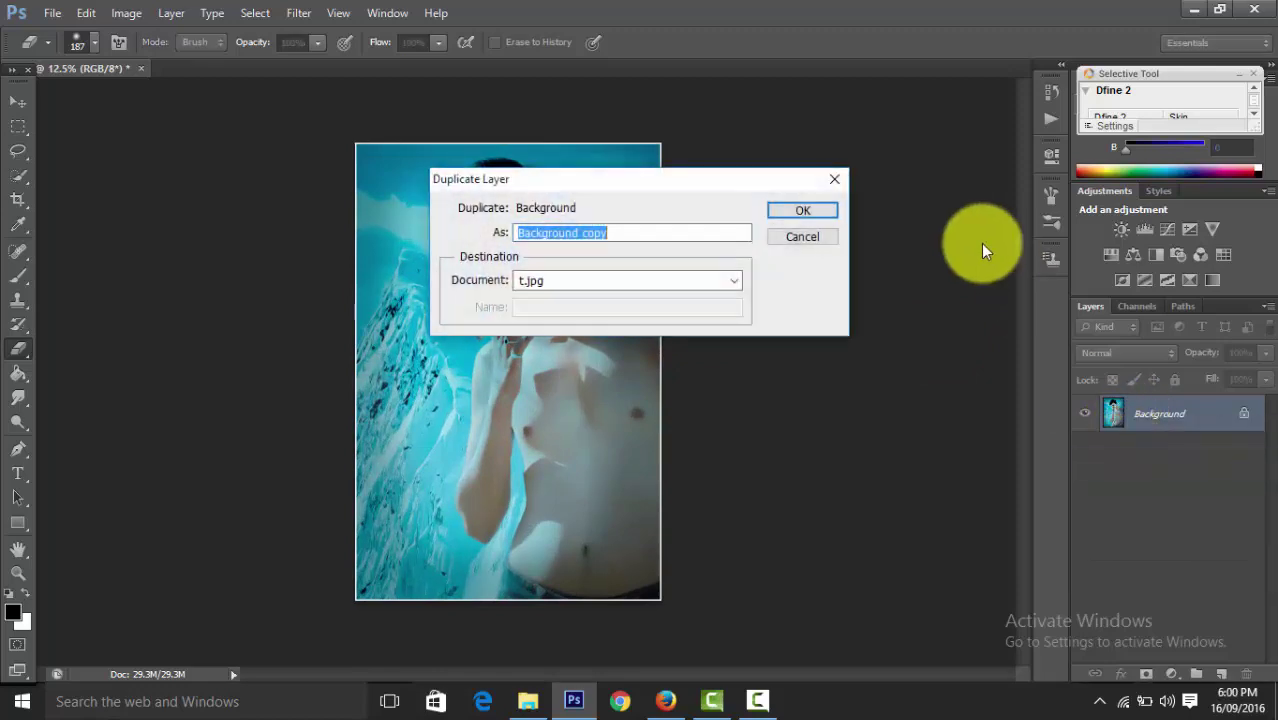
{"action": "left_click", "coordinate": [812, 206]}
{"action": "left_click", "coordinate": [298, 13]}
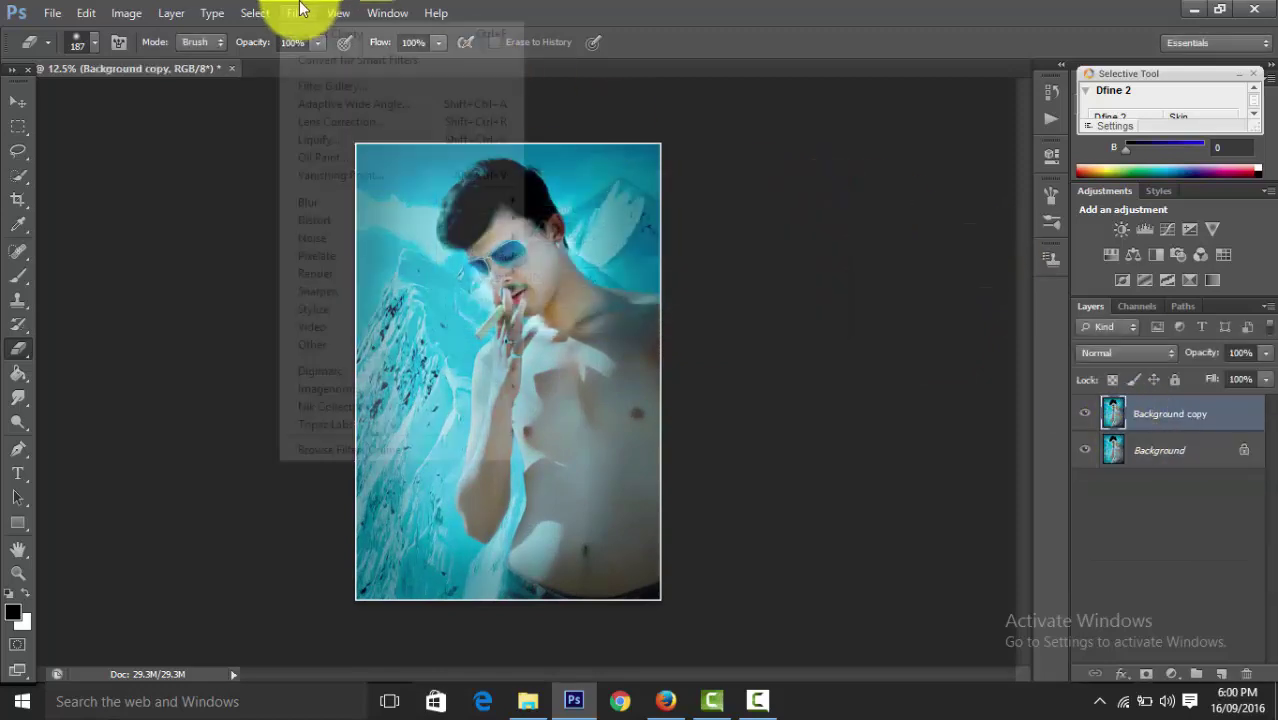
{"action": "left_click", "coordinate": [307, 31]}
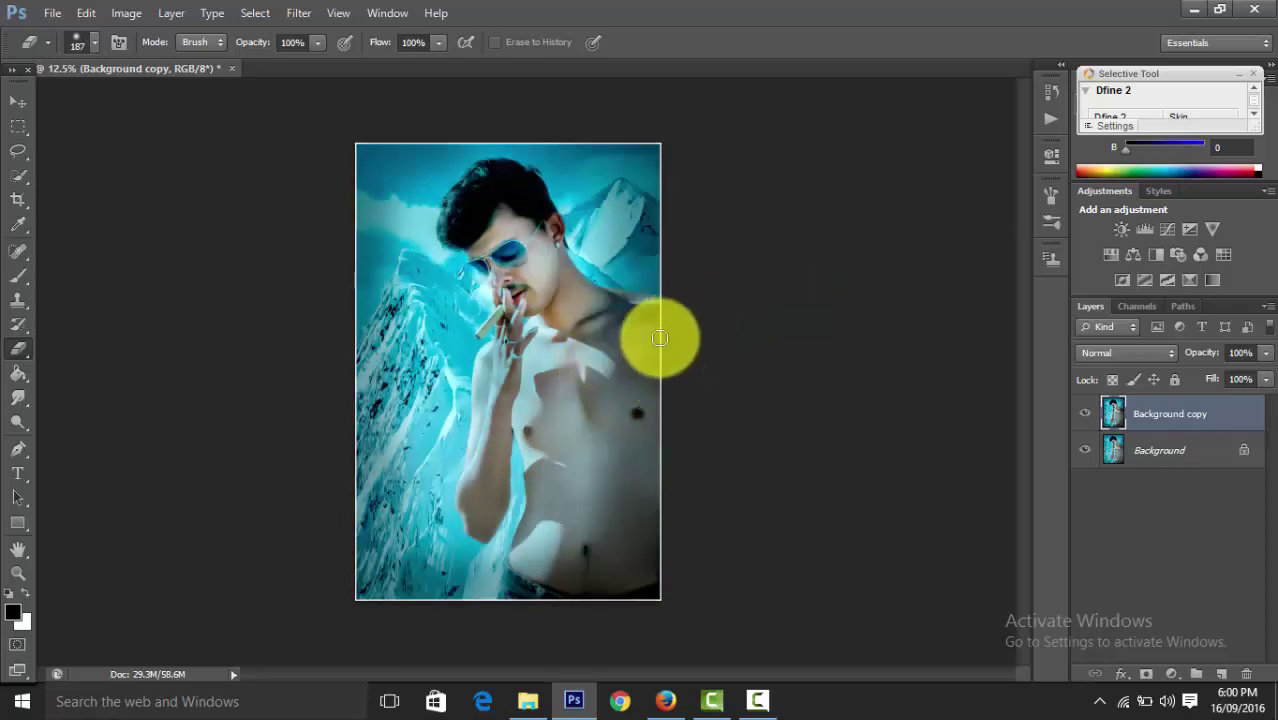
Erase the copy over the torso, shoulder and face with a 401 px, 0% hardness eraser
{"action": "left_click", "coordinate": [95, 44]}
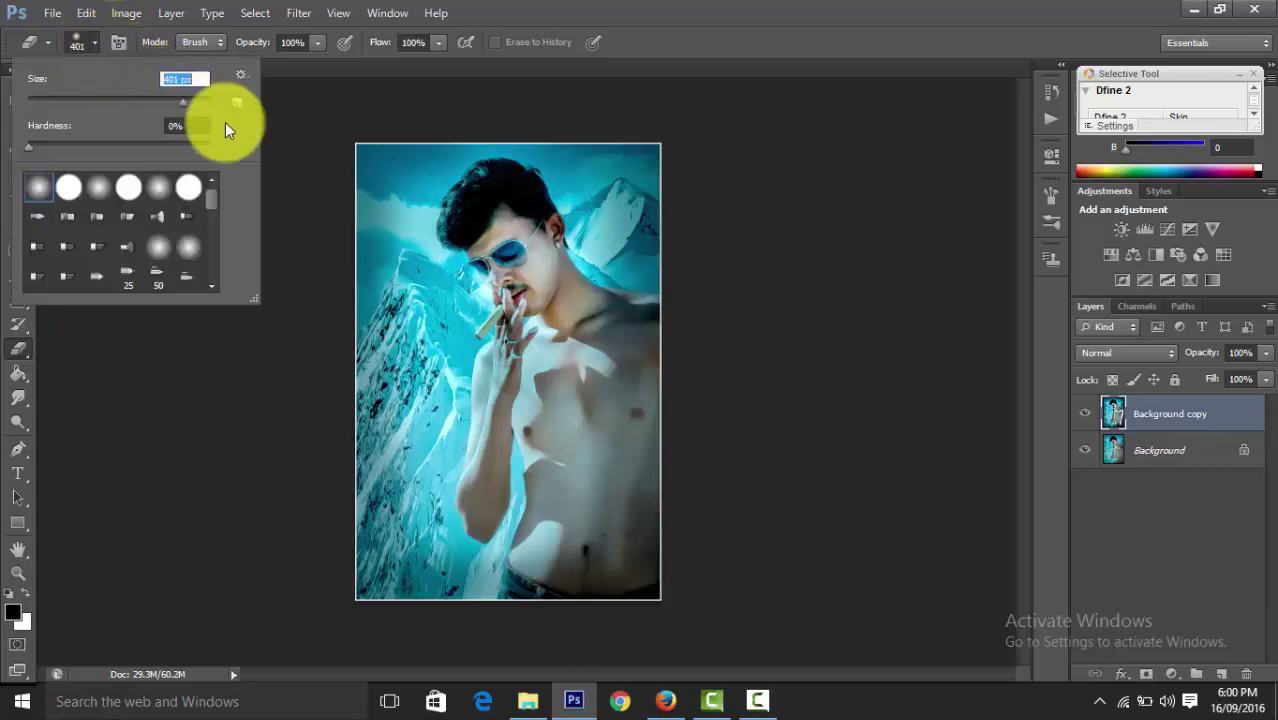
{"action": "left_click", "coordinate": [655, 420]}
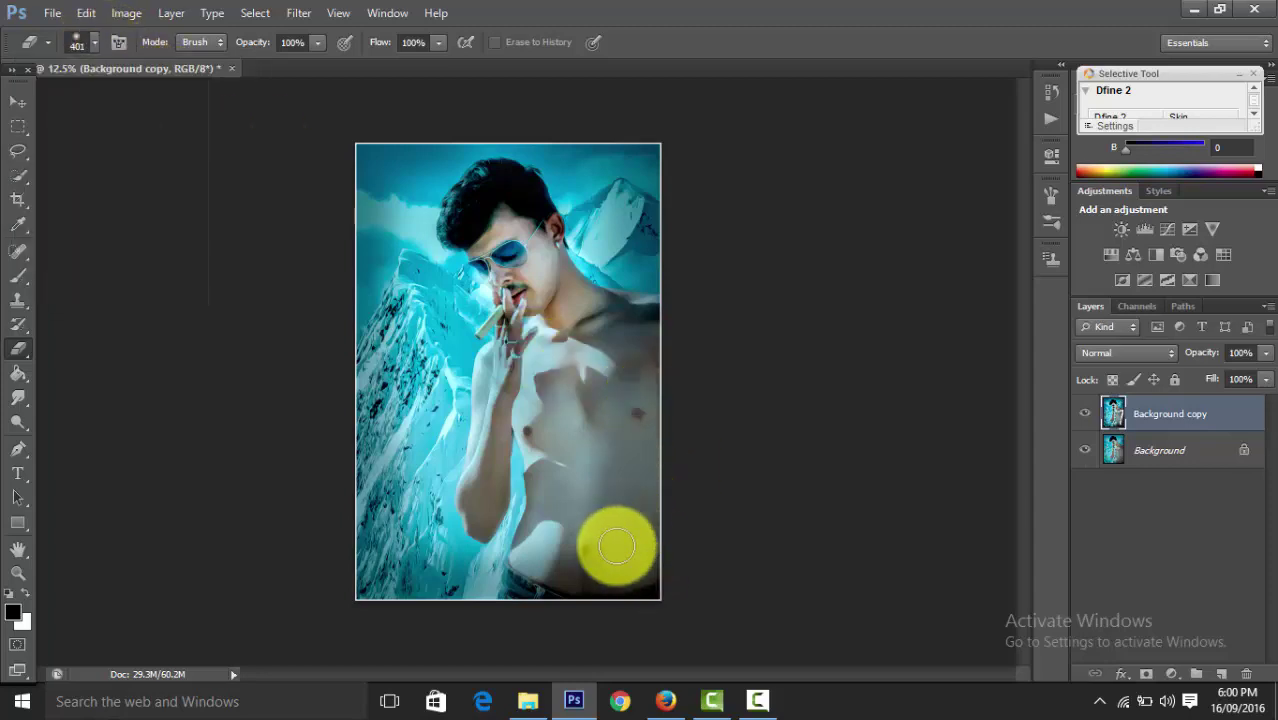
{"action": "mouse_move", "coordinate": [590, 571]}
{"action": "left_mouse_down"}
{"action": "mouse_move", "coordinate": [608, 361]}
{"action": "mouse_move", "coordinate": [582, 537]}
{"action": "left_mouse_up"}
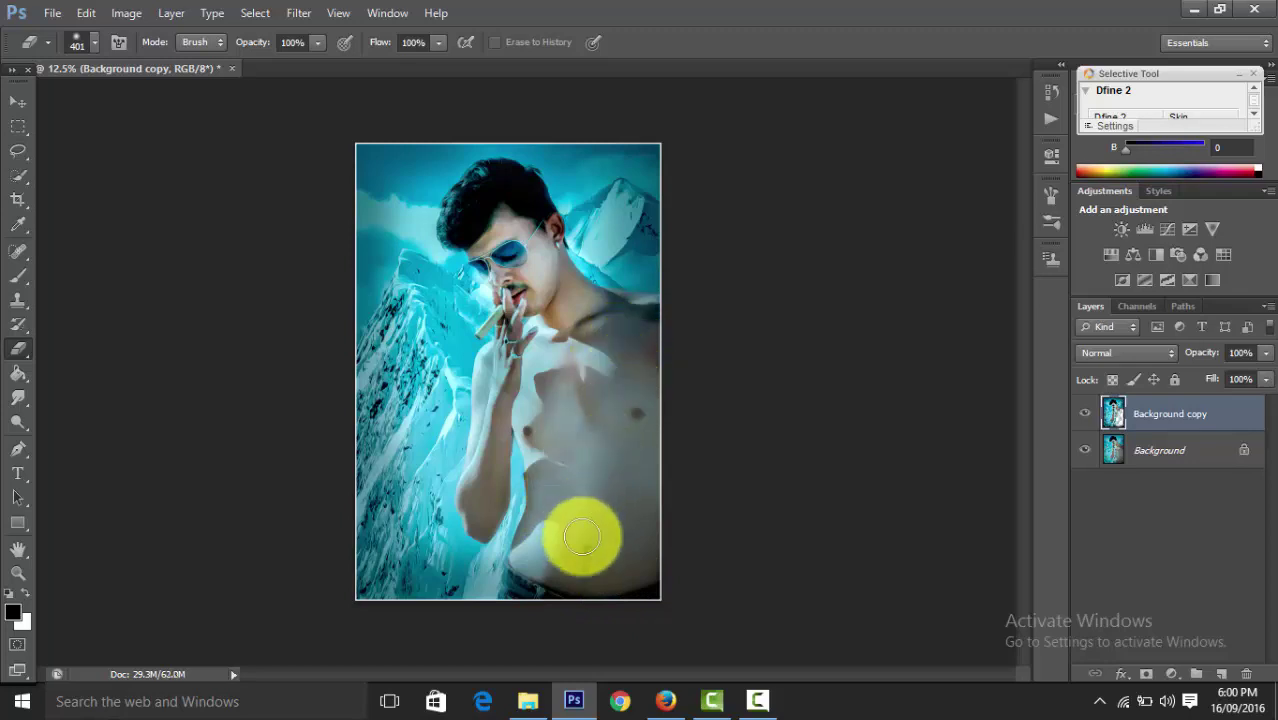
{"action": "mouse_move", "coordinate": [582, 537]}
{"action": "left_mouse_down"}
{"action": "mouse_move", "coordinate": [513, 231]}
{"action": "mouse_move", "coordinate": [509, 328]}
{"action": "mouse_move", "coordinate": [571, 393]}
{"action": "mouse_move", "coordinate": [628, 512]}
{"action": "left_mouse_up"}
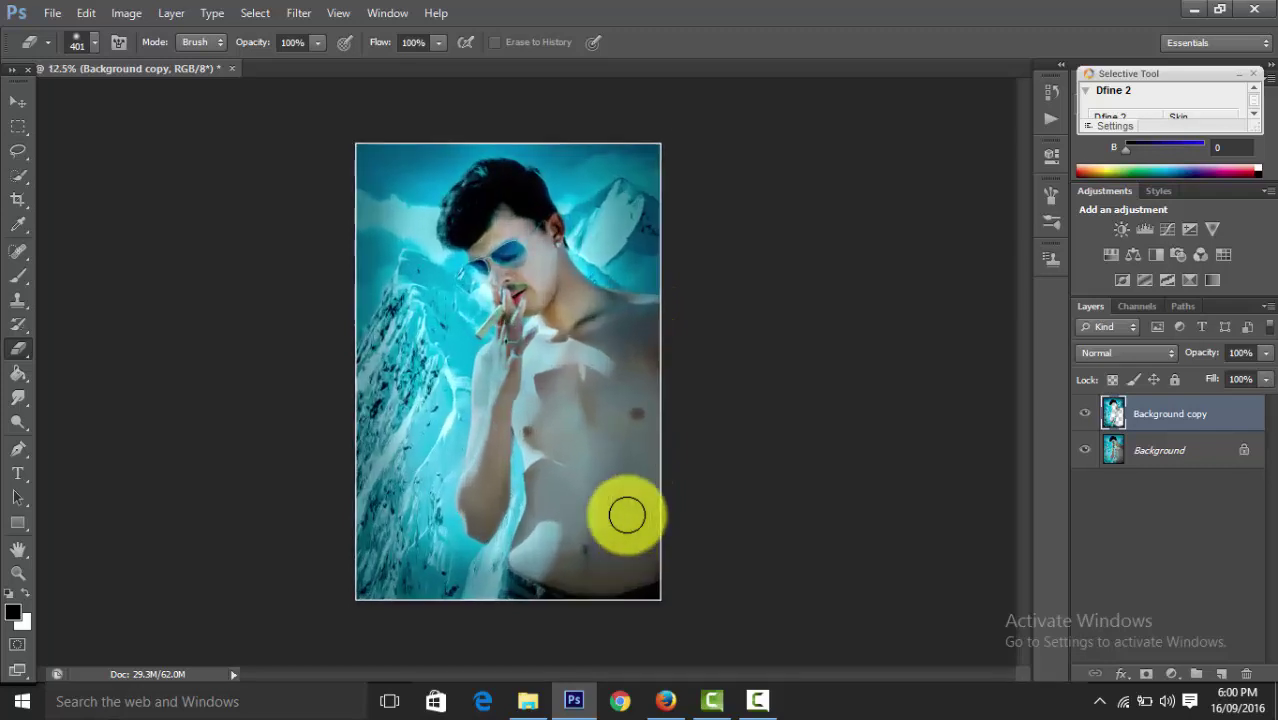
{"action": "mouse_move", "coordinate": [627, 515]}
{"action": "left_mouse_down"}
{"action": "mouse_move", "coordinate": [525, 185]}
{"action": "mouse_move", "coordinate": [479, 200]}
{"action": "mouse_move", "coordinate": [514, 214]}
{"action": "mouse_move", "coordinate": [476, 200]}
{"action": "mouse_move", "coordinate": [542, 214]}
{"action": "mouse_move", "coordinate": [548, 306]}
{"action": "left_mouse_up"}
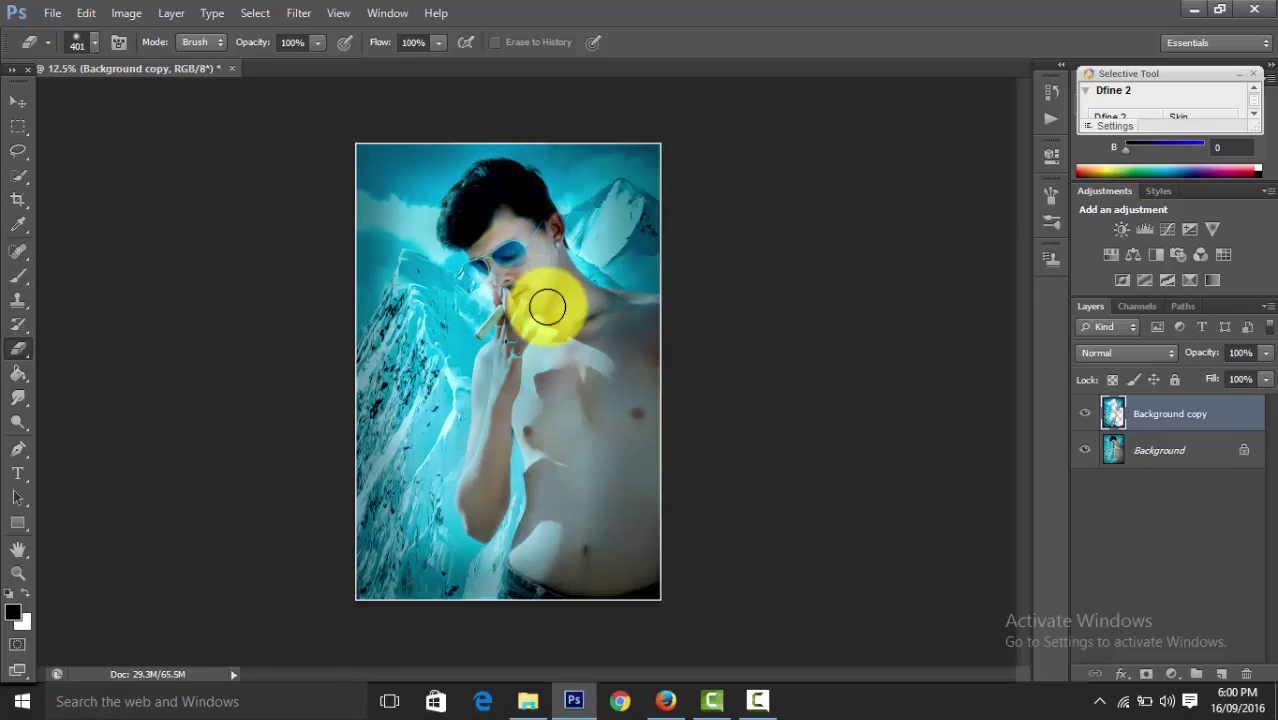
{"action": "key", "text": "ctrl+minus"}
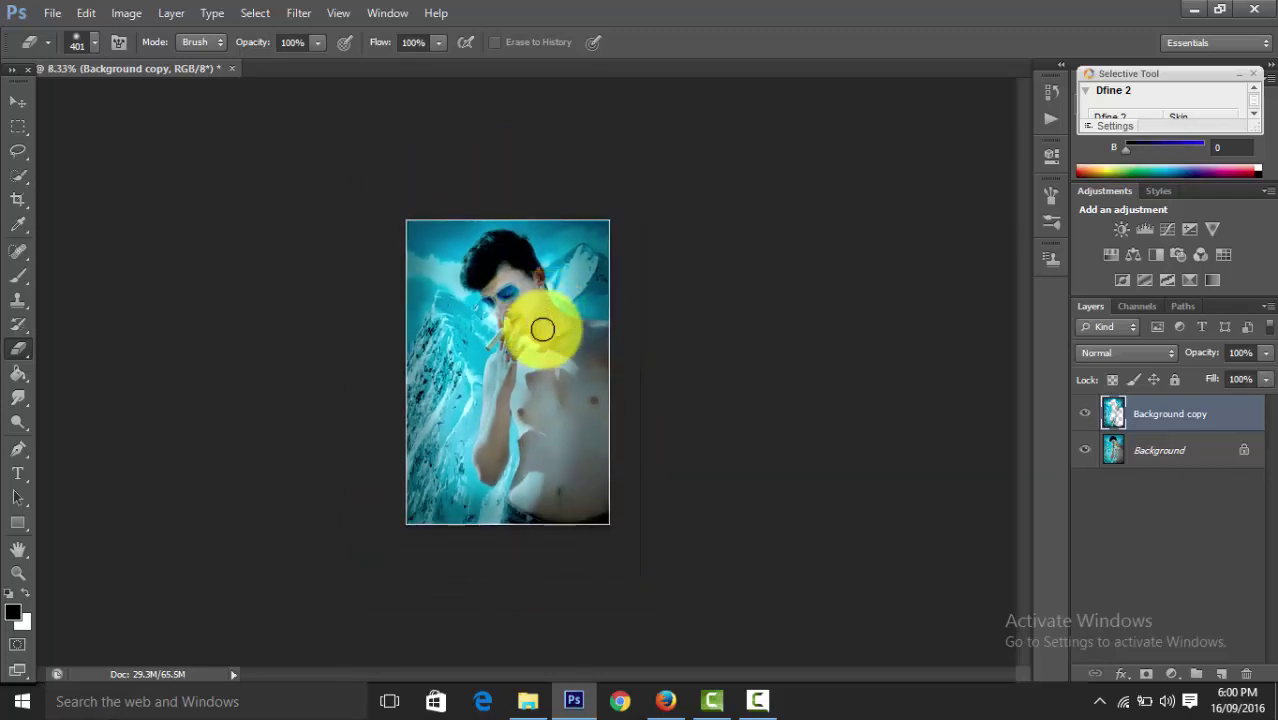
{"action": "key", "text": "ctrl+plus"}
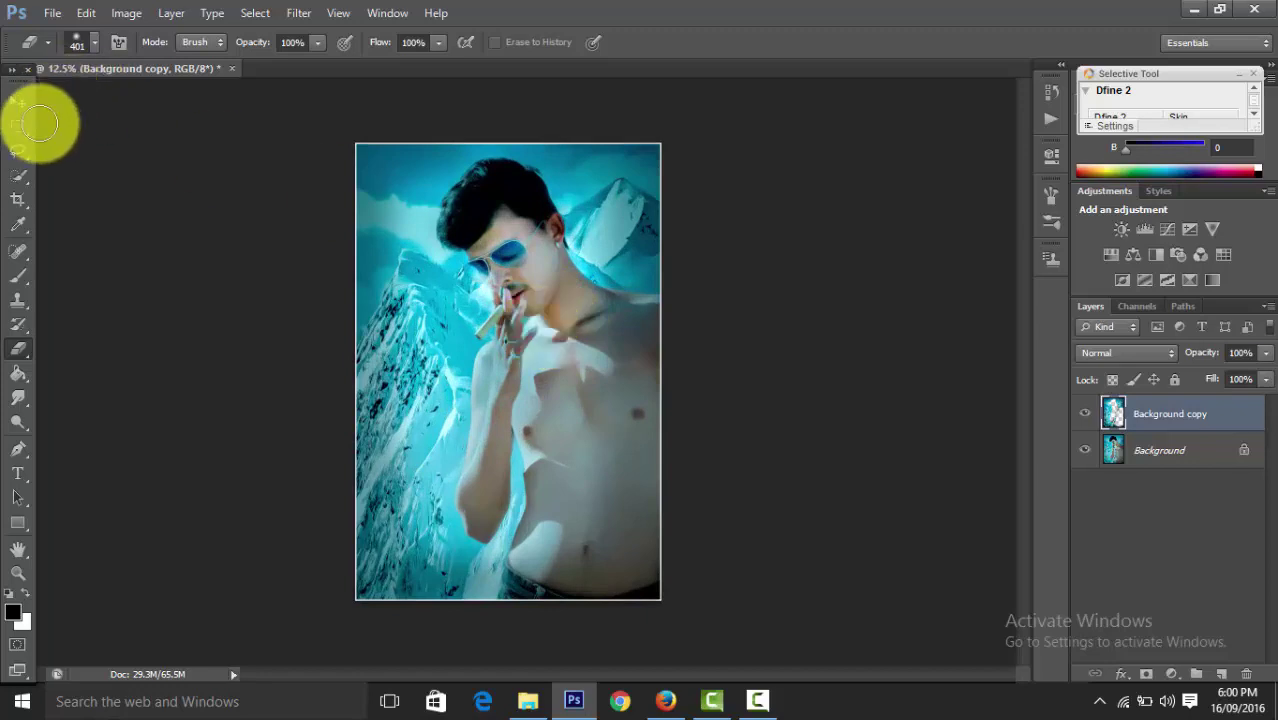
Place the RollFogFume02 fog and stretch it to cover the full canvas
{"action": "left_click", "coordinate": [18, 101]}
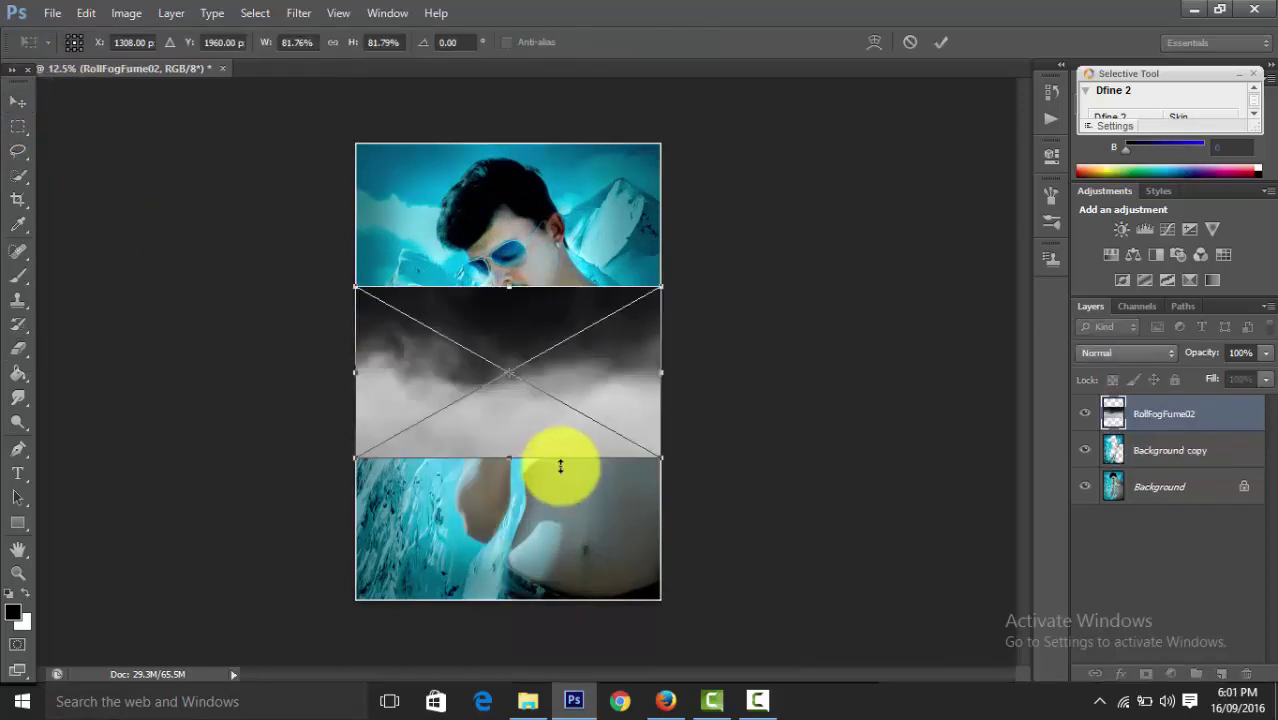
{"action": "left_click_drag", "start_coordinate": [508, 599], "coordinate": [505, 600]}
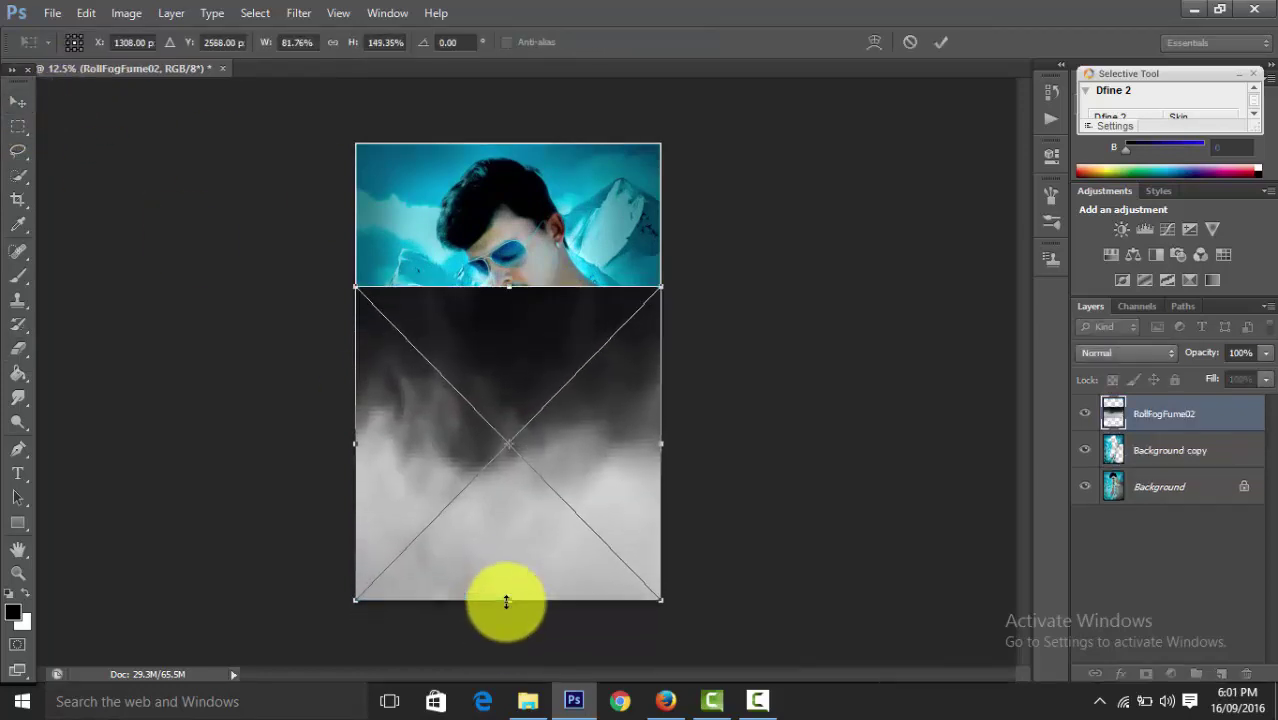
{"action": "left_click_drag", "start_coordinate": [509, 286], "coordinate": [509, 143]}
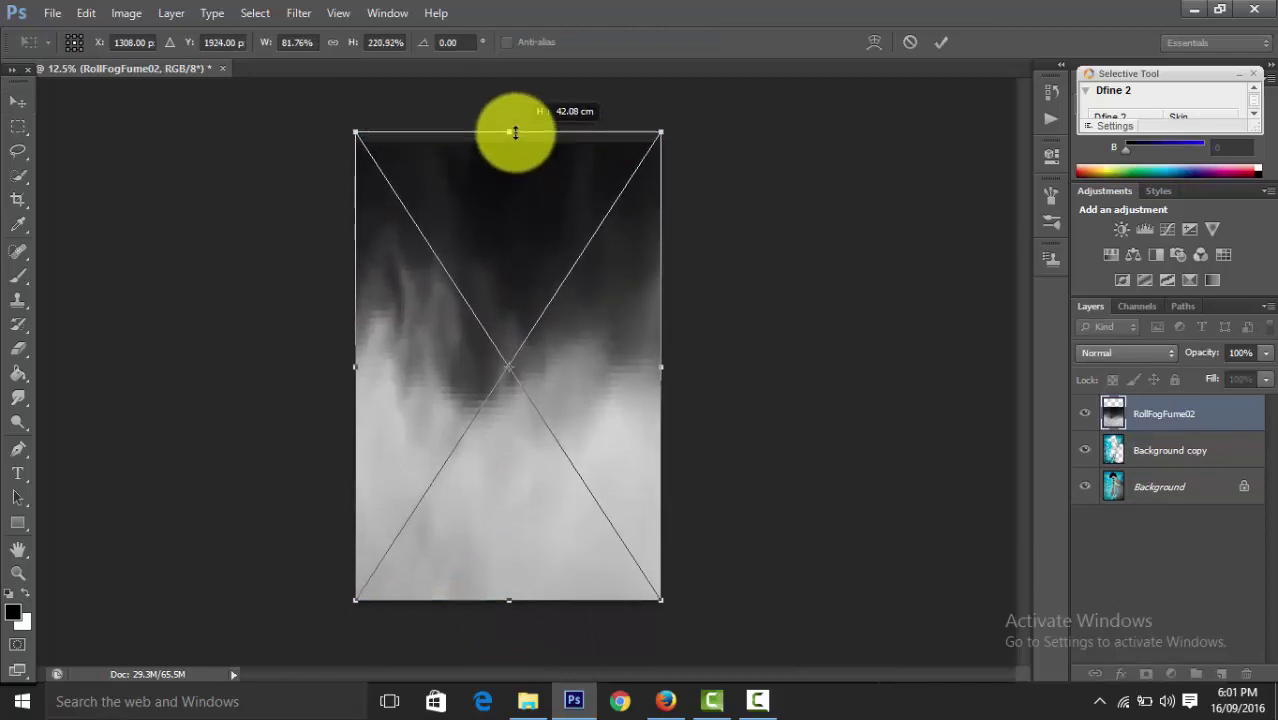
{"action": "left_click", "coordinate": [942, 43]}
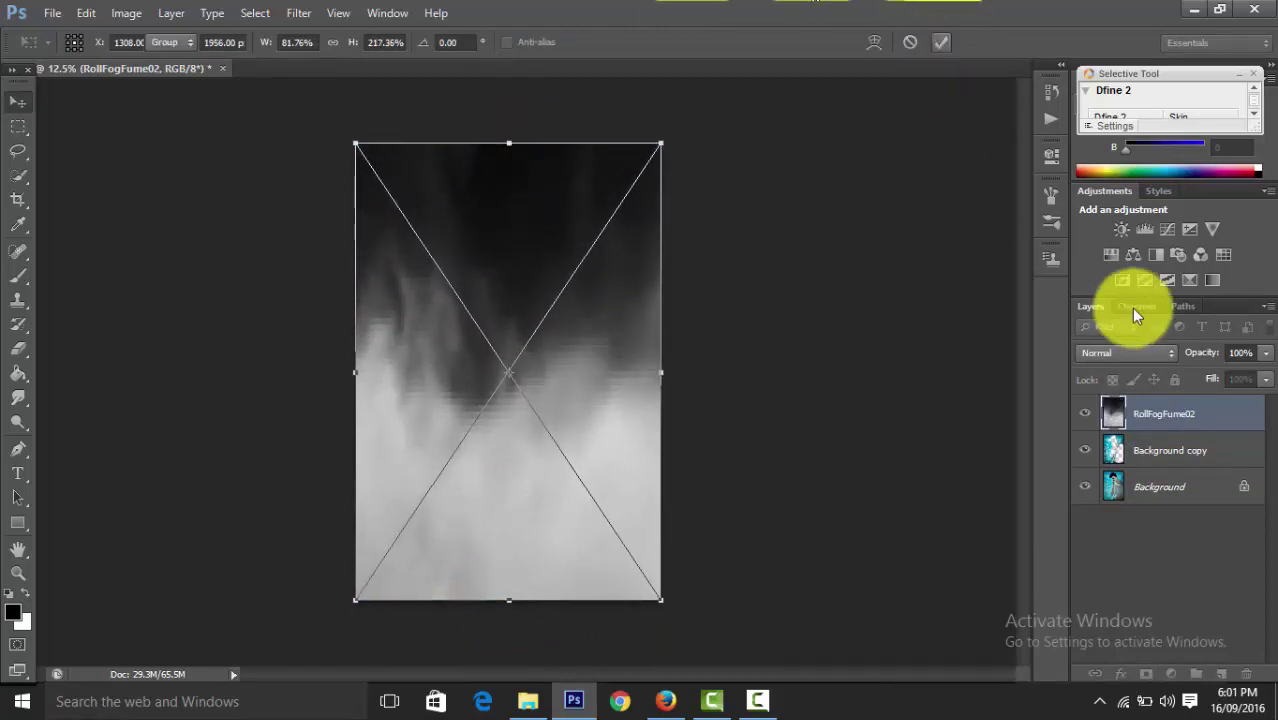
Blend the fog in Screen mode at 79% opacity and nudge it slightly upward
{"action": "left_click", "coordinate": [1104, 350]}
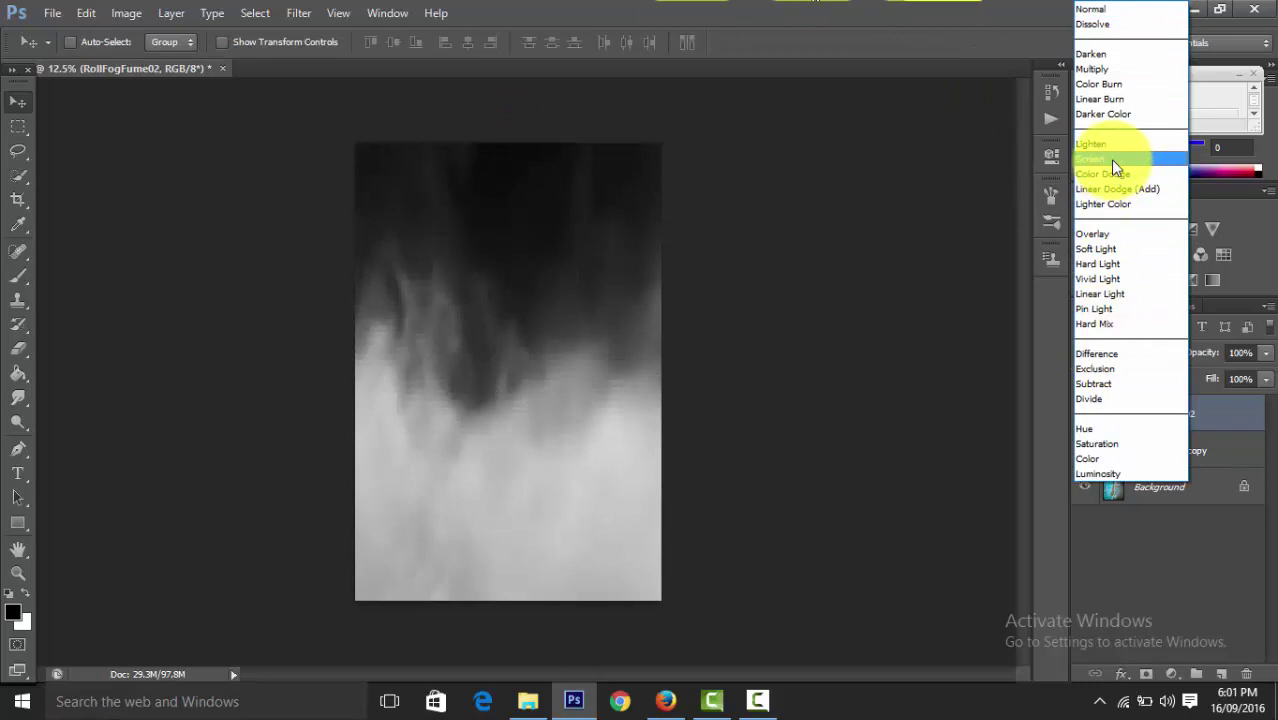
{"action": "left_click", "coordinate": [1110, 159]}
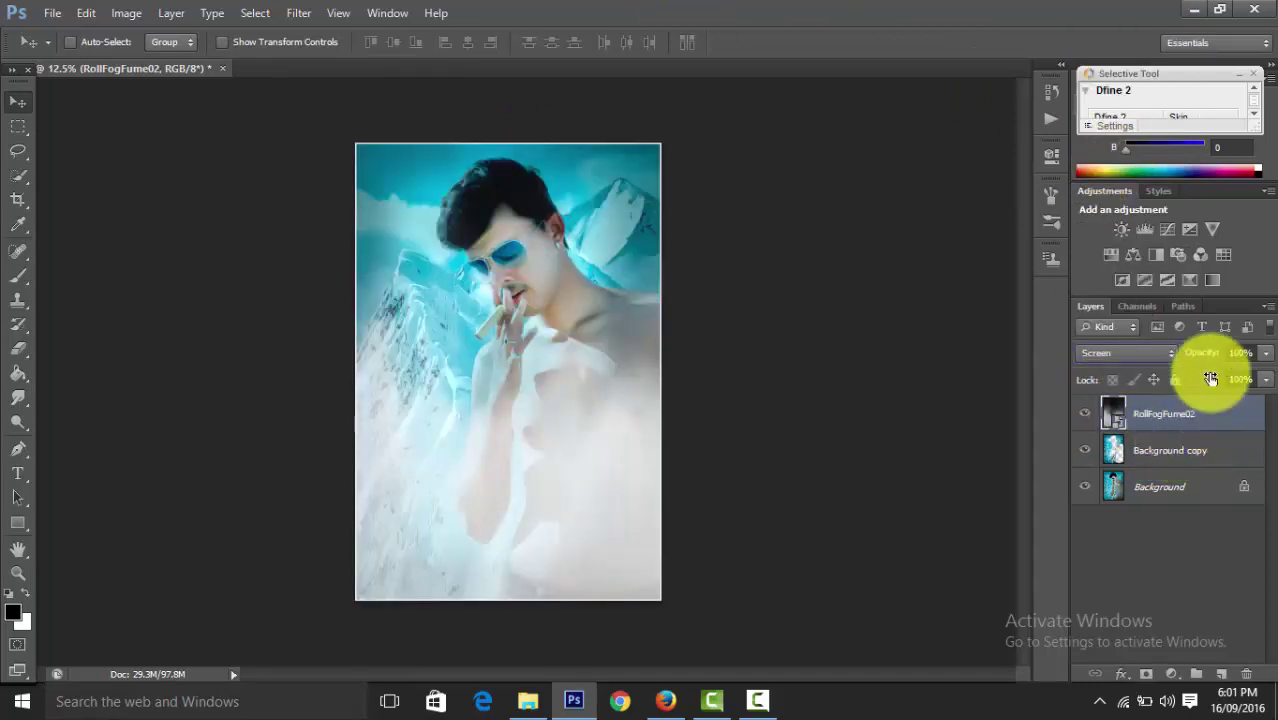
{"action": "left_click_drag", "start_coordinate": [1211, 356], "coordinate": [1190, 372]}
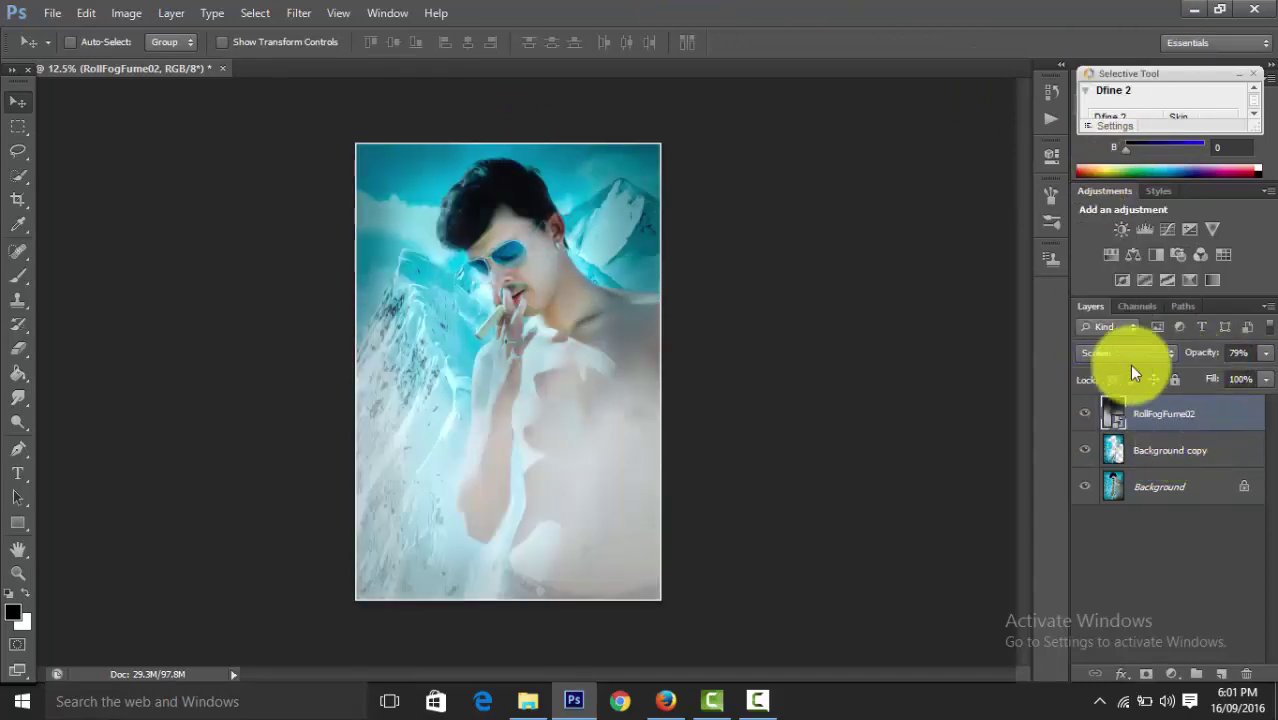
{"action": "left_click", "coordinate": [577, 432]}
{"action": "mouse_move", "coordinate": [576, 436]}
{"action": "left_mouse_down"}
{"action": "mouse_move", "coordinate": [577, 405]}
{"action": "mouse_move", "coordinate": [572, 434]}
{"action": "left_mouse_up"}
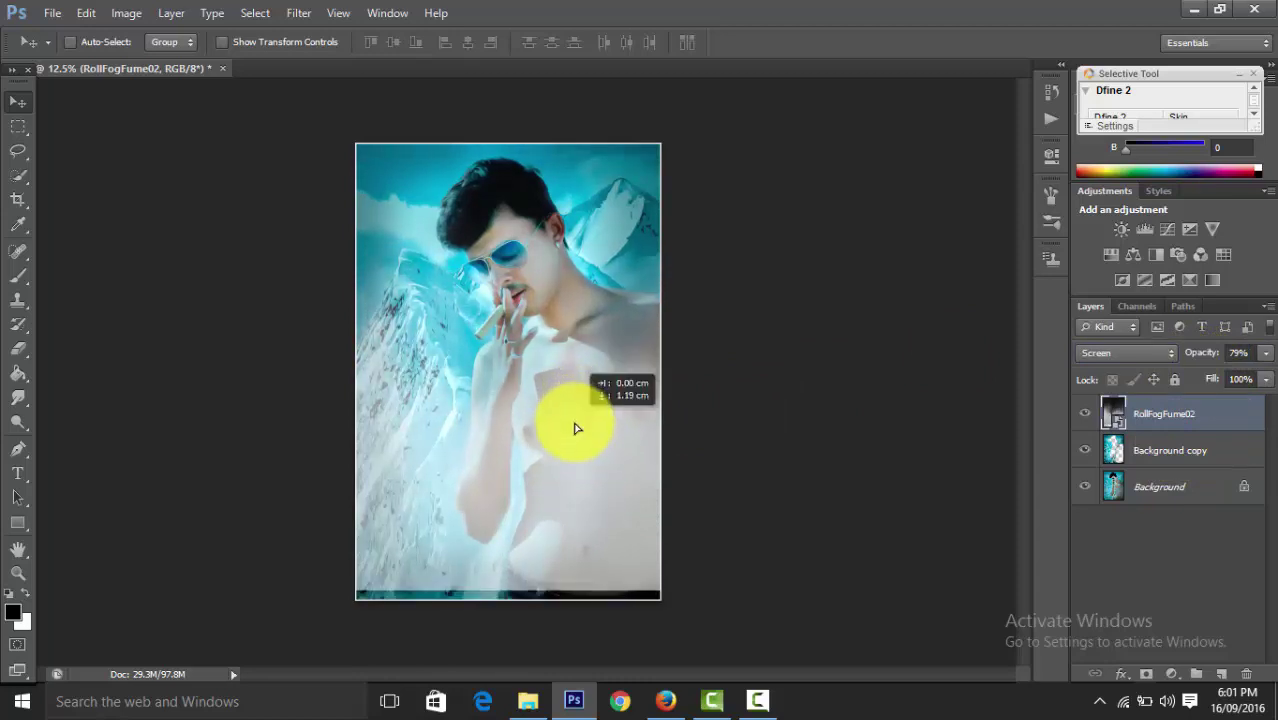
{"action": "key", "text": "ctrl+minus"}
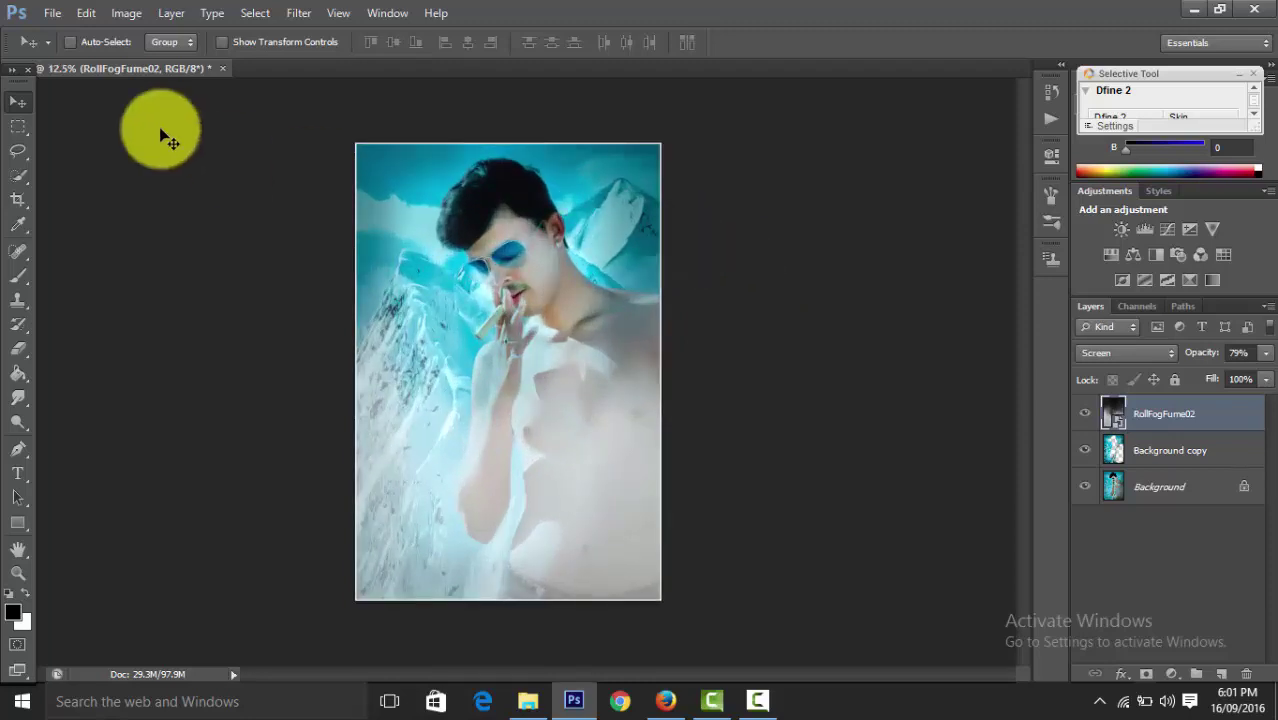
{"action": "key", "text": "ctrl+minus"}
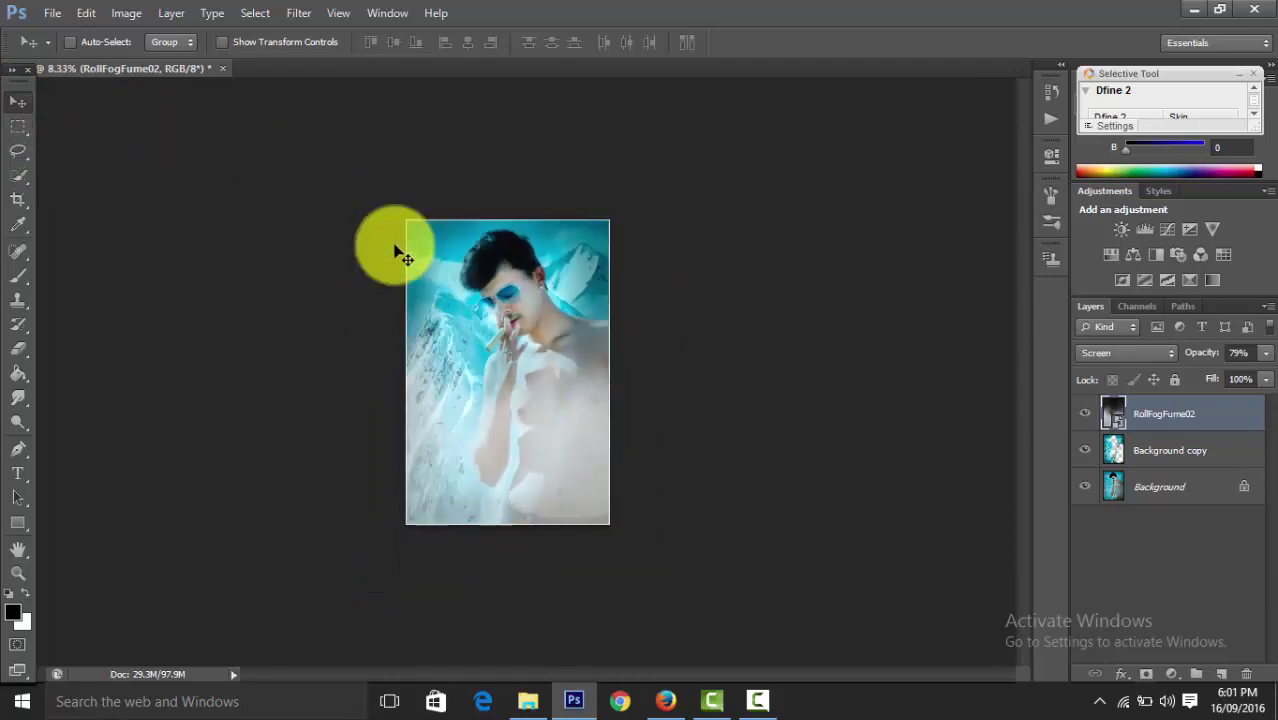
{"action": "key", "text": "ctrl+minus"}
{"action": "key", "text": "ctrl+plus"}
{"action": "key", "text": "ctrl+plus"}
{"action": "key", "text": "ctrl+plus"}
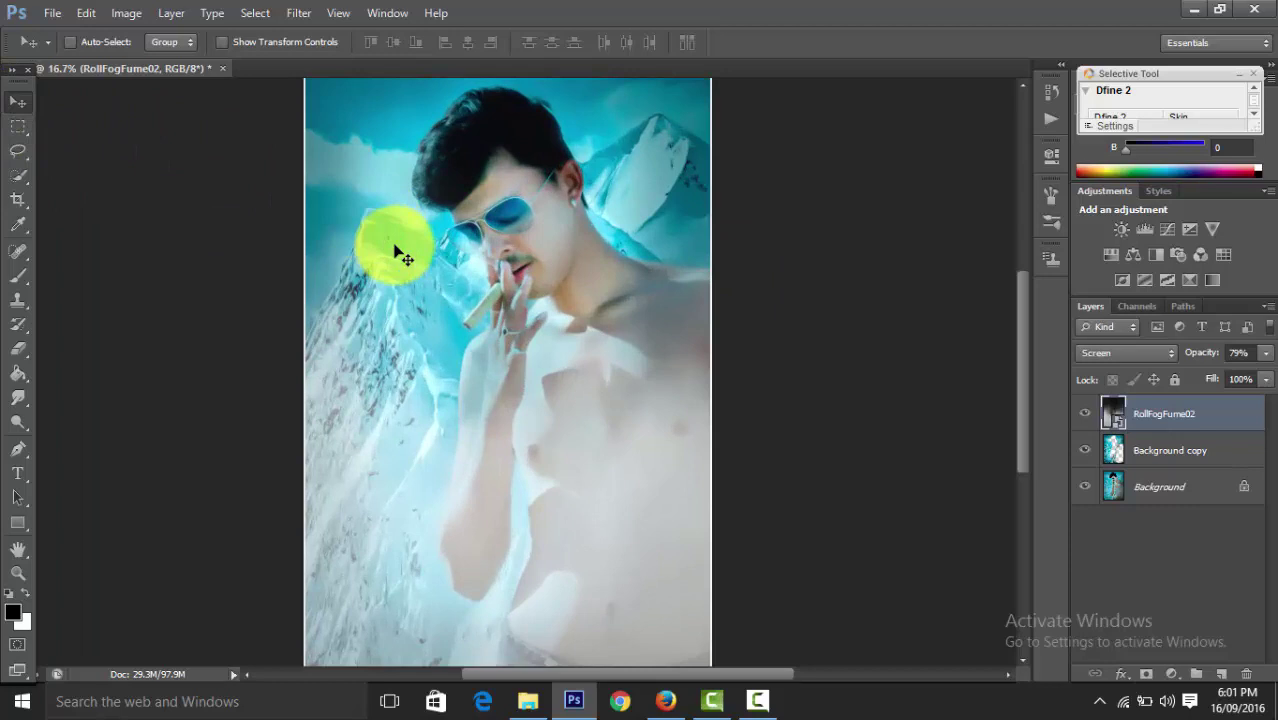
{"action": "key", "text": "ctrl+minus"}
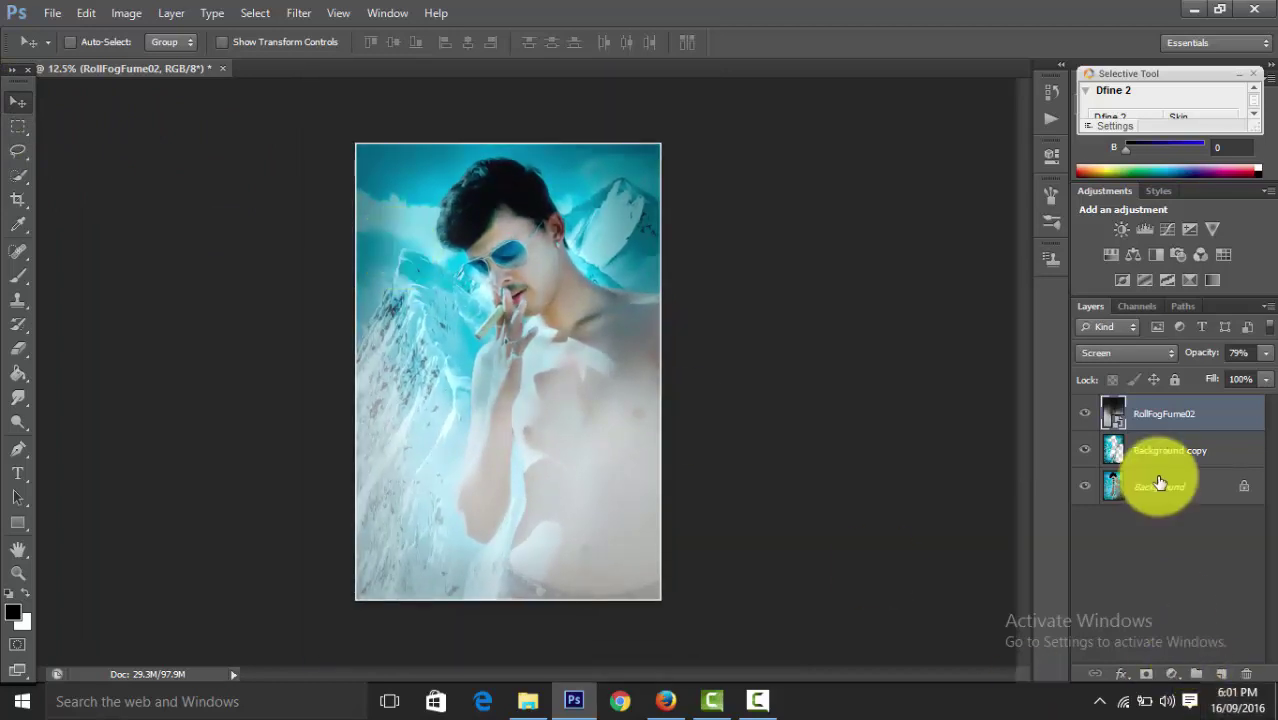
Add a Selective Color adjustment above Background with Blues Cyan at +100
{"action": "left_click", "coordinate": [1157, 484]}
{"action": "left_click", "coordinate": [1172, 673]}
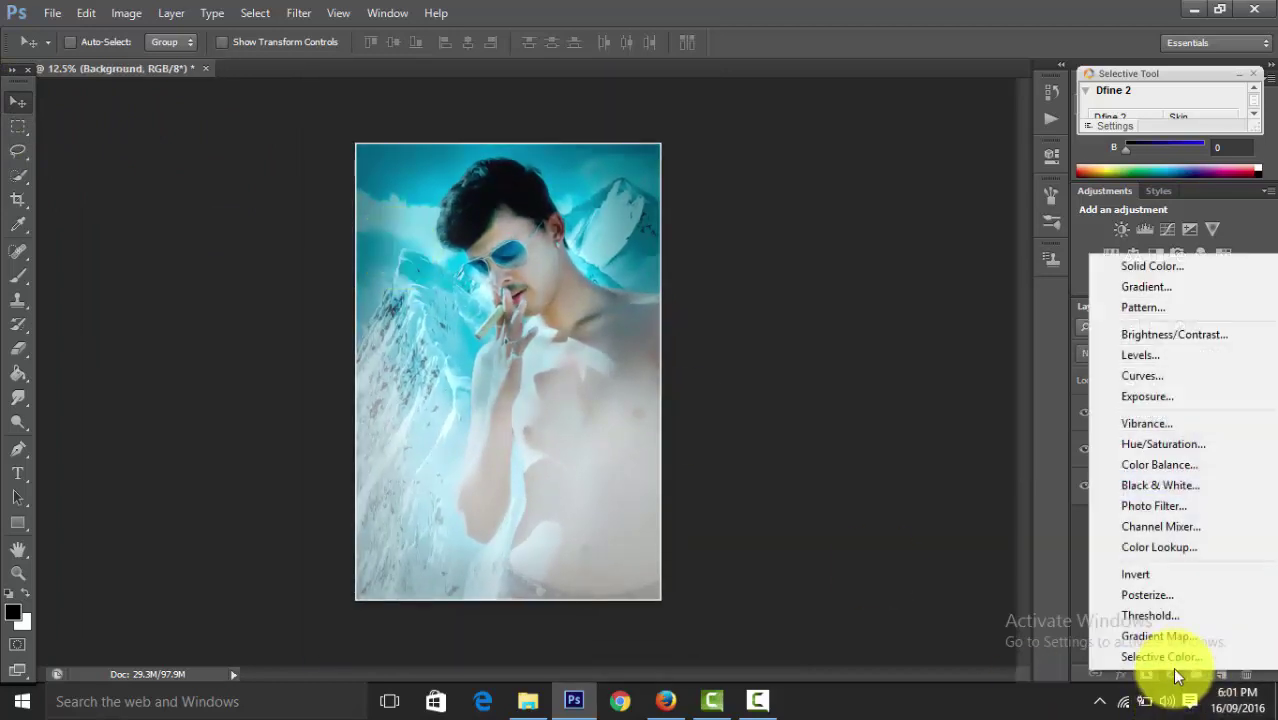
{"action": "left_click", "coordinate": [1172, 658]}
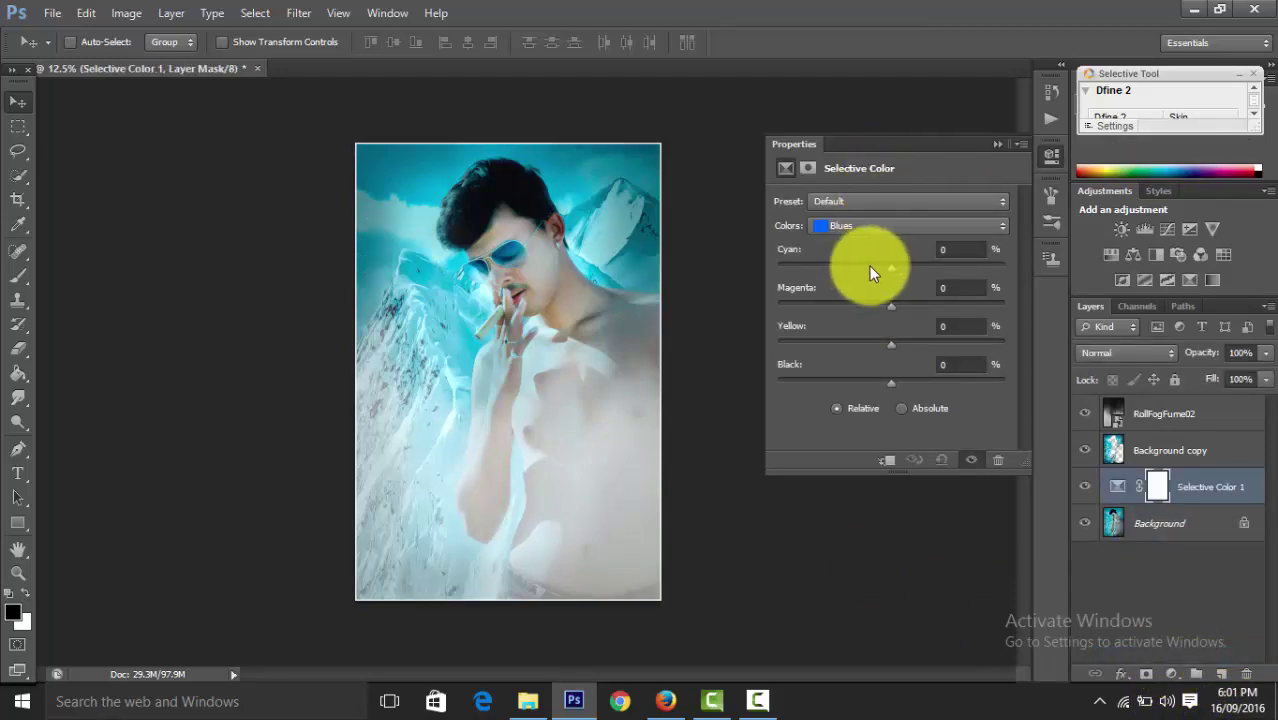
{"action": "mouse_move", "coordinate": [874, 275]}
{"action": "left_mouse_down"}
{"action": "mouse_move", "coordinate": [768, 262]}
{"action": "mouse_move", "coordinate": [1002, 266]}
{"action": "left_mouse_up"}
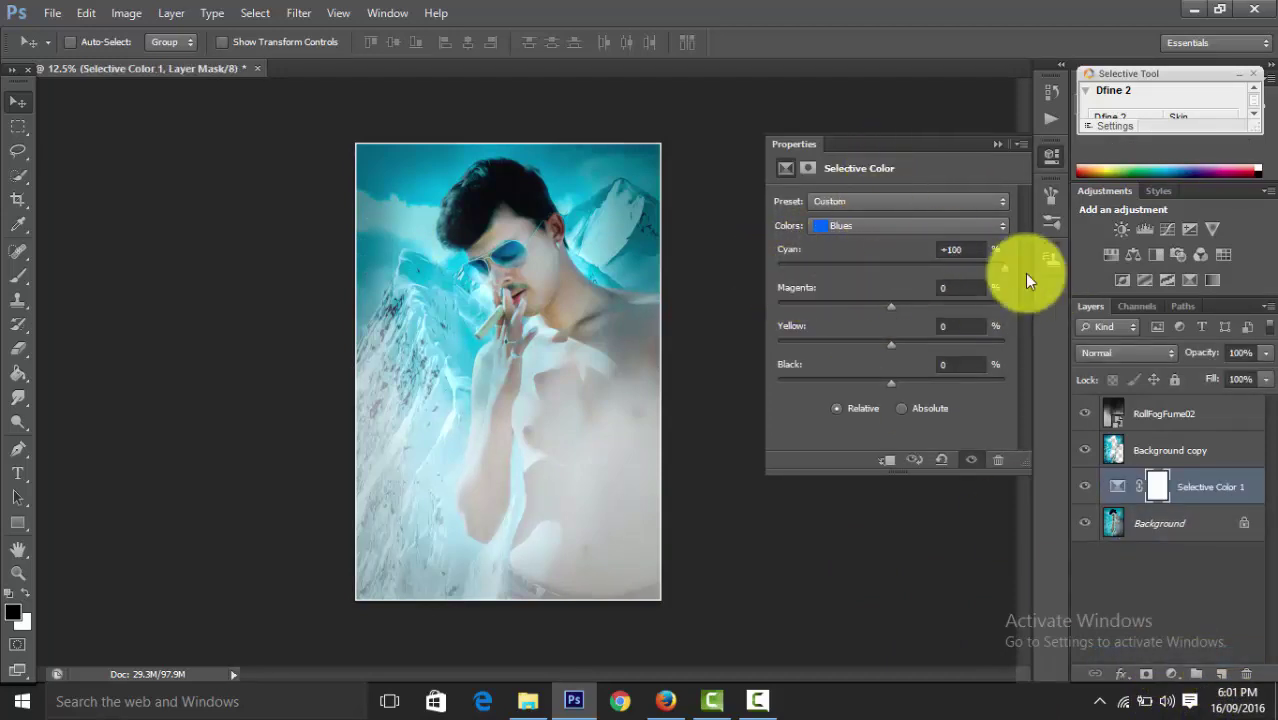
Set the Whites range to Cyan +75 and Black -1, then close the properties
{"action": "left_click", "coordinate": [886, 222]}
{"action": "left_click", "coordinate": [865, 338]}
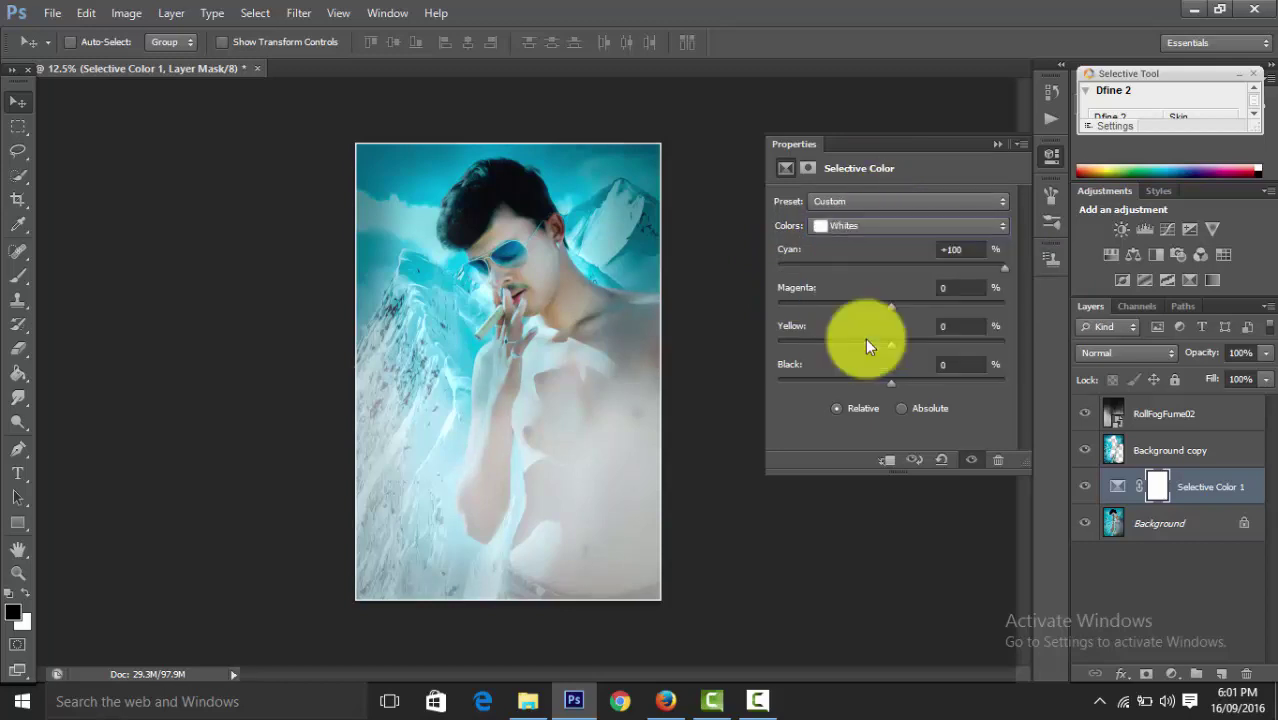
{"action": "mouse_move", "coordinate": [829, 270]}
{"action": "left_mouse_down"}
{"action": "mouse_move", "coordinate": [745, 270]}
{"action": "mouse_move", "coordinate": [900, 273]}
{"action": "mouse_move", "coordinate": [750, 265]}
{"action": "mouse_move", "coordinate": [960, 292]}
{"action": "left_mouse_up"}
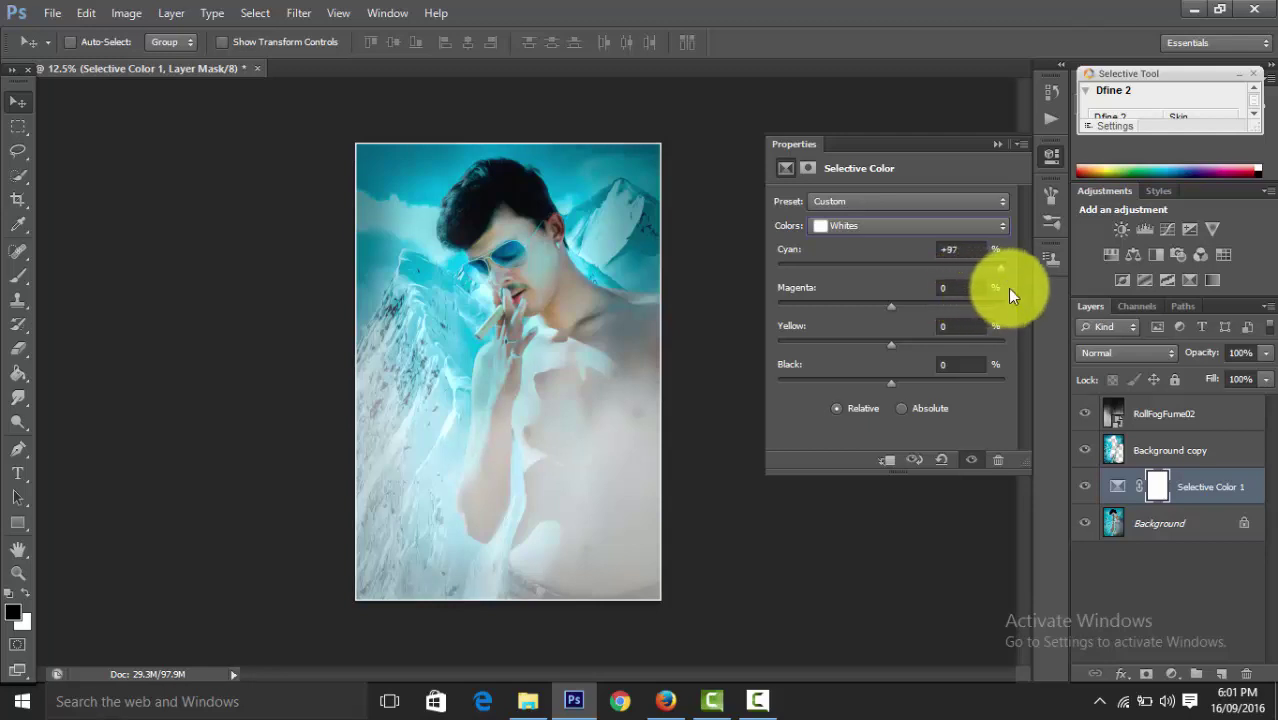
{"action": "mouse_move", "coordinate": [882, 382]}
{"action": "left_mouse_down"}
{"action": "mouse_move", "coordinate": [803, 365]}
{"action": "mouse_move", "coordinate": [971, 384]}
{"action": "mouse_move", "coordinate": [862, 382]}
{"action": "mouse_move", "coordinate": [899, 383]}
{"action": "left_mouse_up"}
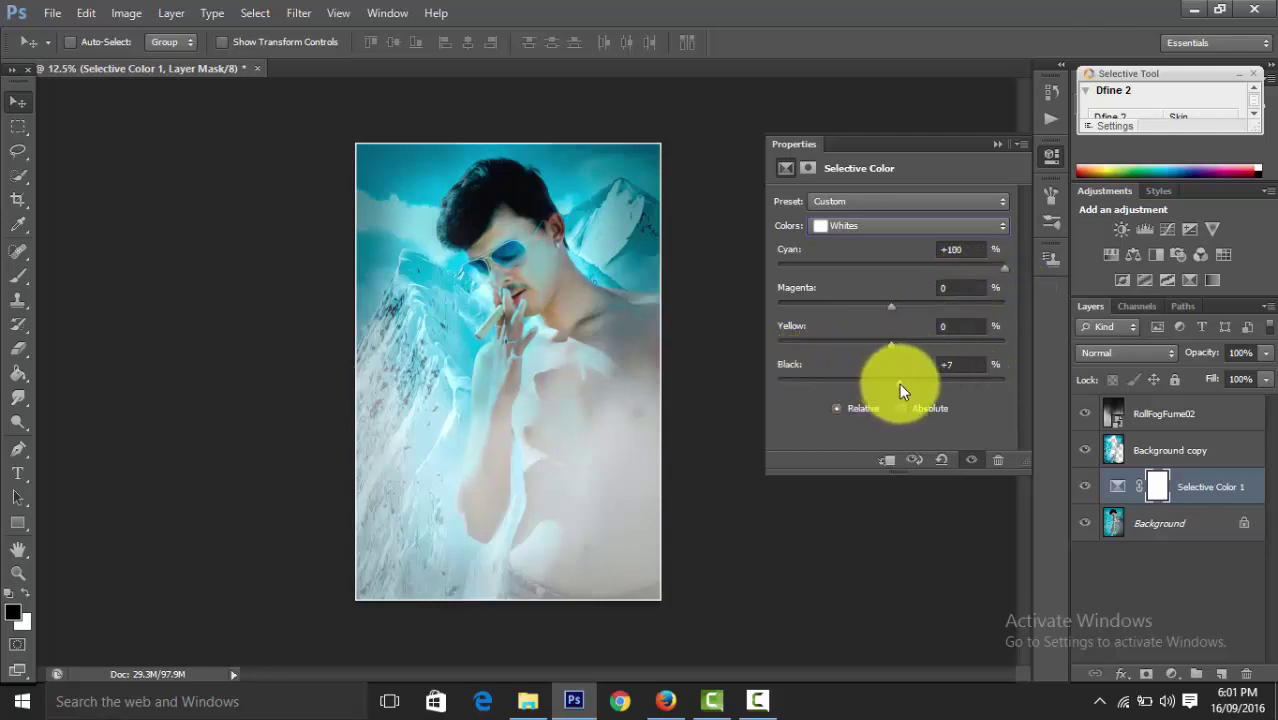
{"action": "left_click_drag", "start_coordinate": [1004, 268], "coordinate": [976, 268]}
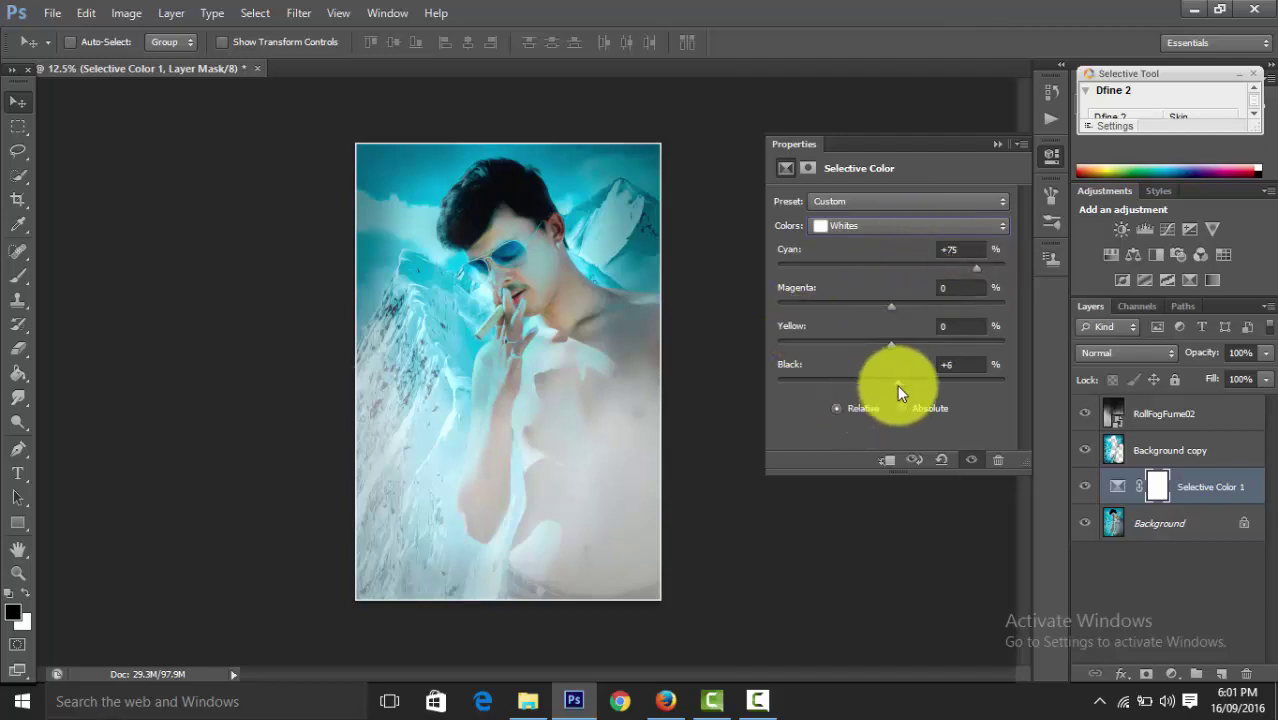
{"action": "left_click_drag", "start_coordinate": [897, 384], "coordinate": [891, 385]}
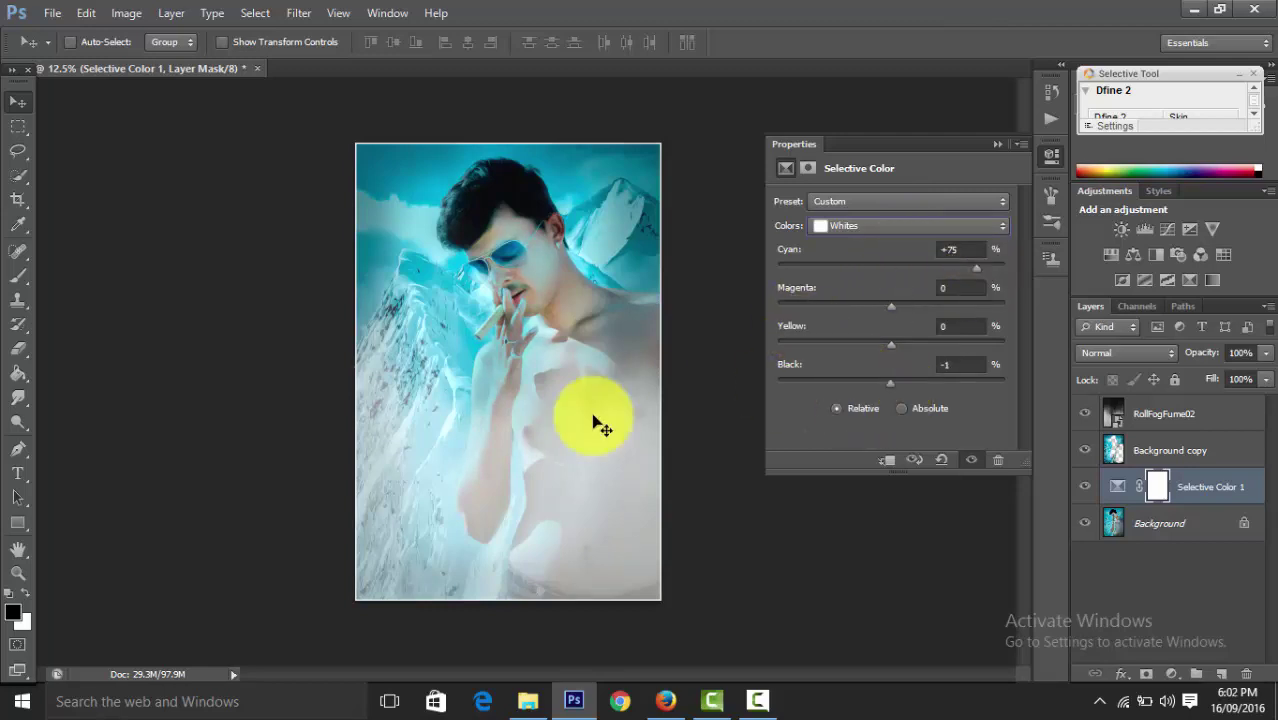
{"action": "key", "text": "ctrl+minus"}
{"action": "key", "text": "ctrl+minus"}
{"action": "key", "text": "ctrl+minus"}
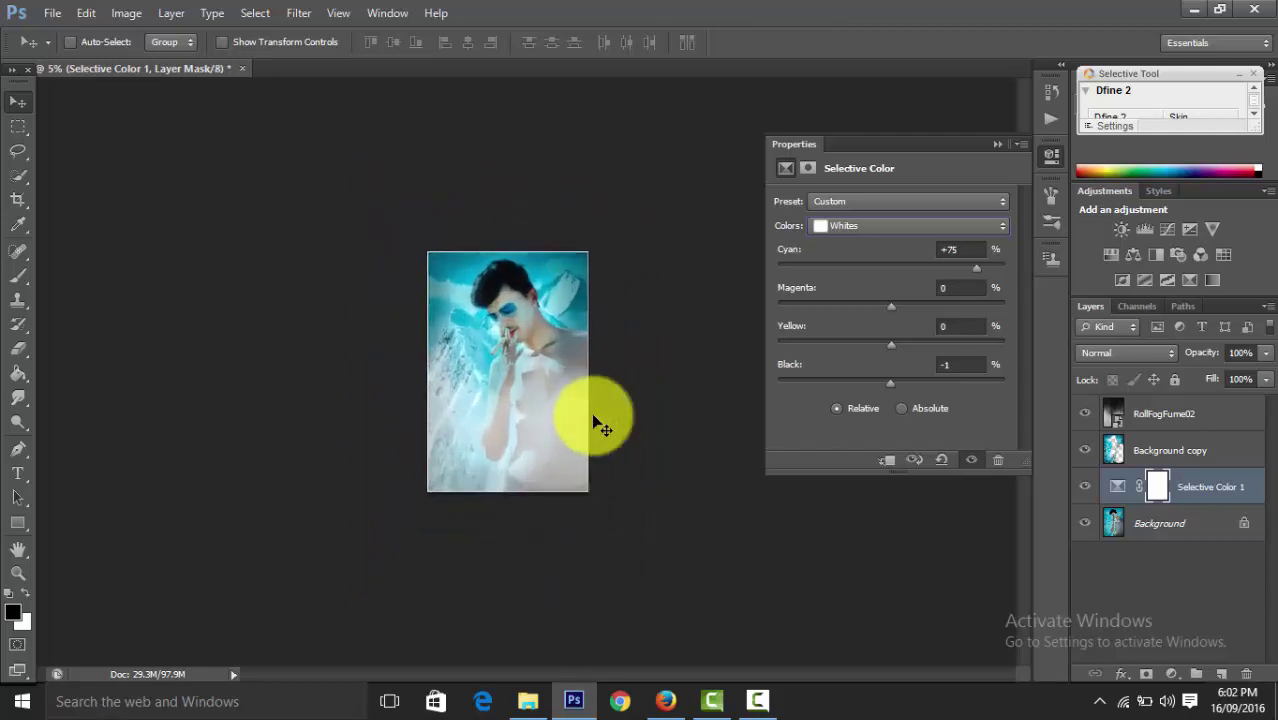
{"action": "key", "text": "ctrl+plus"}
{"action": "key", "text": "ctrl+plus"}
{"action": "key", "text": "ctrl+plus"}
{"action": "key", "text": "ctrl+minus"}
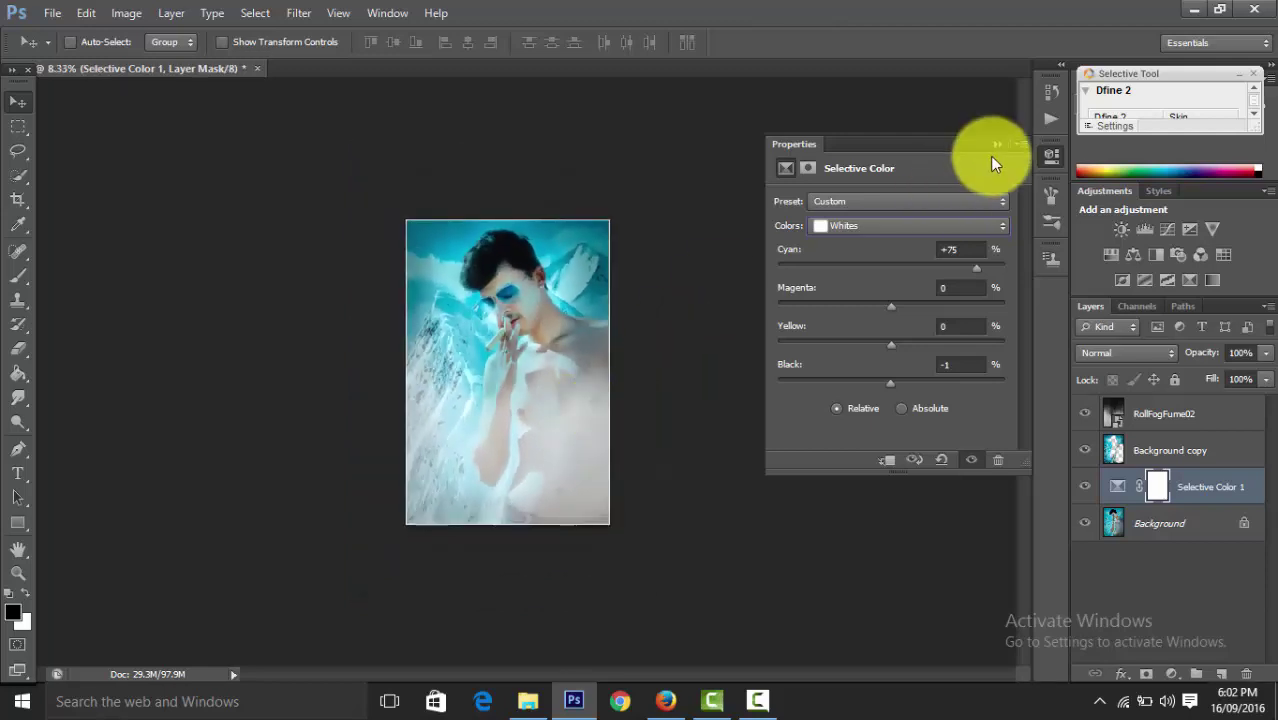
{"action": "left_click", "coordinate": [997, 145]}
{"action": "key", "text": "ctrl+plus"}
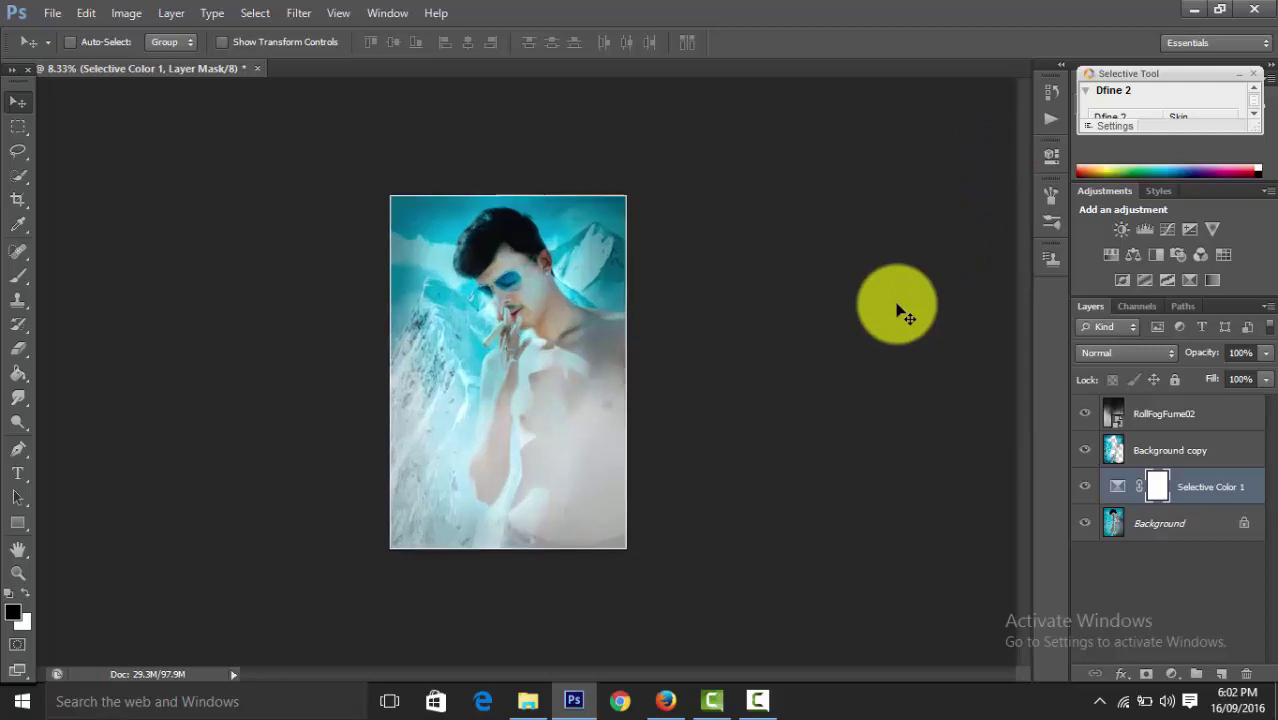
Add a Selective Color 2 layer and raise Black to +26 in its Blacks range
{"action": "left_click", "coordinate": [1172, 676]}
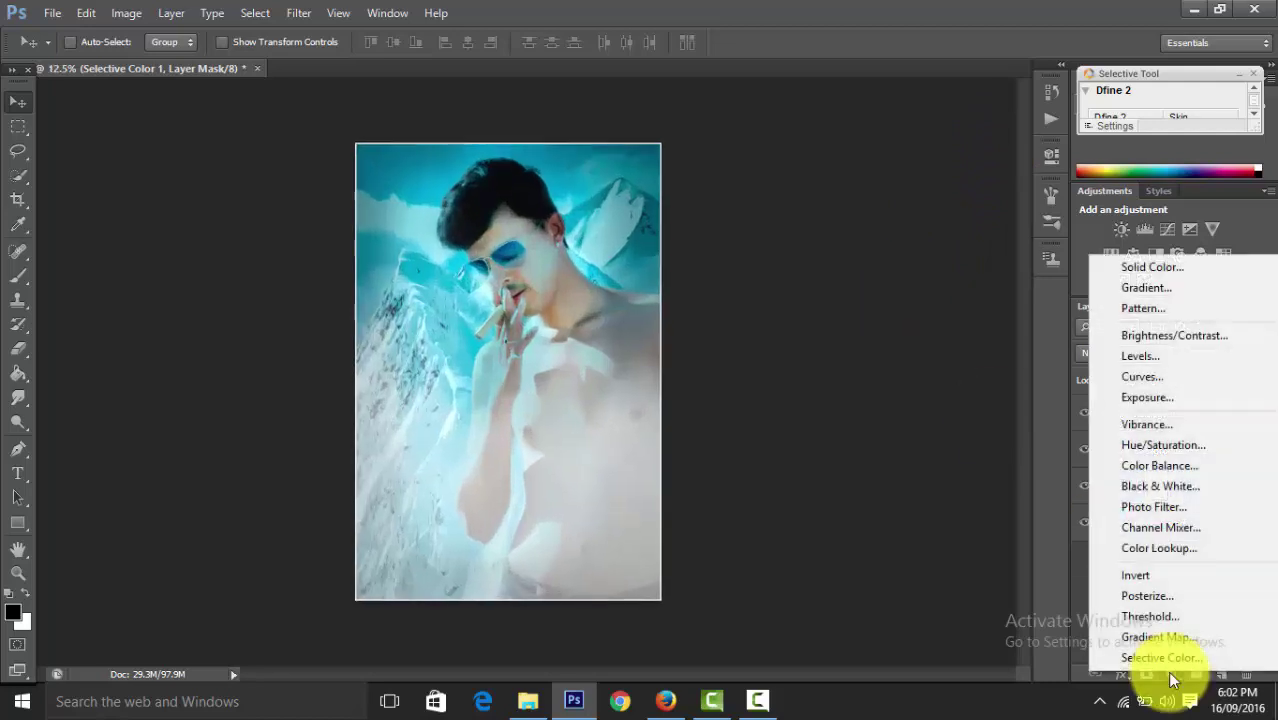
{"action": "left_click", "coordinate": [1168, 660]}
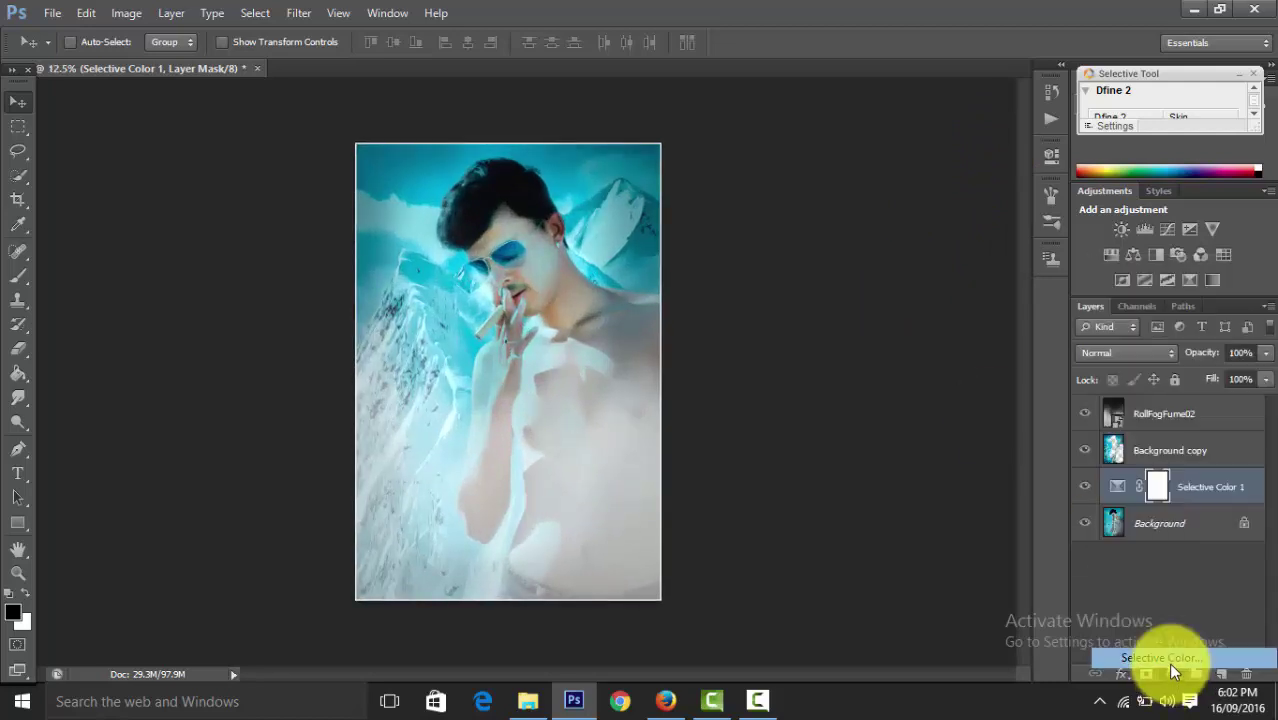
{"action": "left_click", "coordinate": [884, 226]}
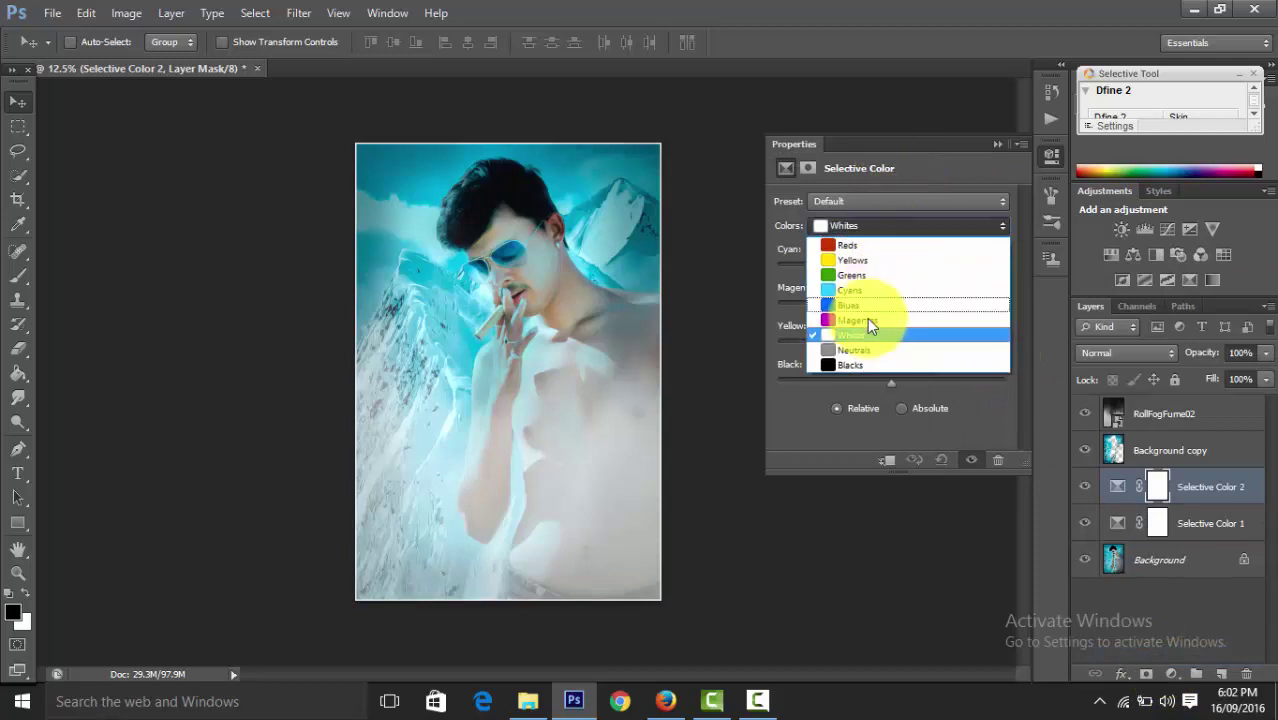
{"action": "left_click", "coordinate": [860, 354]}
{"action": "left_click", "coordinate": [950, 226]}
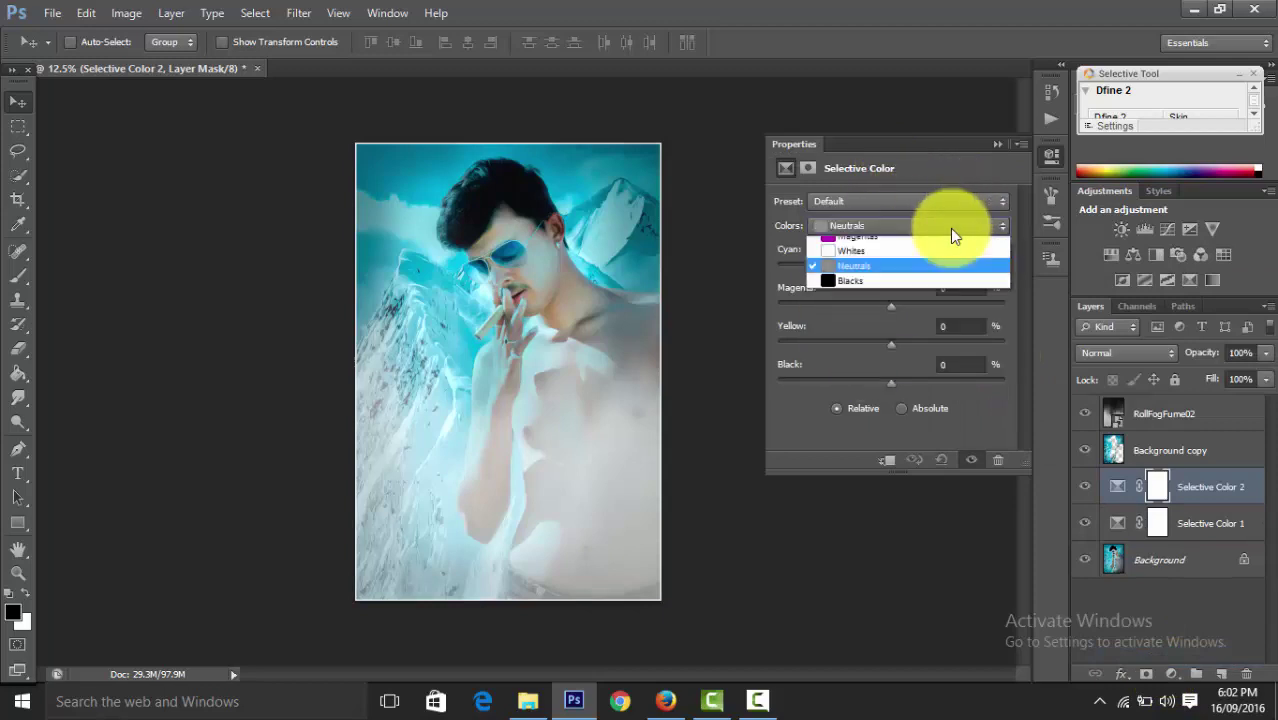
{"action": "left_click", "coordinate": [889, 366]}
{"action": "left_click_drag", "start_coordinate": [891, 378], "coordinate": [920, 380]}
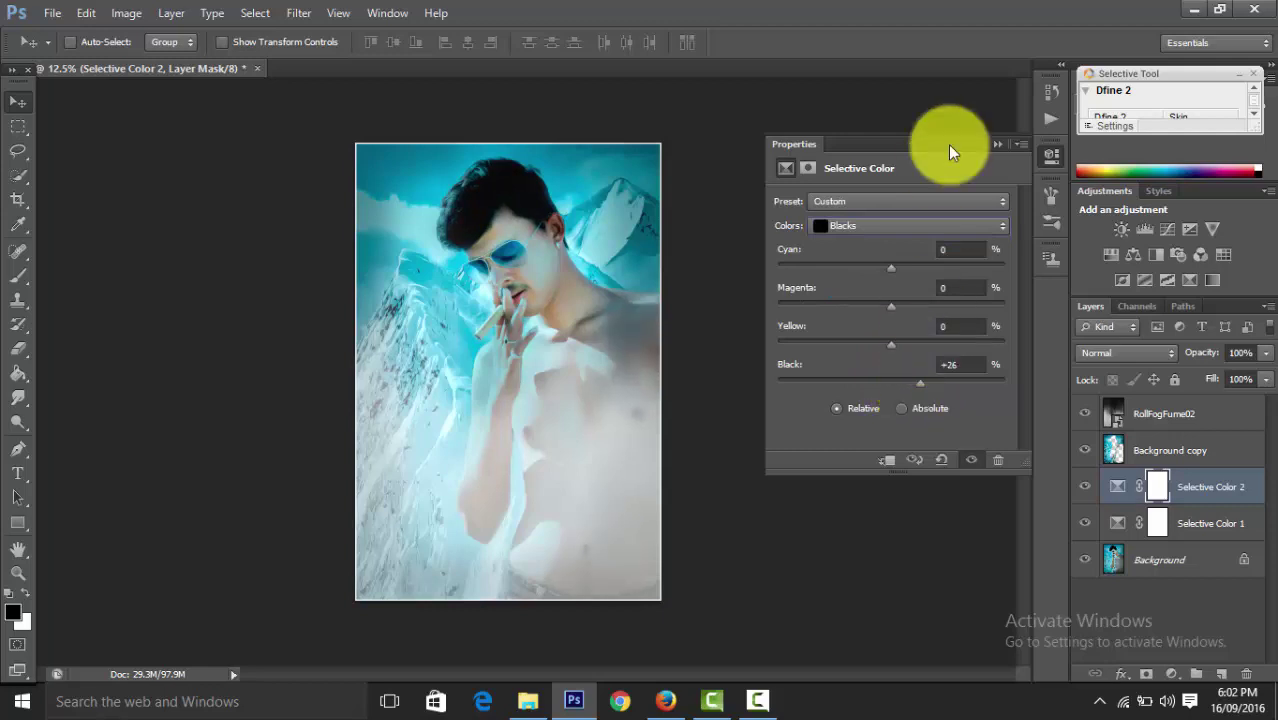
{"action": "left_click", "coordinate": [997, 144]}
{"action": "key", "text": "ctrl+minus"}
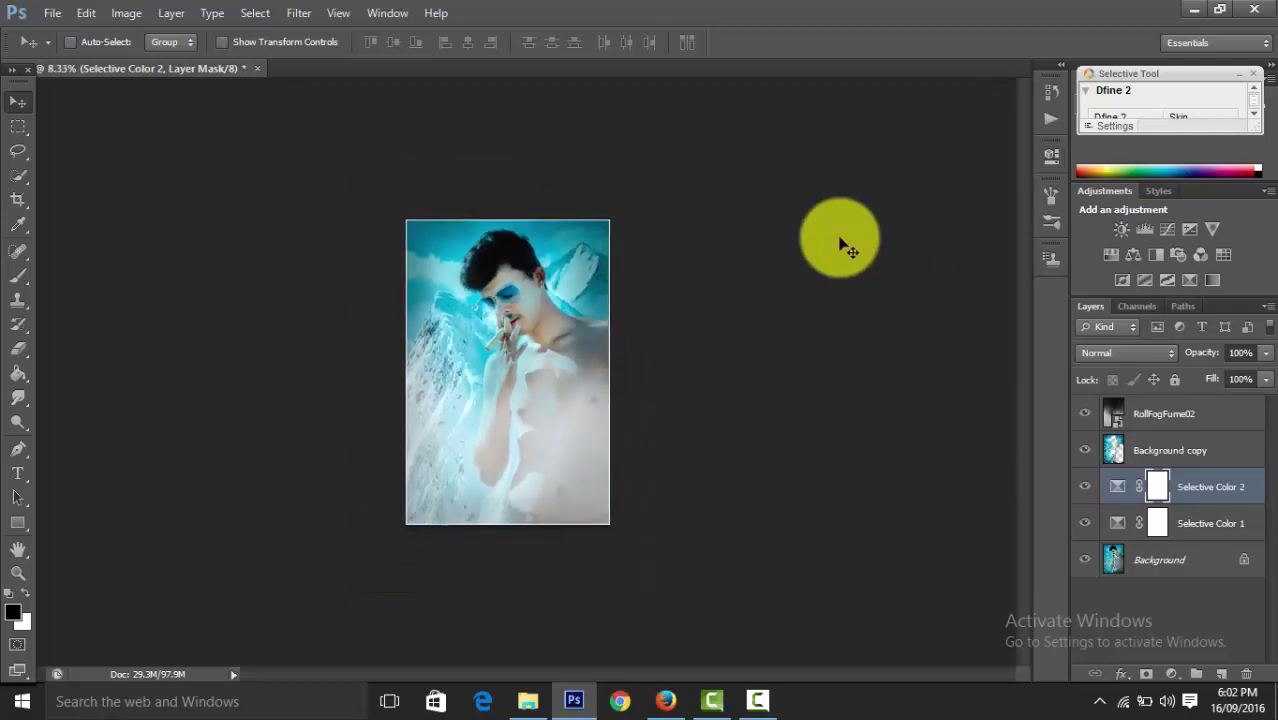
{"action": "key", "text": "ctrl+minus"}
{"action": "key", "text": "ctrl+plus"}
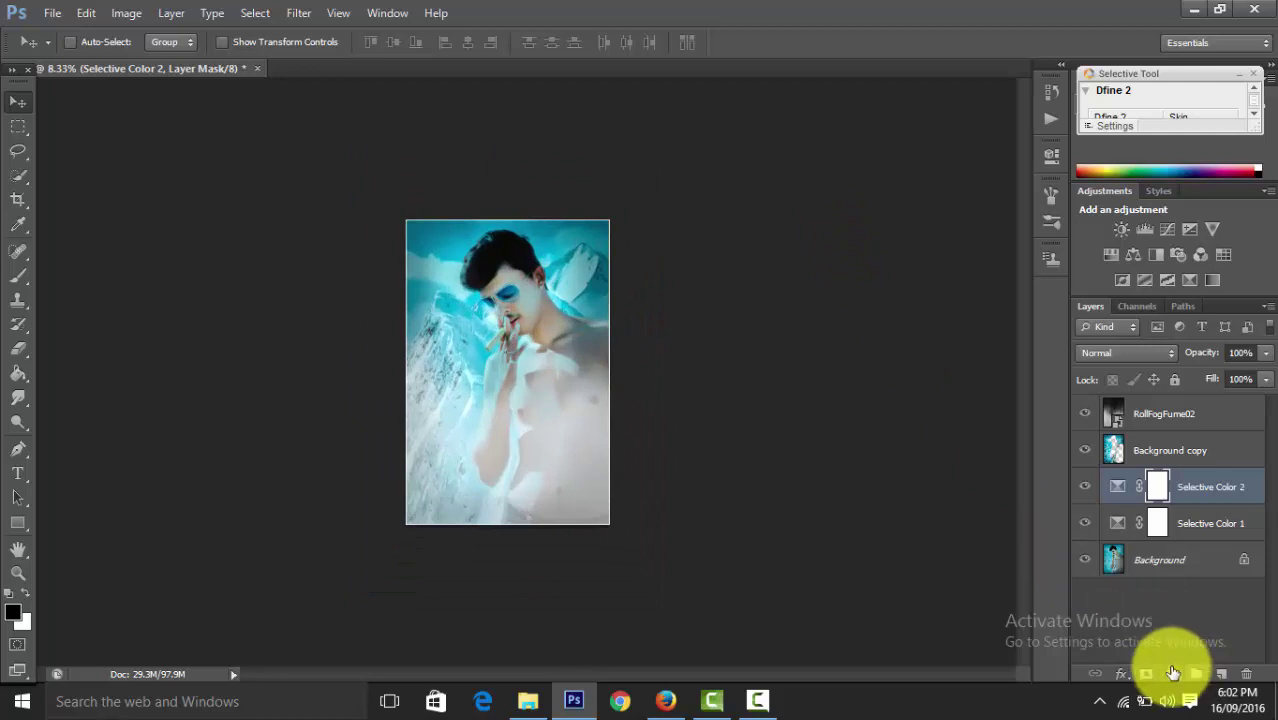
{"action": "left_click", "coordinate": [1172, 673]}
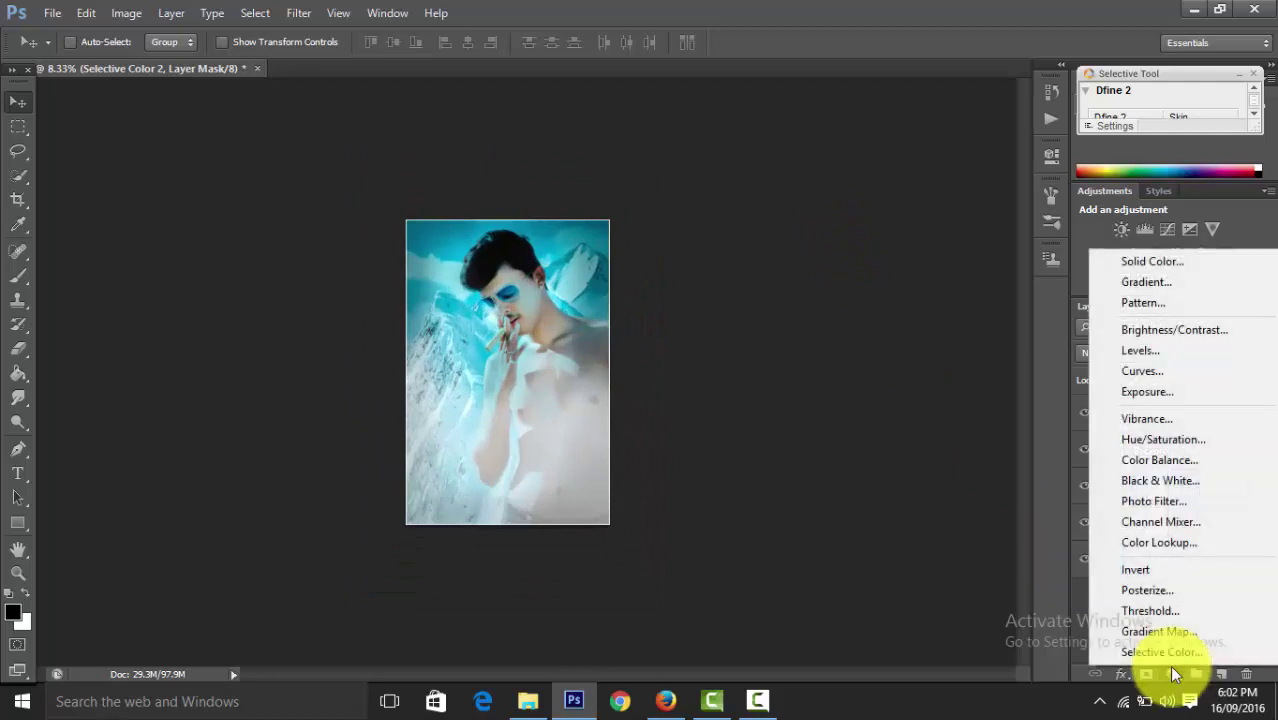
Place the shivaay-poster-1 title image into the poster and set its blend mode to Screen
{"action": "left_click", "coordinate": [1068, 631]}
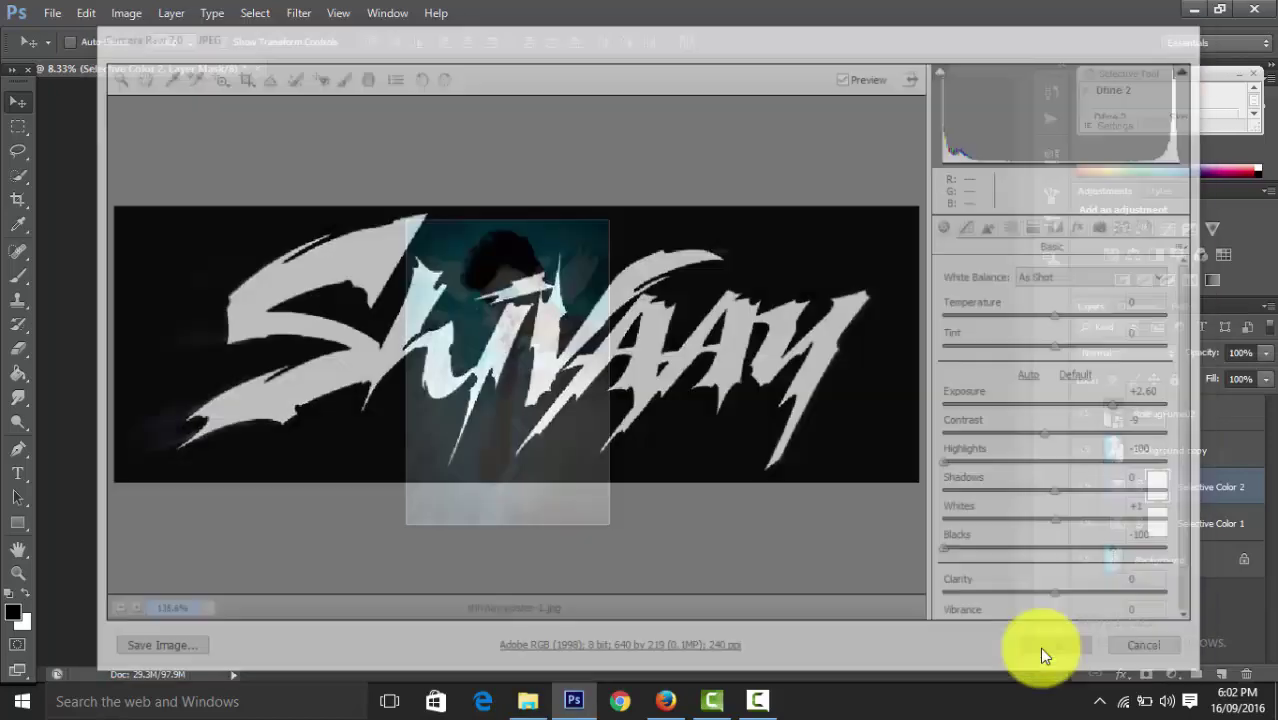
{"action": "left_click", "coordinate": [1039, 647]}
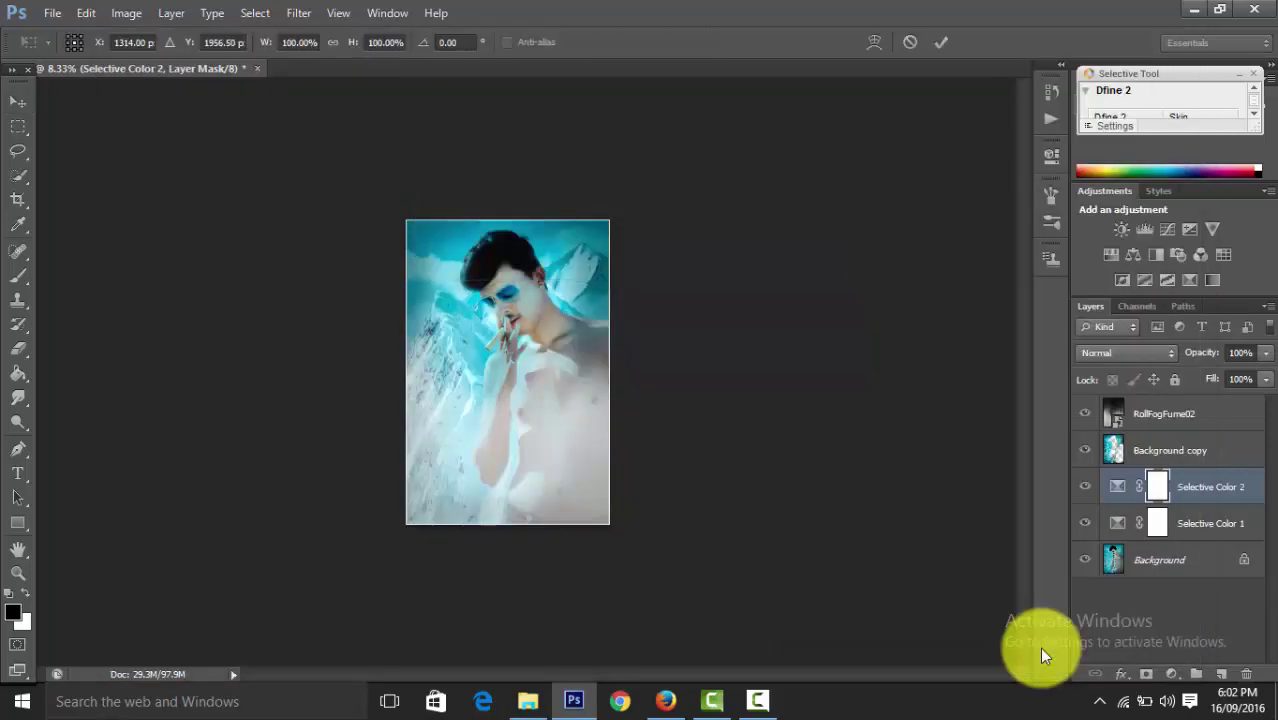
{"action": "left_click", "coordinate": [1137, 358]}
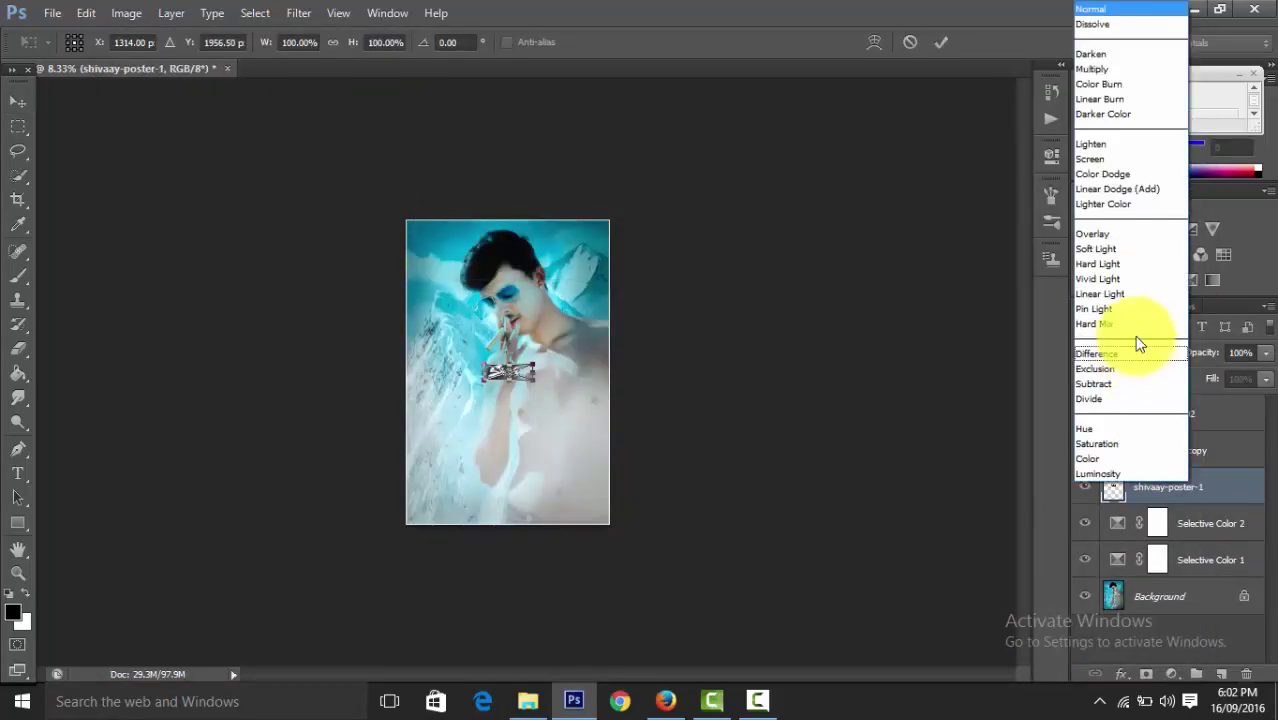
{"action": "left_click", "coordinate": [1119, 160]}
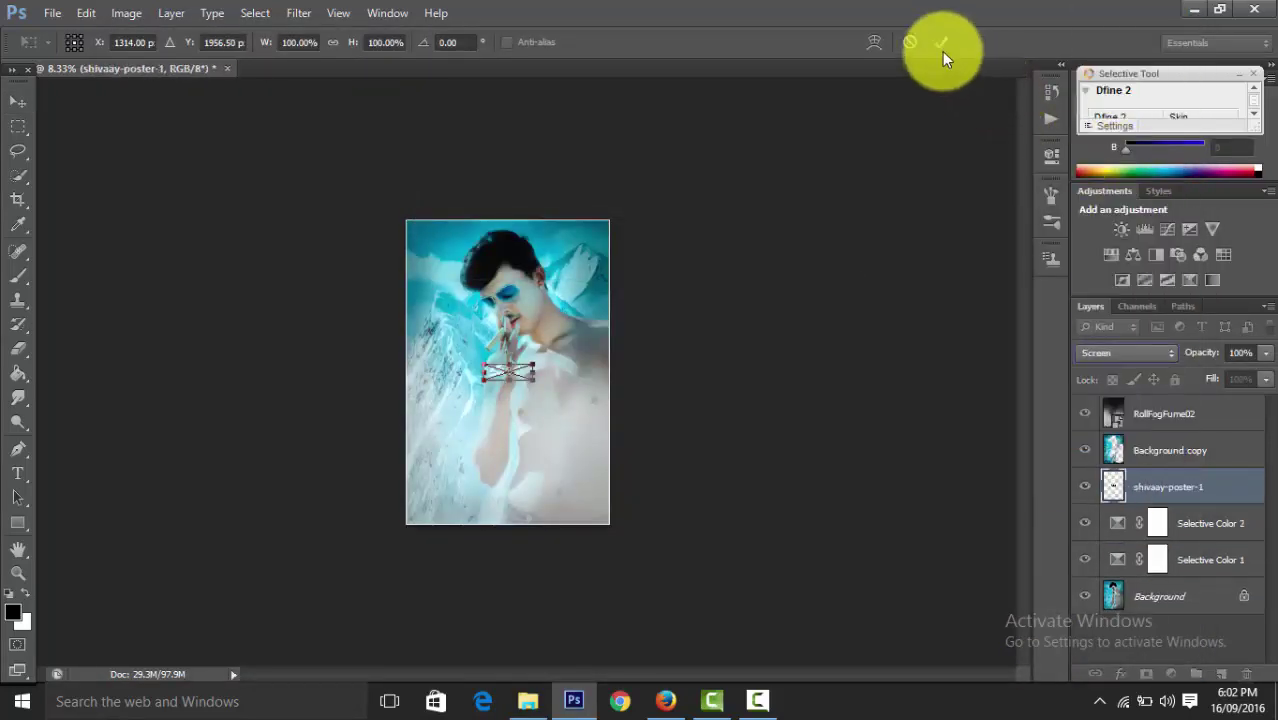
Enlarge the Shivaay title, move it toward the bottom, and stack it above RollFogFume02
{"action": "left_click_drag", "start_coordinate": [533, 378], "coordinate": [602, 427]}
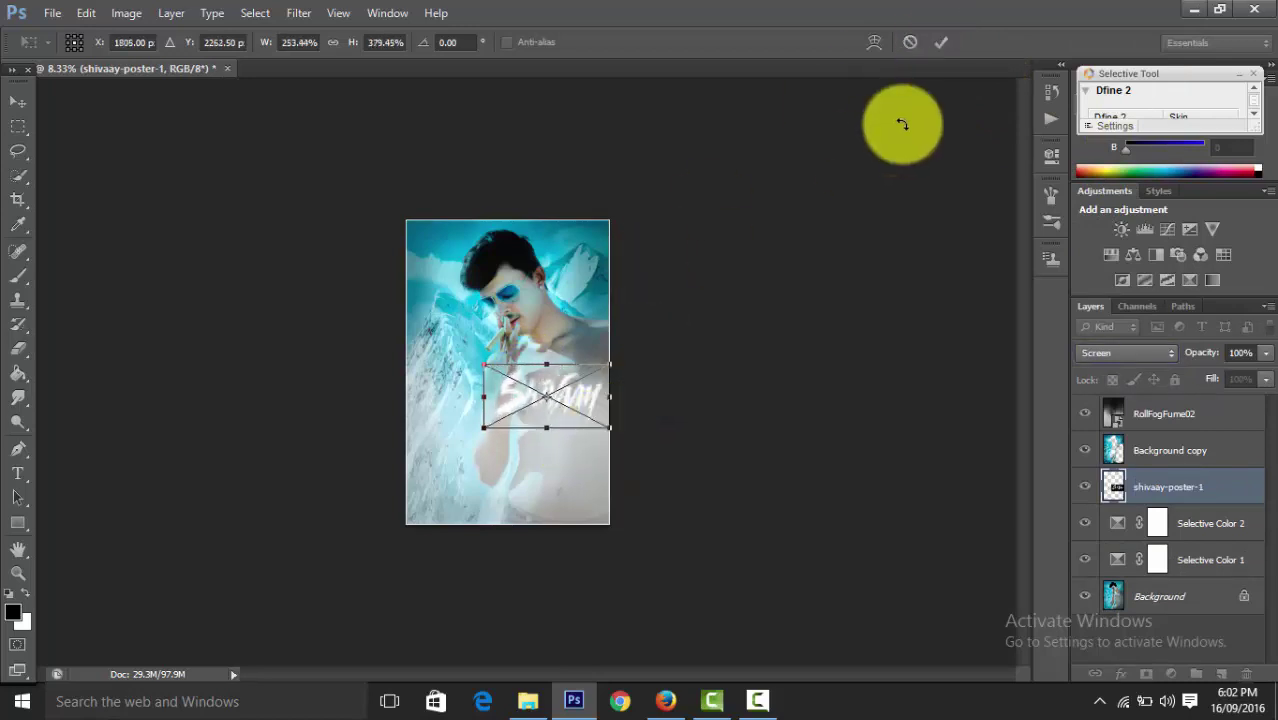
{"action": "left_click", "coordinate": [944, 43]}
{"action": "left_click_drag", "start_coordinate": [508, 363], "coordinate": [480, 497]}
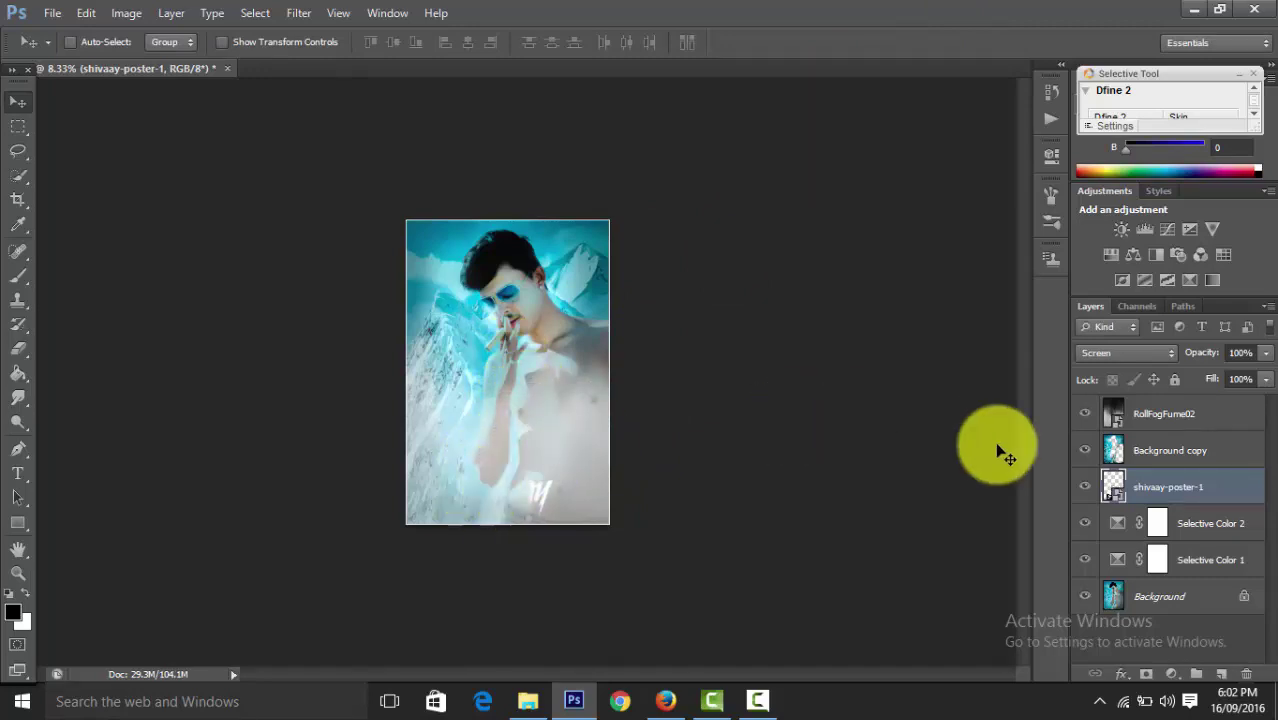
{"action": "mouse_move", "coordinate": [1177, 487]}
{"action": "left_mouse_down"}
{"action": "mouse_move", "coordinate": [1186, 371]}
{"action": "mouse_move", "coordinate": [1175, 402]}
{"action": "left_mouse_up"}
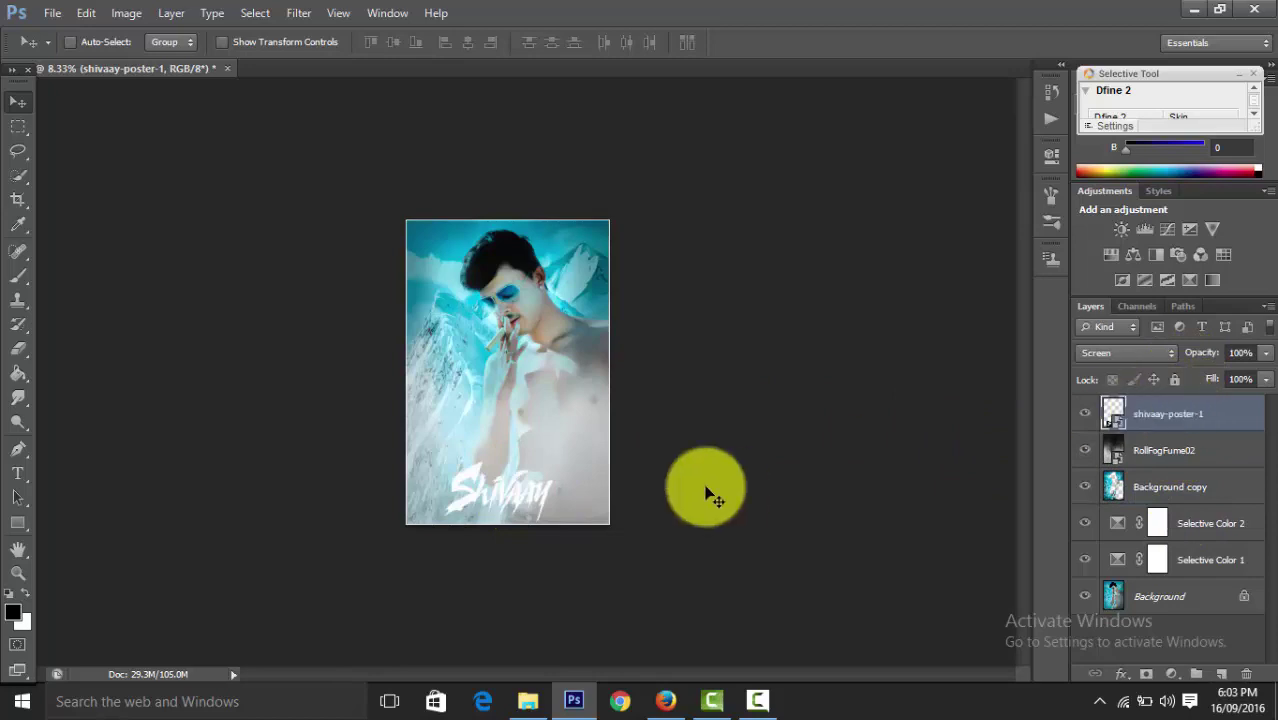
Stretch the Shivaay title wider and nudge it into place near the poster's bottom
{"action": "key", "text": "ctrl+t"}
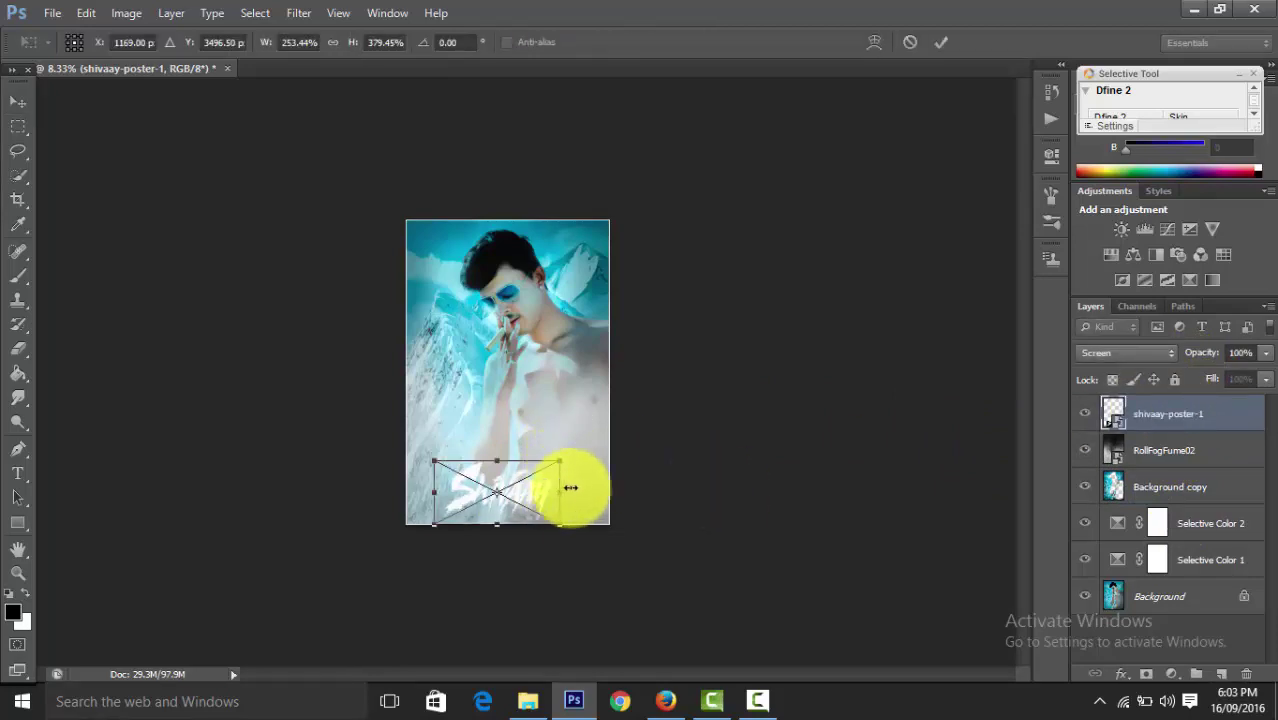
{"action": "left_click_drag", "start_coordinate": [570, 487], "coordinate": [595, 487]}
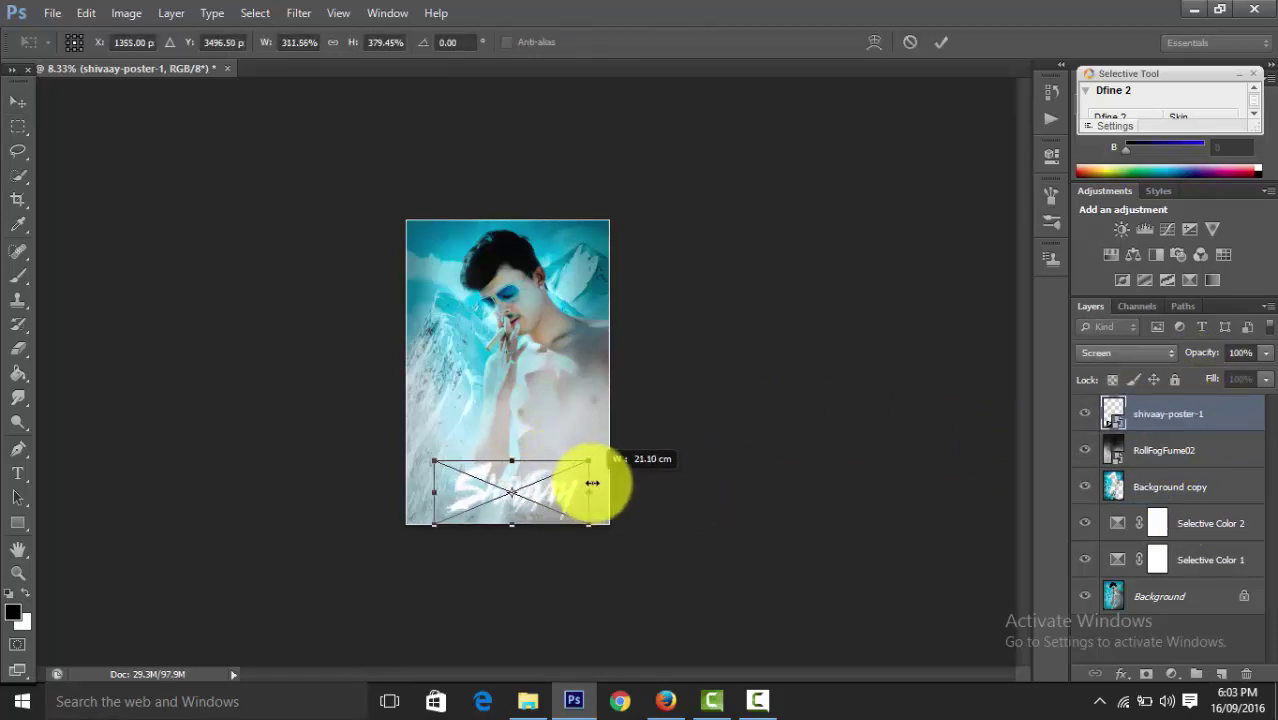
{"action": "left_click", "coordinate": [943, 43]}
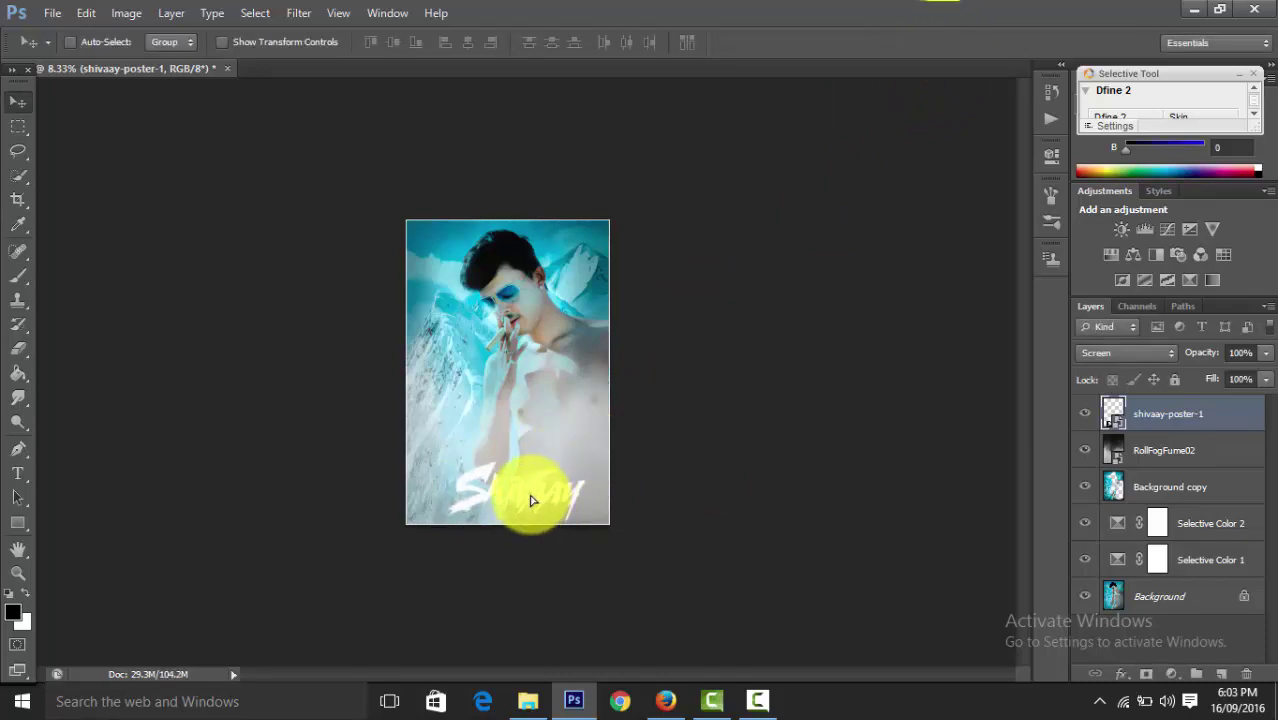
{"action": "left_click_drag", "start_coordinate": [531, 501], "coordinate": [527, 488]}
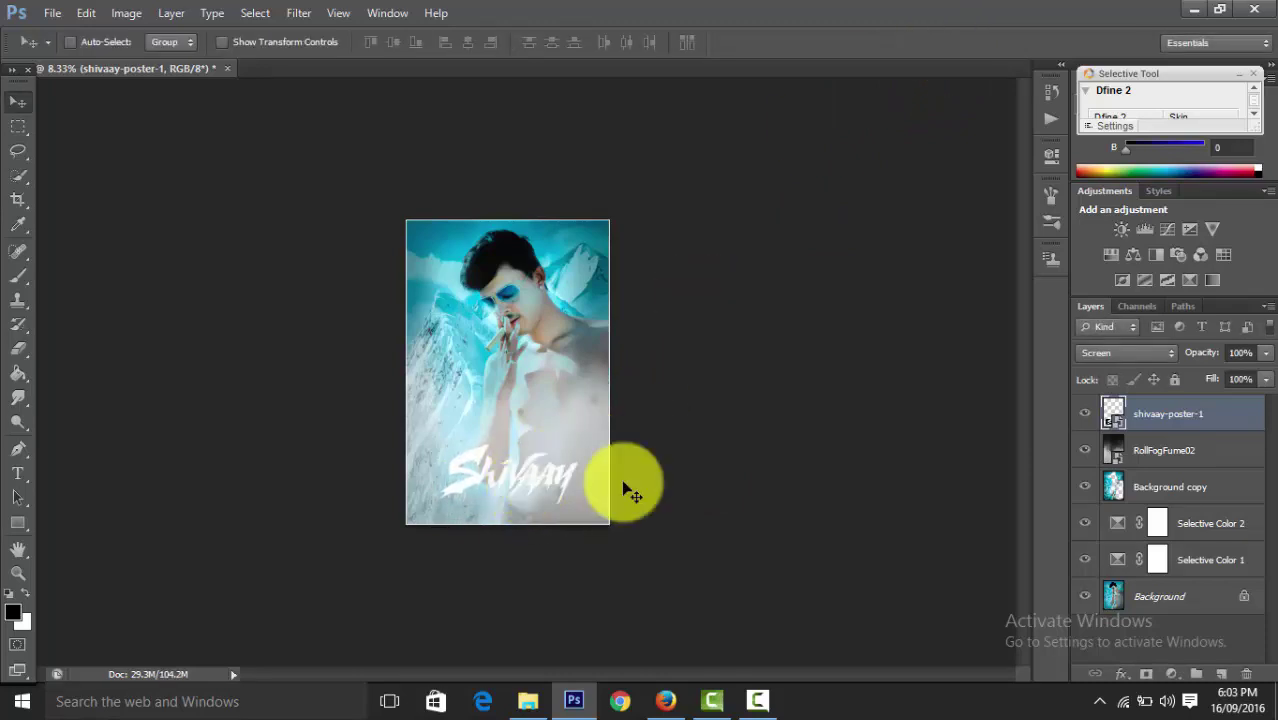
{"action": "key", "text": "ctrl+plus"}
{"action": "left_click", "coordinate": [528, 701]}
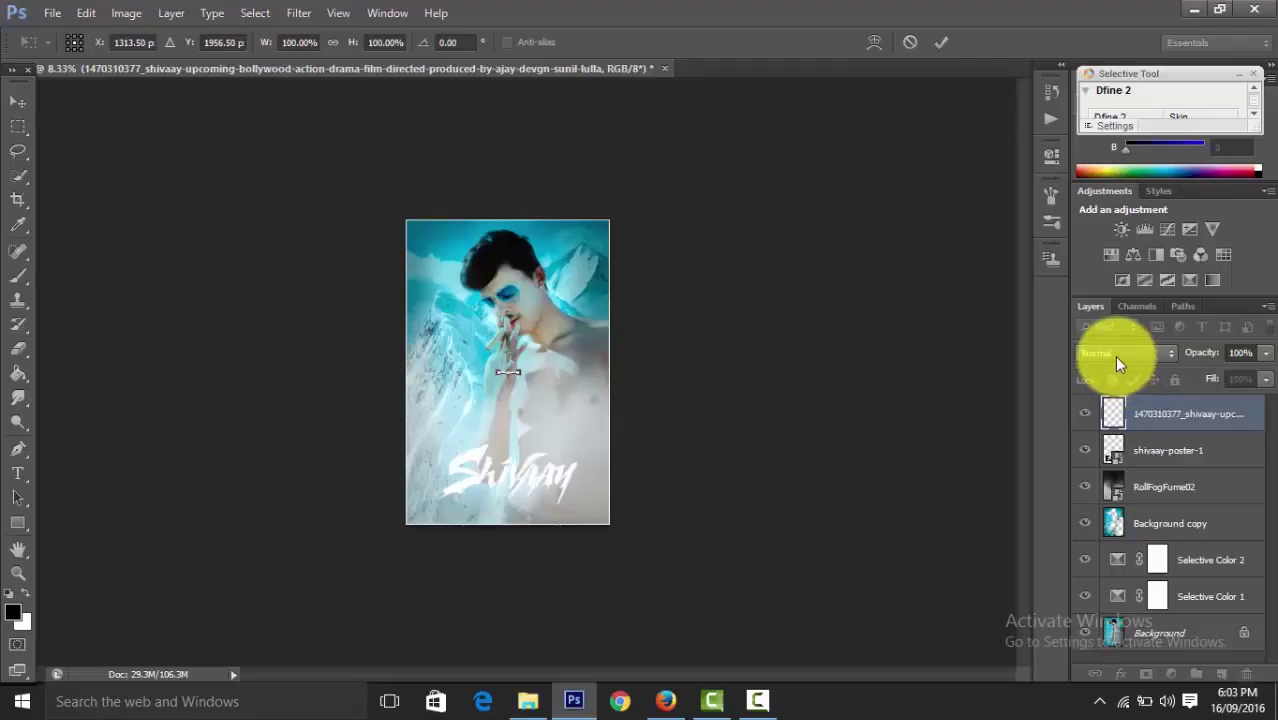
Set the credits layer to Screen, enlarge it, and move it below the Shivaay title
{"action": "left_click", "coordinate": [1114, 355]}
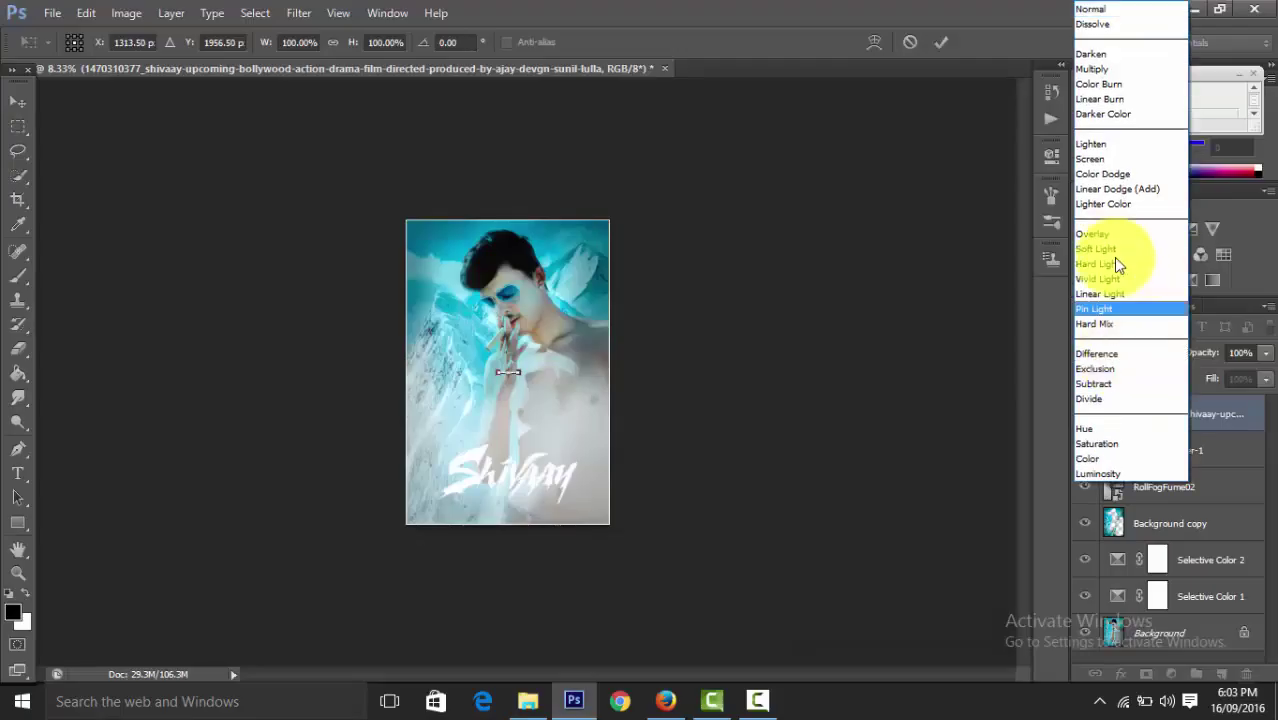
{"action": "left_click", "coordinate": [1110, 160]}
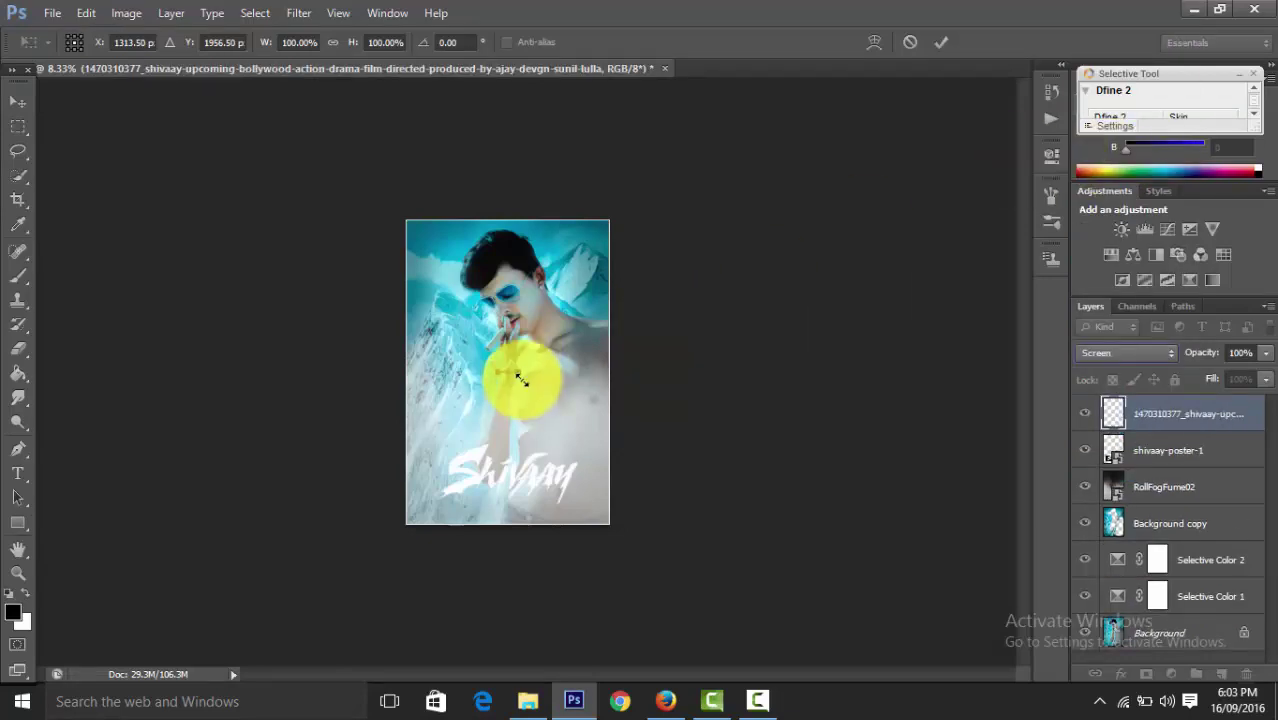
{"action": "left_click_drag", "start_coordinate": [517, 377], "coordinate": [569, 398]}
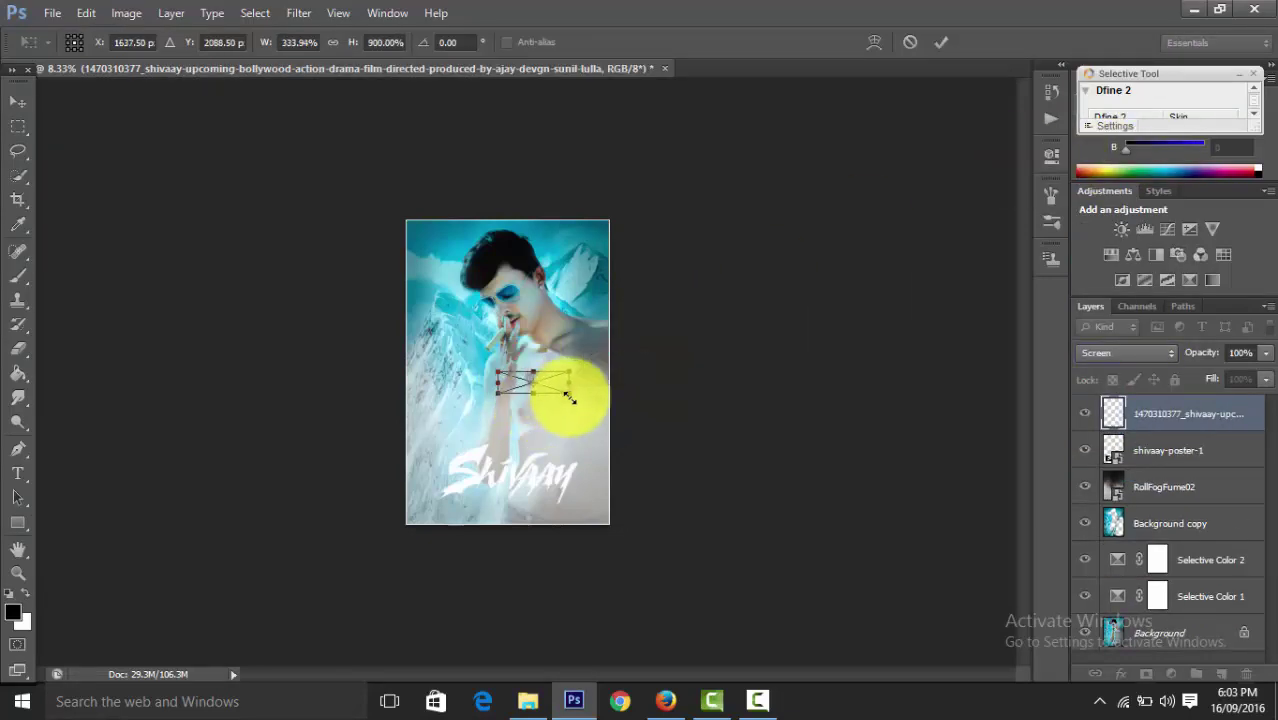
{"action": "left_click", "coordinate": [941, 42]}
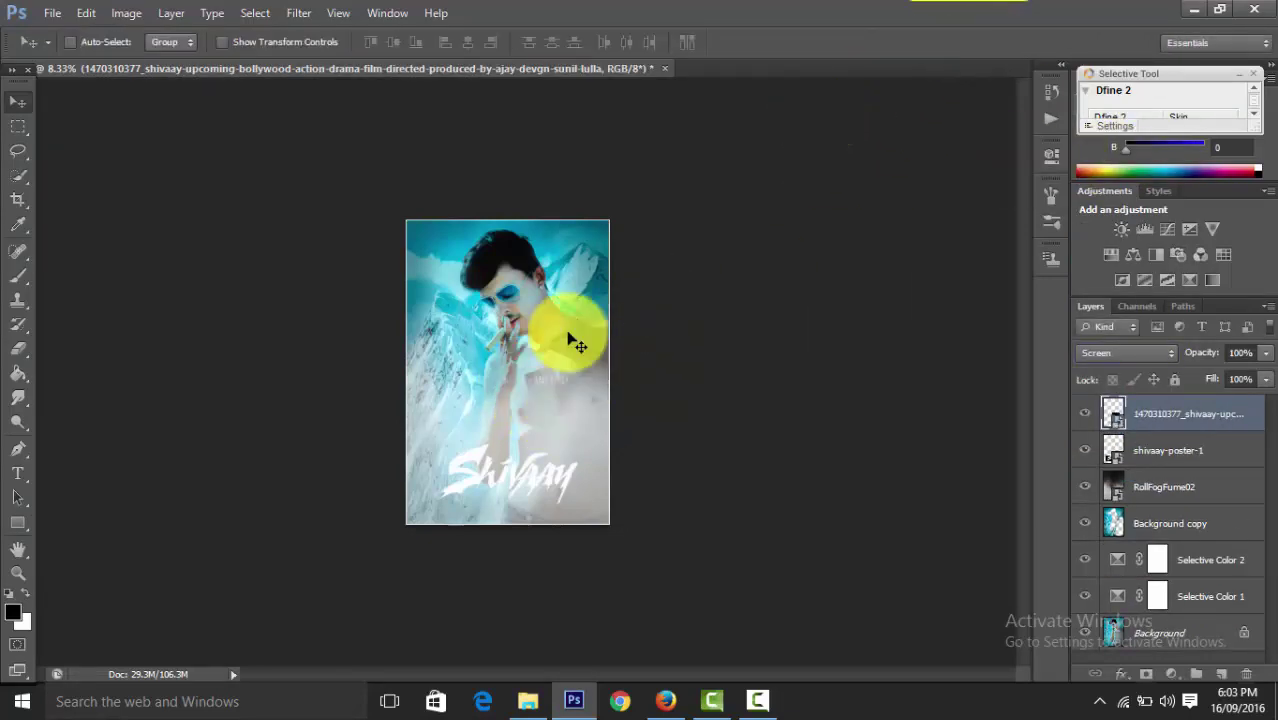
{"action": "left_click_drag", "start_coordinate": [494, 509], "coordinate": [497, 511]}
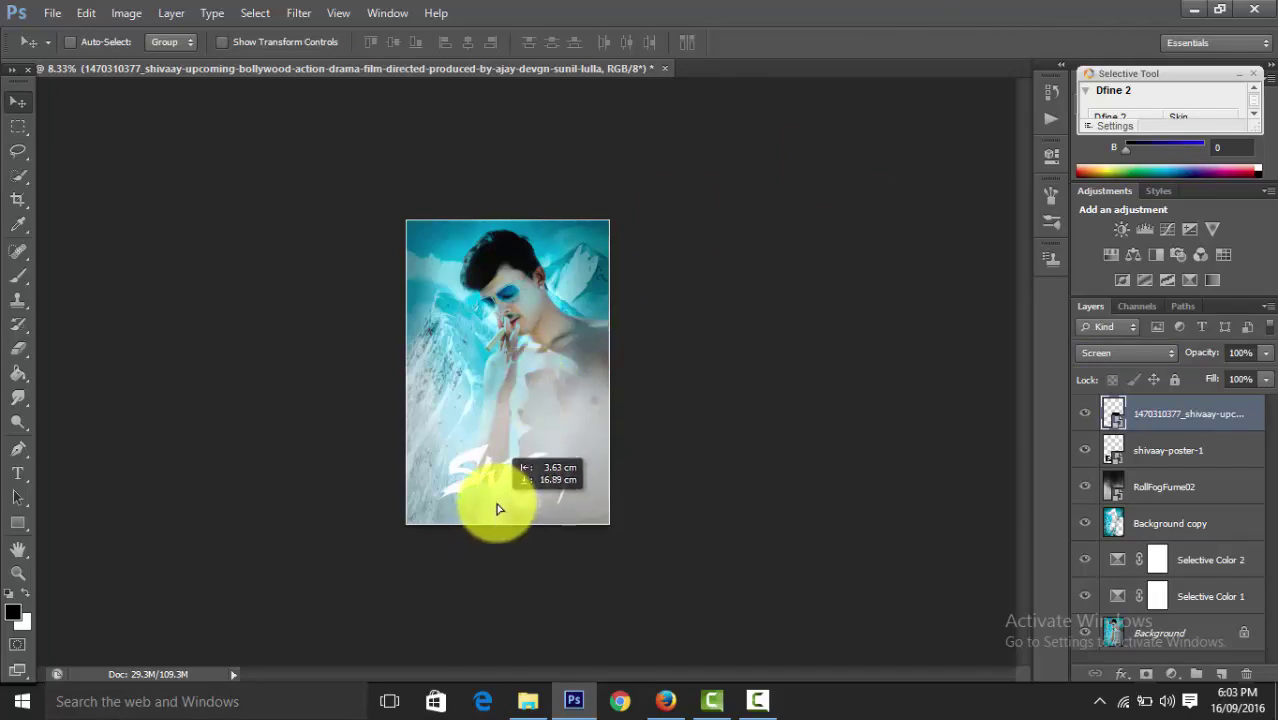
{"action": "key", "text": "ctrl+plus"}
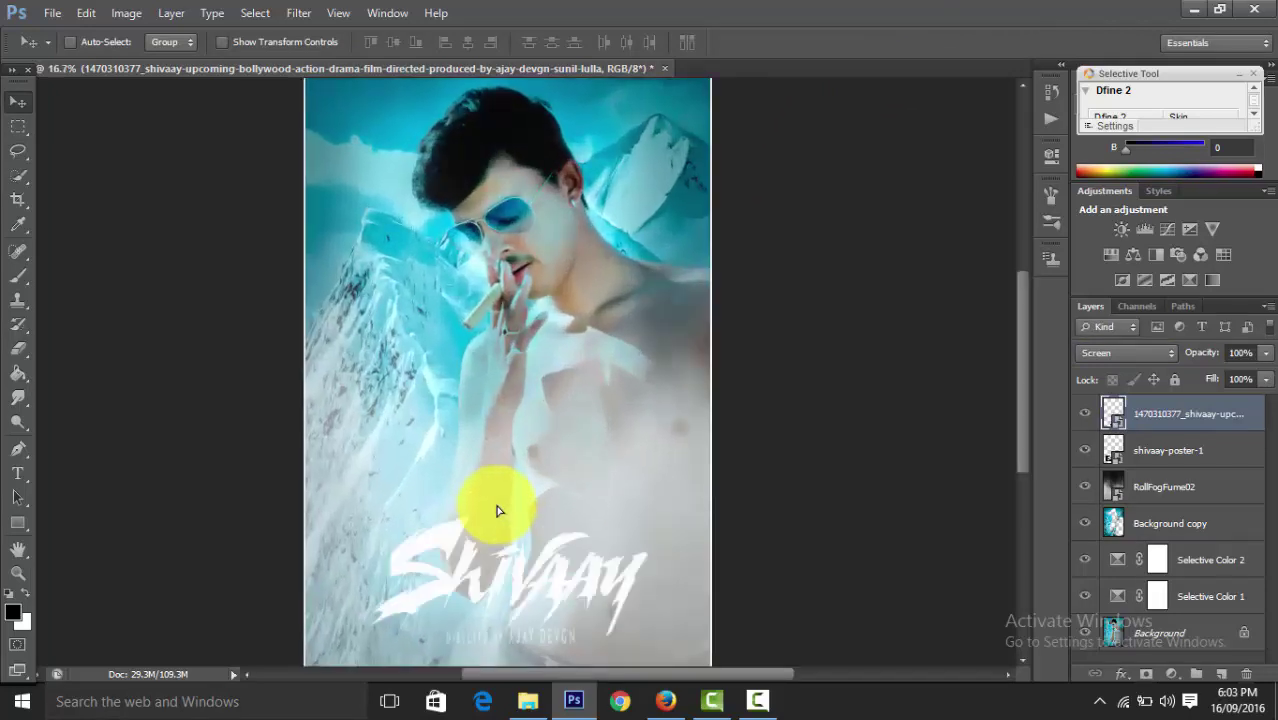
Squash the credits to a thin strip about half height and nudge it under the title
{"action": "key", "text": "ctrl+t"}
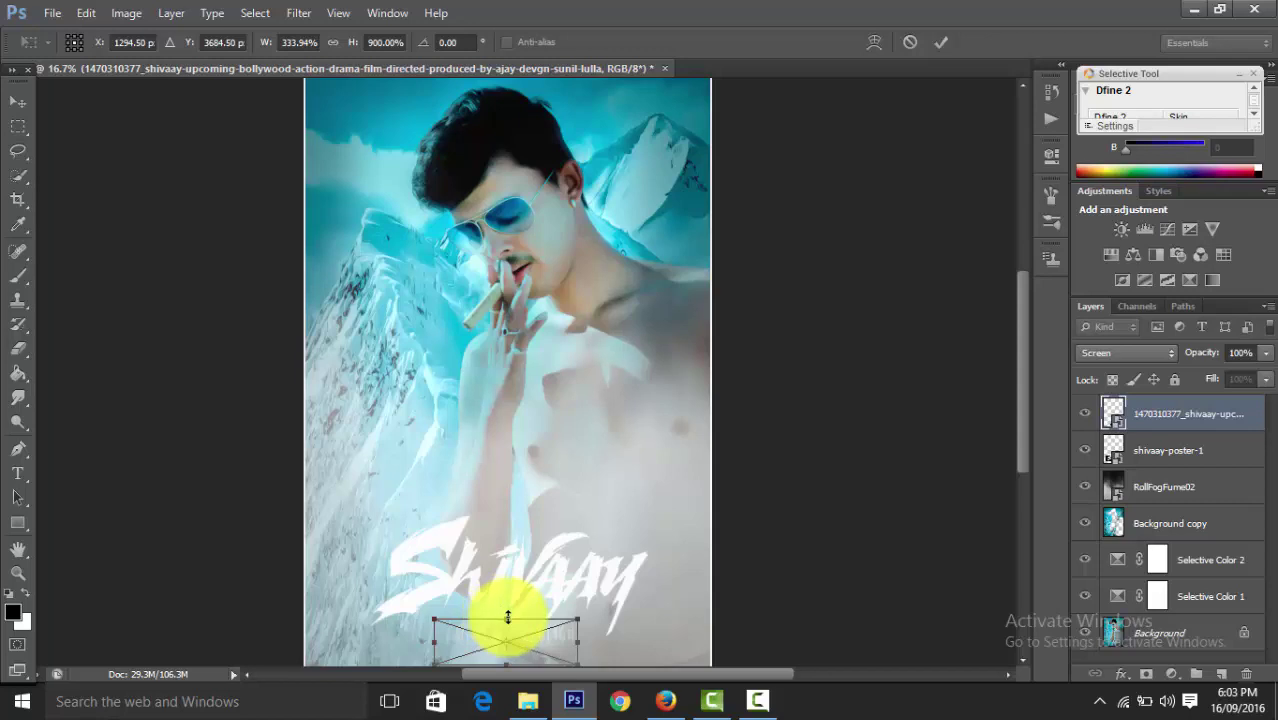
{"action": "left_click_drag", "start_coordinate": [508, 617], "coordinate": [508, 640]}
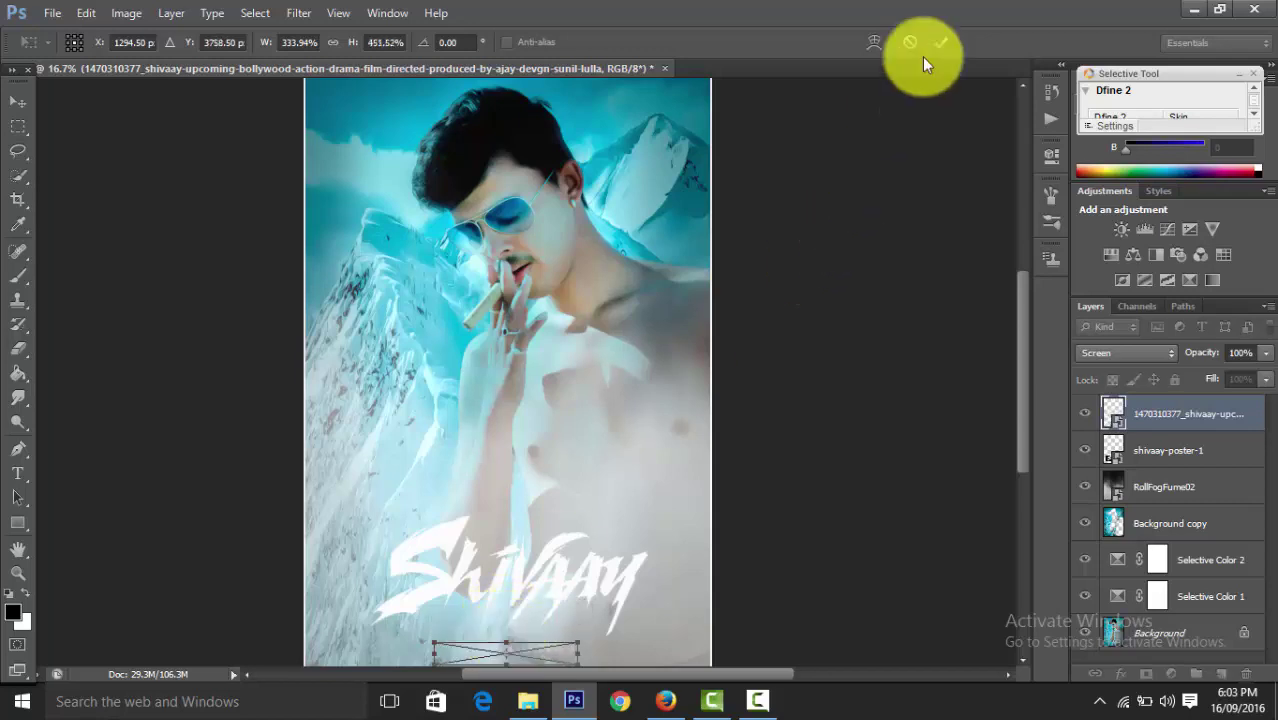
{"action": "left_click", "coordinate": [945, 41]}
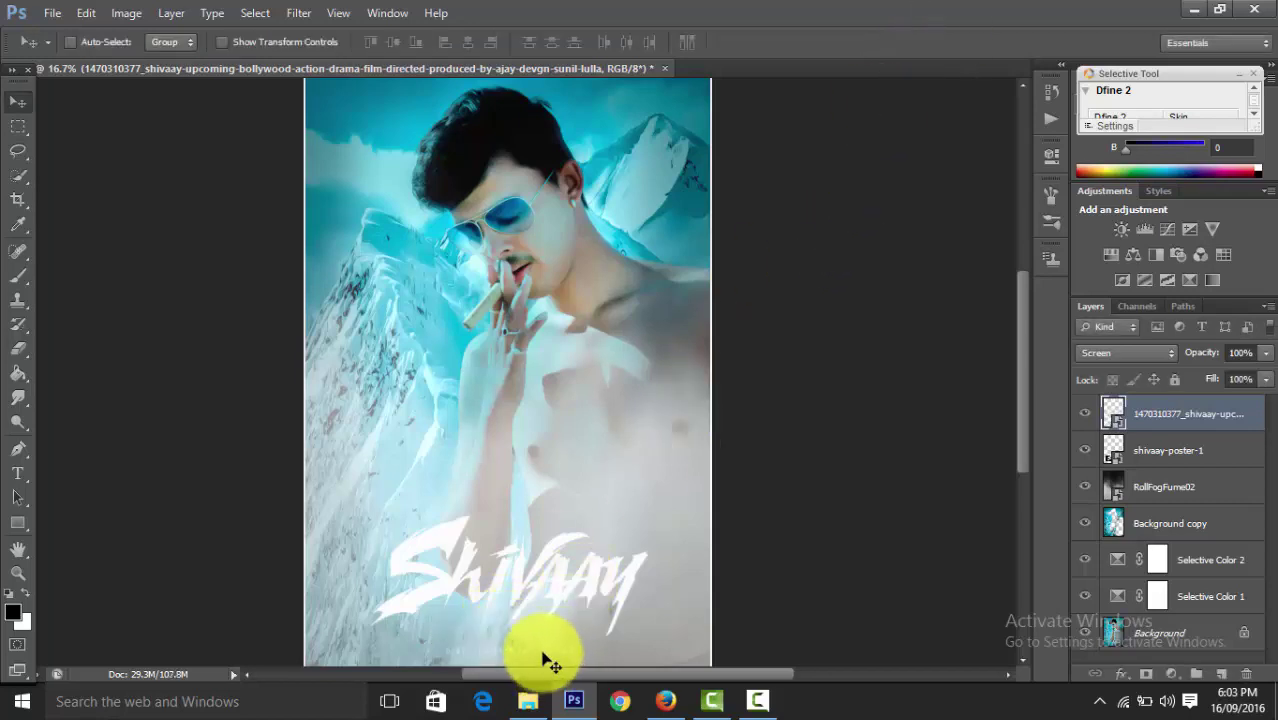
{"action": "left_click_drag", "start_coordinate": [541, 655], "coordinate": [533, 642]}
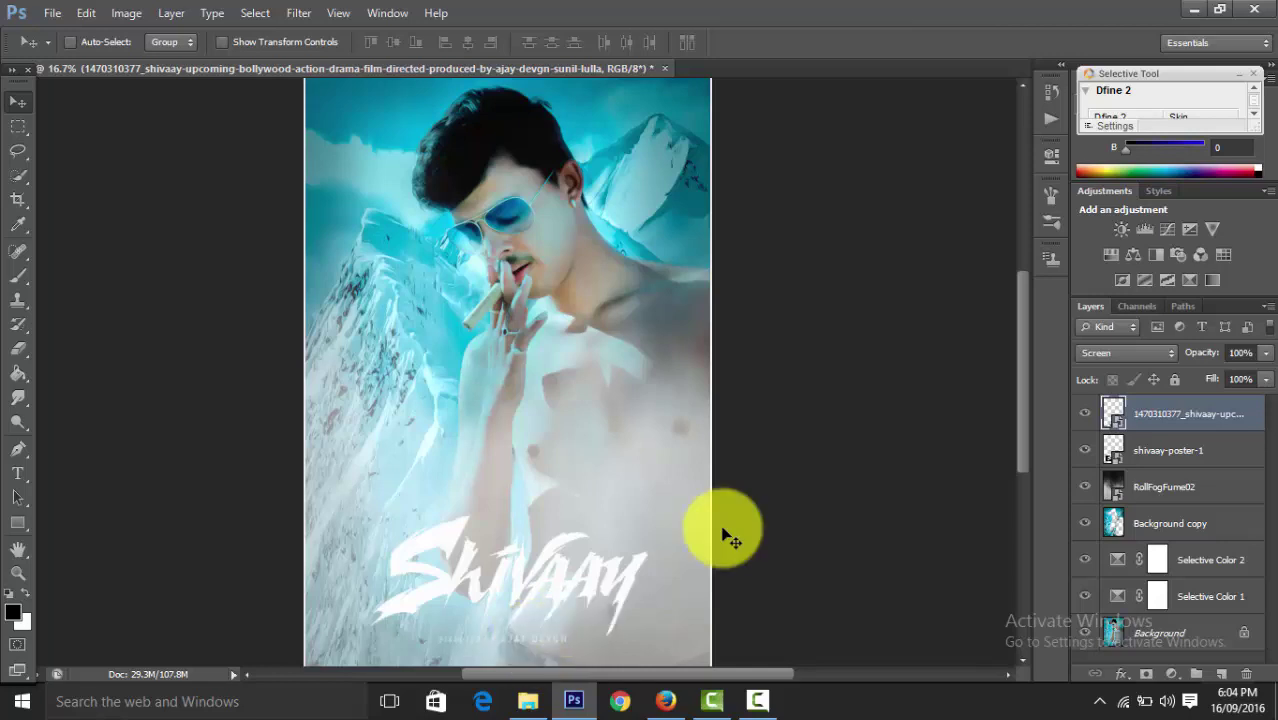
{"action": "key", "text": "ctrl+minus"}
{"action": "key", "text": "ctrl+z"}
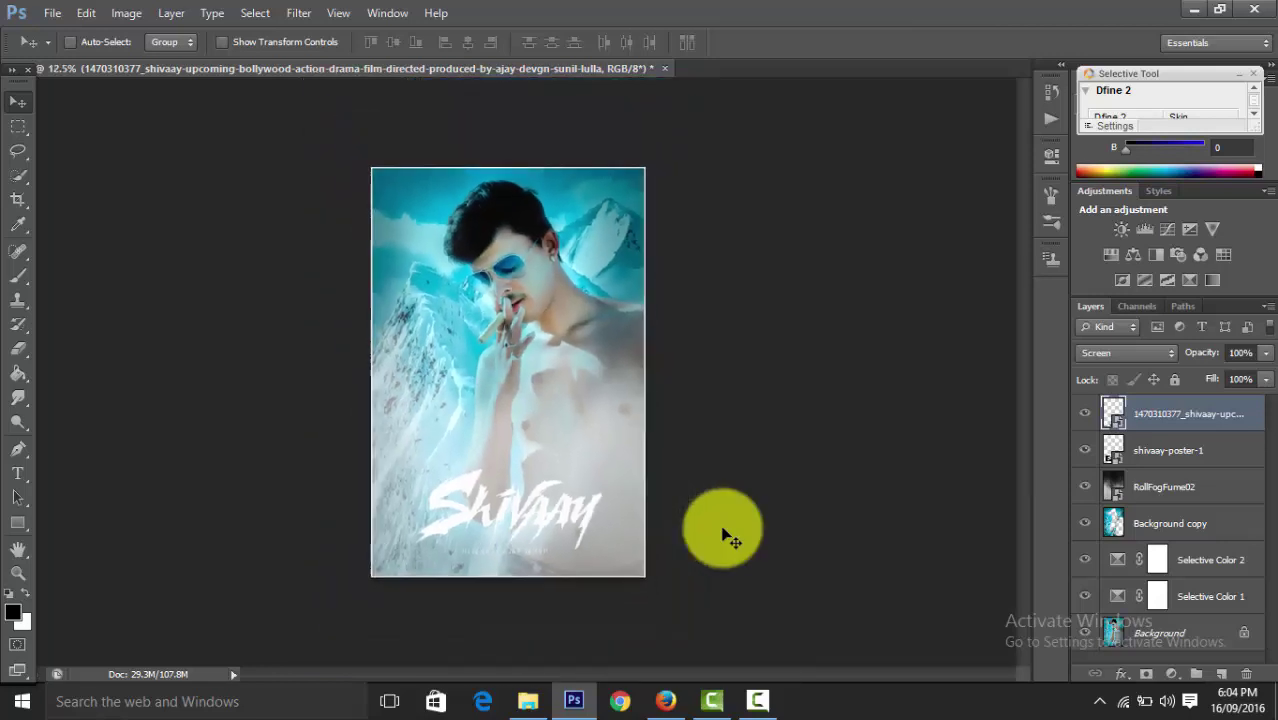
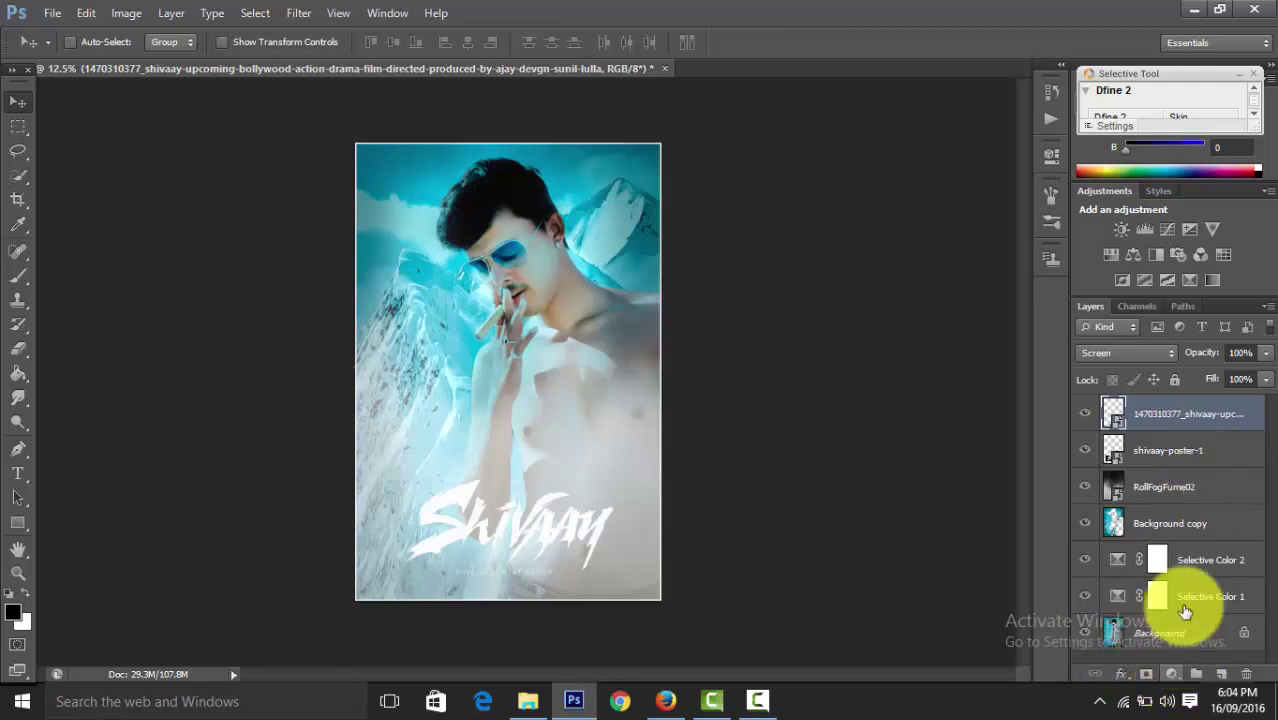
Commit the placed logo image and drag it toward the bottom of the poster
{"action": "scroll", "coordinate": [1006, 530], "scroll_direction": "down", "scroll_amount": 1}
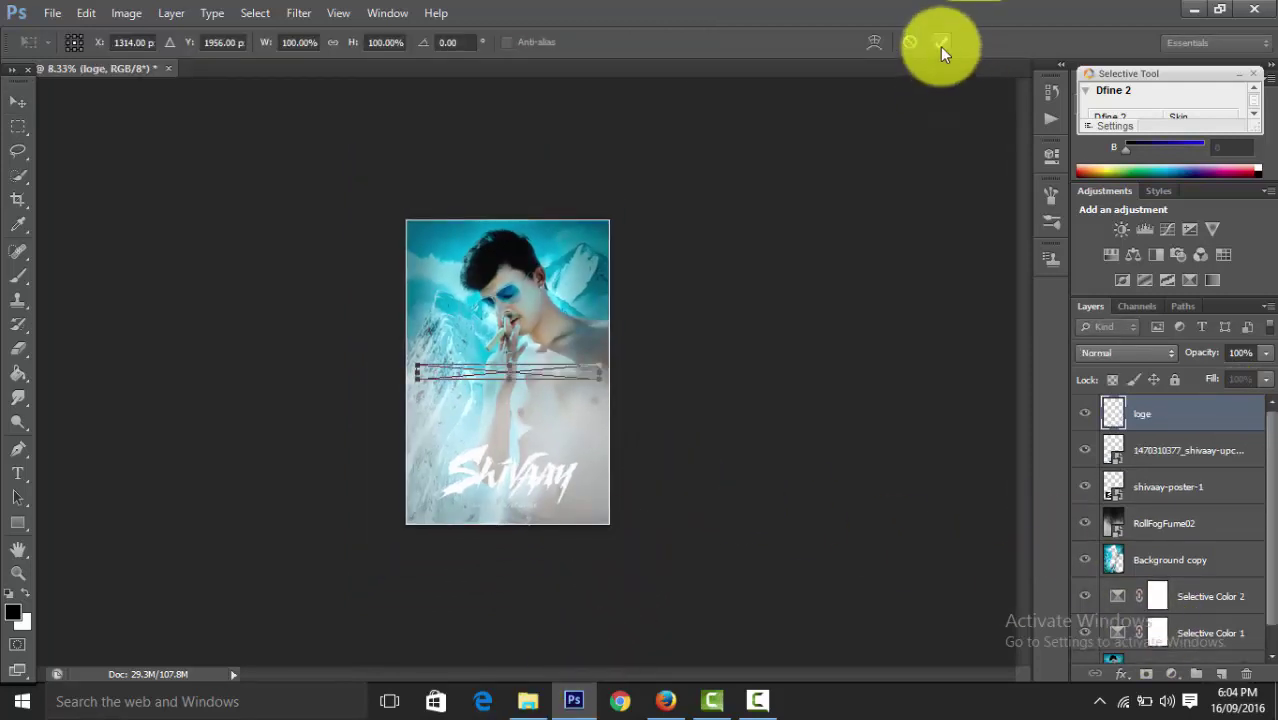
{"action": "left_click", "coordinate": [941, 44]}
{"action": "left_click_drag", "start_coordinate": [567, 292], "coordinate": [507, 516]}
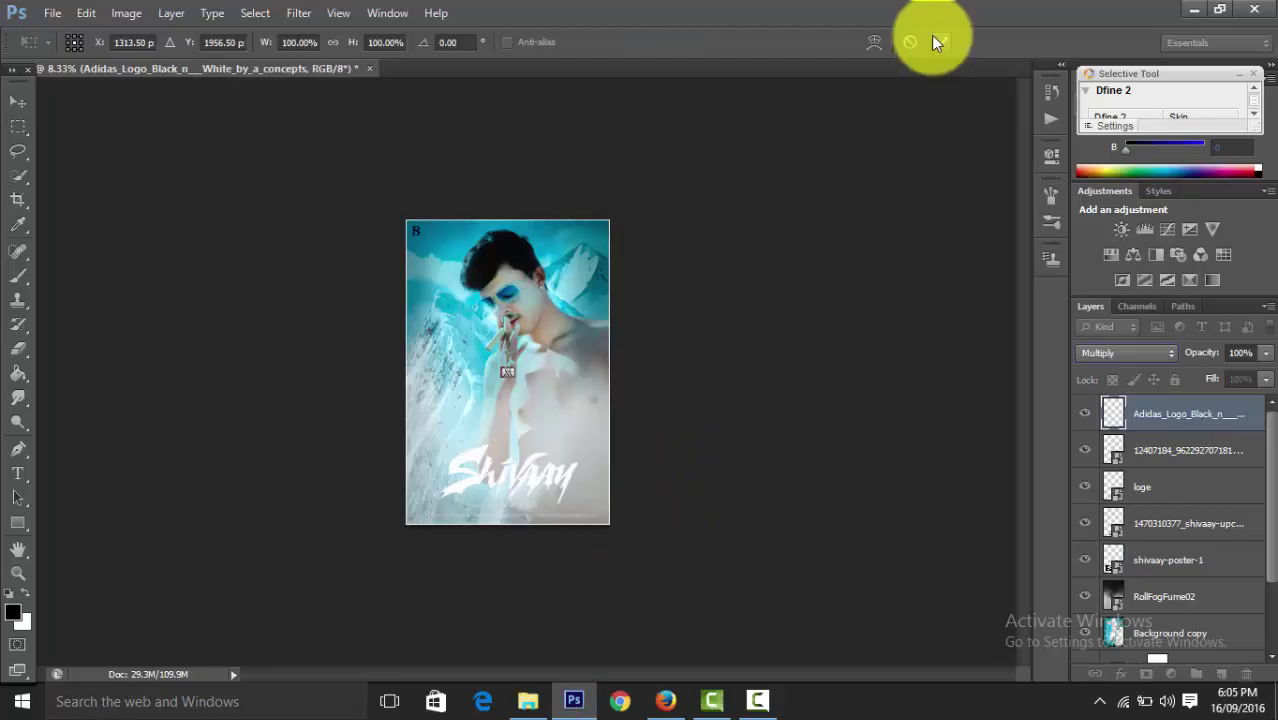
Commit the Adidas logo placement and settle it into the poster's top-right corner
{"action": "left_click", "coordinate": [941, 42]}
{"action": "left_click_drag", "start_coordinate": [515, 380], "coordinate": [596, 235]}
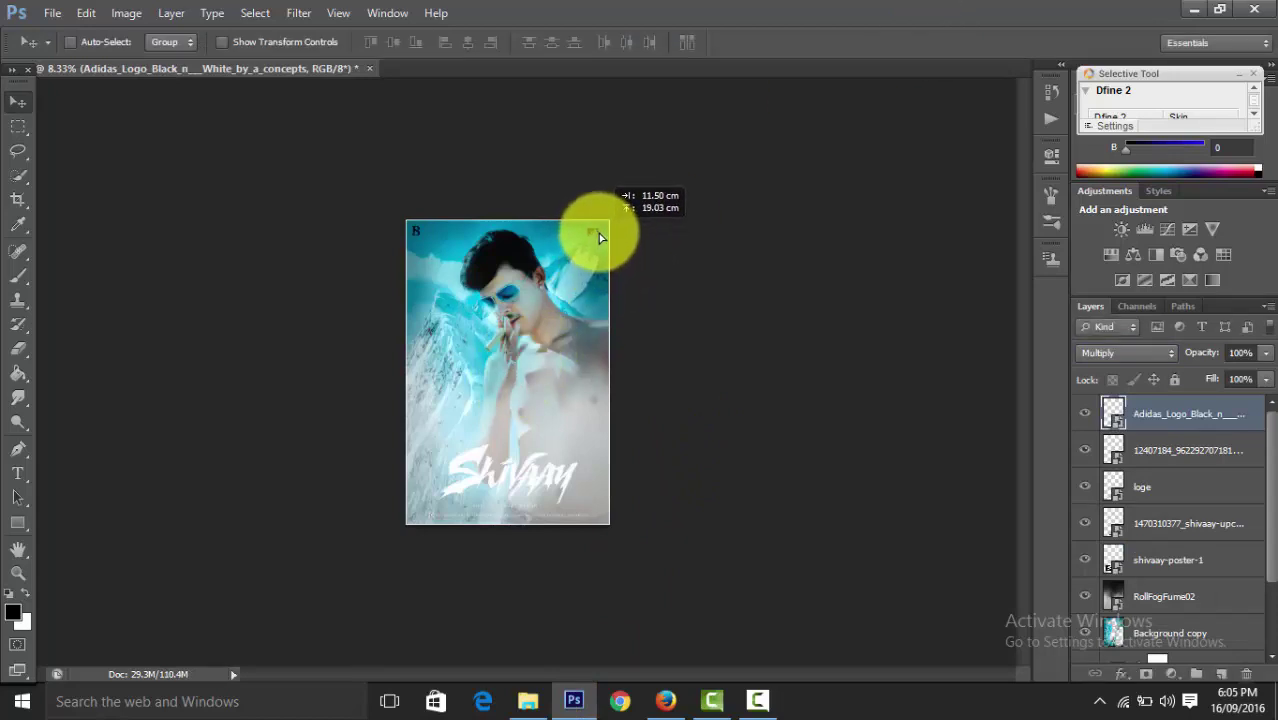
{"action": "left_click_drag", "start_coordinate": [596, 235], "coordinate": [598, 233]}
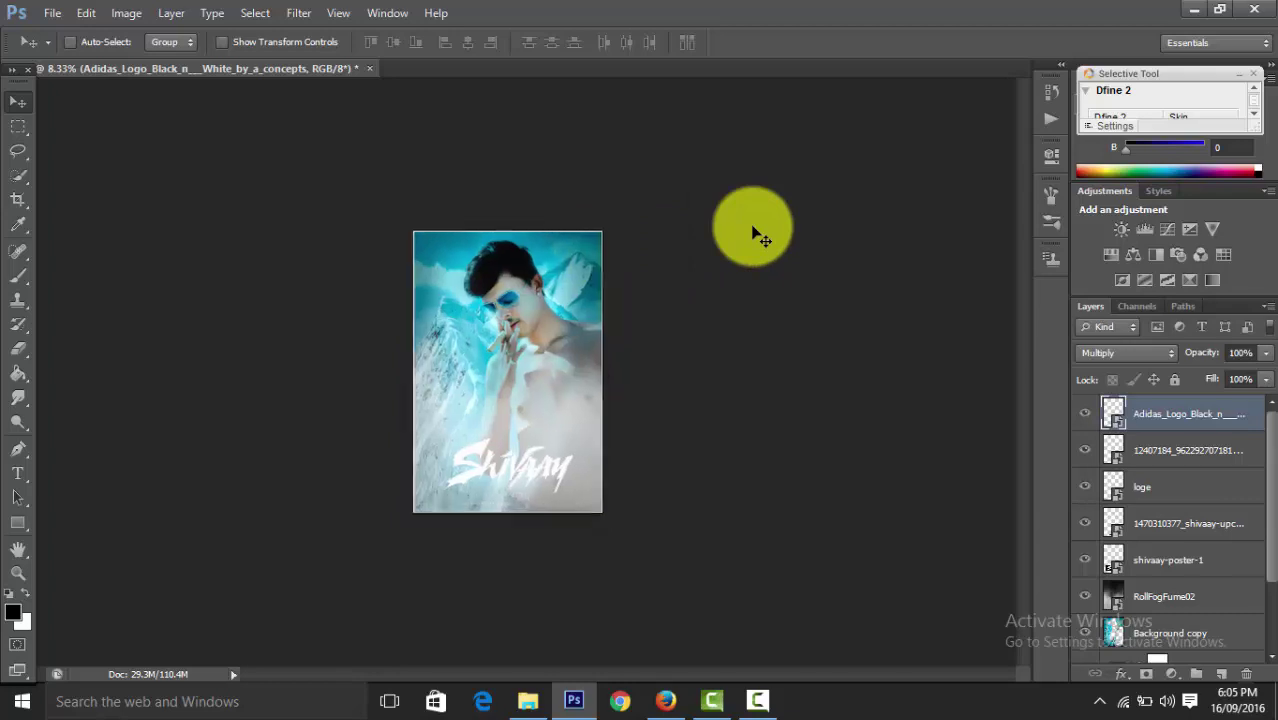
{"action": "key", "text": "ctrl+plus"}
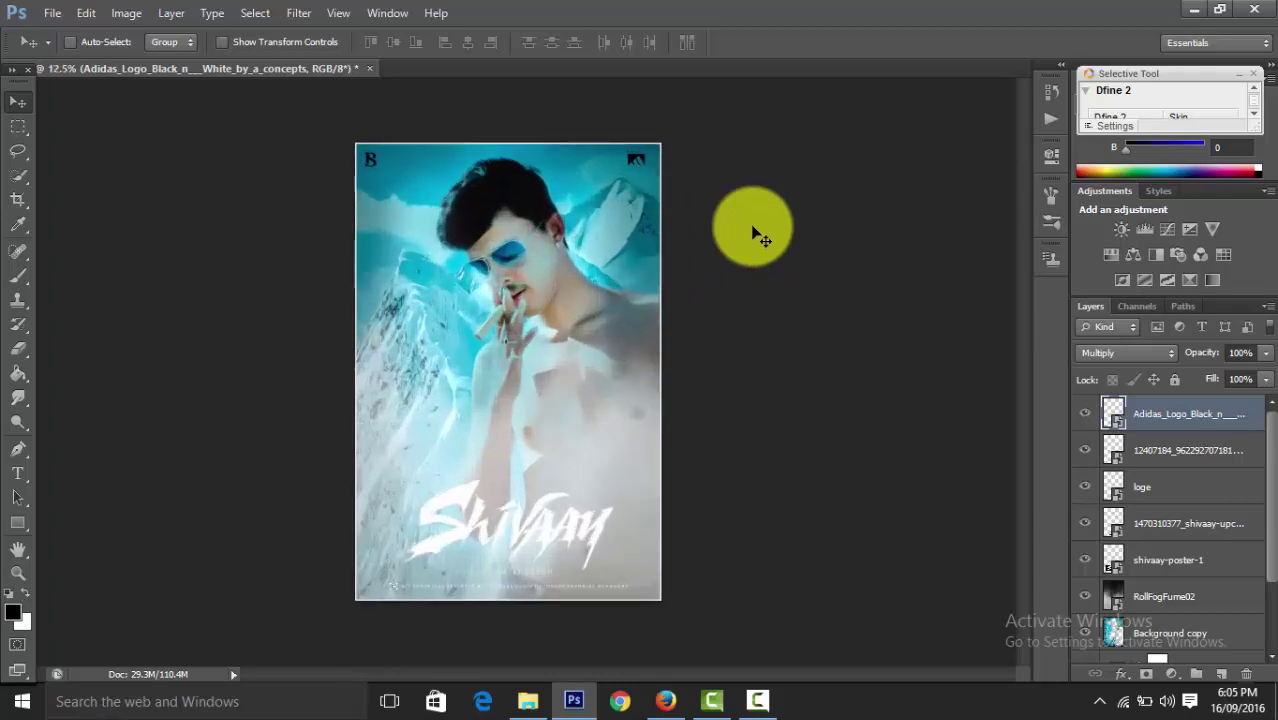
{"action": "key", "text": "ctrl+minus"}
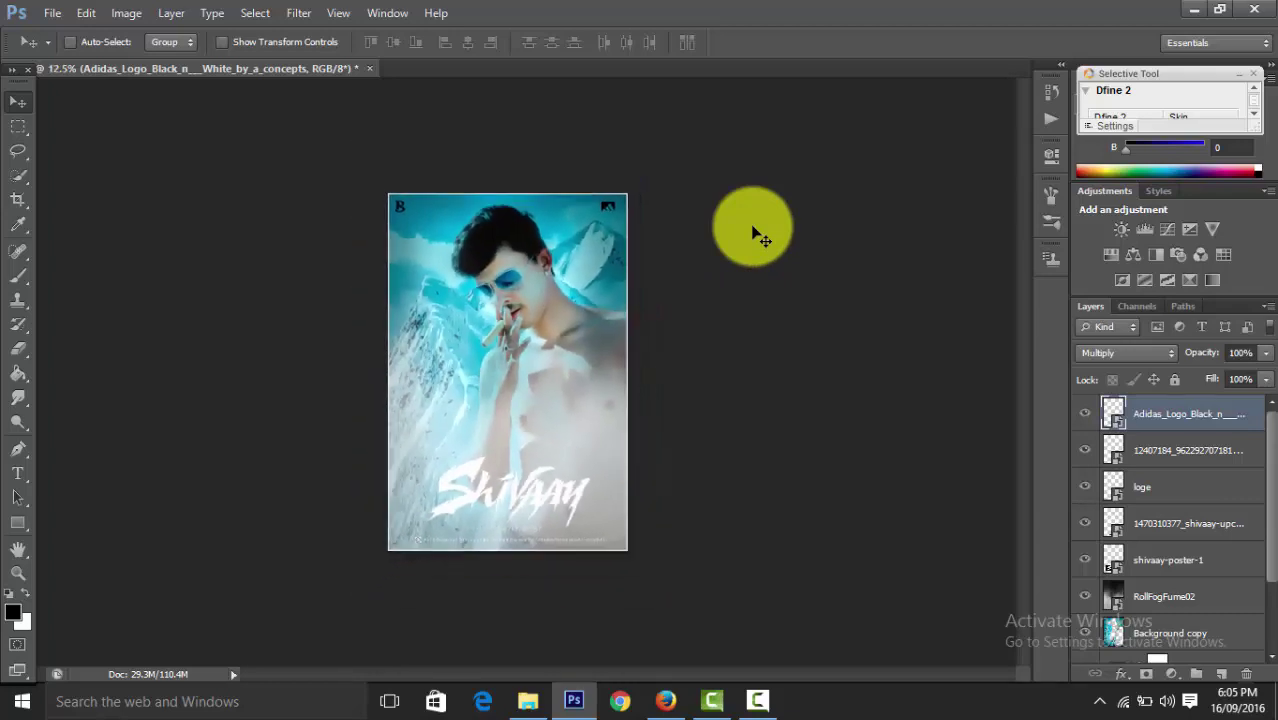
{"action": "key", "text": "ctrl+minus"}
{"action": "key", "text": "ctrl+plus"}
{"action": "key", "text": "ctrl+plus"}
{"action": "key", "text": "ctrl+plus"}
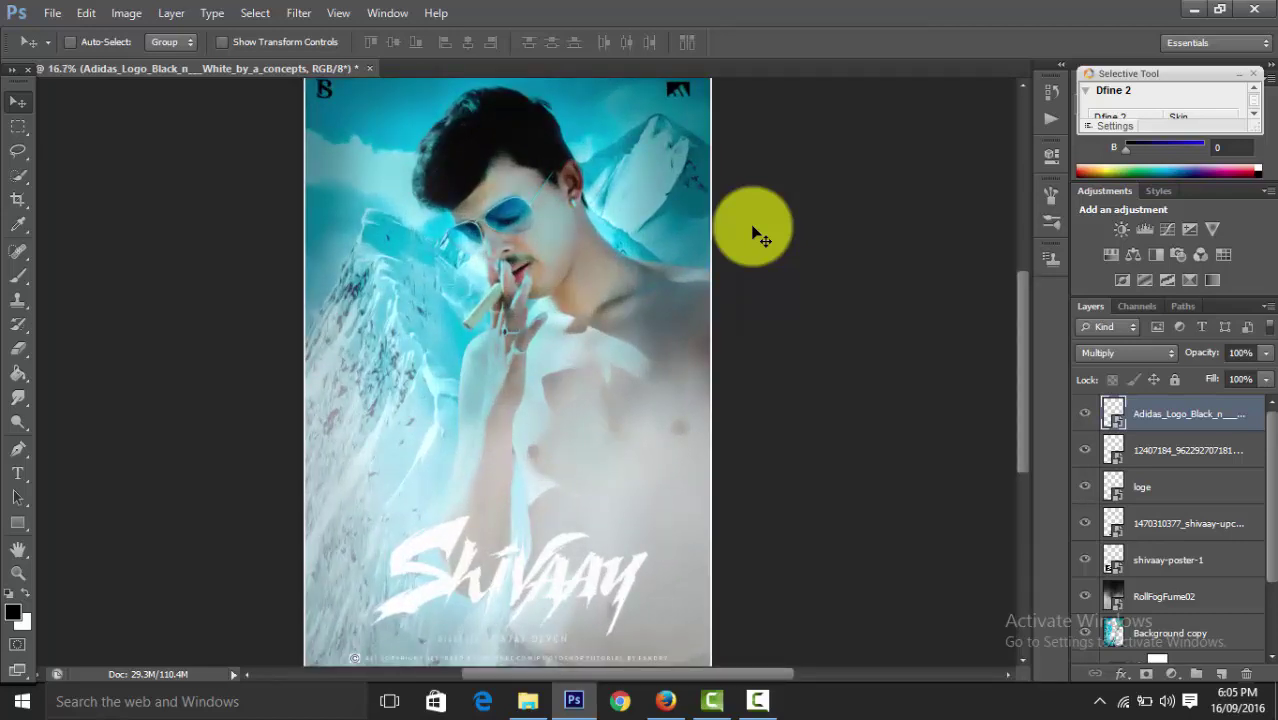
{"action": "key", "text": "ctrl+minus"}
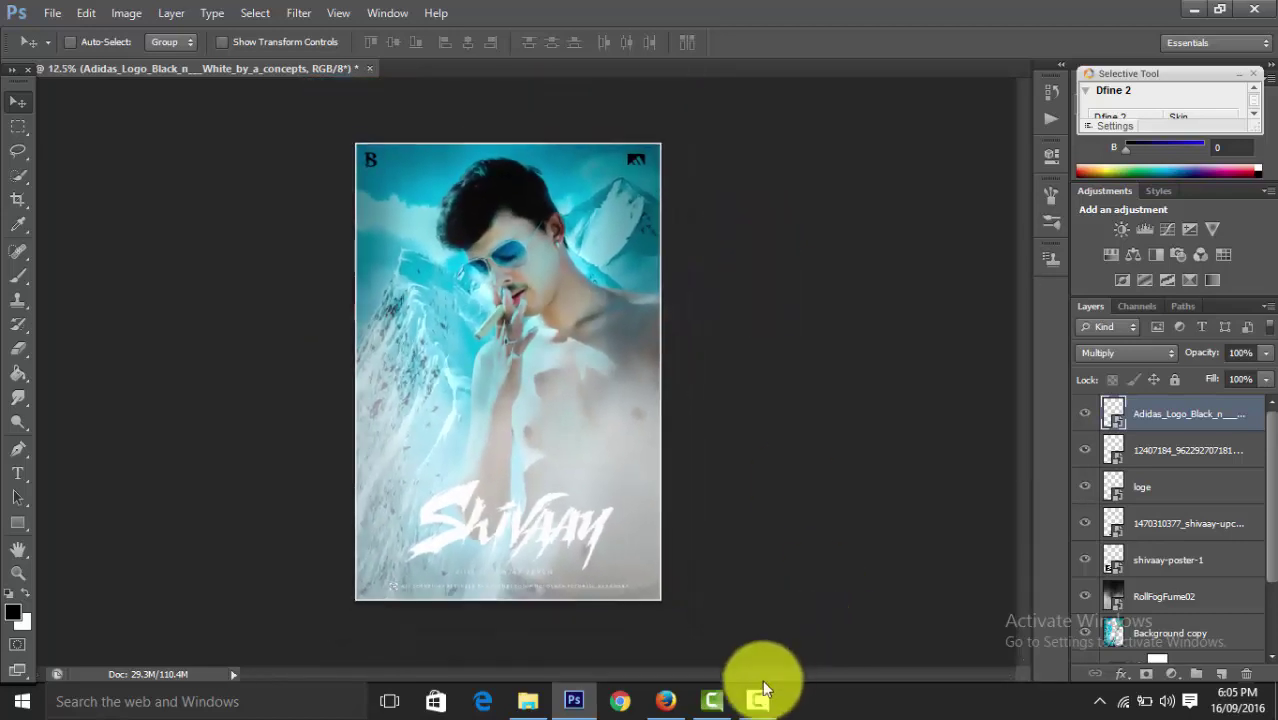
{"action": "left_click", "coordinate": [758, 700]}
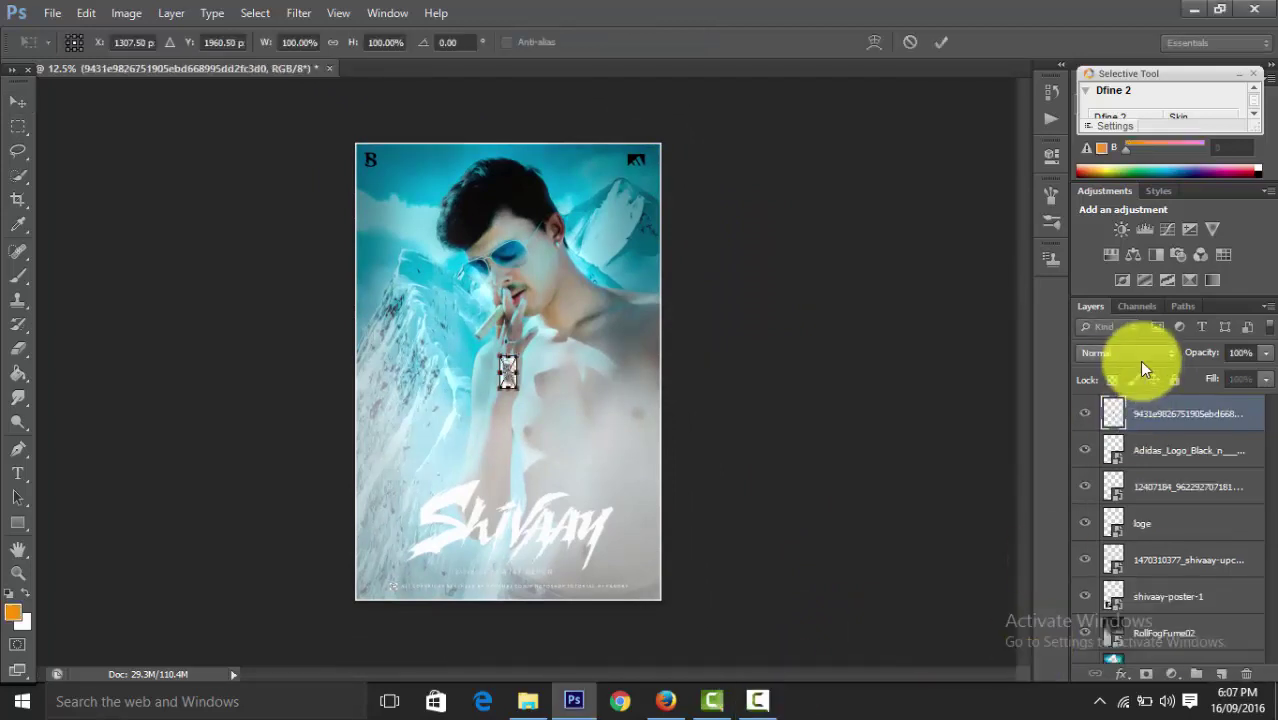
Set the tattoo layer to Multiply, shrink, flip and rotate it, then move it onto the chest
{"action": "left_click", "coordinate": [1135, 355]}
{"action": "left_click", "coordinate": [1120, 68]}
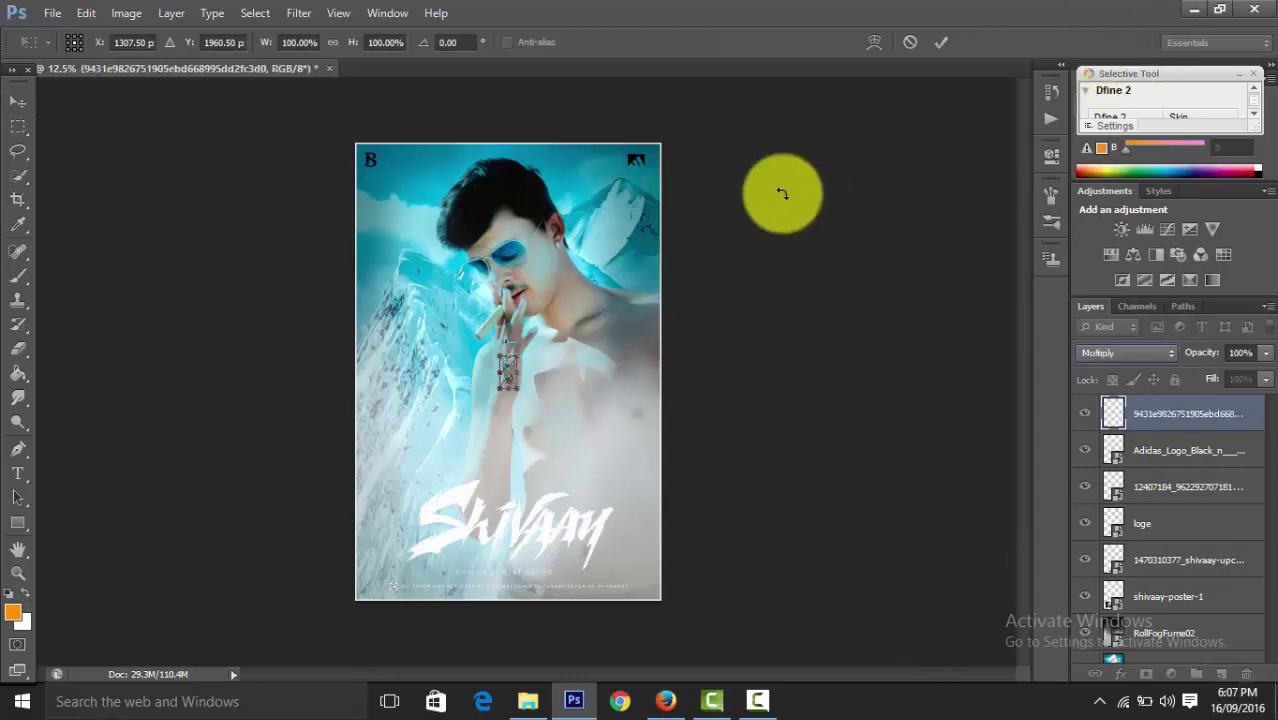
{"action": "mouse_move", "coordinate": [512, 360]}
{"action": "left_mouse_down"}
{"action": "mouse_move", "coordinate": [474, 385]}
{"action": "mouse_move", "coordinate": [485, 430]}
{"action": "left_mouse_up"}
{"action": "left_click_drag", "start_coordinate": [528, 330], "coordinate": [502, 324]}
{"action": "left_click", "coordinate": [945, 42]}
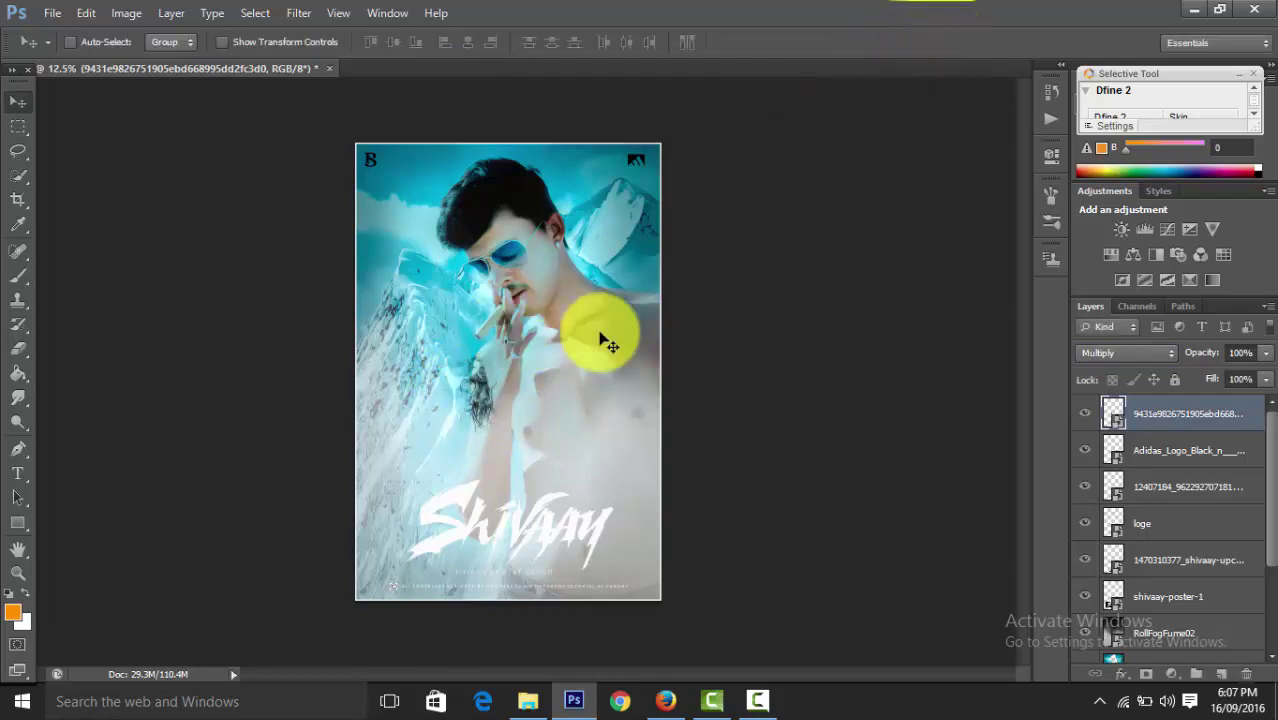
{"action": "mouse_move", "coordinate": [485, 408]}
{"action": "left_mouse_down"}
{"action": "mouse_move", "coordinate": [623, 330]}
{"action": "mouse_move", "coordinate": [628, 364]}
{"action": "left_mouse_up"}
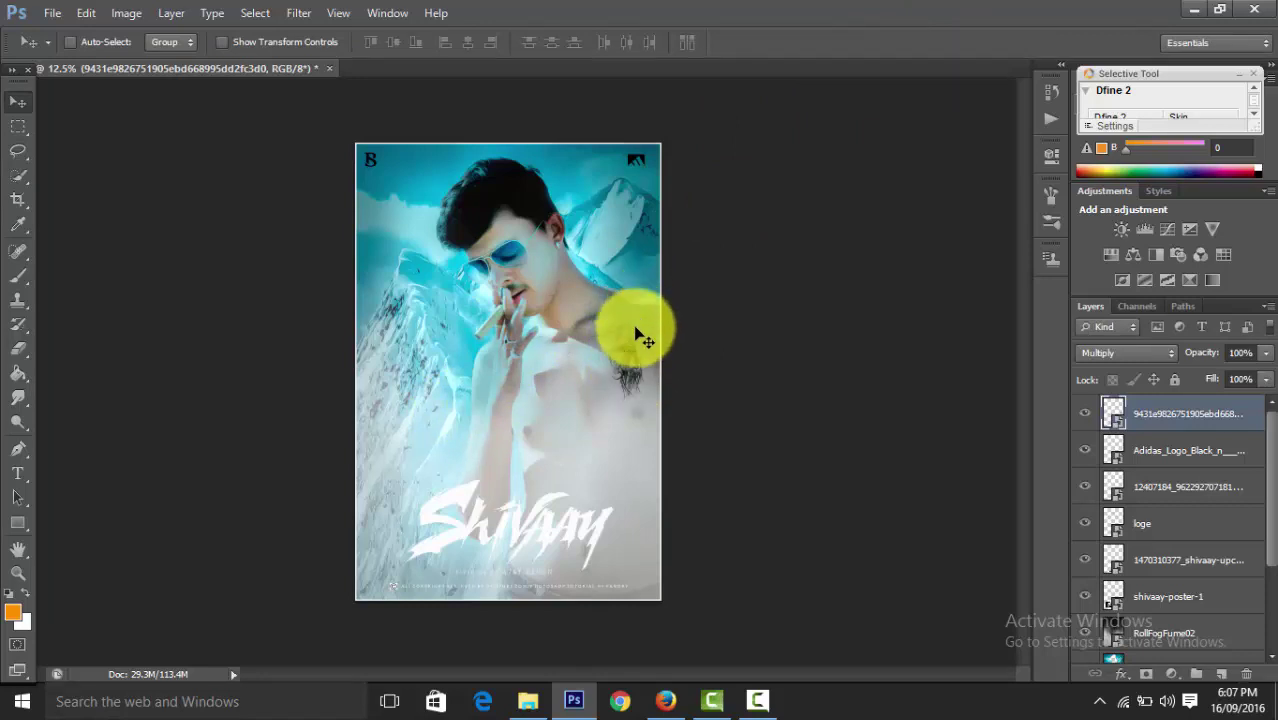
Re-transform the tattoo, rotating it to follow the chest and nudging it slightly upward
{"action": "key", "text": "ctrl+t"}
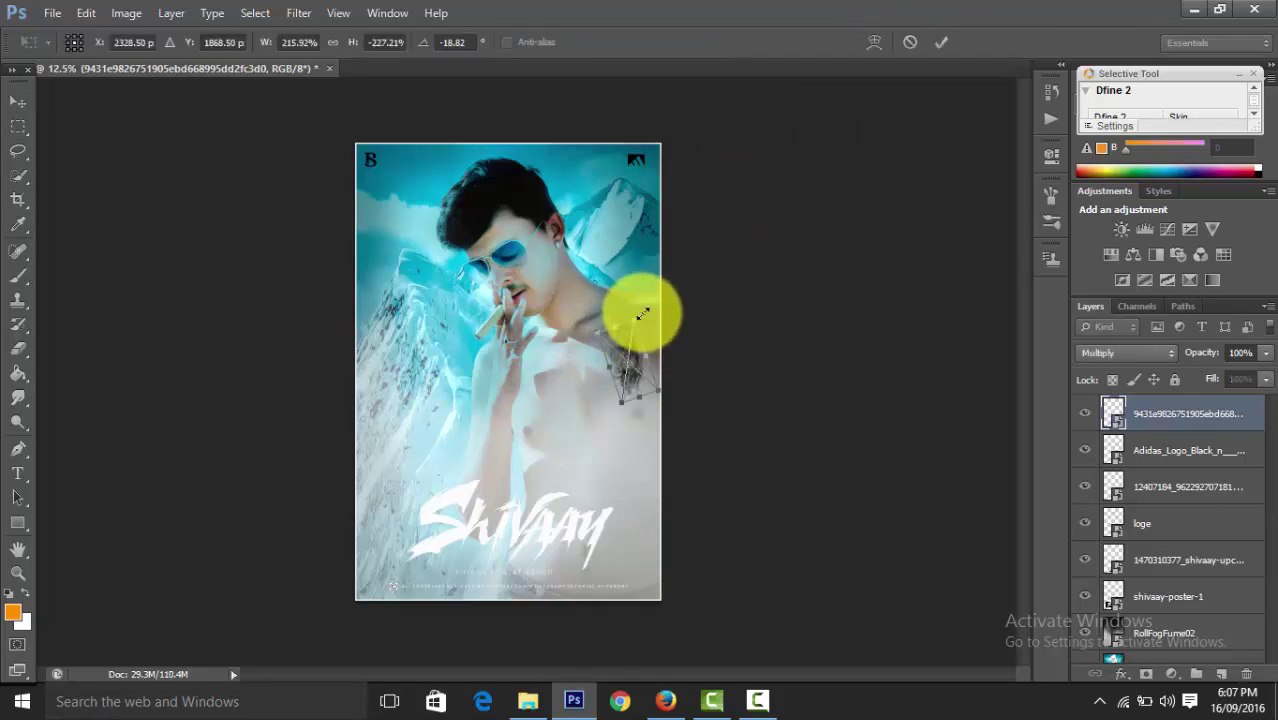
{"action": "left_click_drag", "start_coordinate": [646, 301], "coordinate": [641, 294]}
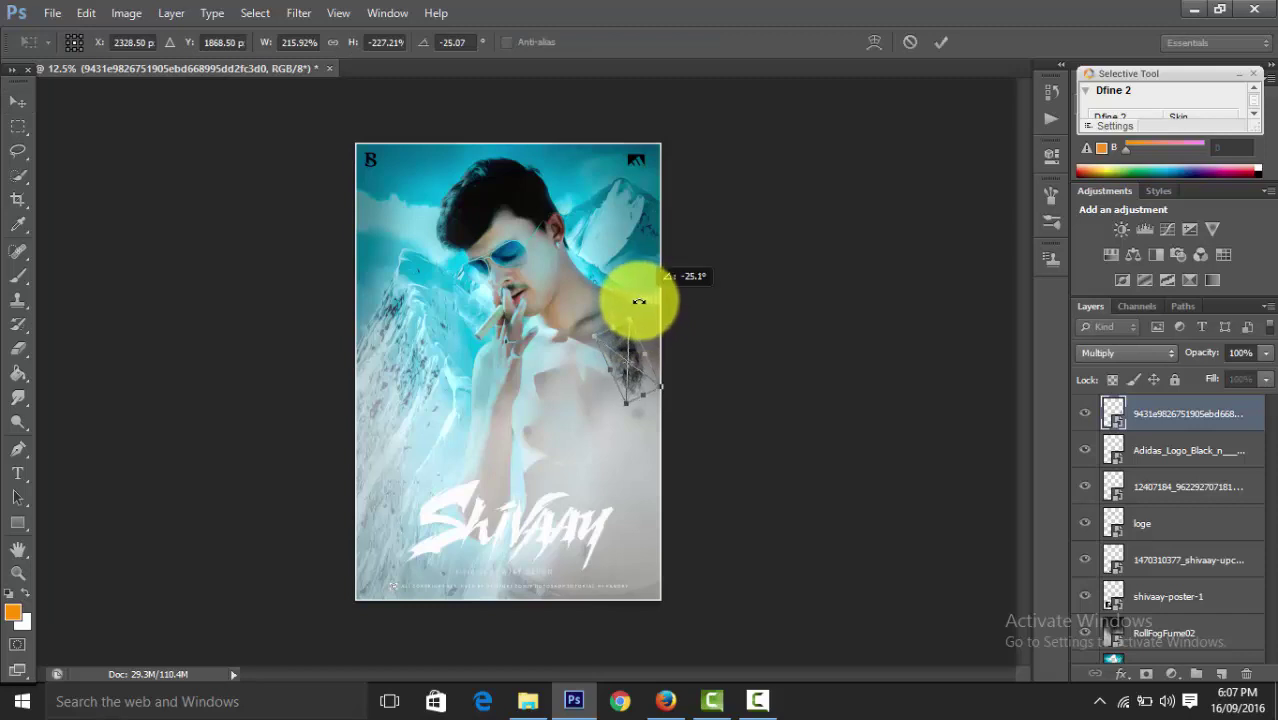
{"action": "left_click_drag", "start_coordinate": [632, 345], "coordinate": [629, 346]}
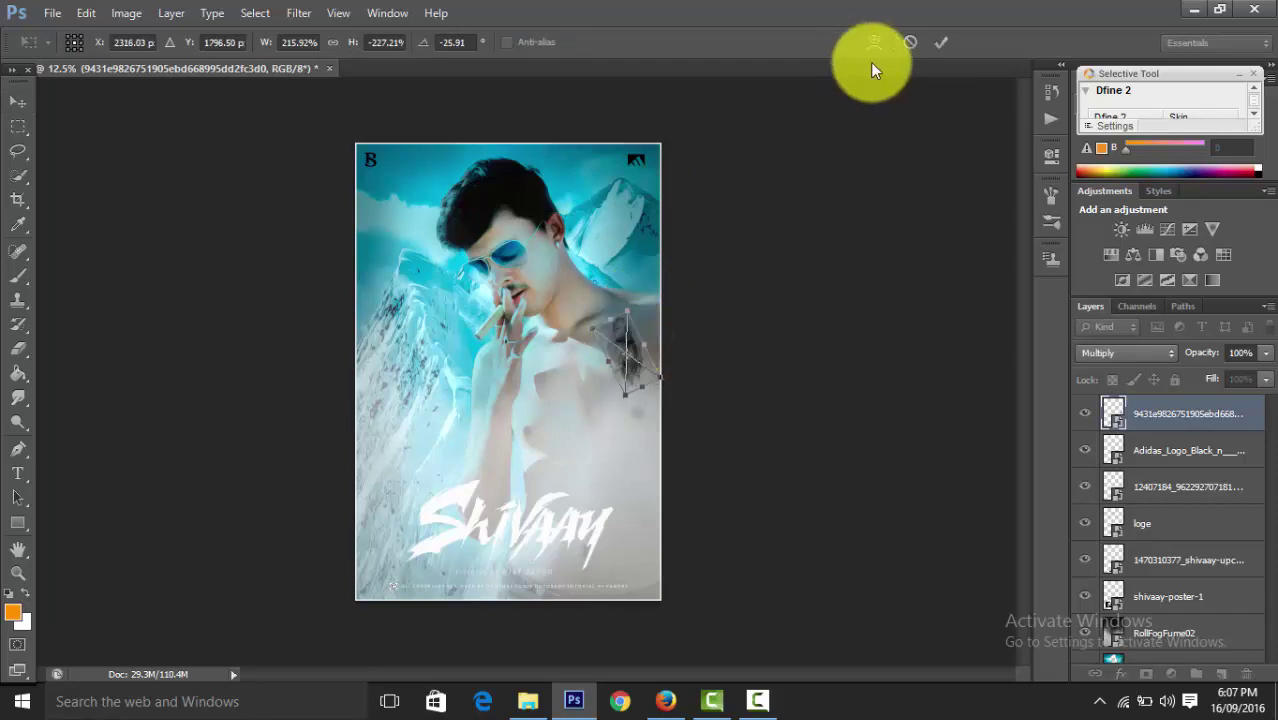
{"action": "left_click", "coordinate": [939, 42]}
{"action": "key", "text": "ctrl+plus"}
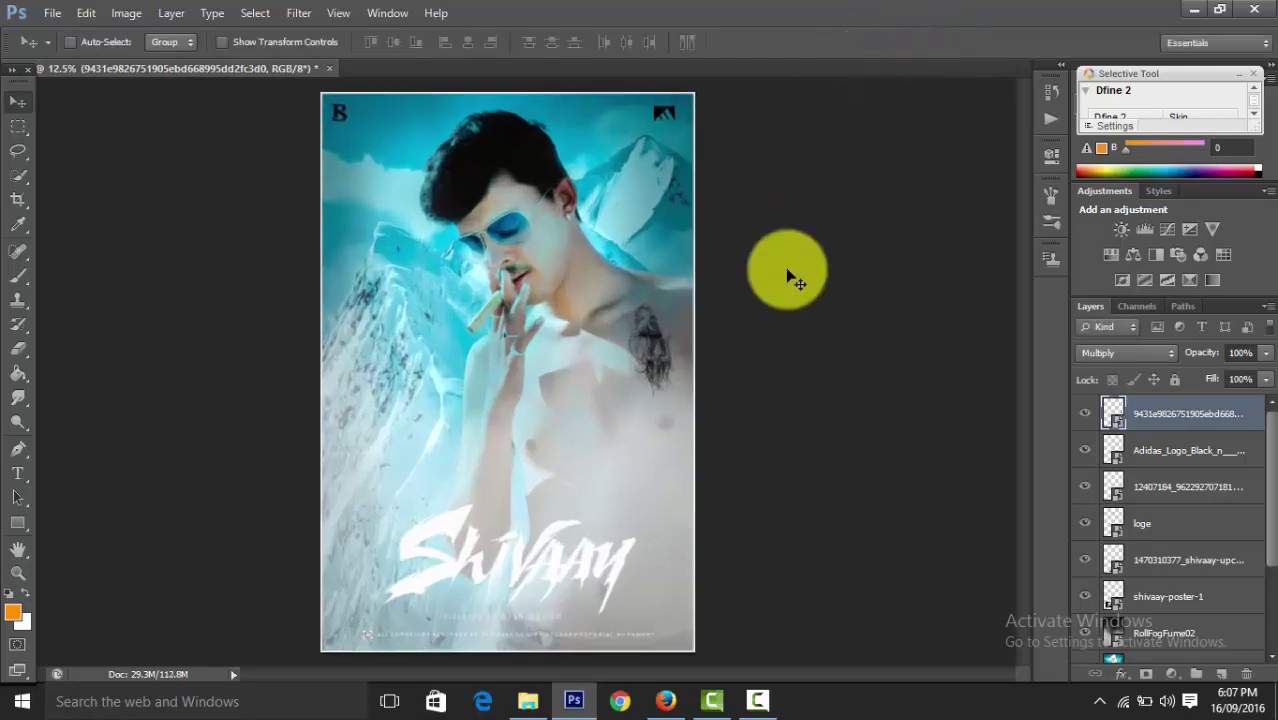
Rotate the tattoo further, shift it down the chest and stretch it wider
{"action": "key", "text": "ctrl+t"}
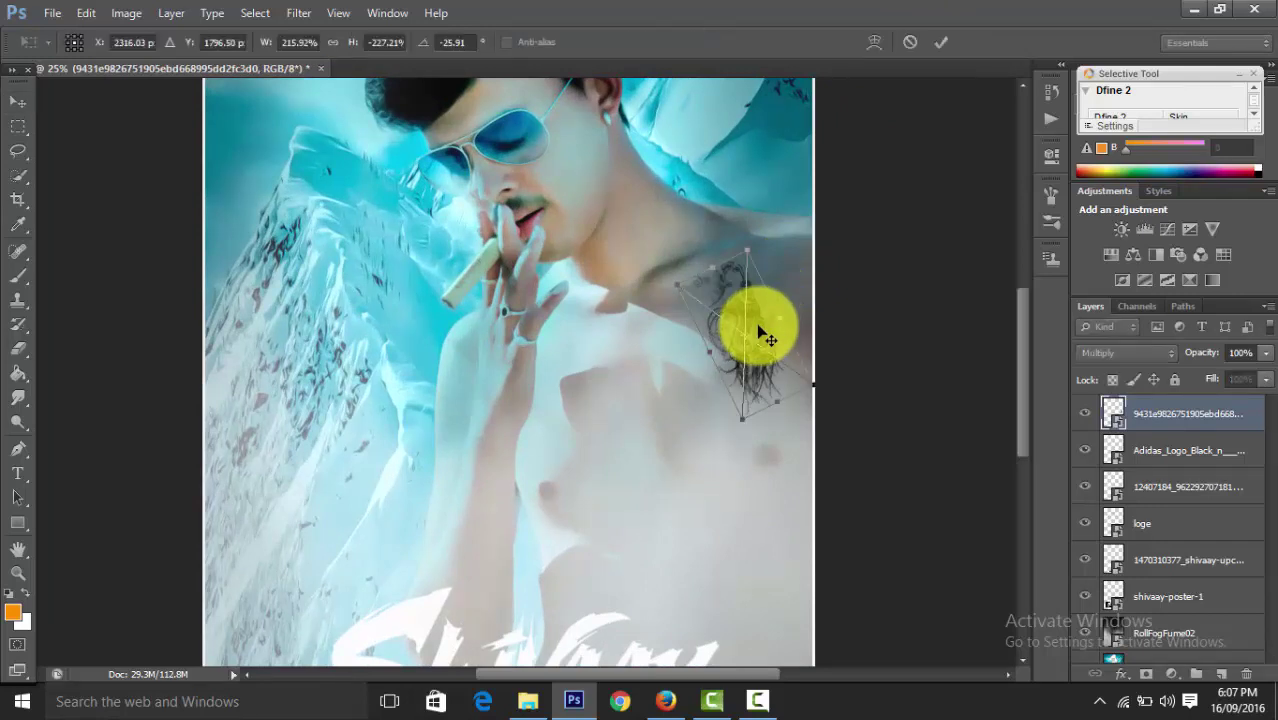
{"action": "left_click_drag", "start_coordinate": [765, 216], "coordinate": [753, 229]}
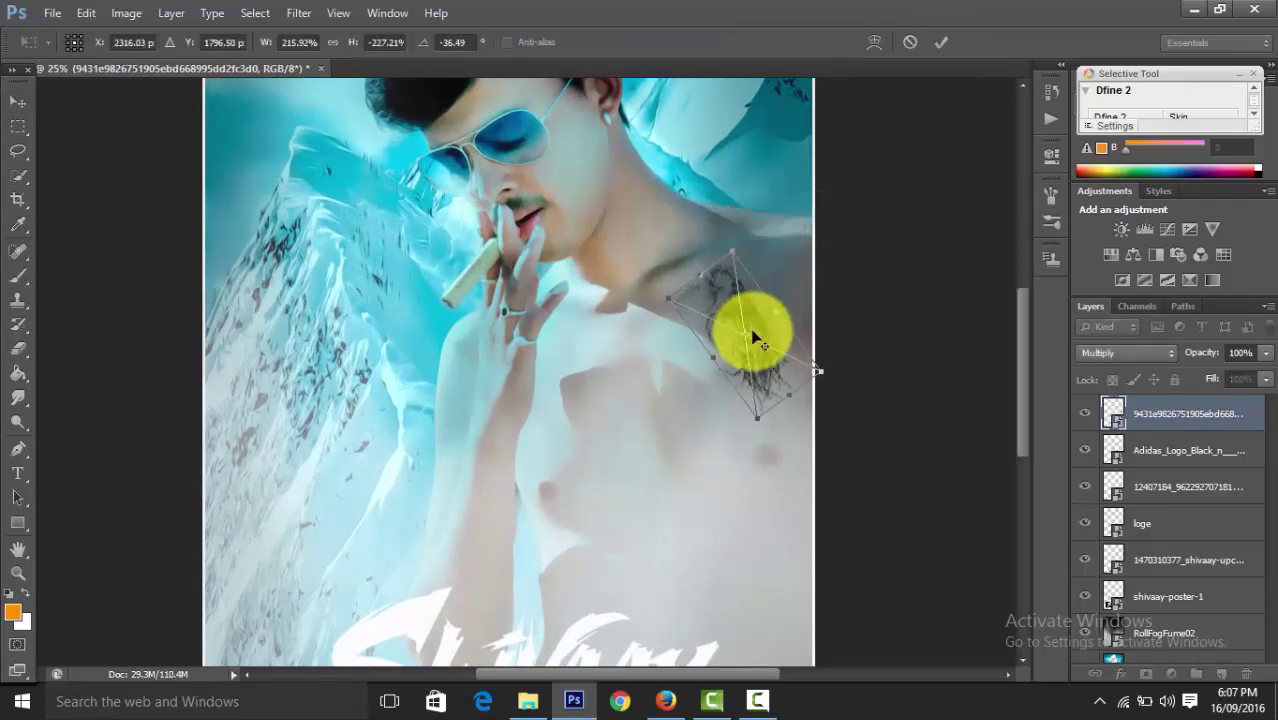
{"action": "left_click_drag", "start_coordinate": [755, 342], "coordinate": [757, 350]}
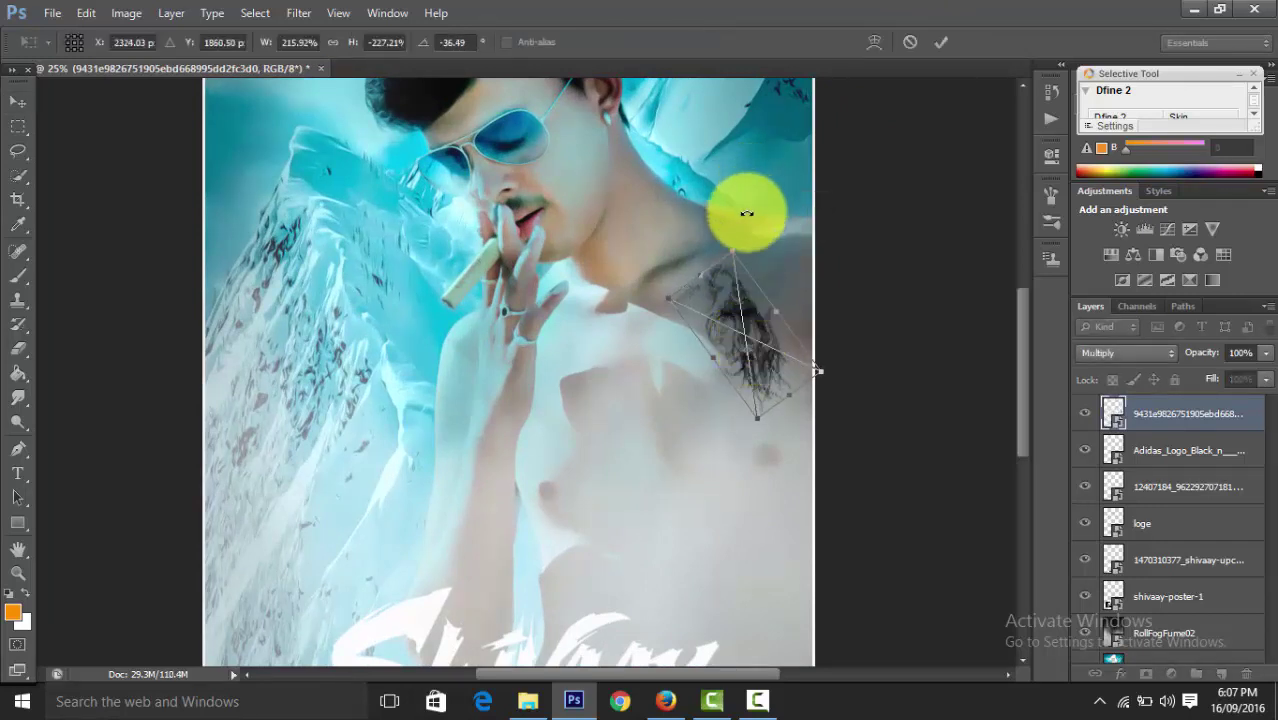
{"action": "left_click_drag", "start_coordinate": [738, 216], "coordinate": [730, 218]}
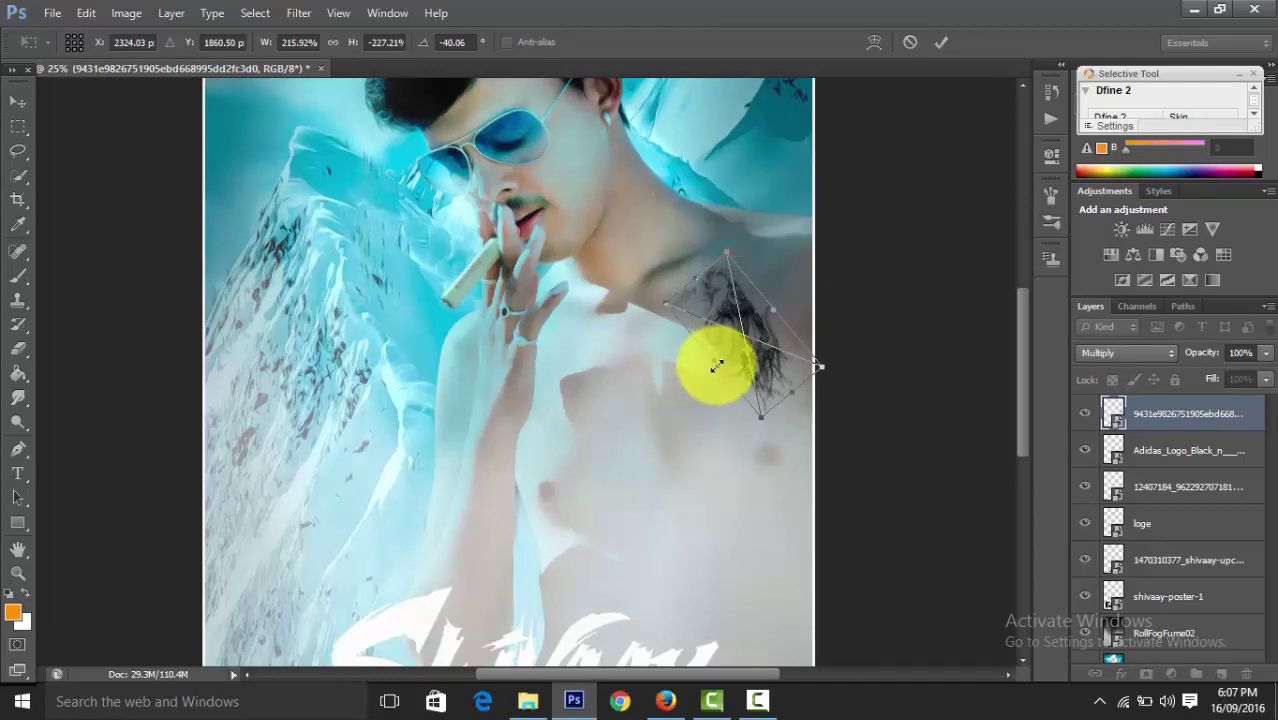
{"action": "left_click_drag", "start_coordinate": [717, 366], "coordinate": [710, 374]}
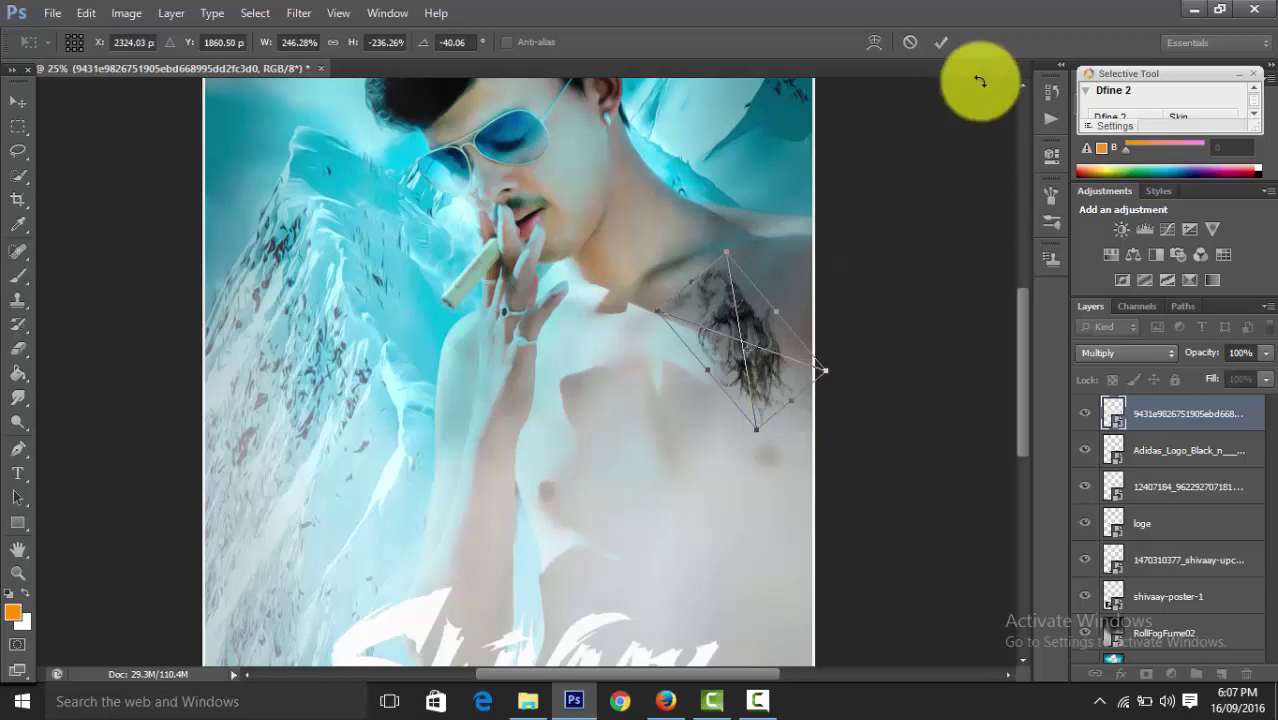
{"action": "left_click", "coordinate": [941, 42]}
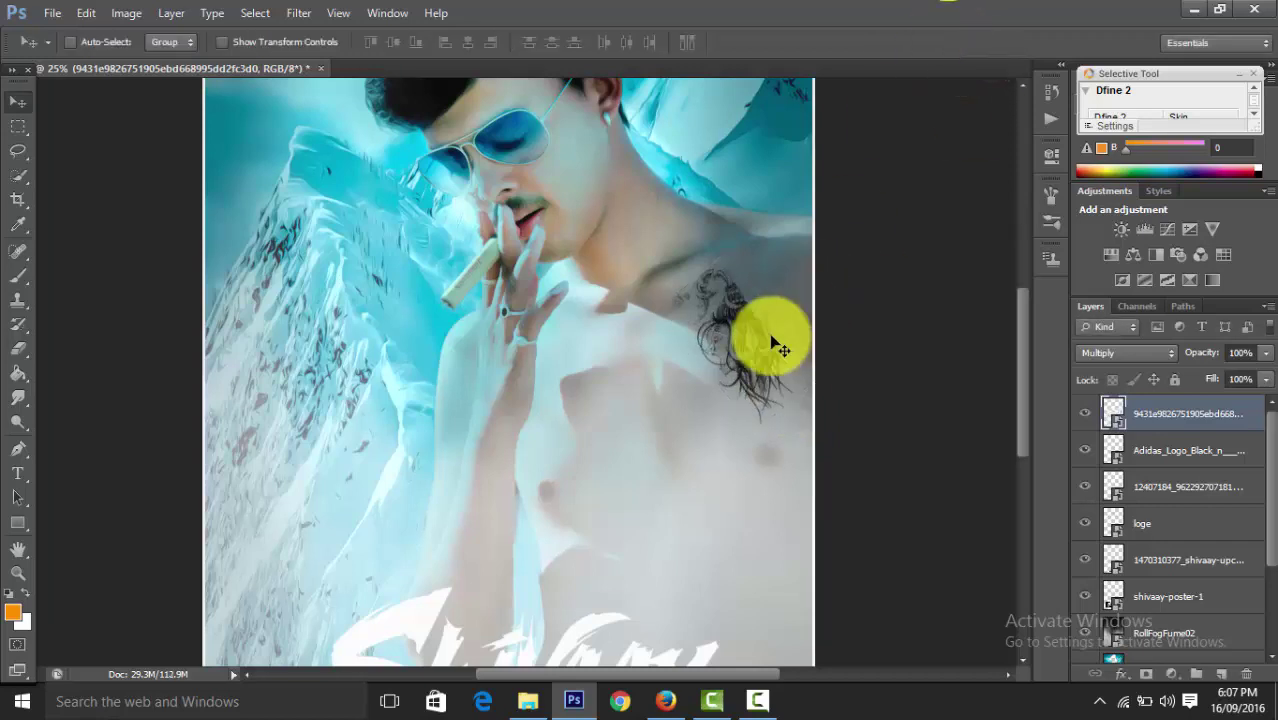
{"action": "key", "text": "ctrl+minus"}
{"action": "key", "text": "ctrl+minus"}
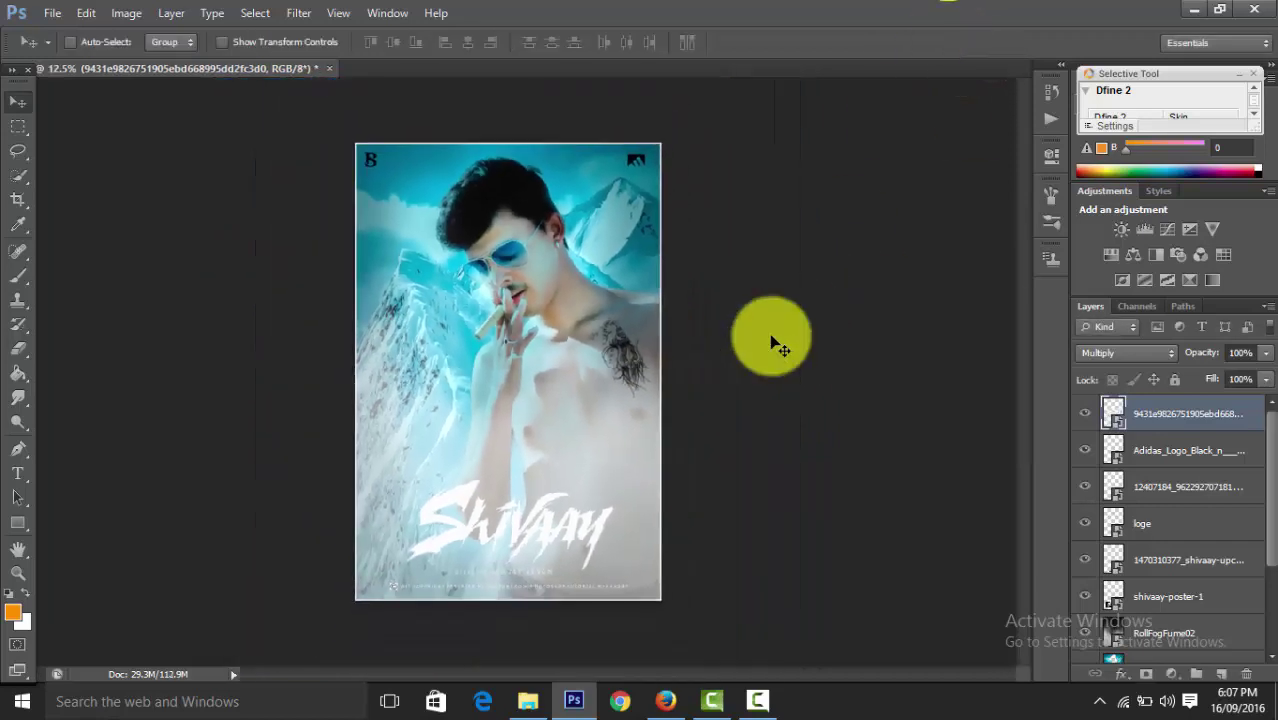
Lower the tattoo layer to 90% Opacity and 88% Fill in the Layers panel
{"action": "left_click", "coordinate": [1196, 357]}
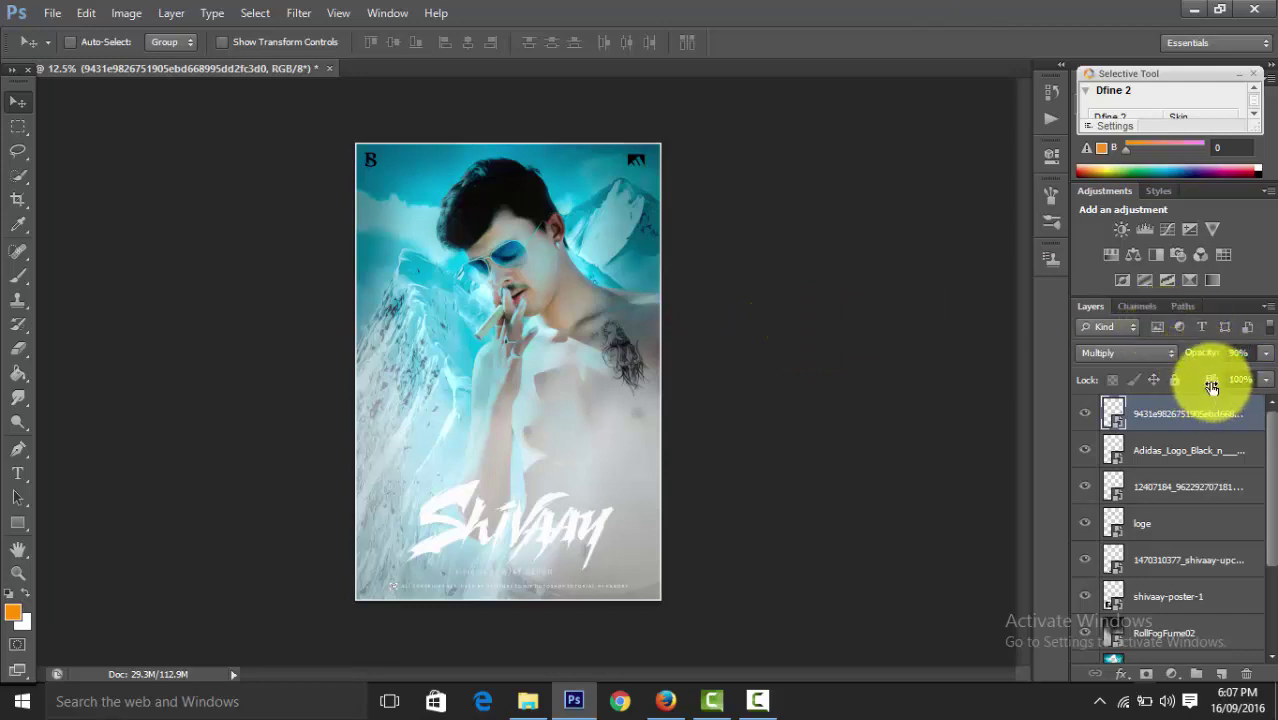
{"action": "left_click", "coordinate": [1210, 386]}
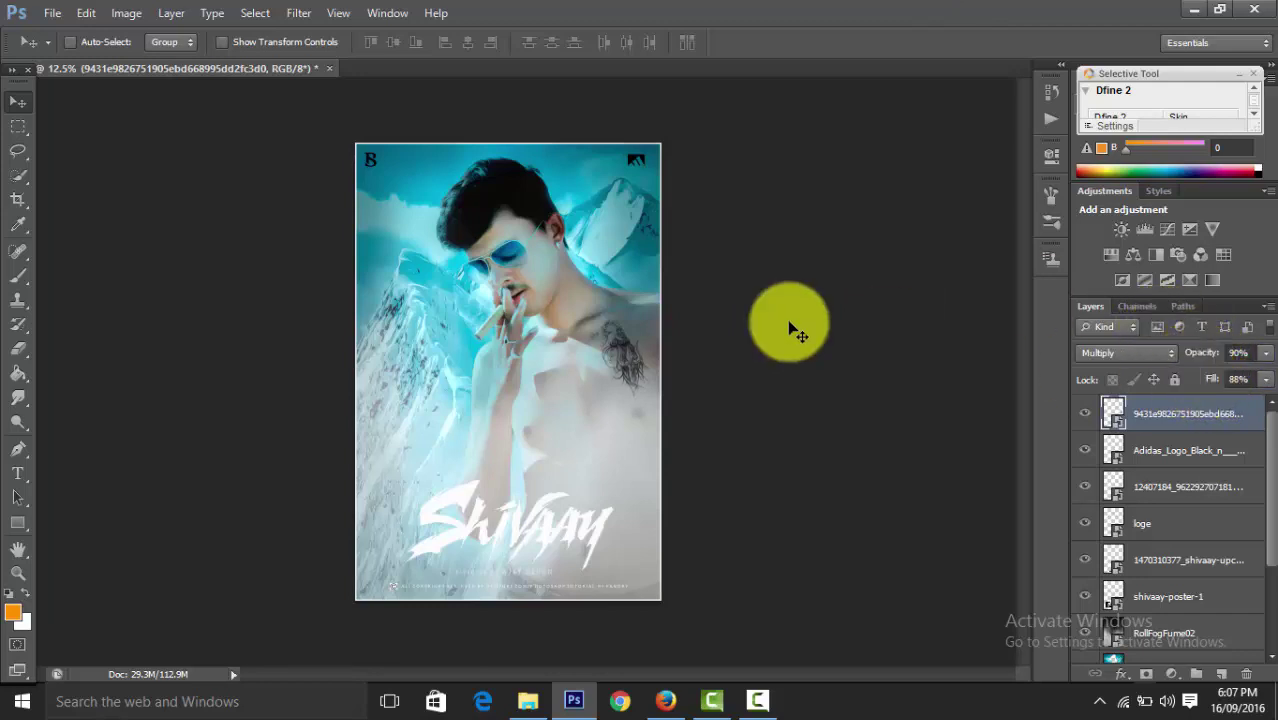
{"action": "key", "text": "ctrl+minus"}
{"action": "key", "text": "ctrl+plus"}
{"action": "key", "text": "ctrl+plus"}
{"action": "key", "text": "ctrl+minus"}
{"action": "key", "text": "ctrl+minus"}
{"action": "key", "text": "ctrl+minus"}
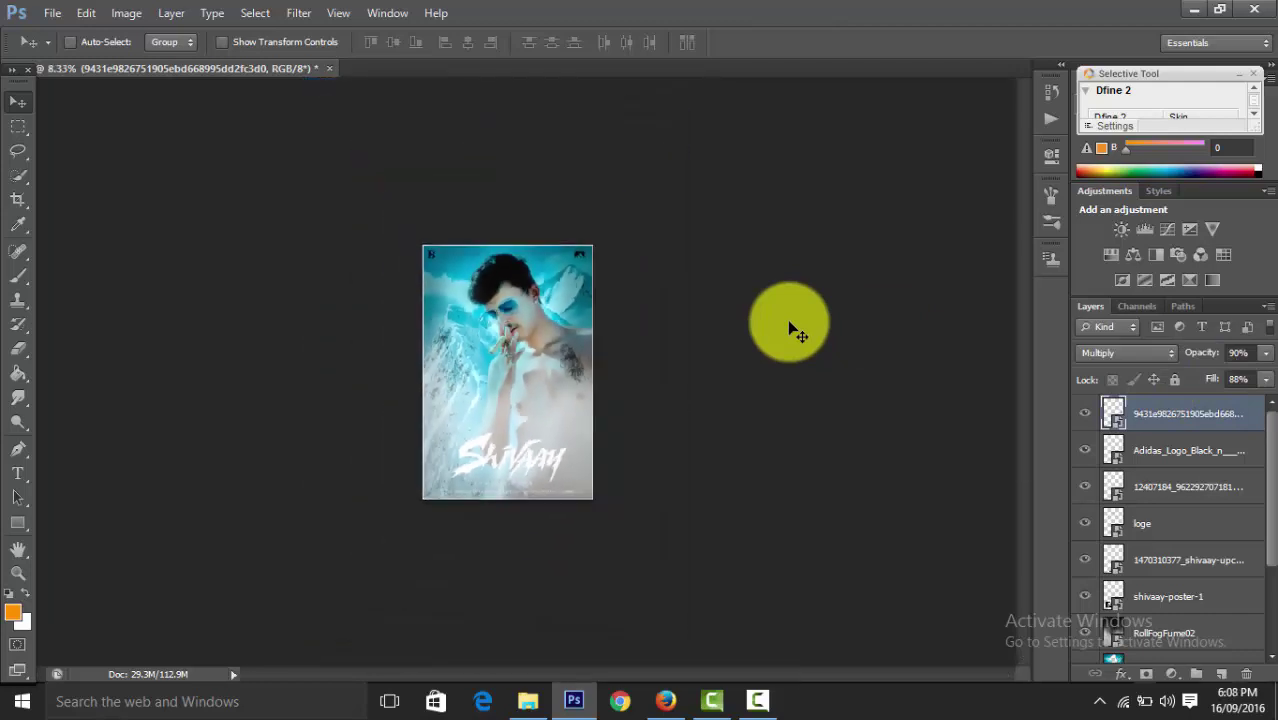
{"action": "key", "text": "ctrl+plus"}
{"action": "key", "text": "ctrl+plus"}
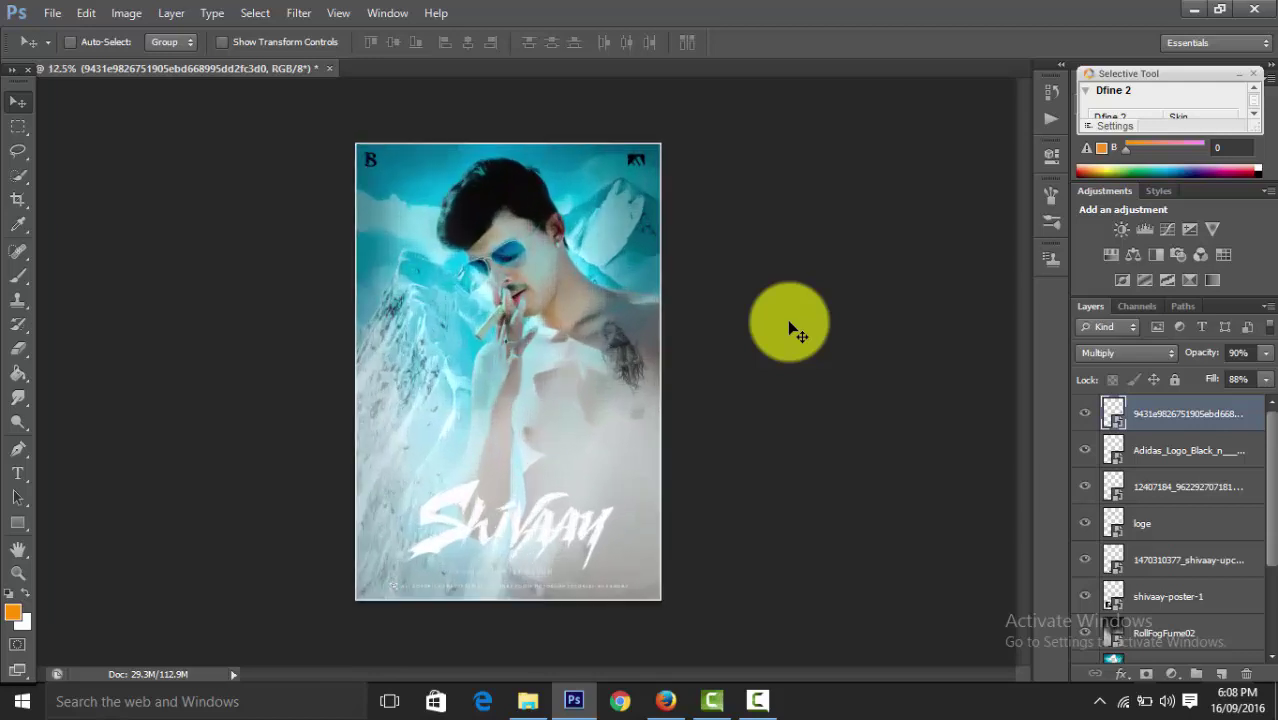
{"action": "left_click", "coordinate": [757, 703]}
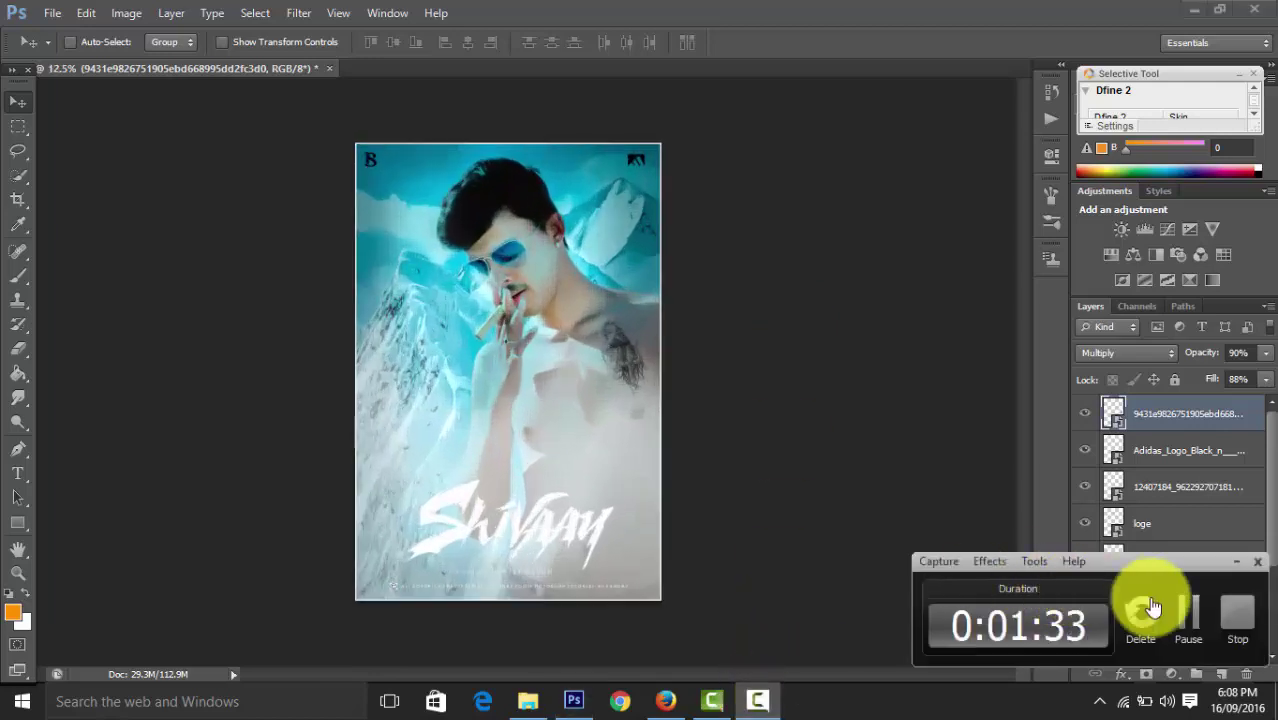